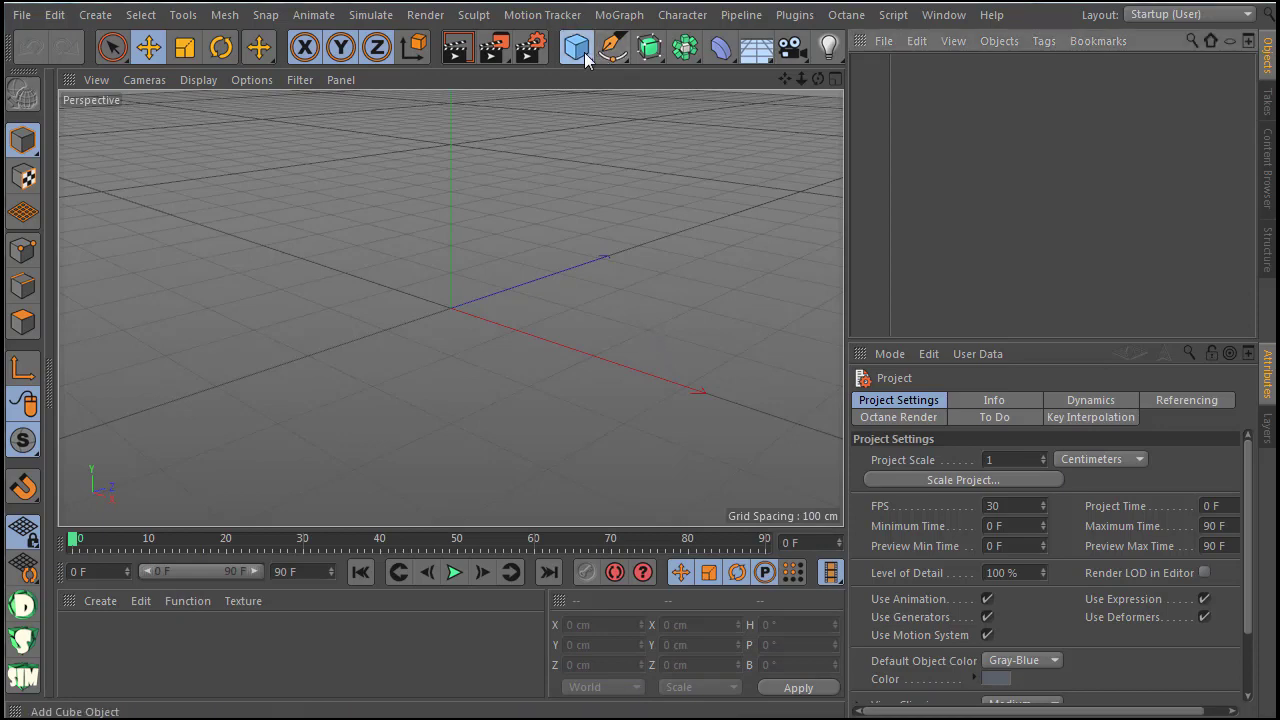
# Step: Create a cube at the origin and stretch it into an upright column about 825 cm tall
pyautogui.moveTo(576, 47); pyautogui.dragTo(740, 77)
pyautogui.keyDown('alt'); pyautogui.moveTo(495, 380); pyautogui.dragTo(405, 454, button='right'); pyautogui.keyUp('alt')
pyautogui.keyDown('alt'); pyautogui.moveTo(506, 364); pyautogui.dragTo(478, 378, button='middle'); pyautogui.keyUp('alt')
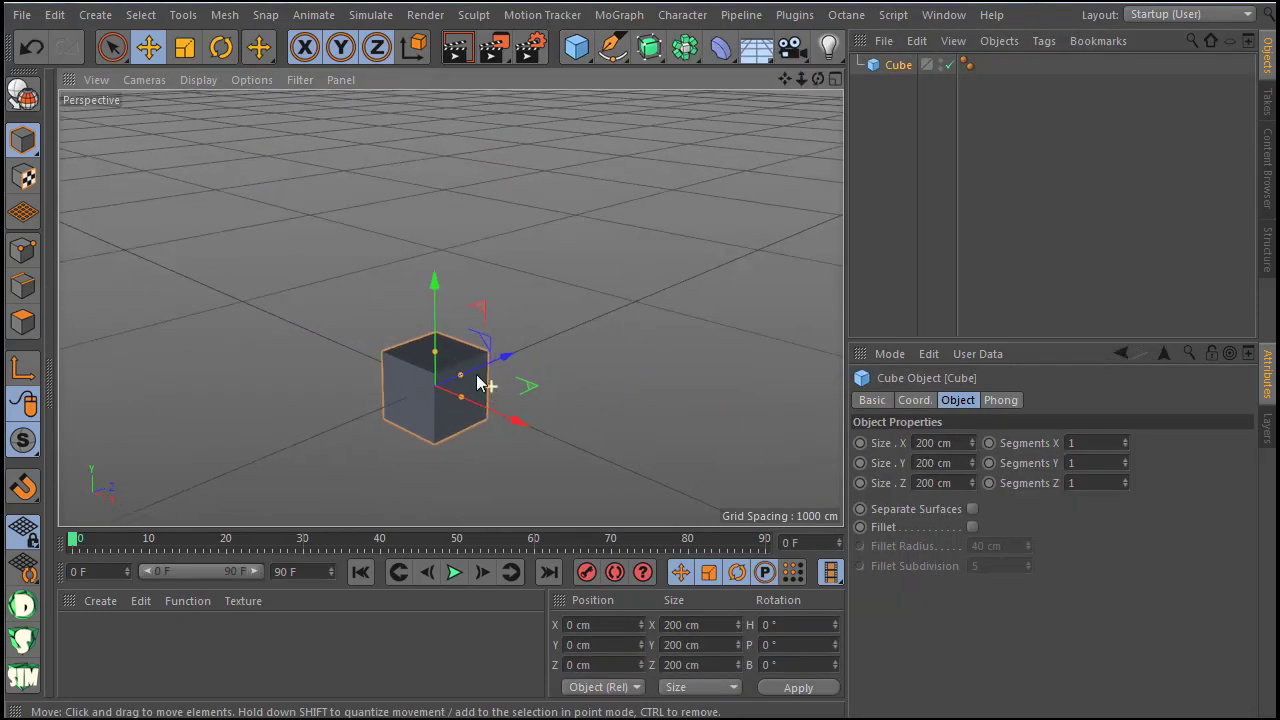
pyautogui.moveTo(434, 349); pyautogui.dragTo(434, 239)
pyautogui.moveTo(576, 47); pyautogui.dragTo(560, 260)
pyautogui.scroll(-3, 337, 466)
pyautogui.moveTo(400, 360); pyautogui.dragTo(386, 162)
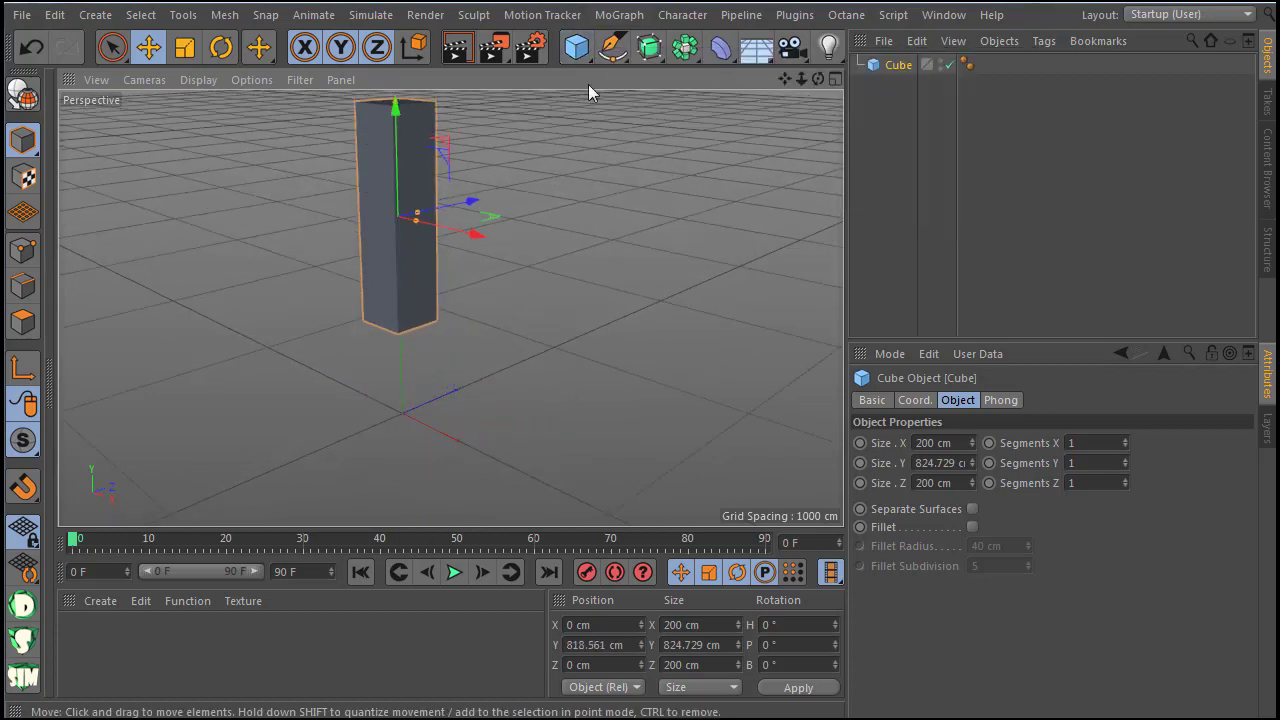
pyautogui.hotkey('ctrl', 'z')
# Step: Add a sphere and raise it above the column to a height of about 1069 cm
pyautogui.moveTo(576, 47); pyautogui.dragTo(943, 111)
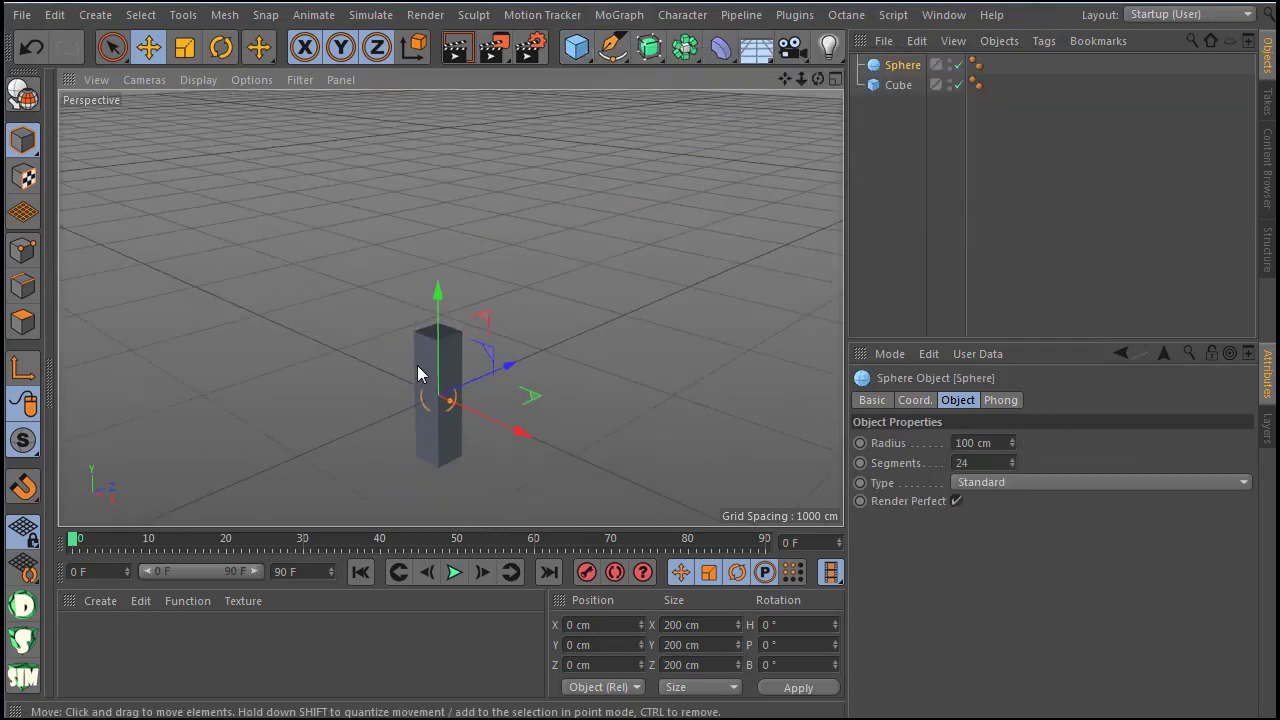
pyautogui.moveTo(437, 345); pyautogui.dragTo(450, 119)
pyautogui.scroll(1, 421, 404)
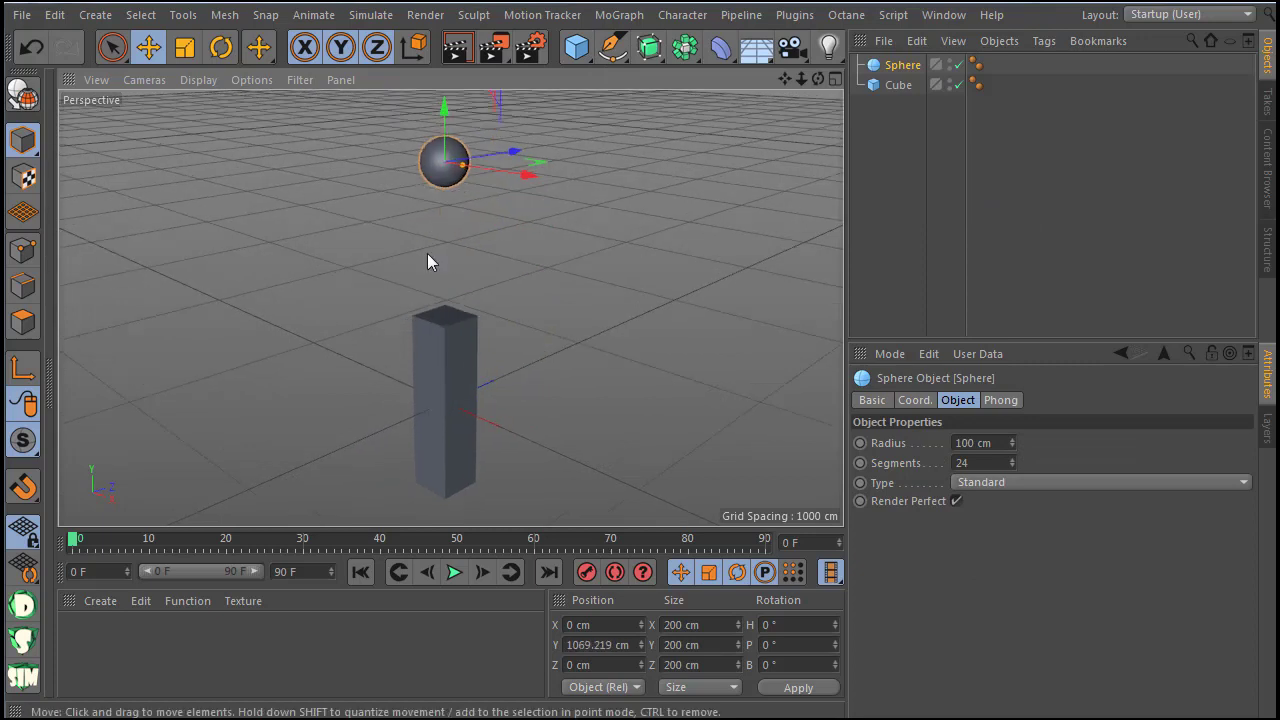
# Step: Apply the dynamic fracture setup to the sphere and the static fracture setup to the column
pyautogui.click(24, 605)
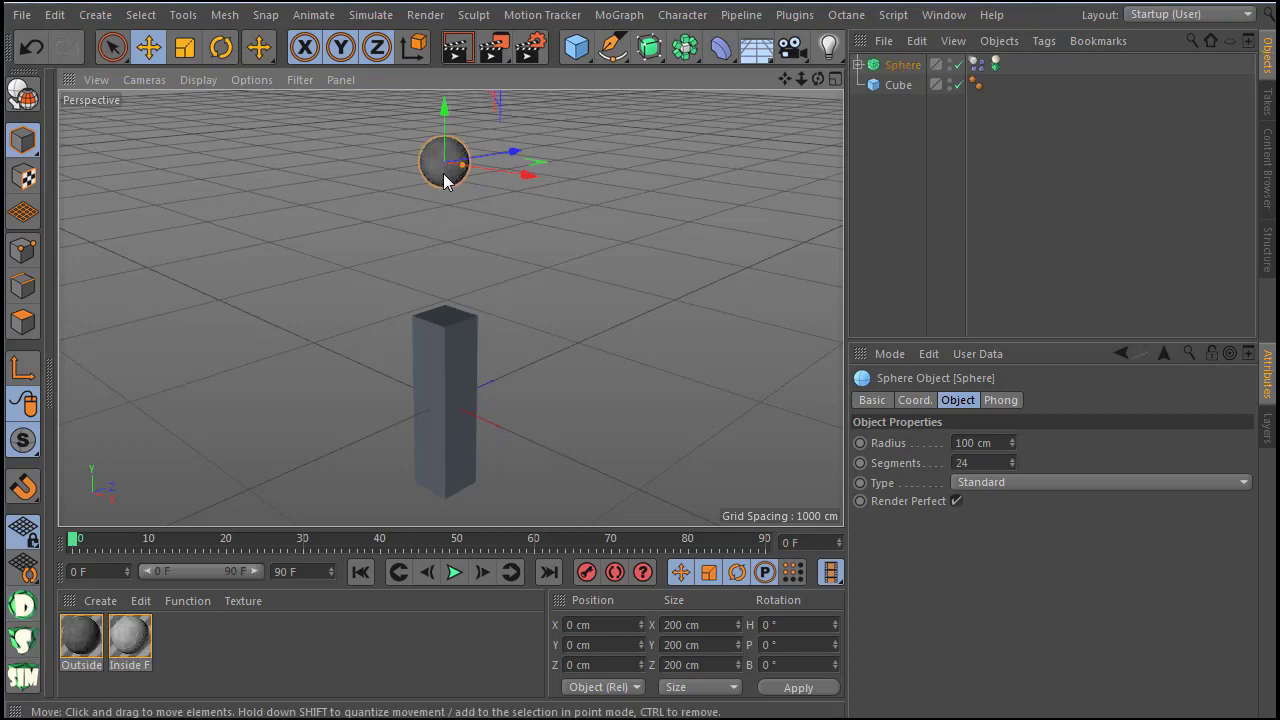
pyautogui.click(448, 342)
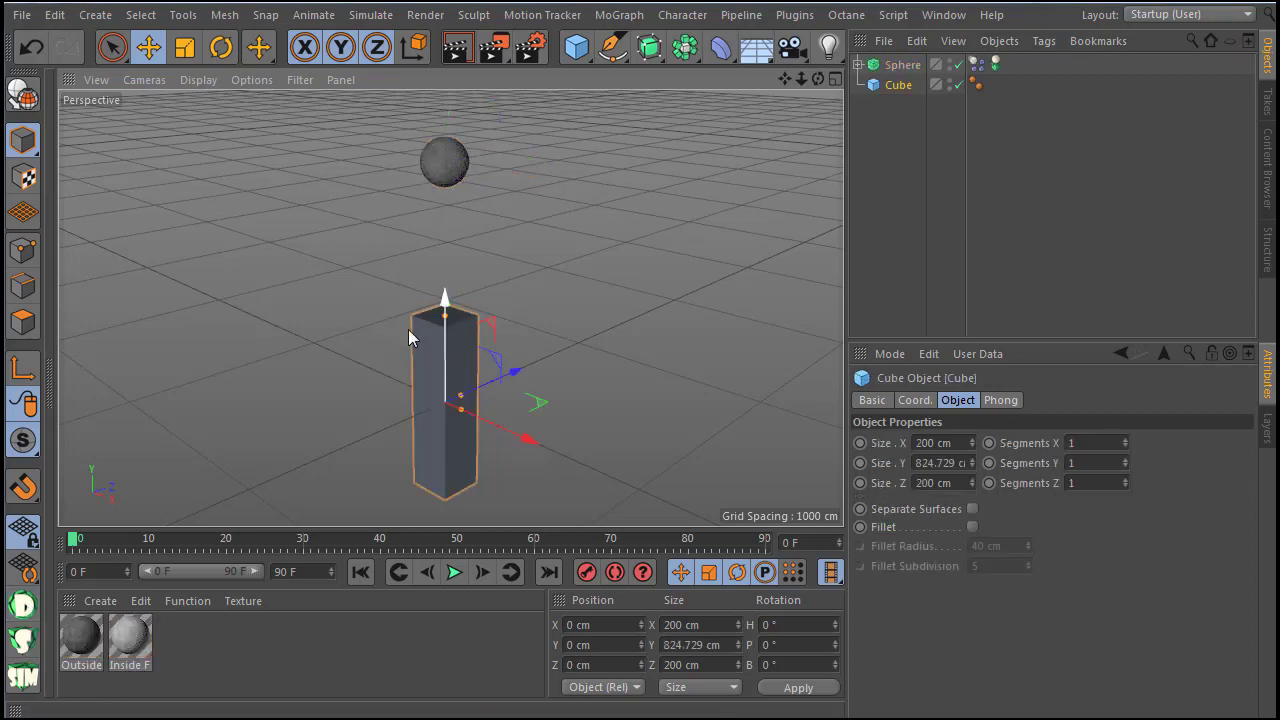
pyautogui.click(24, 642)
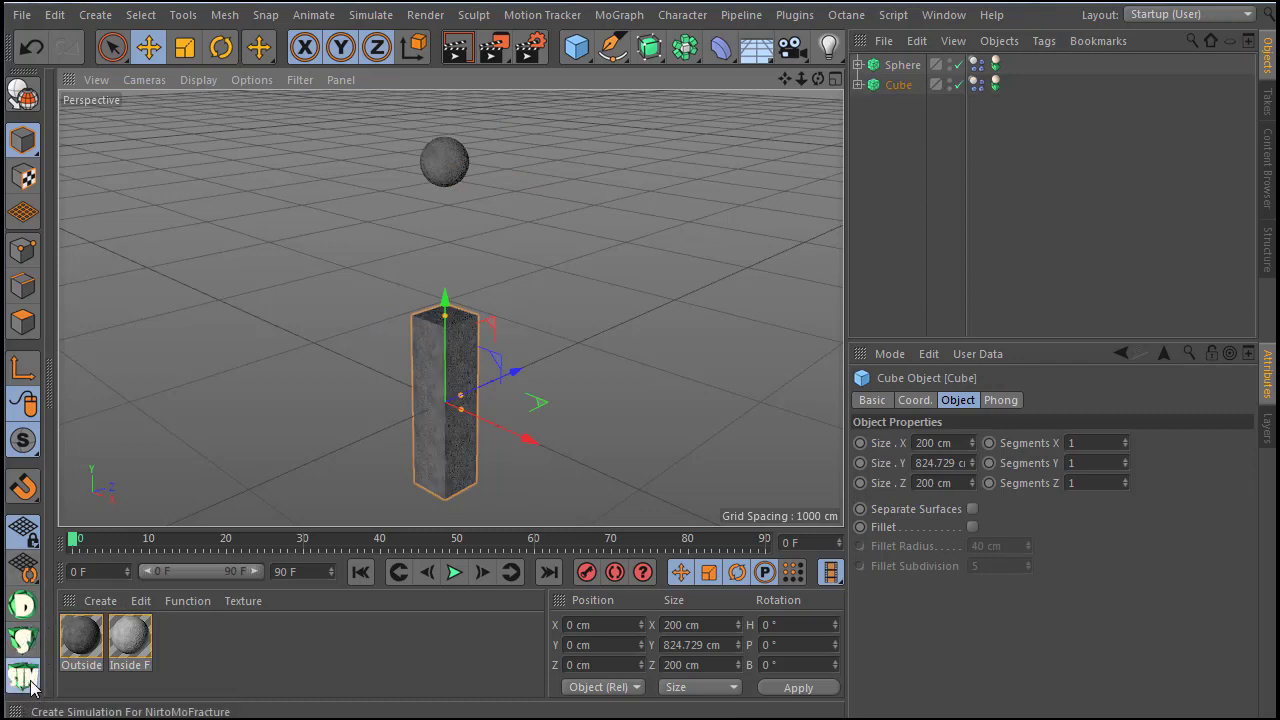
# Step: Create the NirtoMoFracture simulation, play it, and return to frame 0
pyautogui.click(22, 678)
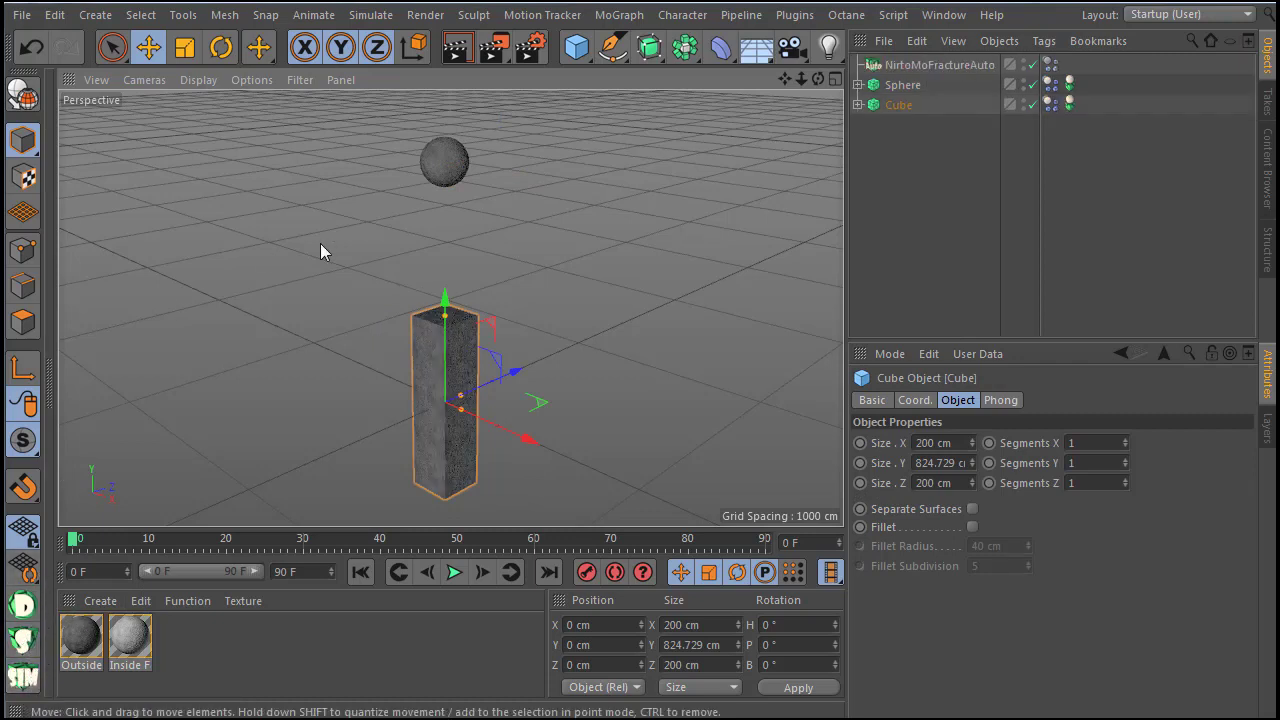
pyautogui.click(455, 571)
pyautogui.click(361, 571)
# Step: Reshape the column into a wall about 68 cm thick and 827 cm deep, and test the simulation on it
pyautogui.moveTo(464, 397)
pyautogui.mouseDown()
pyautogui.moveTo(508, 378)
pyautogui.moveTo(450, 408)
pyautogui.mouseUp()
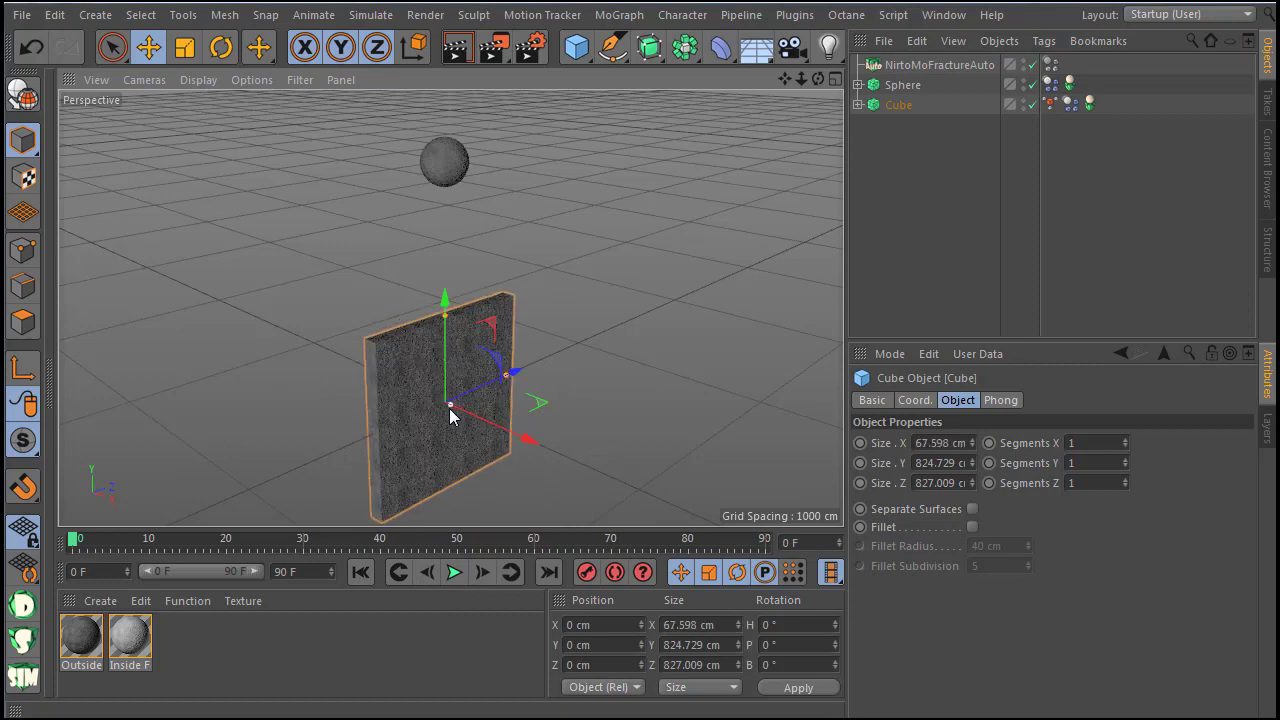
pyautogui.click(455, 571)
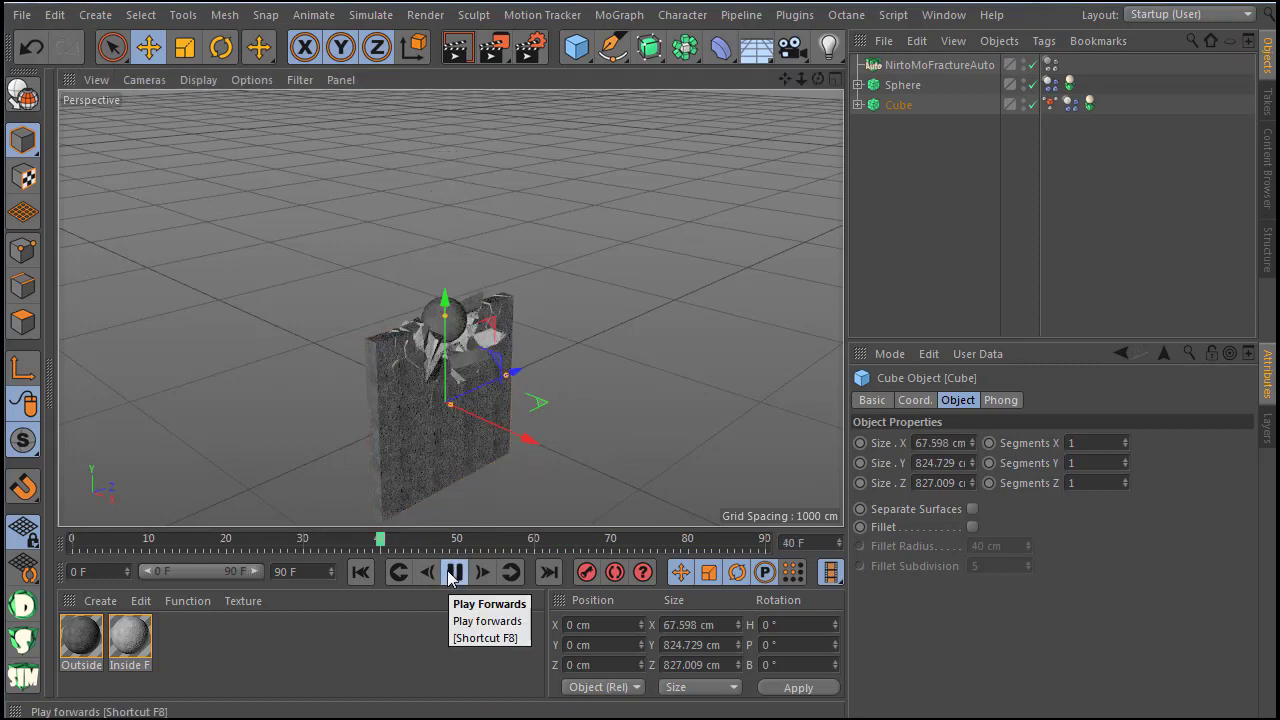
pyautogui.click(455, 571)
pyautogui.click(361, 571)
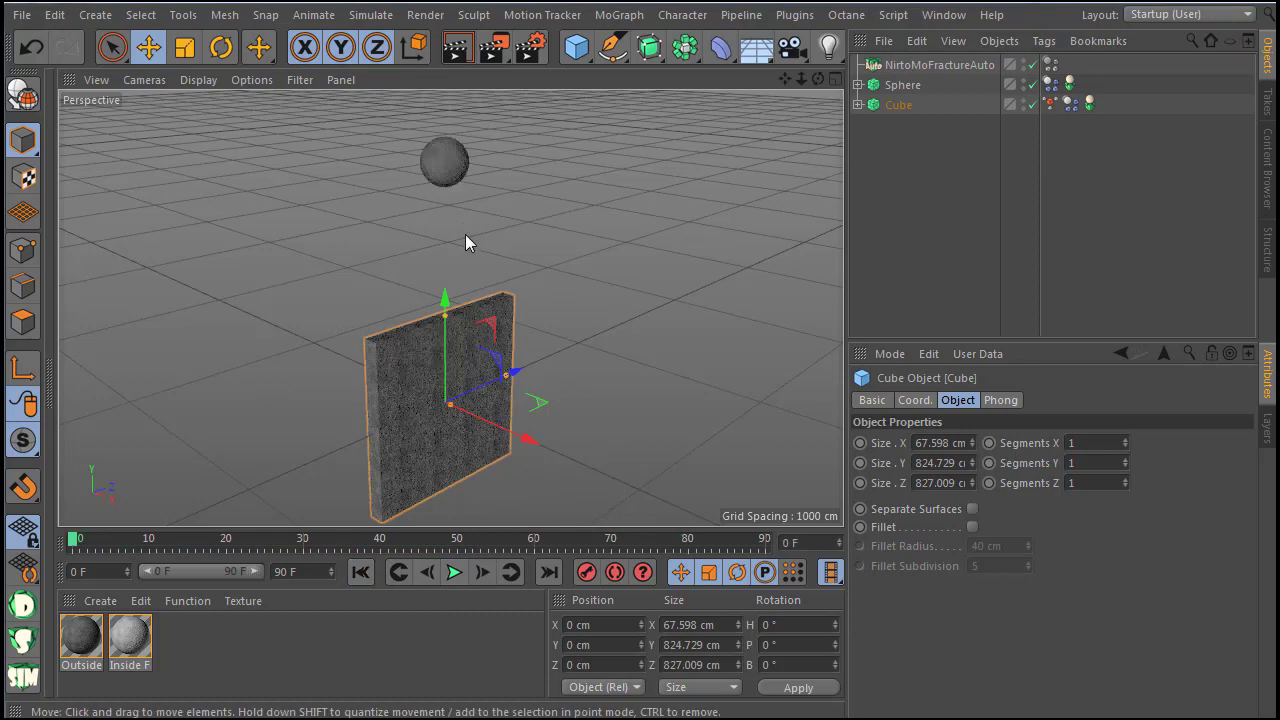
# Step: Reshape the source cube inside the fracture object into a flat slab about 1128 × 60 × 1367 cm
pyautogui.click(452, 166)
pyautogui.click(406, 426)
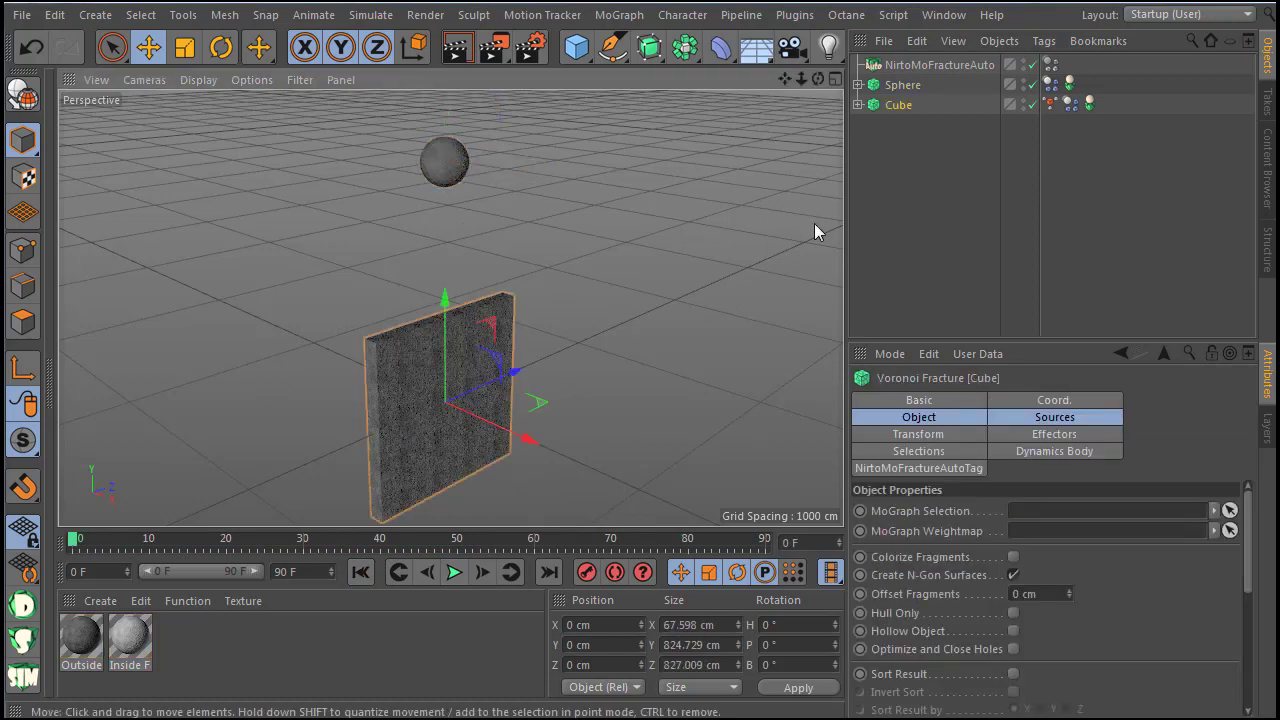
pyautogui.click(858, 104)
pyautogui.click(909, 124)
pyautogui.moveTo(456, 322); pyautogui.dragTo(544, 446)
pyautogui.moveTo(506, 375); pyautogui.dragTo(545, 357)
# Step: Play the simulation of the sphere falling onto the slab, and return to frame 0
pyautogui.click(450, 577)
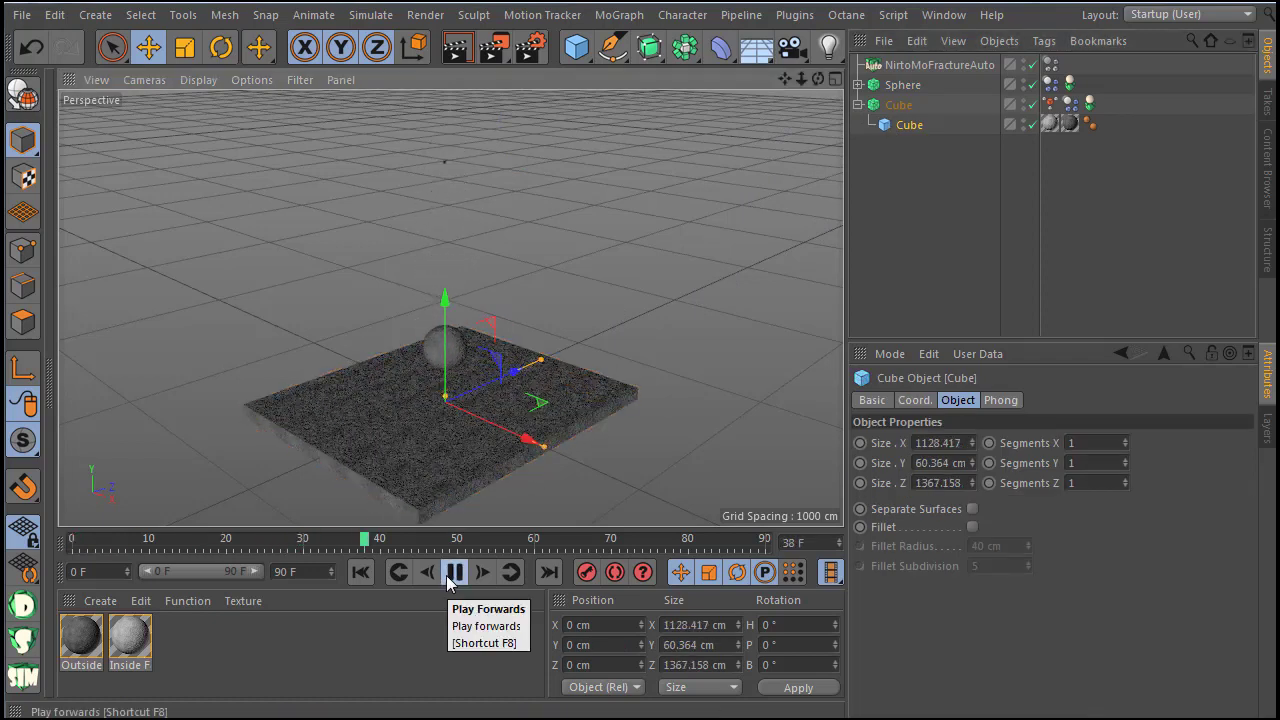
pyautogui.click(449, 578)
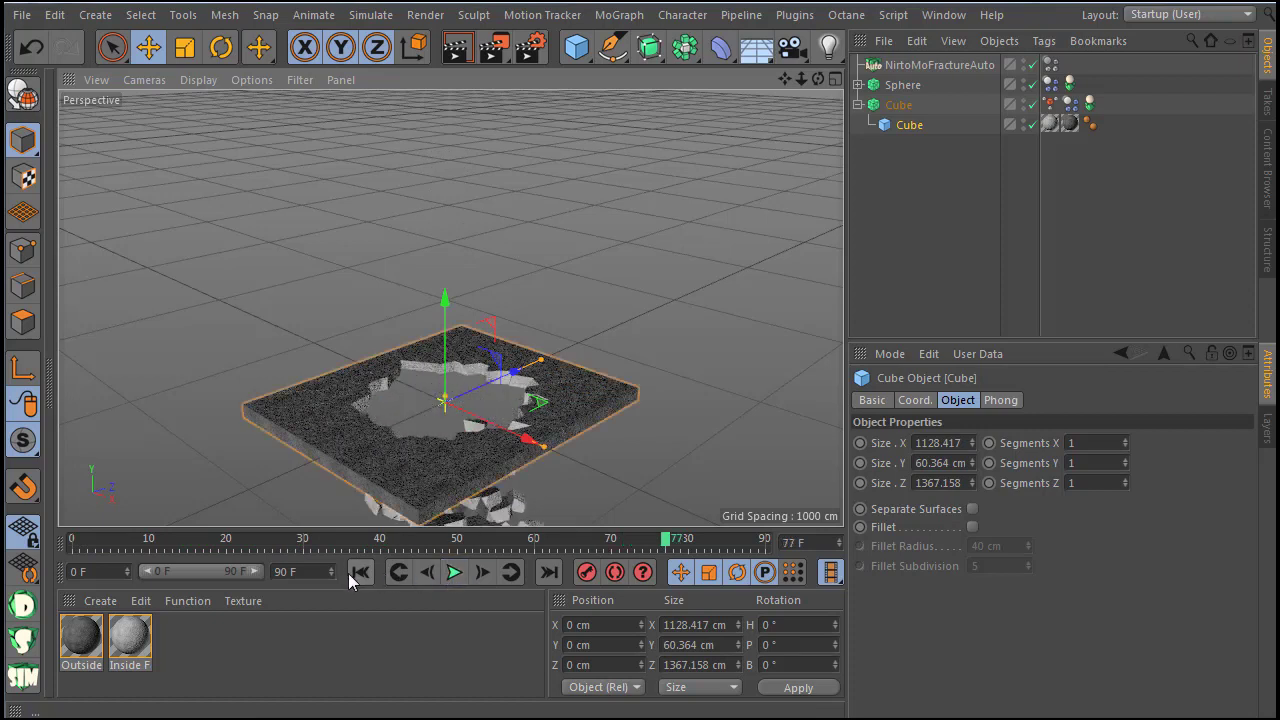
pyautogui.click(352, 572)
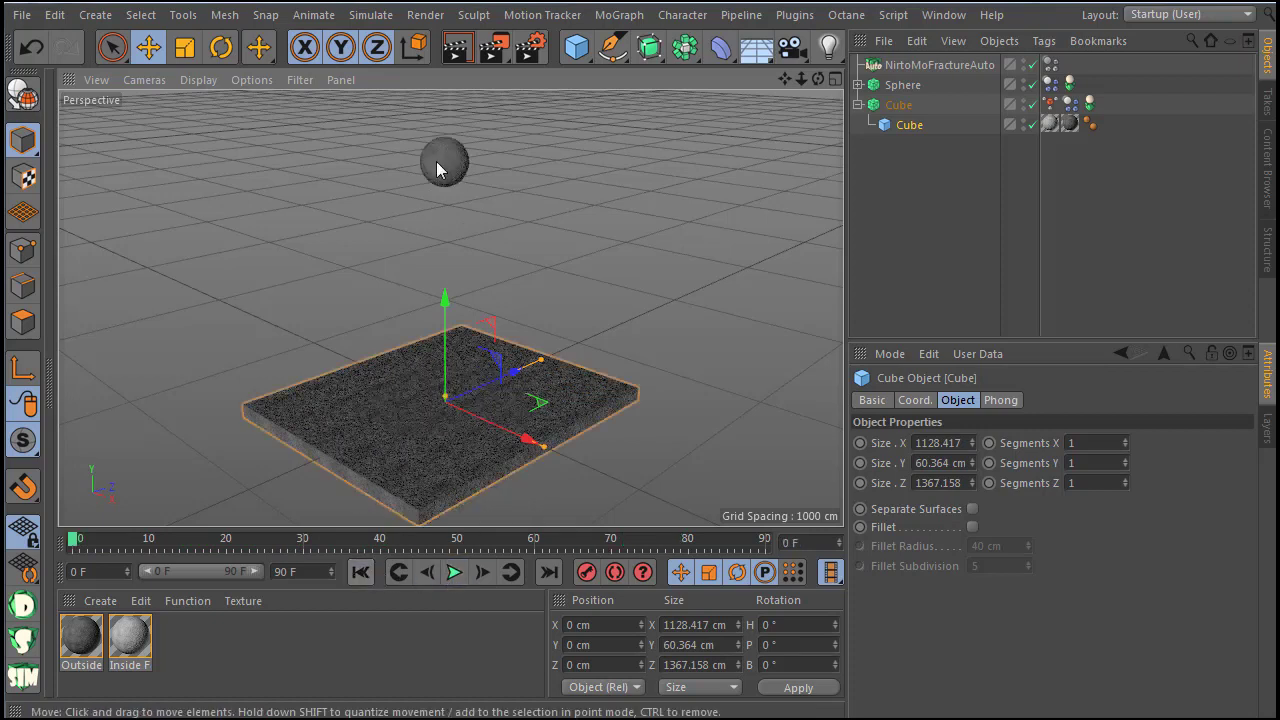
# Step: In the sphere's fracture tag, set Collision Range to 50% and both Min Piece and Max Piece to 200
pyautogui.click(1067, 84)
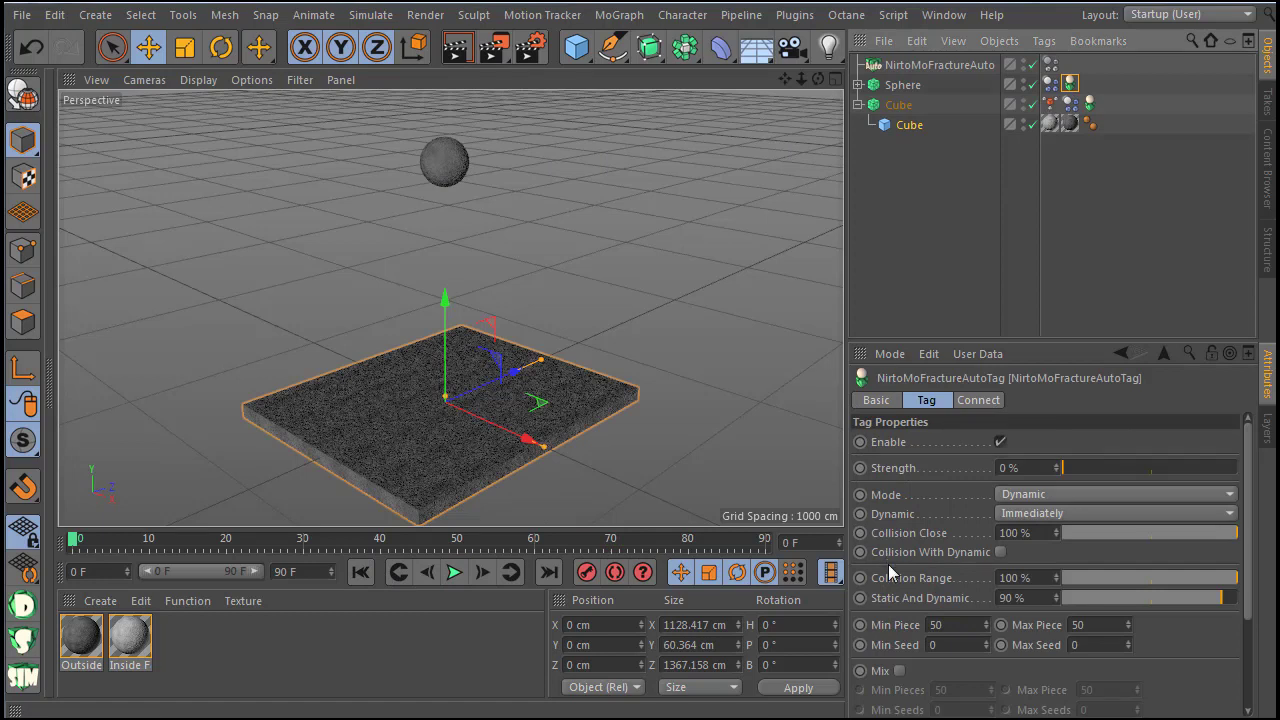
pyautogui.click(1027, 578)
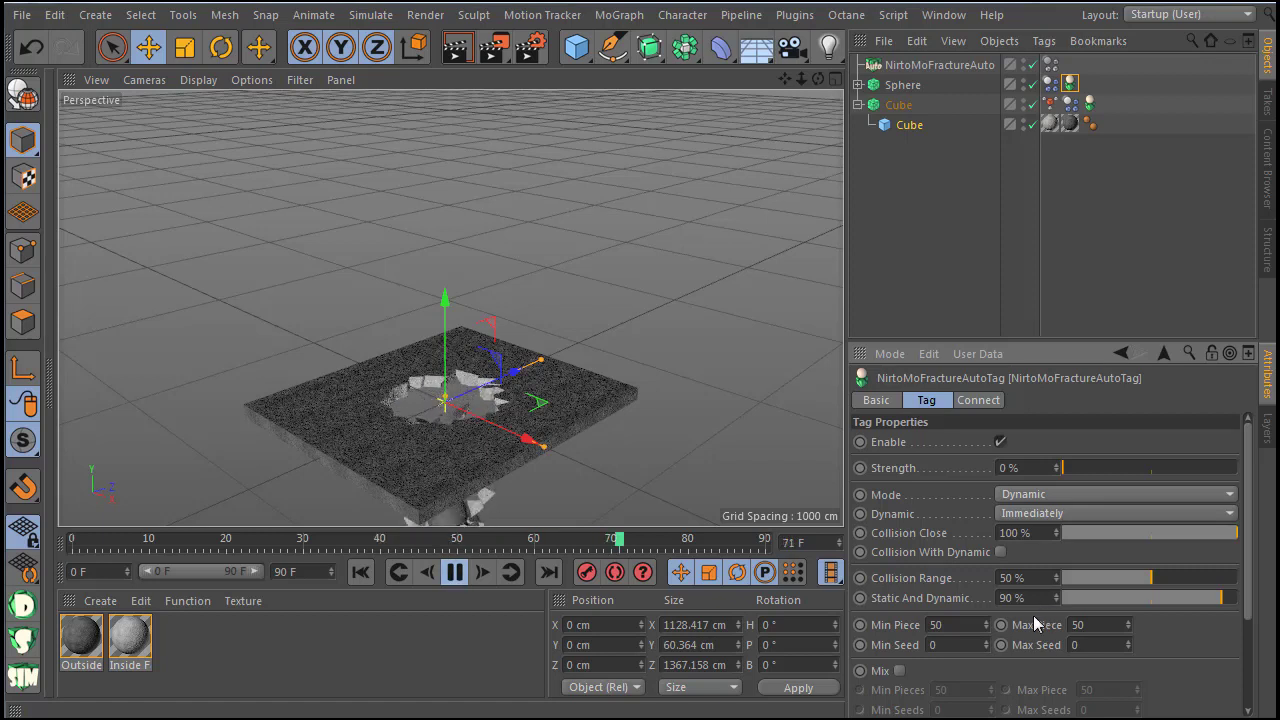
pyautogui.moveTo(946, 625); pyautogui.dragTo(924, 625)
pyautogui.write('200')
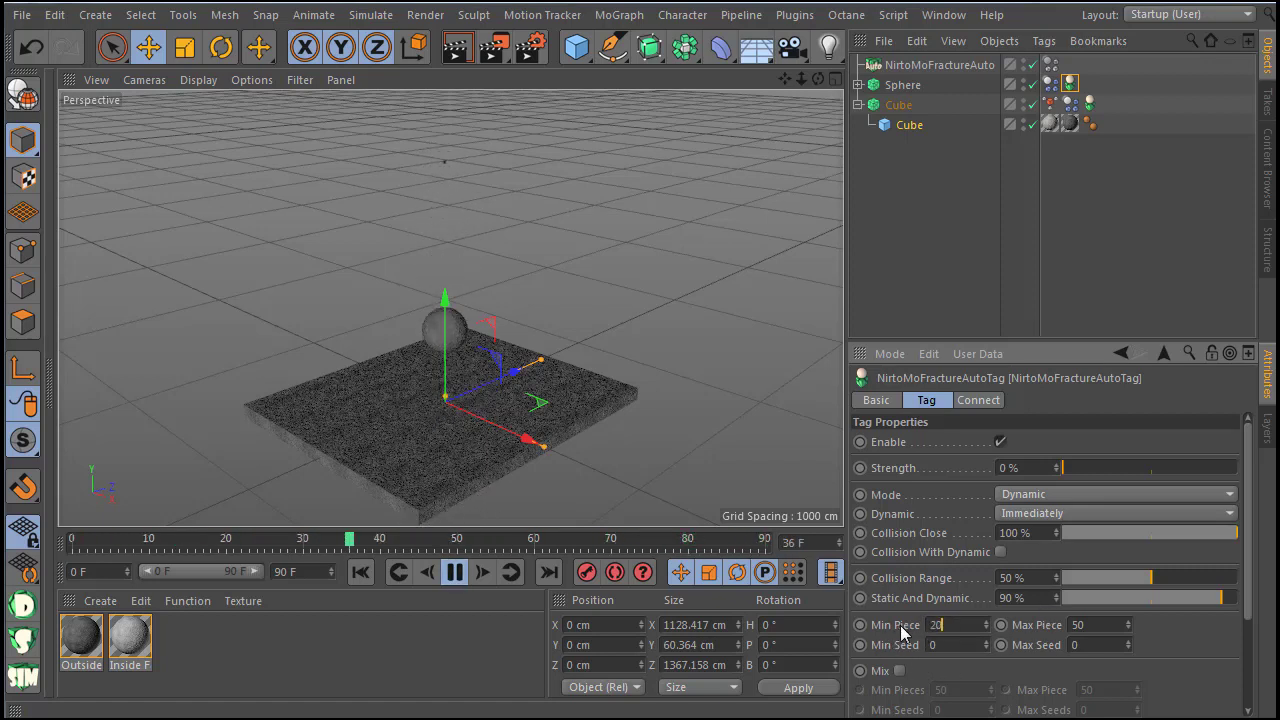
pyautogui.press('Return')
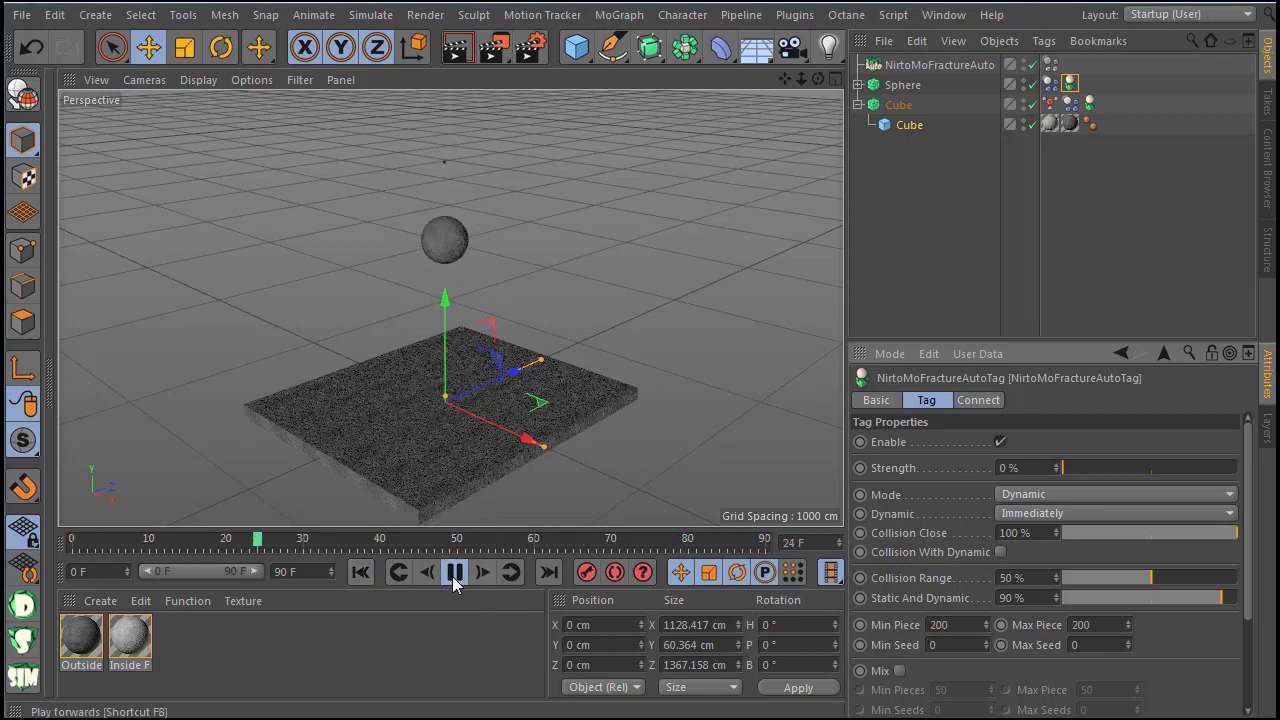
# Step: Watch how the slab breaks with the new collision range and piece settings, and rewind the simulation
pyautogui.scroll(-3, 435, 299)
pyautogui.scroll(2, 436, 438)
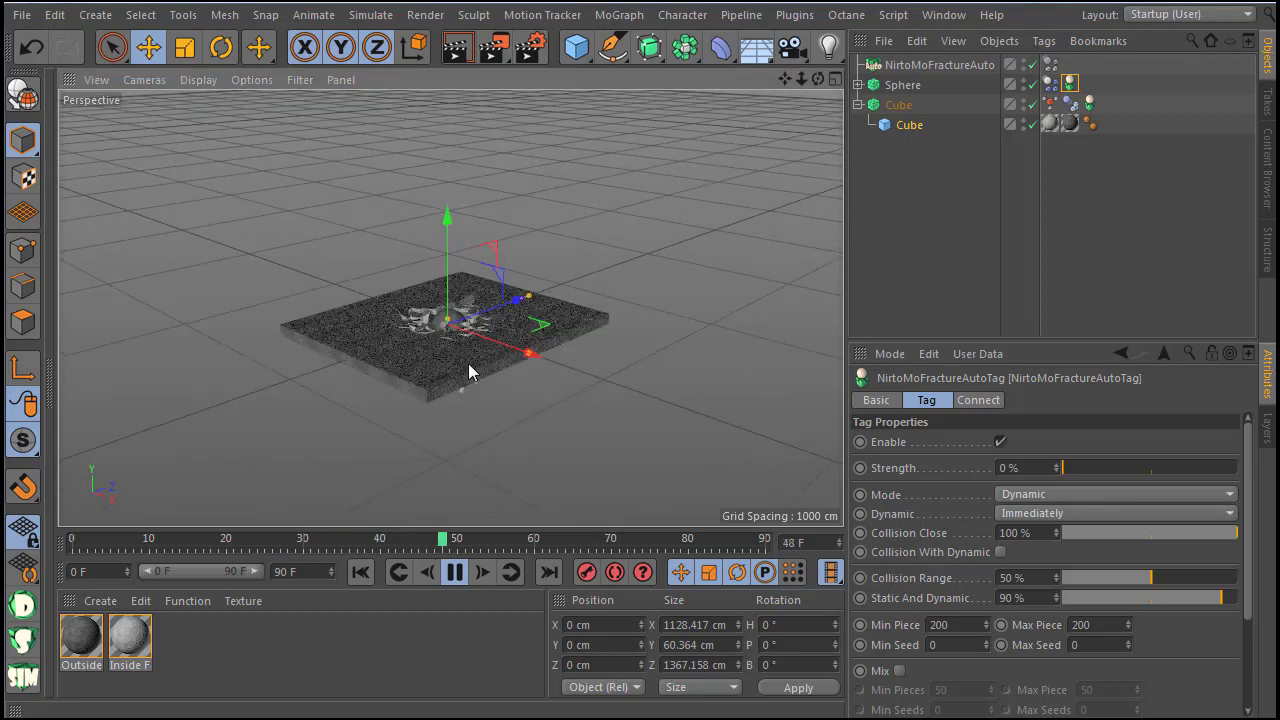
pyautogui.scroll(3, 466, 380)
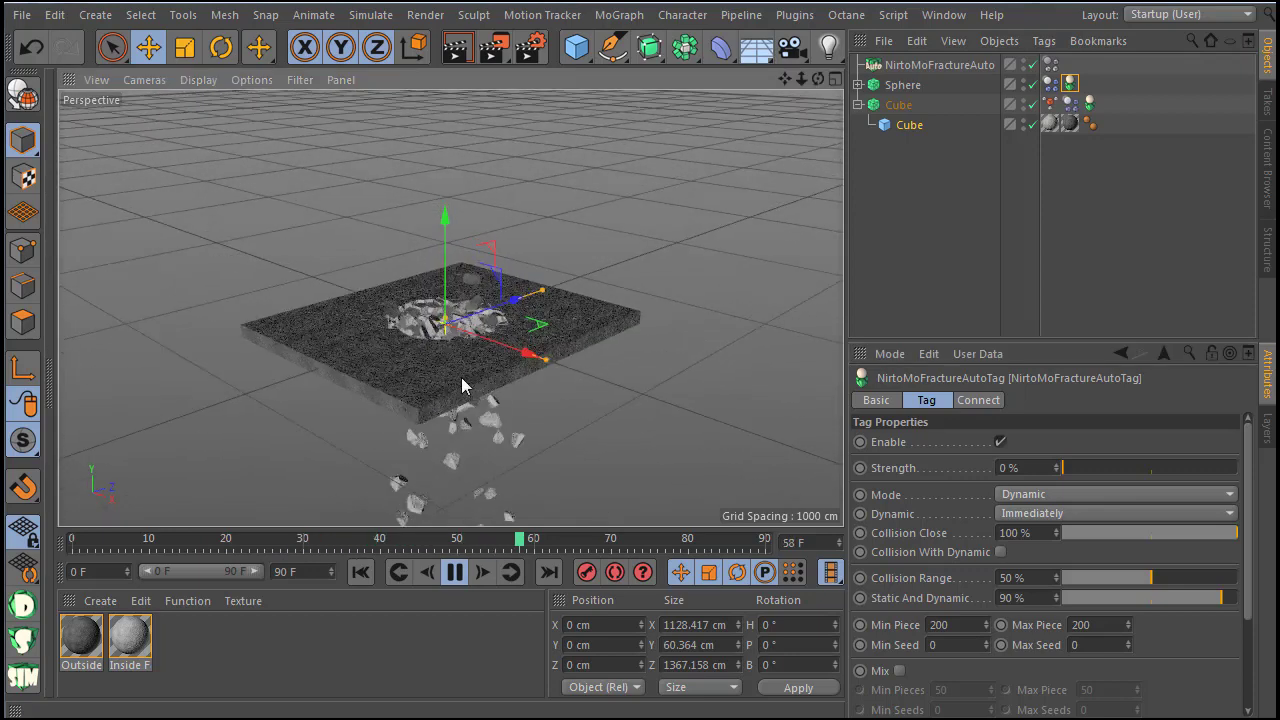
pyautogui.click(454, 571)
pyautogui.click(362, 572)
# Step: Enable Multi Fracture in the slab's fracture tag
pyautogui.scroll(-3, 428, 447)
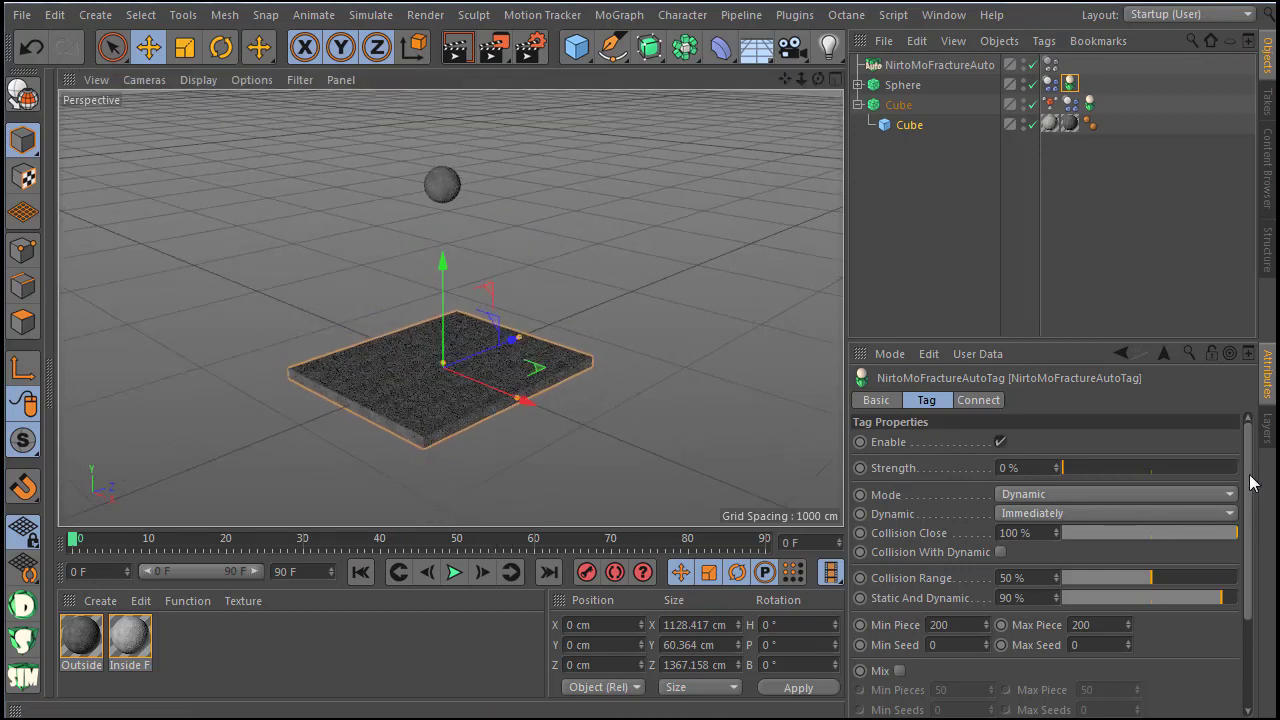
pyautogui.scroll(-2, 1250, 490)
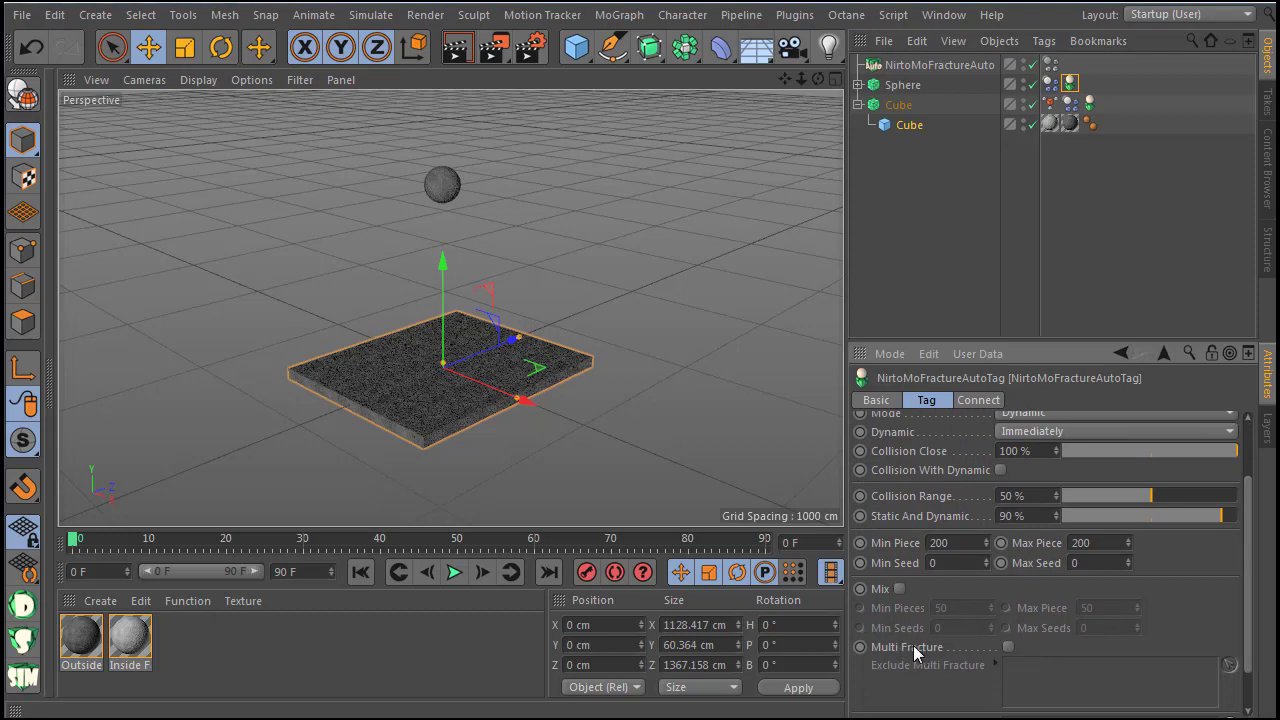
pyautogui.click(1088, 103)
pyautogui.click(1007, 647)
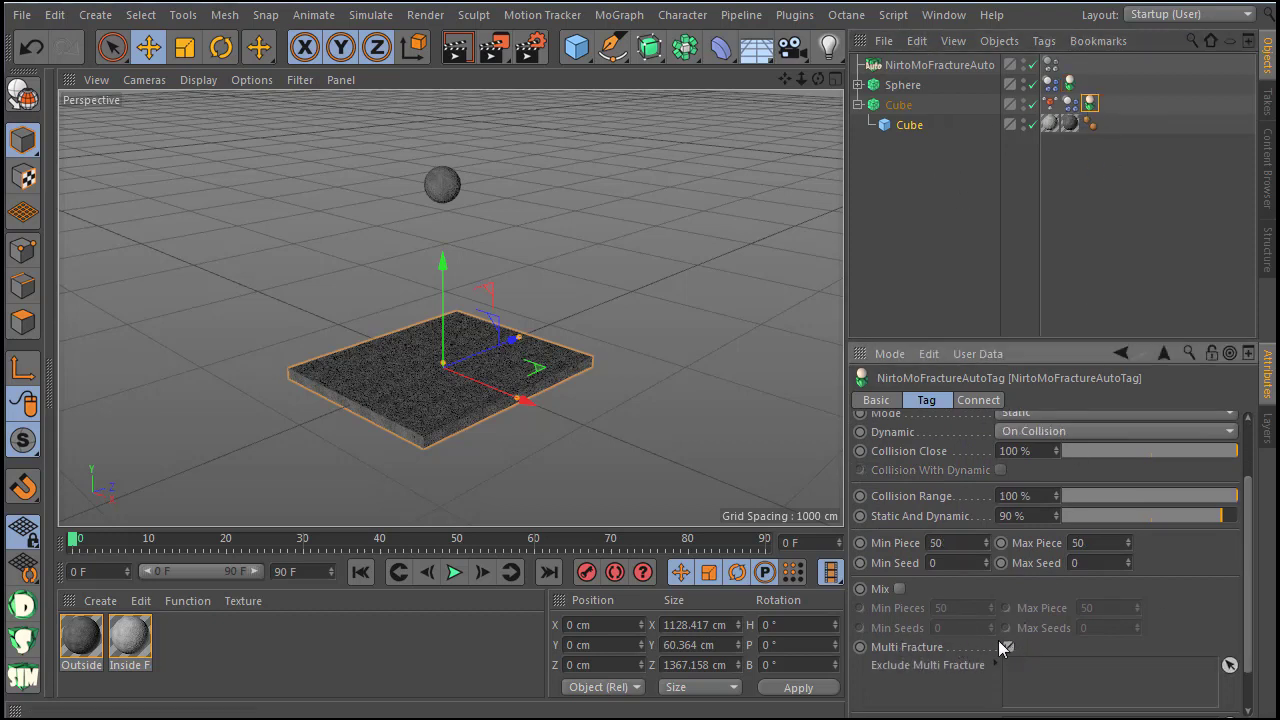
# Step: Move the sphere's fracture object along the Z axis to about -495 cm
pyautogui.click(859, 105)
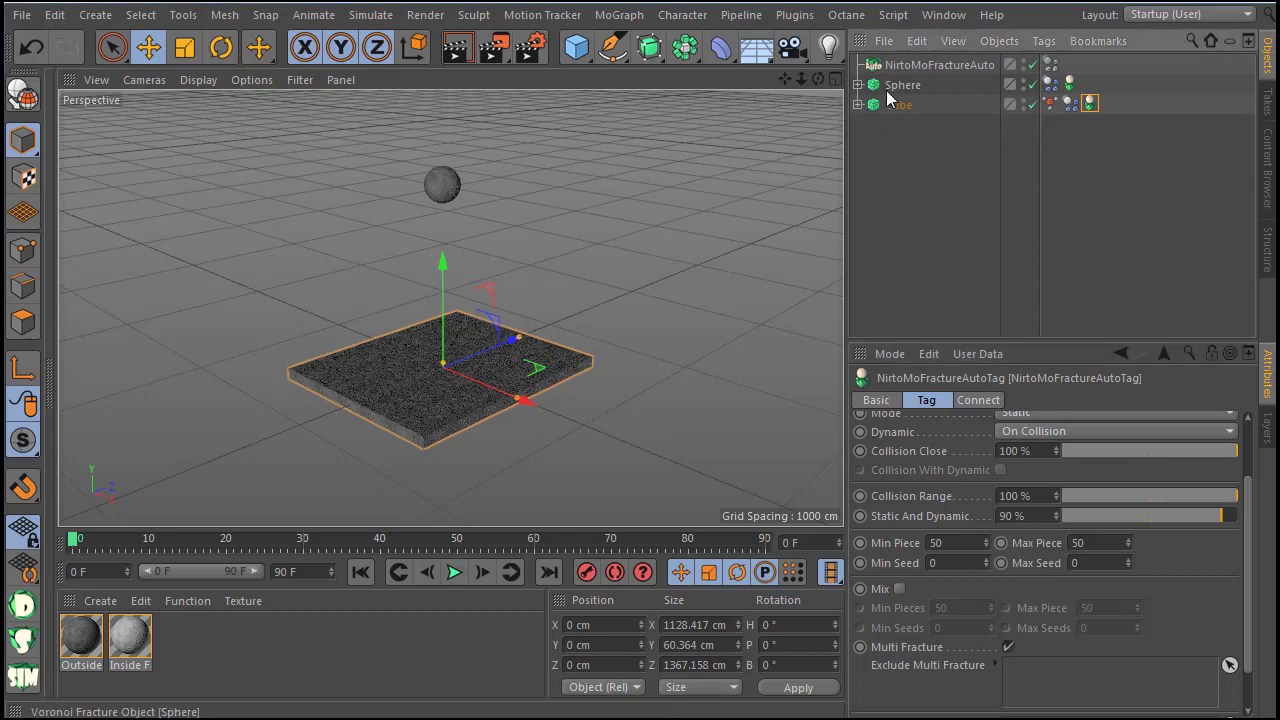
pyautogui.click(902, 84)
pyautogui.moveTo(518, 168); pyautogui.dragTo(448, 196)
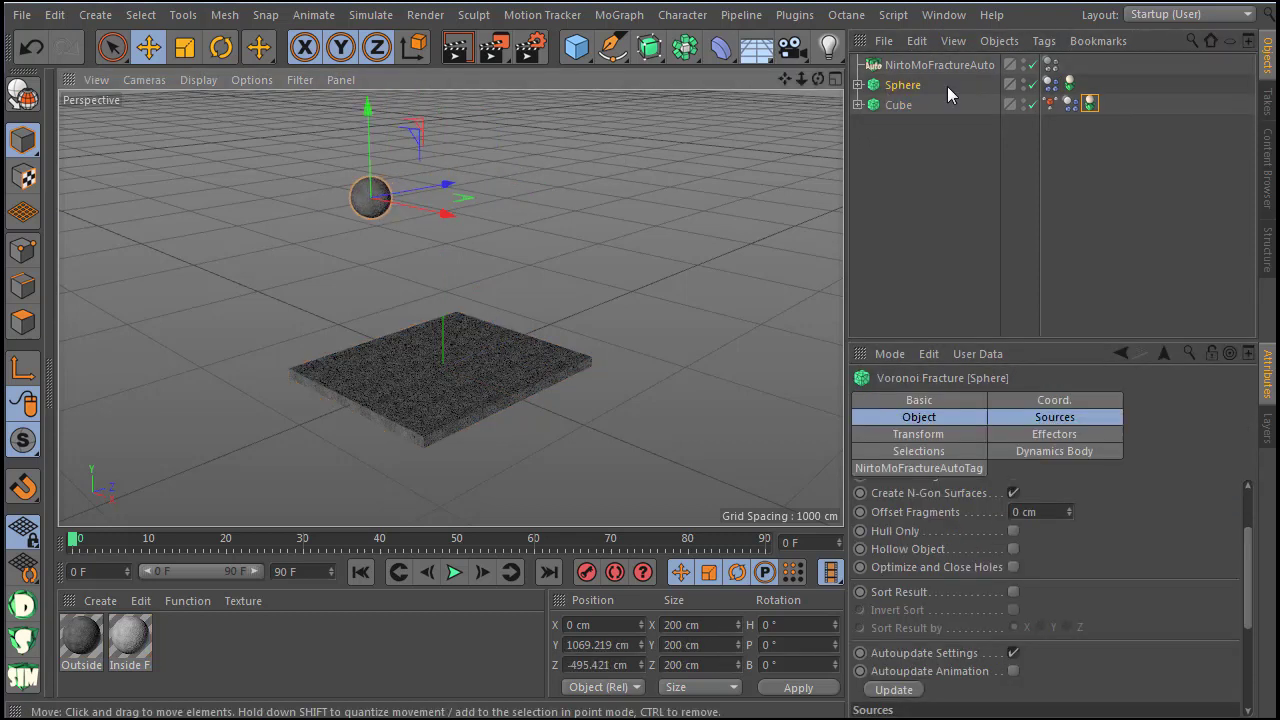
# Step: Duplicate the sphere, place the copy at about X 171, Y 927, Z 93 cm, and test the simulation
pyautogui.keyDown('ctrl'); pyautogui.moveTo(901, 85); pyautogui.dragTo(897, 100); pyautogui.keyUp('ctrl')
pyautogui.moveTo(443, 186); pyautogui.dragTo(545, 223)
pyautogui.moveTo(479, 148); pyautogui.dragTo(483, 172)
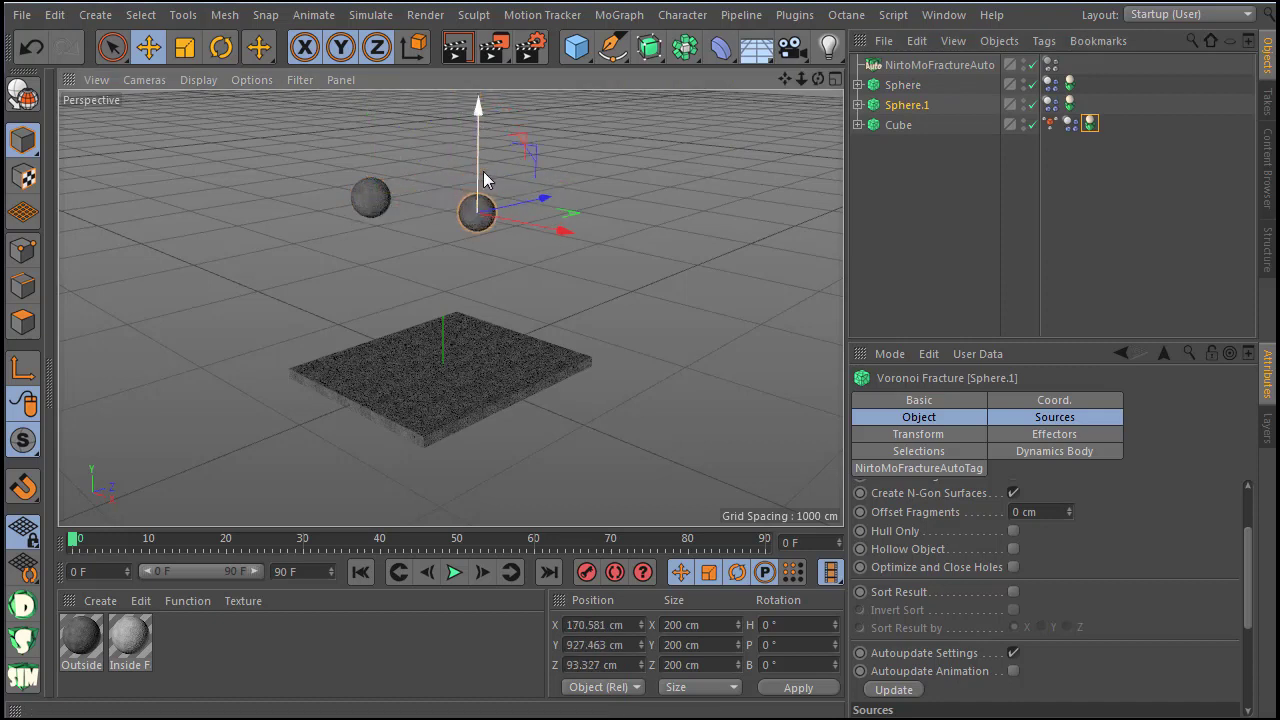
pyautogui.click(455, 571)
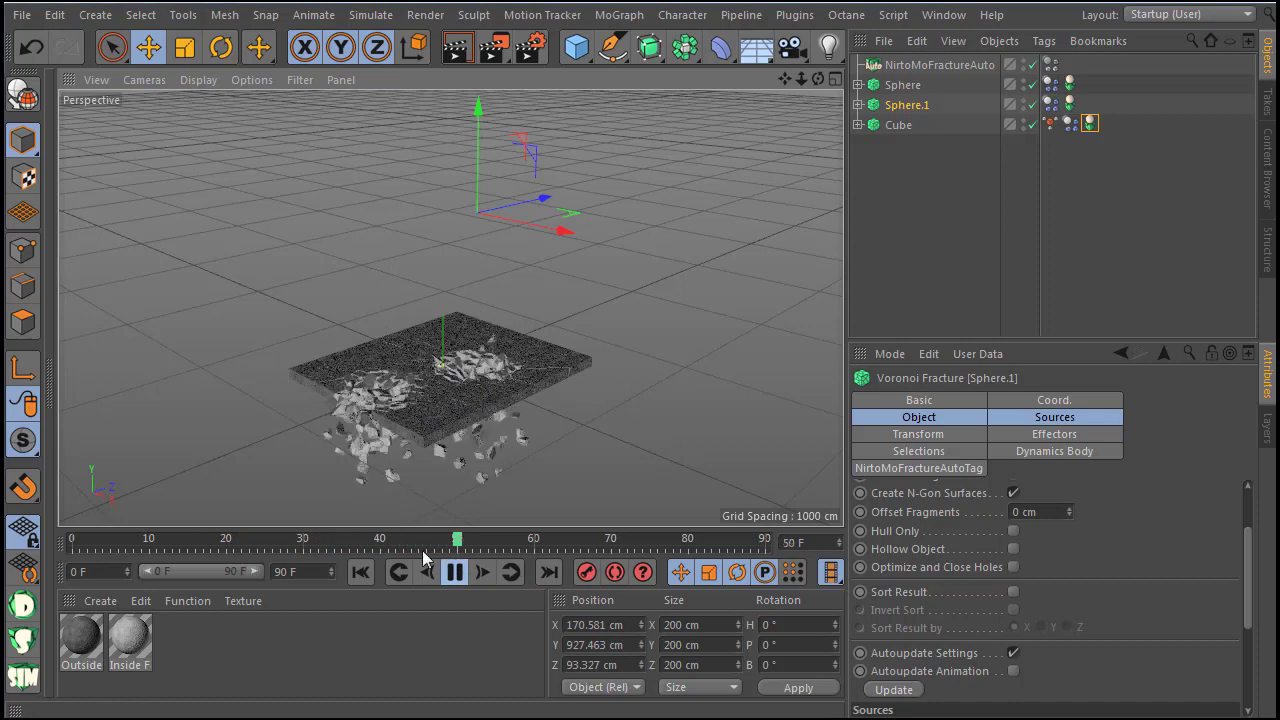
pyautogui.click(455, 571)
pyautogui.click(361, 571)
# Step: Add a third sphere at about X 409, Y 680, Z -457 cm and test the simulation with all three
pyautogui.moveTo(905, 105); pyautogui.dragTo(882, 115)
pyautogui.moveTo(543, 228); pyautogui.dragTo(491, 271)
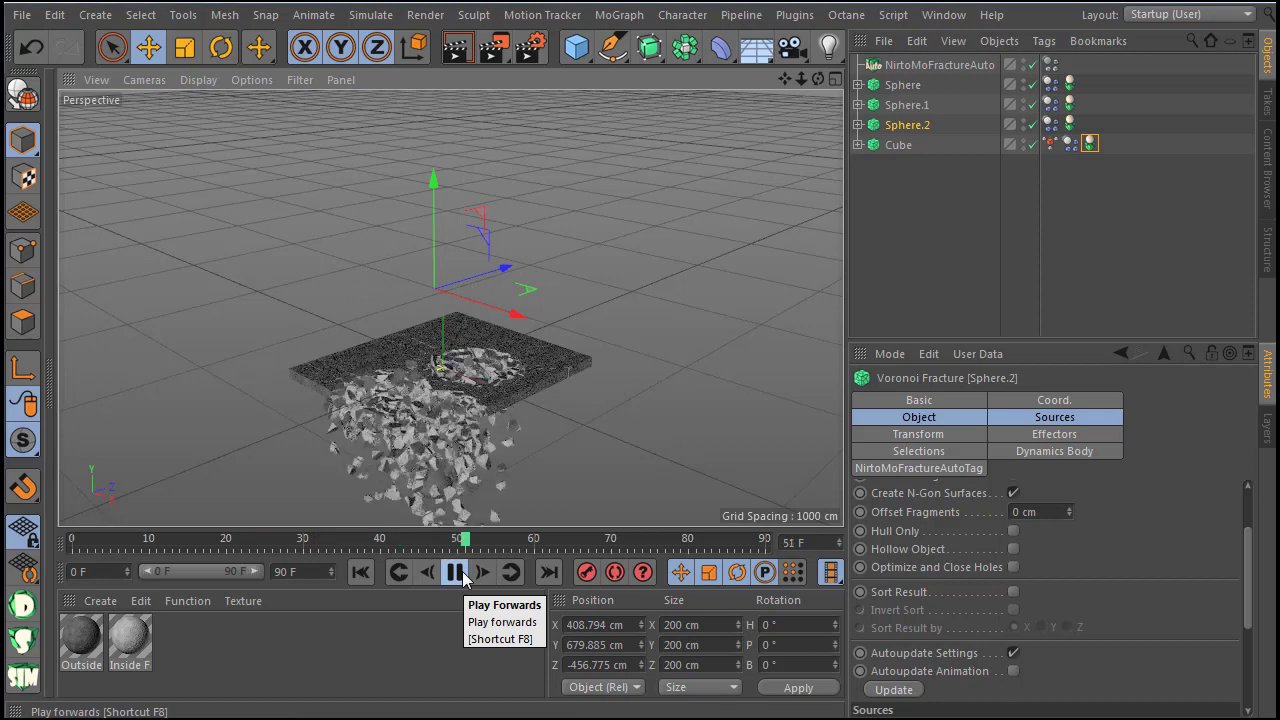
pyautogui.click(458, 574)
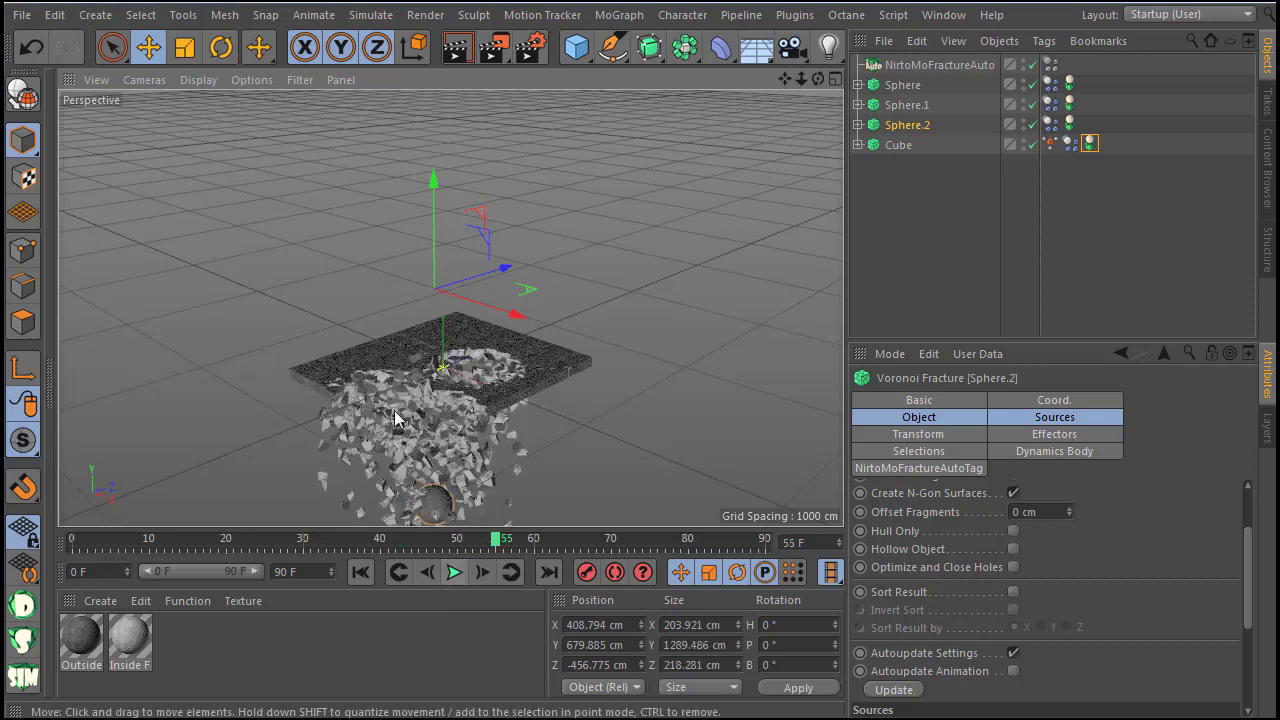
pyautogui.click(360, 571)
# Step: Delete the two duplicated spheres, keeping only the original sphere above the slab
pyautogui.scroll(-1, 466, 426)
pyautogui.scroll(1, 460, 416)
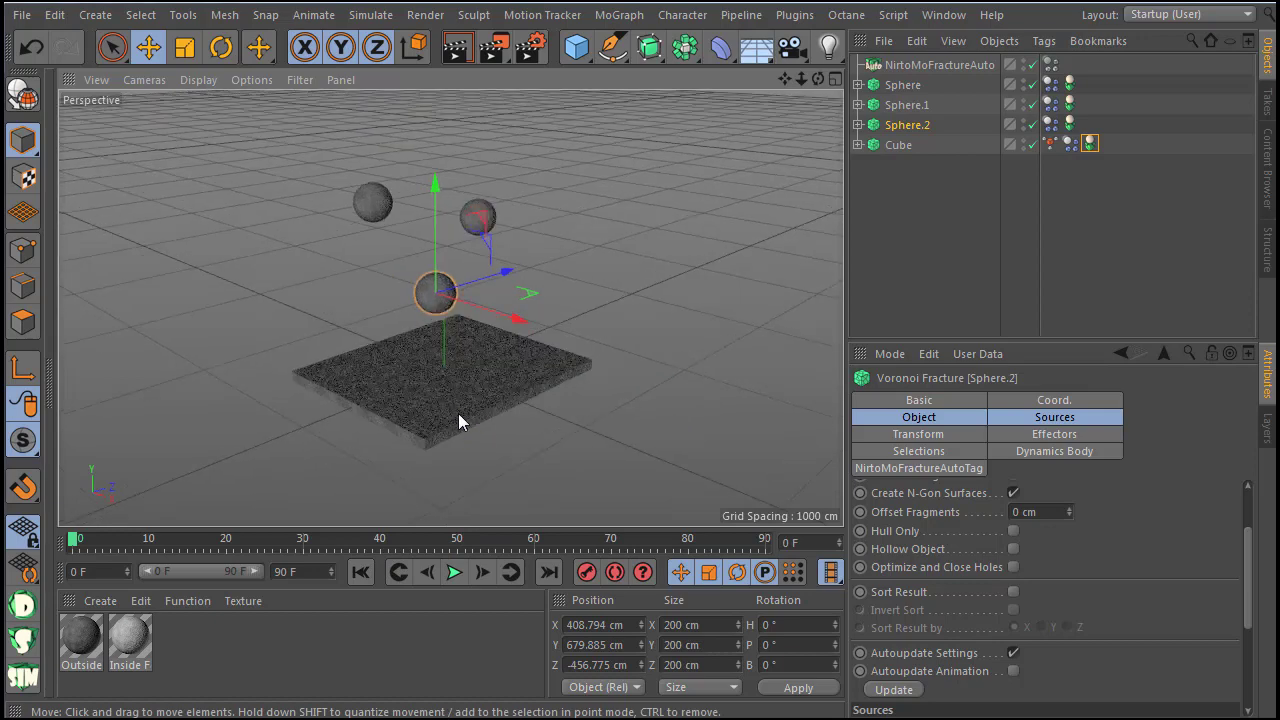
pyautogui.scroll(-1, 458, 413)
pyautogui.scroll(1, 449, 346)
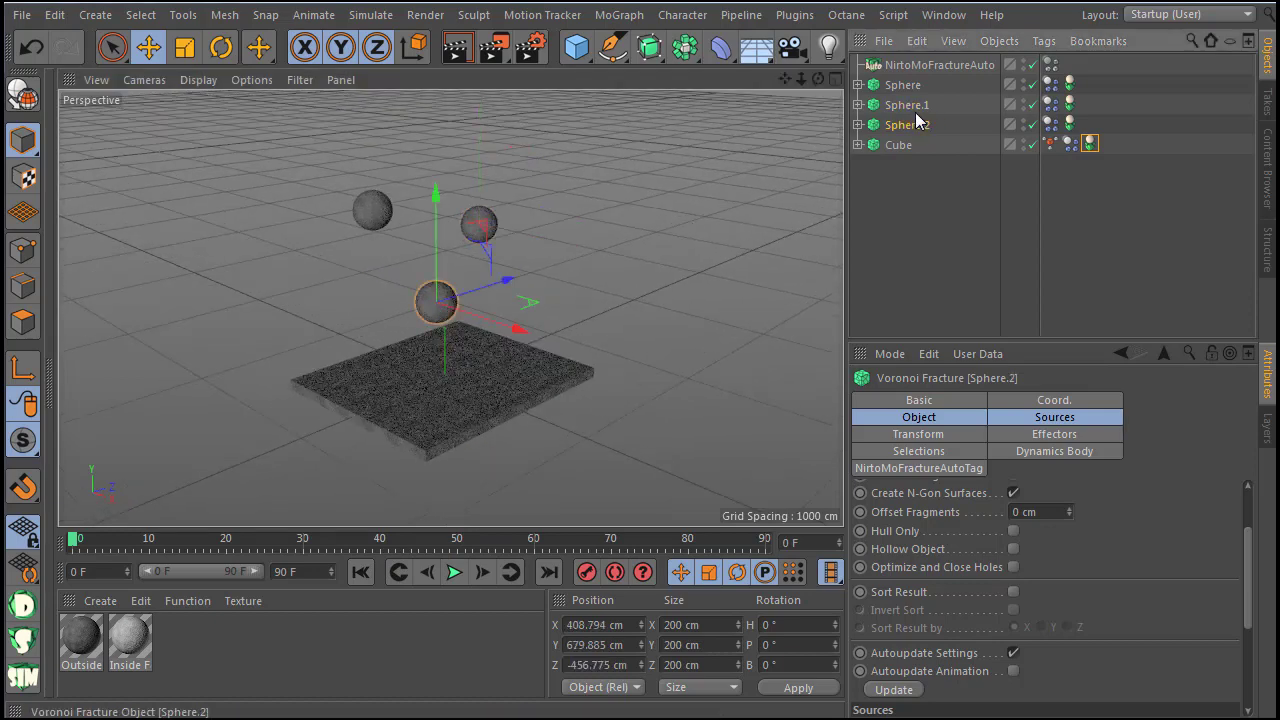
pyautogui.press('Delete')
# Step: Move the sphere to about X 234, Z -581 cm and place it inside a new Cloner
pyautogui.click(901, 86)
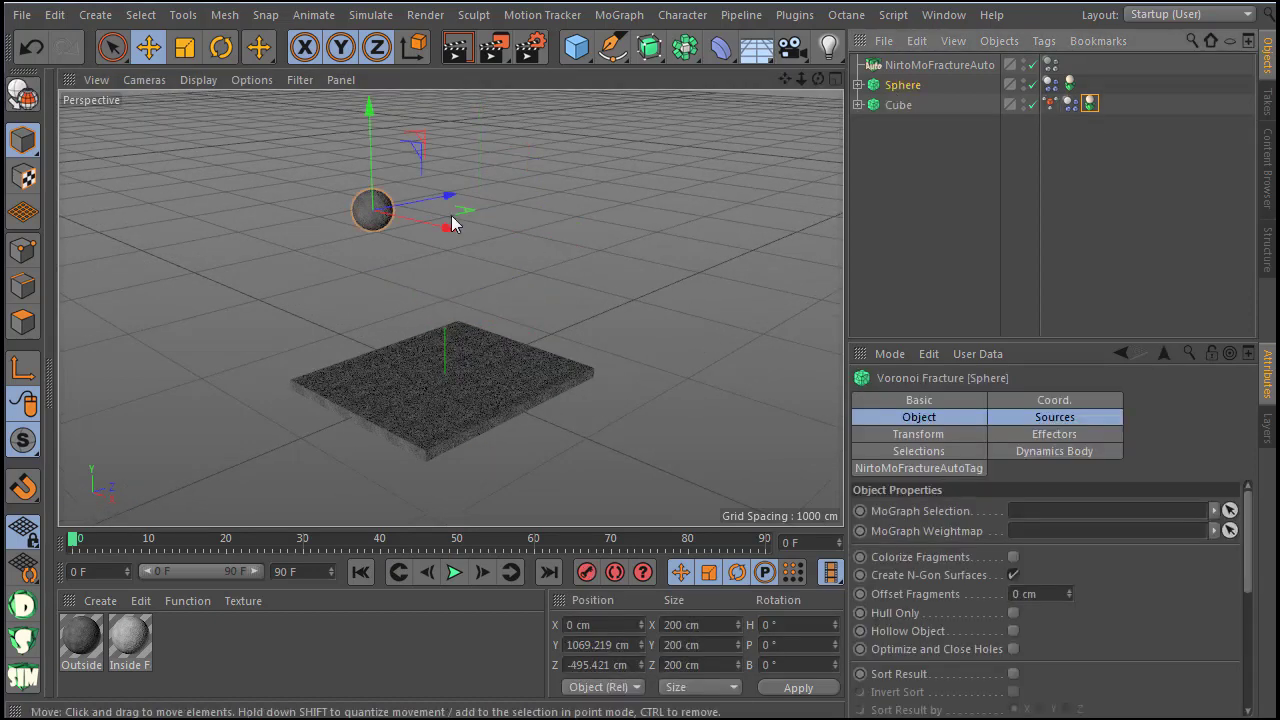
pyautogui.moveTo(450, 220); pyautogui.dragTo(498, 241)
pyautogui.moveTo(477, 206); pyautogui.dragTo(459, 212)
pyautogui.click(618, 15)
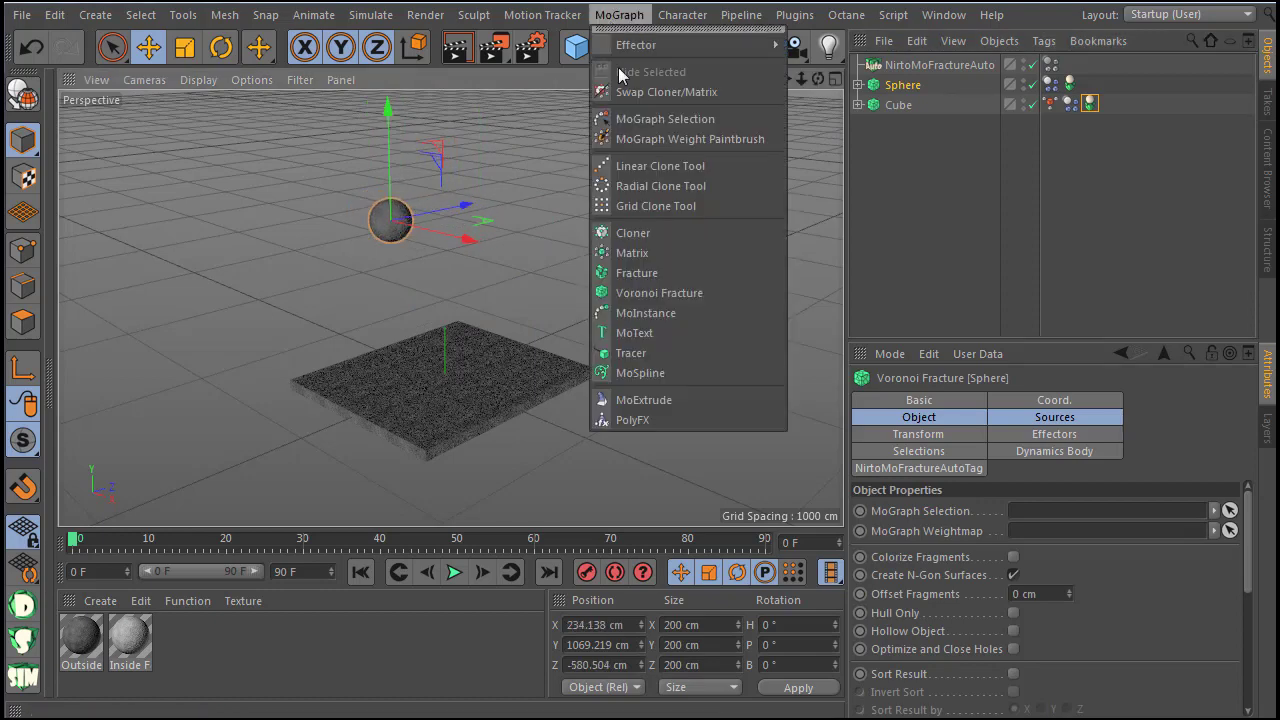
pyautogui.click(642, 233)
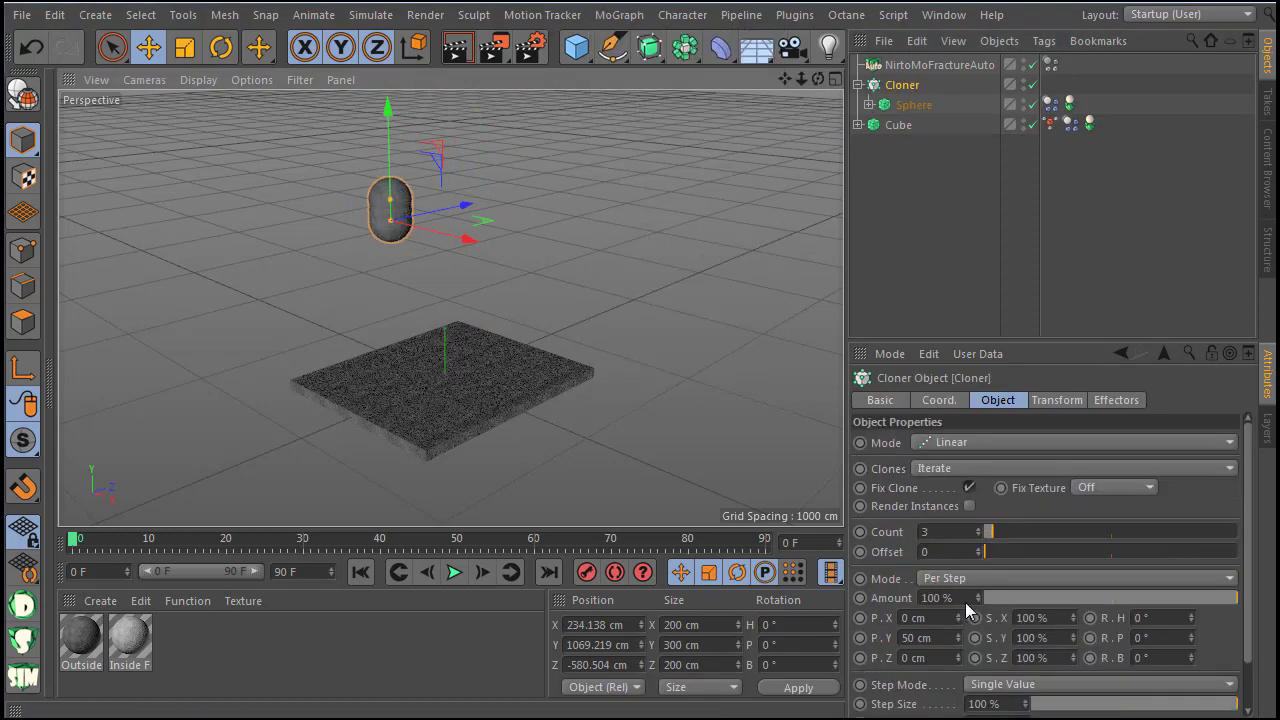
# Step: Space the cloned spheres 180 cm apart in Y and 447 cm in Z, and play the simulation
pyautogui.moveTo(958, 617); pyautogui.dragTo(957, 509)
pyautogui.hotkey('ctrl', 'z')
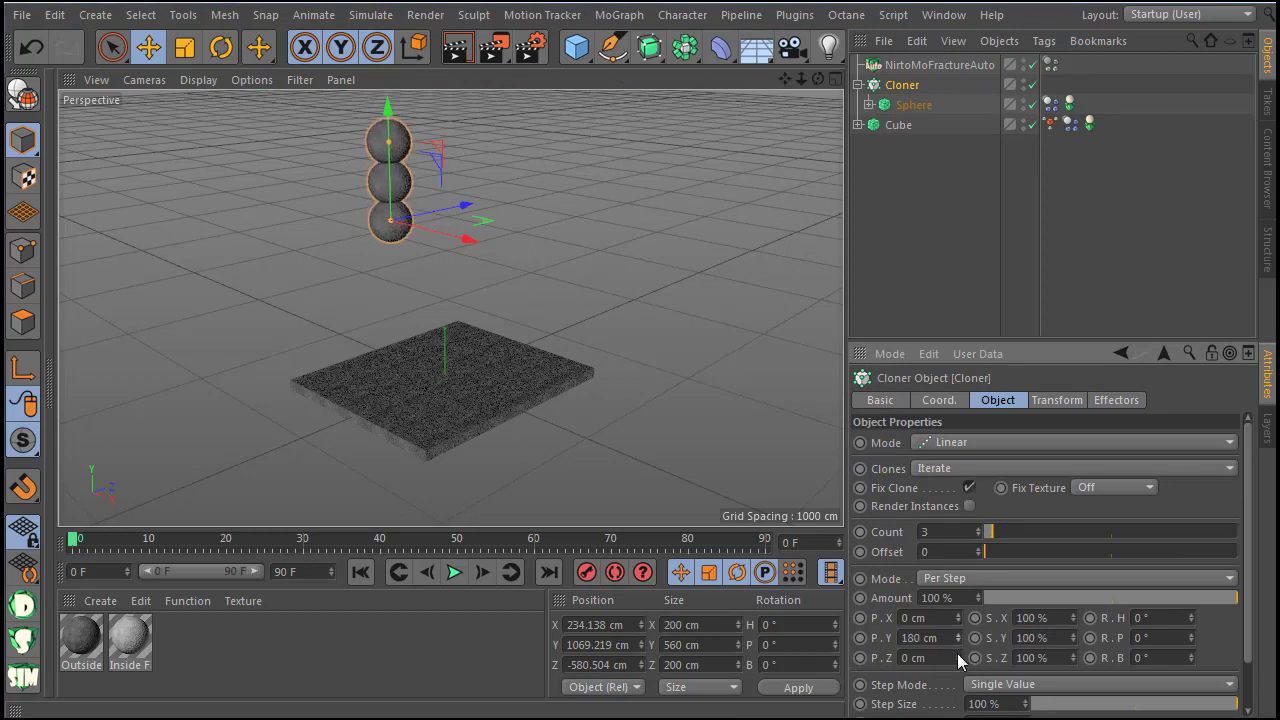
pyautogui.moveTo(957, 655); pyautogui.dragTo(1020, 657)
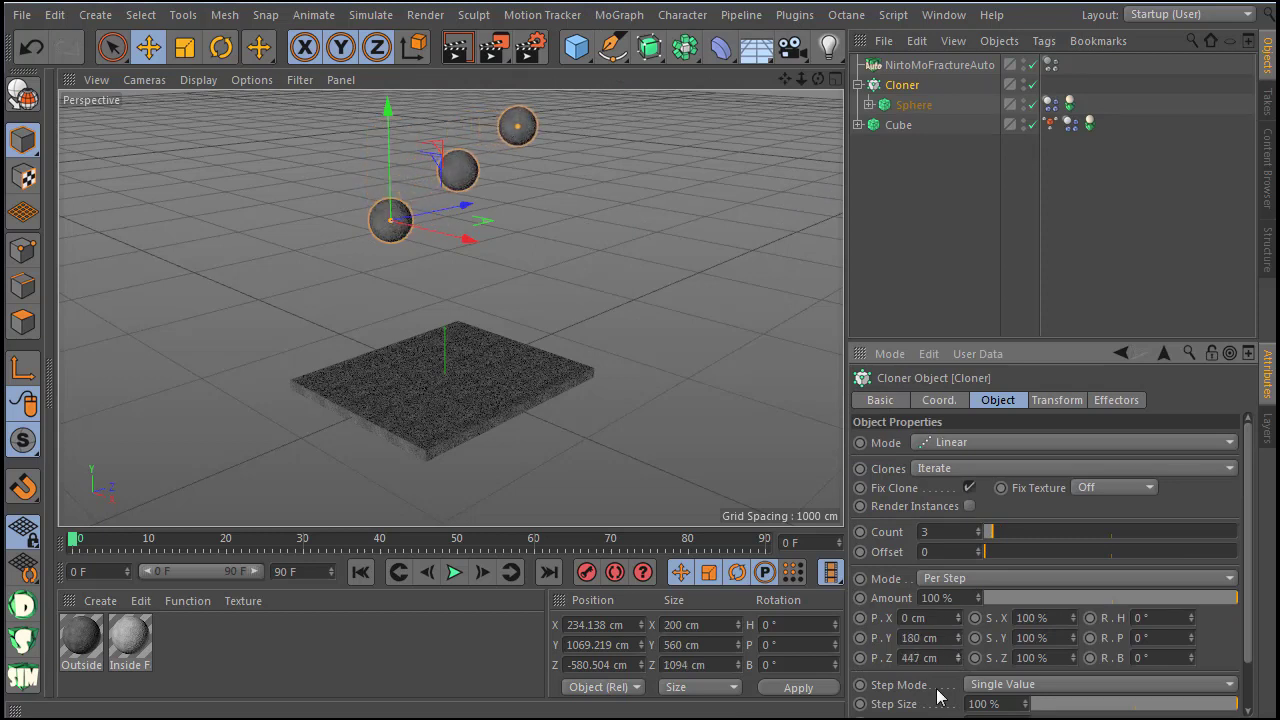
pyautogui.click(455, 571)
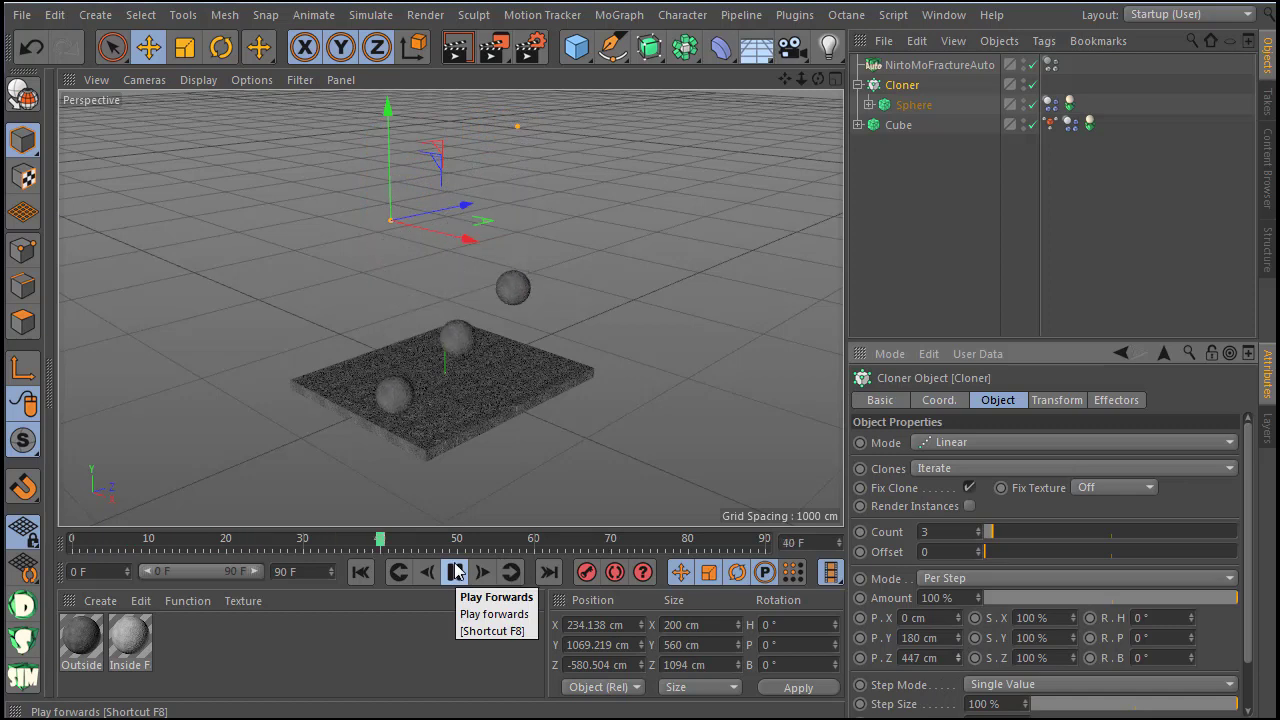
pyautogui.click(361, 571)
# Step: Place the fractured slab inside a new Cloner, spread its clones apart as stepped levels, and play the simulation
pyautogui.click(898, 125)
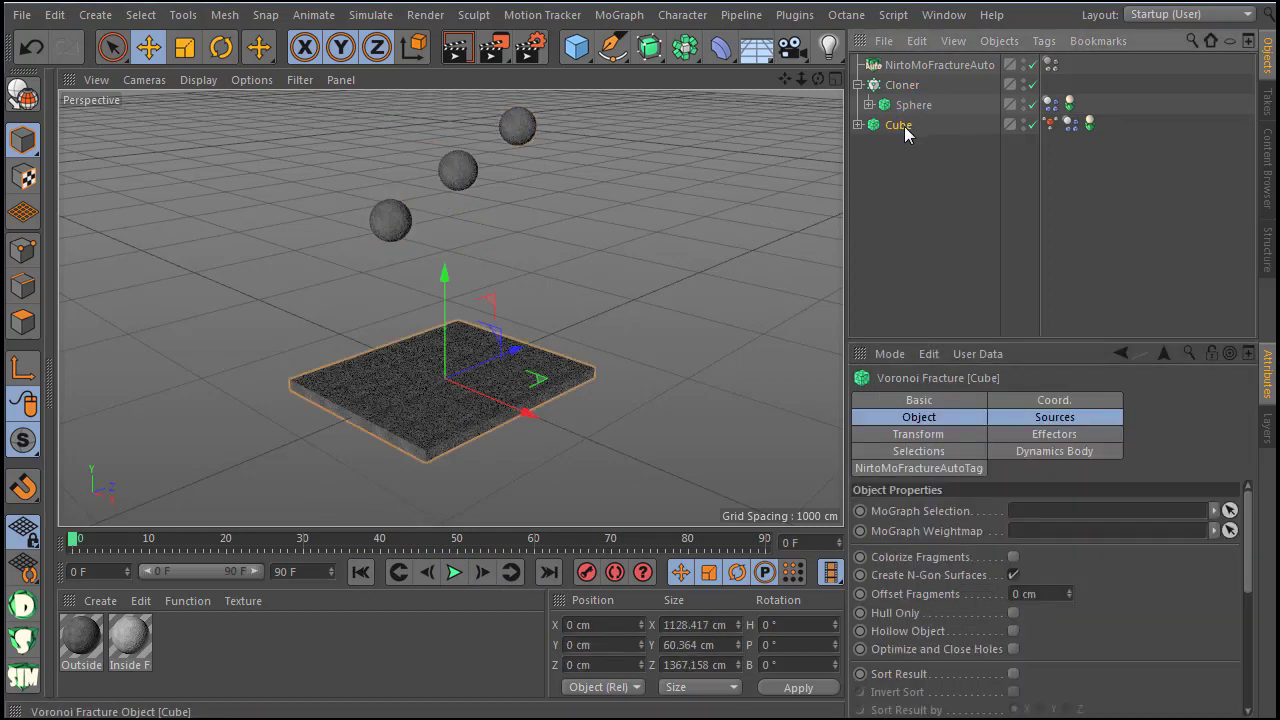
pyautogui.click(620, 15)
pyautogui.keyDown('alt'); pyautogui.click(632, 235); pyautogui.keyUp('alt')
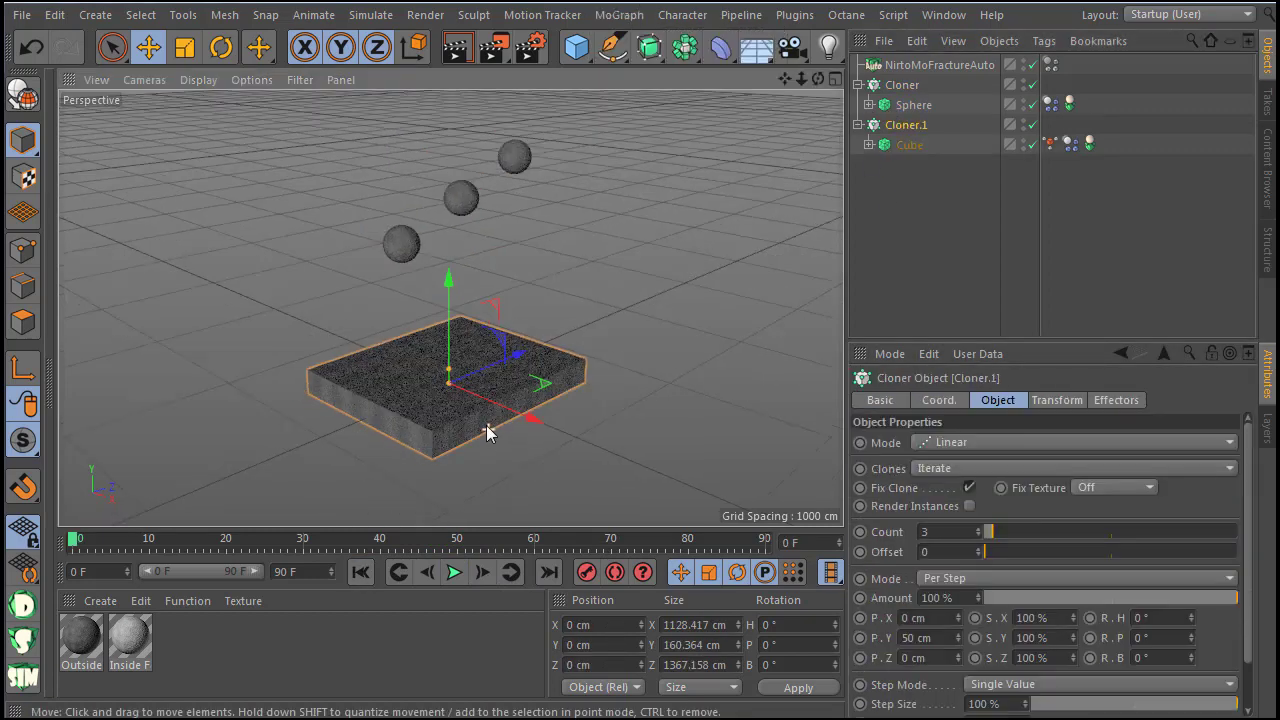
pyautogui.moveTo(958, 638)
pyautogui.mouseDown()
pyautogui.moveTo(958, 660)
pyautogui.moveTo(958, 645)
pyautogui.mouseUp()
pyautogui.click(700, 470)
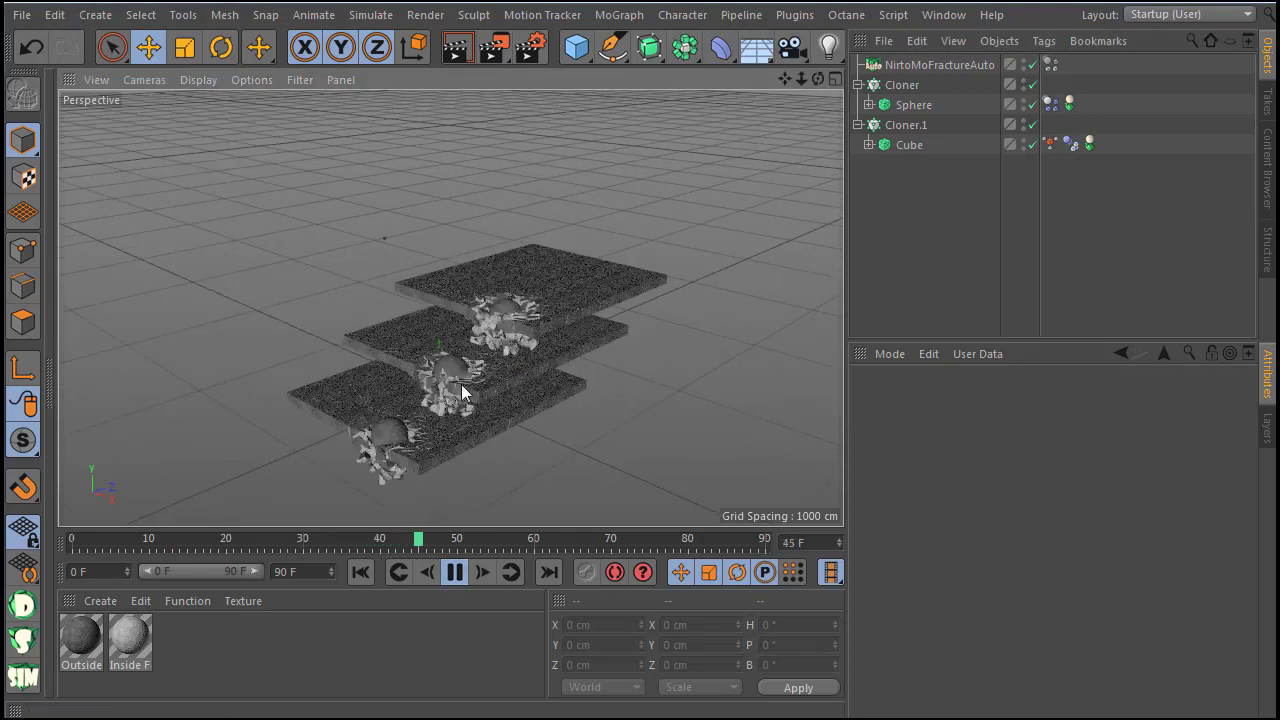
pyautogui.click(456, 572)
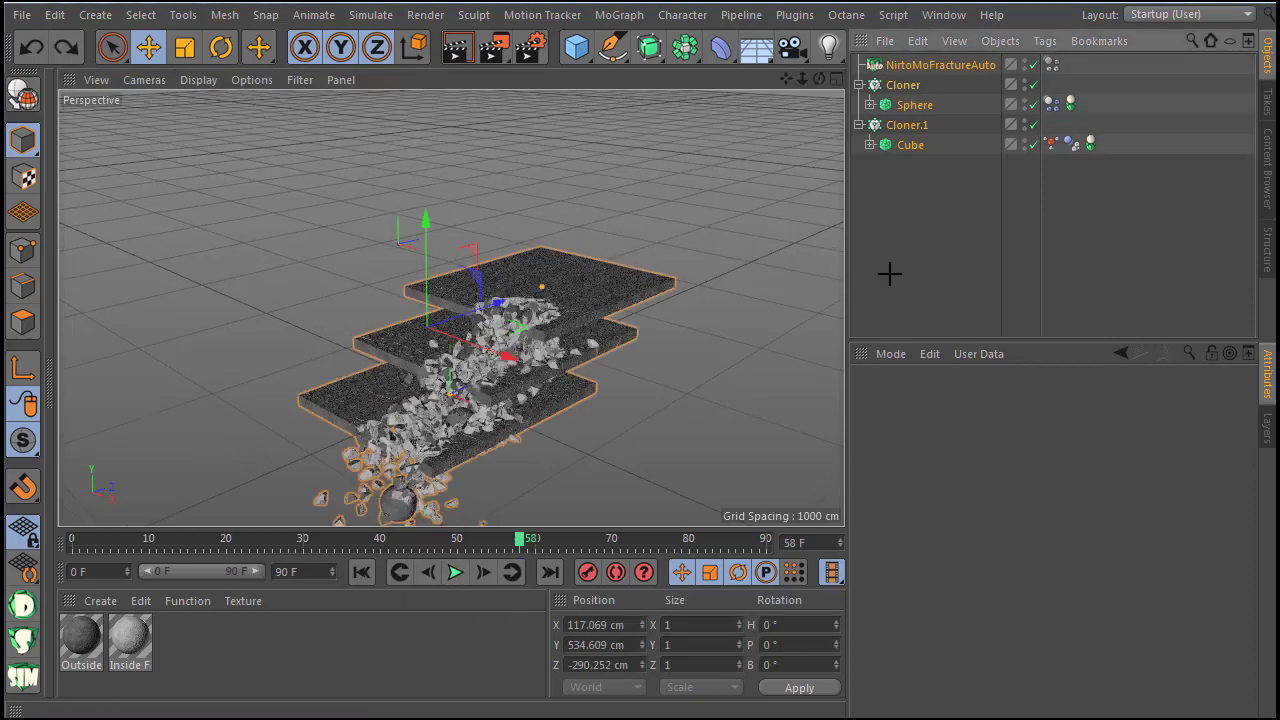
# Step: Delete all objects from the scene
pyautogui.click(891, 271)
pyautogui.moveTo(934, 257); pyautogui.dragTo(868, 60)
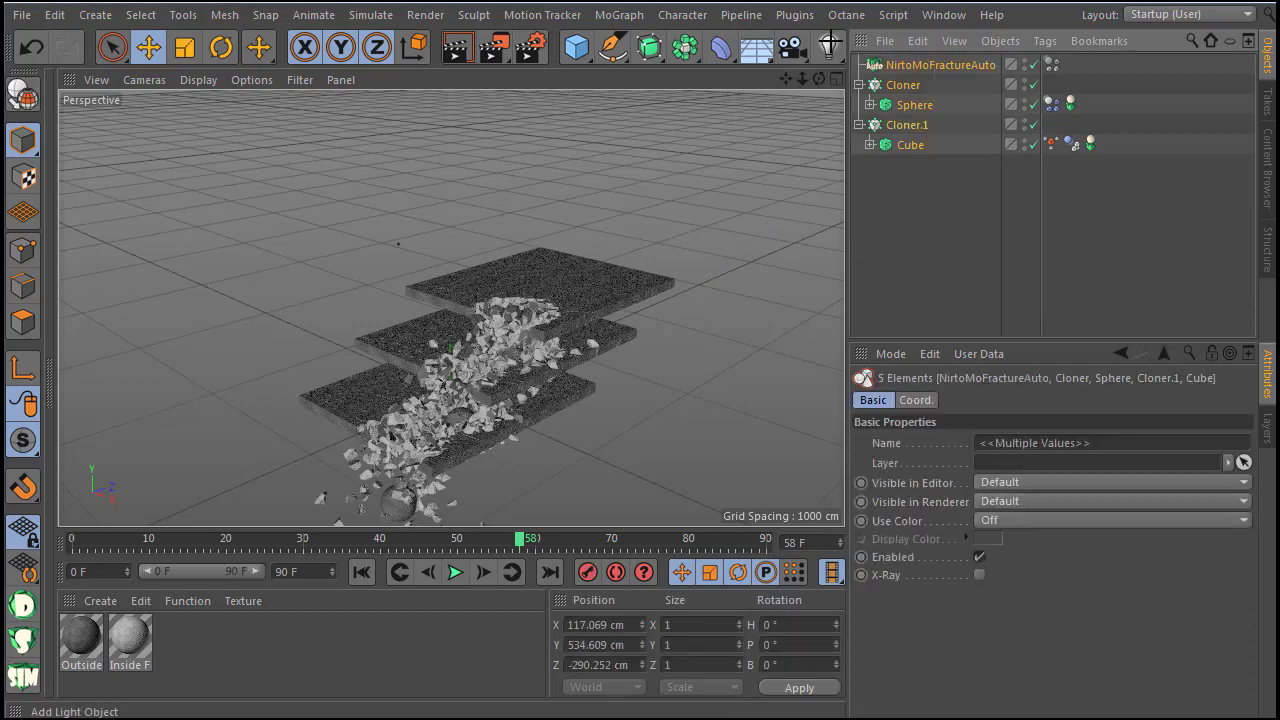
pyautogui.press('Delete')
# Step: Add a cube stretched to a pillar about 1807 cm tall and a sphere above it at about Y 1658 cm
pyautogui.moveTo(572, 52); pyautogui.dragTo(748, 76)
pyautogui.moveTo(455, 374); pyautogui.dragTo(451, 292)
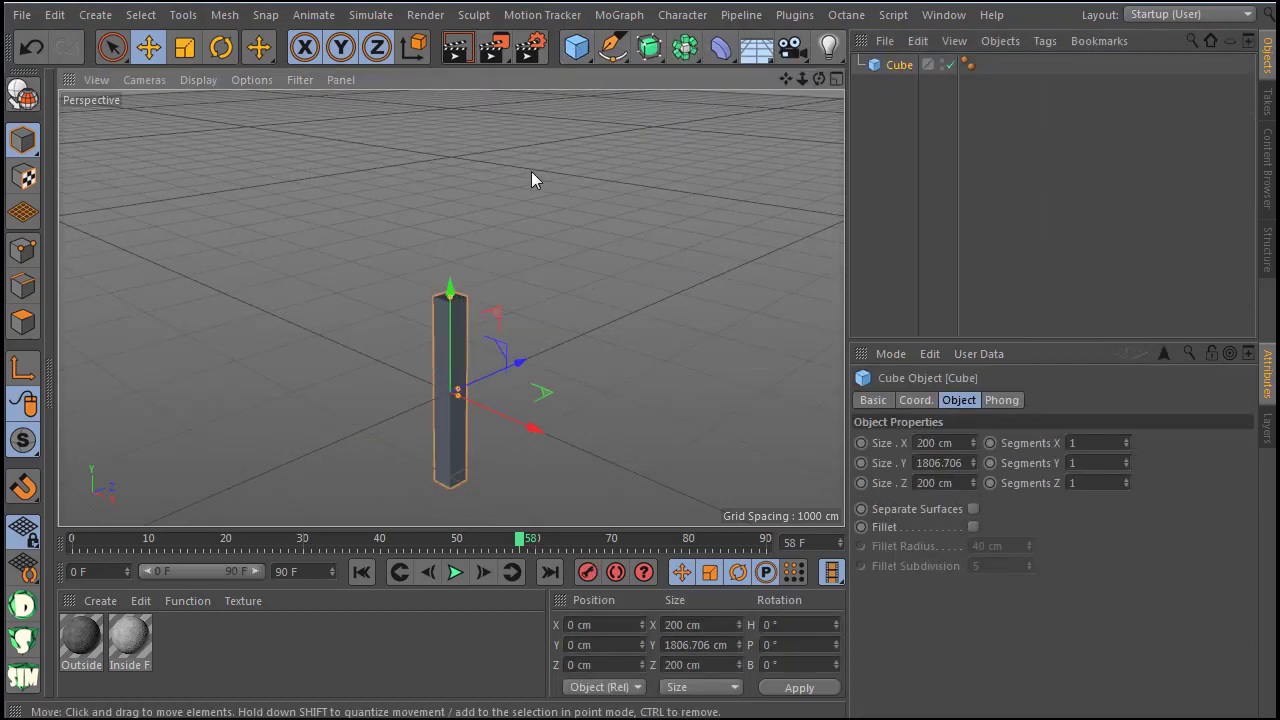
pyautogui.click(576, 47)
pyautogui.click(1003, 118)
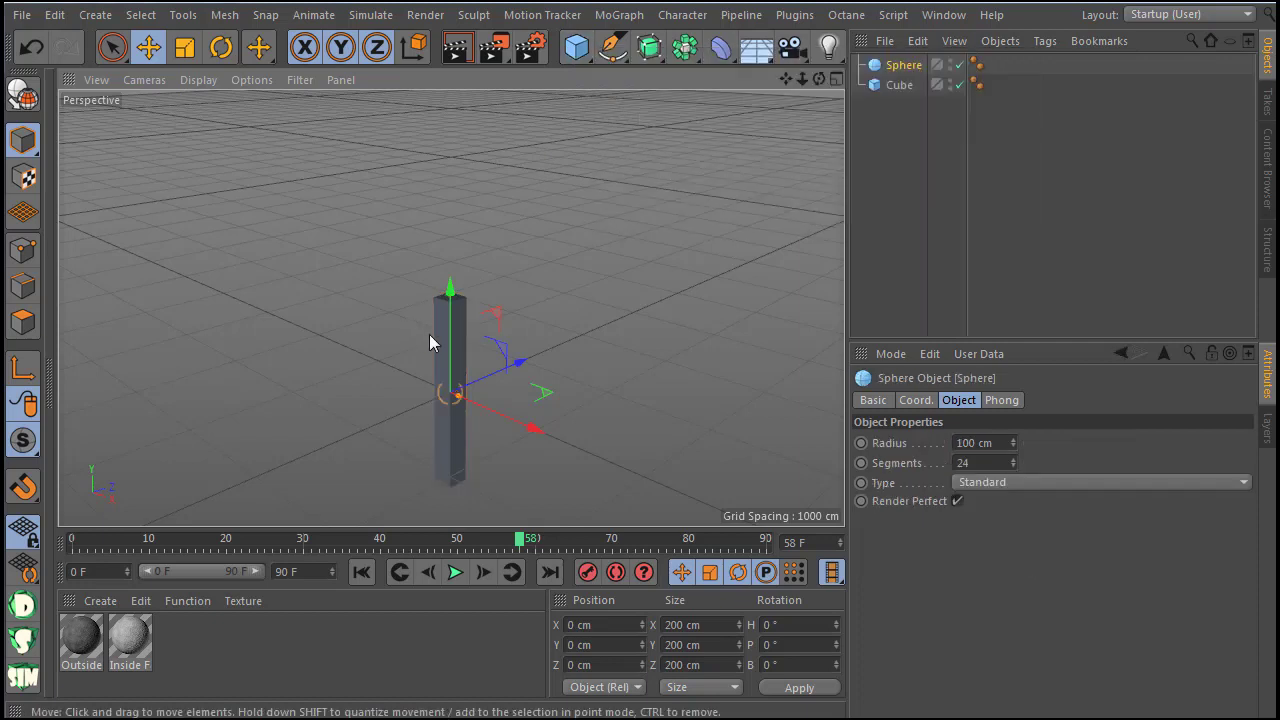
pyautogui.moveTo(454, 284); pyautogui.dragTo(474, 94)
pyautogui.scroll(2, 458, 385)
pyautogui.keyDown('alt'); pyautogui.moveTo(401, 369); pyautogui.dragTo(456, 377); pyautogui.keyUp('alt')
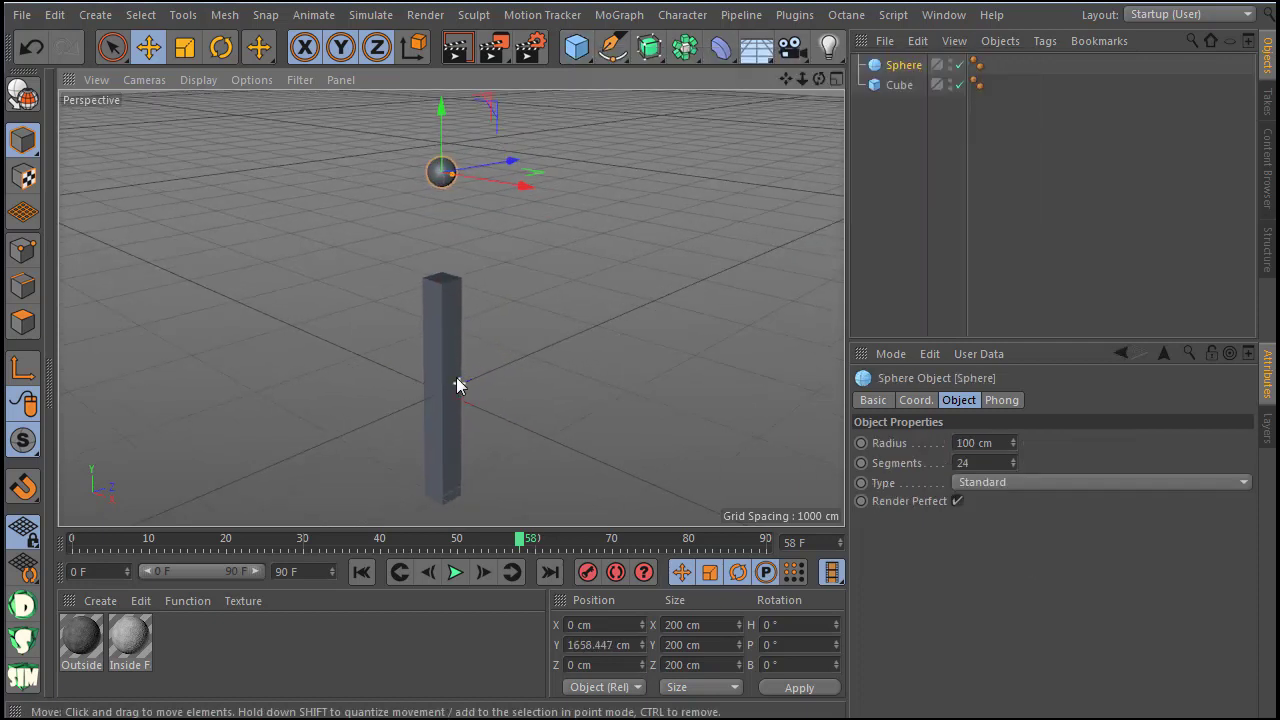
# Step: Make the sphere a dynamic fracture object and the pillar a static one, and add the NirtoMoFractureAuto simulation object
pyautogui.click(22, 602)
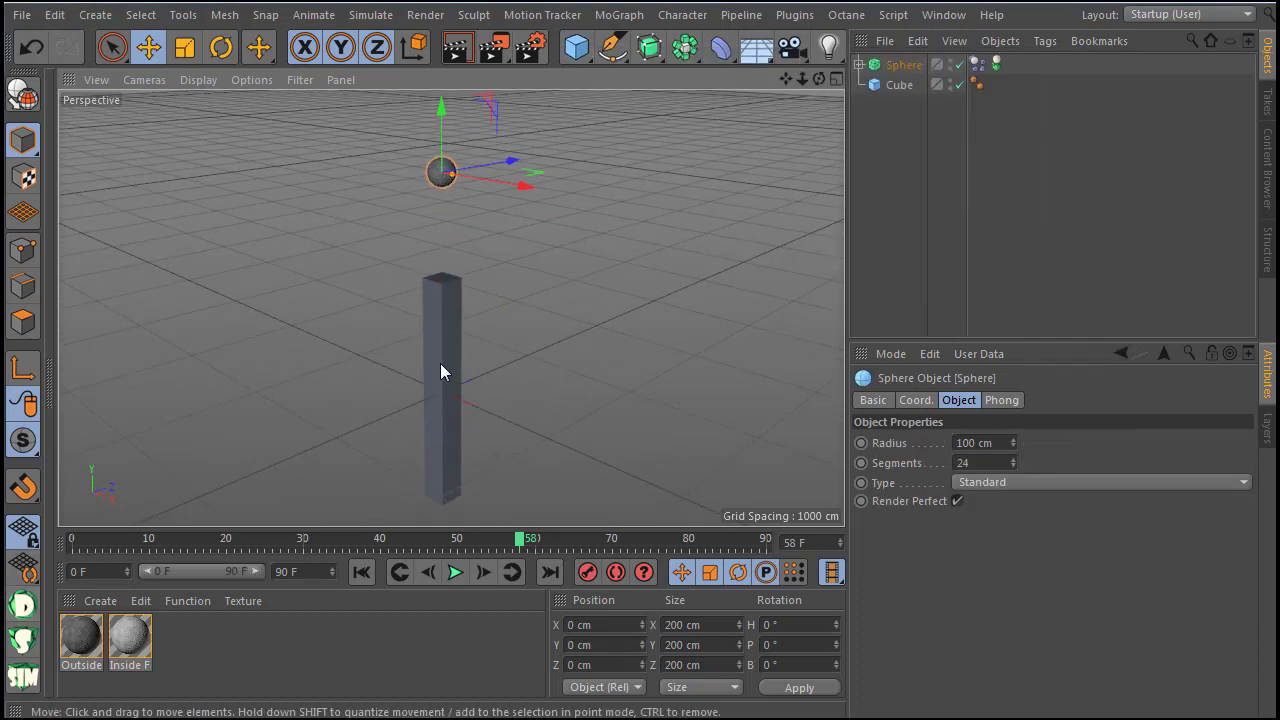
pyautogui.click(440, 365)
pyautogui.click(22, 638)
pyautogui.click(24, 677)
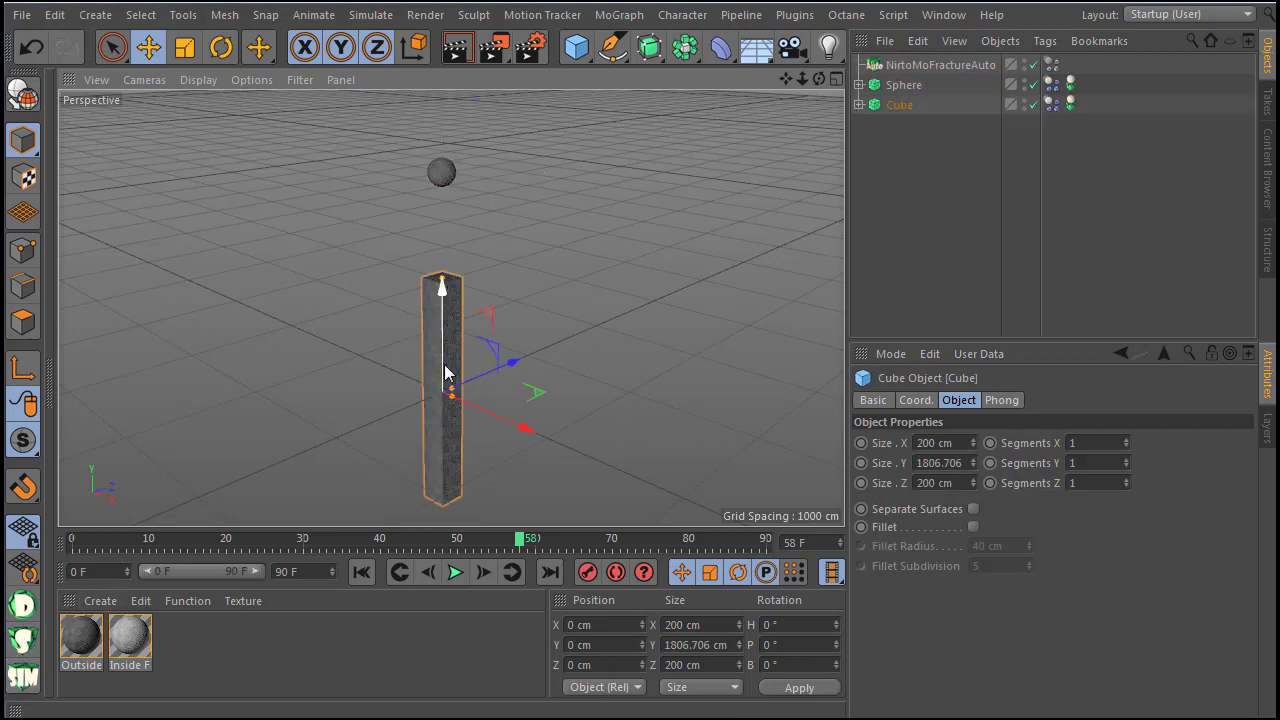
# Step: Duplicate the sphere upward three times, placing the copies at about Y 2894, 4157 and 5404 cm
pyautogui.scroll(-2, 454, 373)
pyautogui.click(441, 220)
pyautogui.scroll(-2, 426, 311)
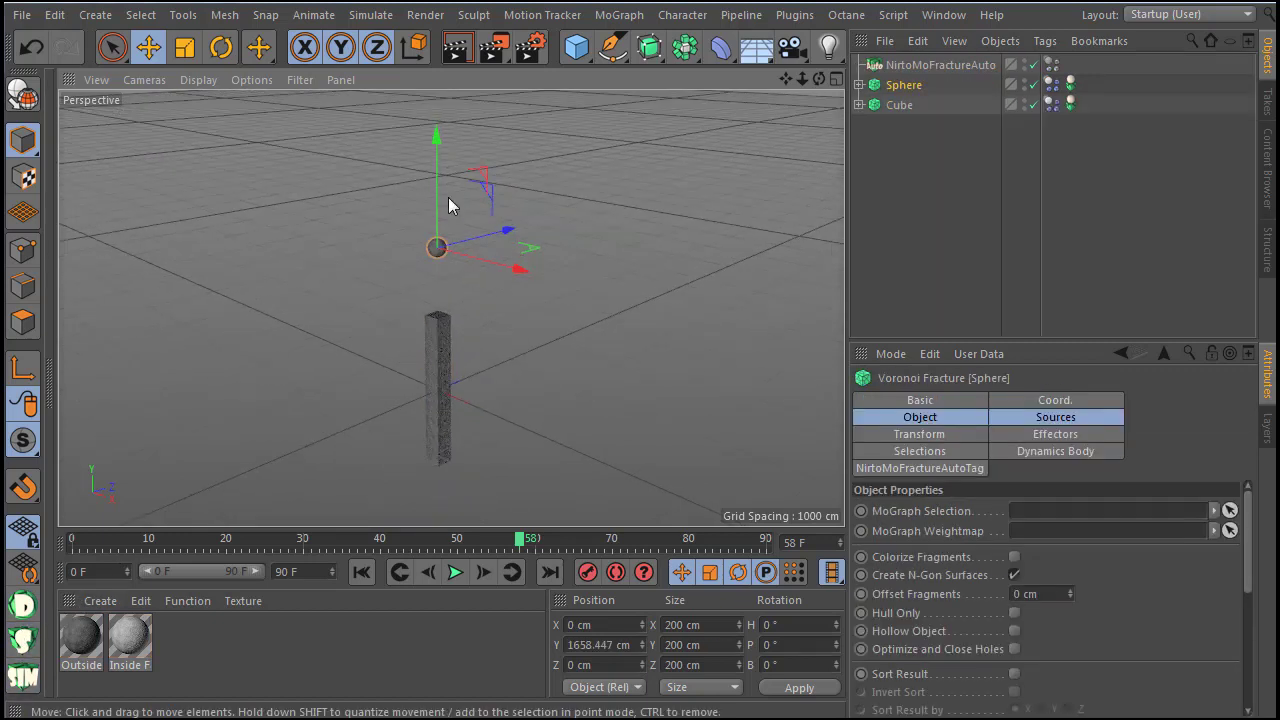
pyautogui.keyDown('ctrl'); pyautogui.moveTo(438, 200); pyautogui.dragTo(438, 82); pyautogui.keyUp('ctrl')
pyautogui.scroll(-2, 436, 200)
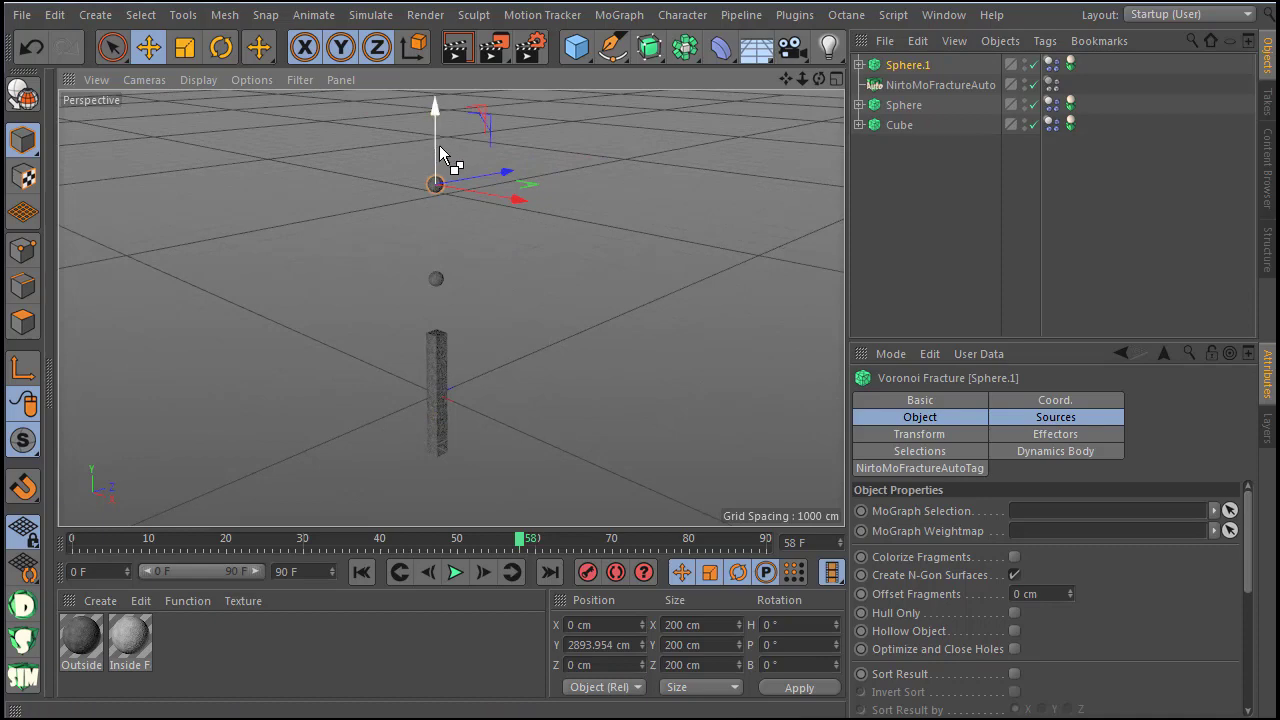
pyautogui.keyDown('ctrl'); pyautogui.moveTo(439, 146); pyautogui.dragTo(439, 42); pyautogui.keyUp('ctrl')
pyautogui.scroll(-2, 414, 325)
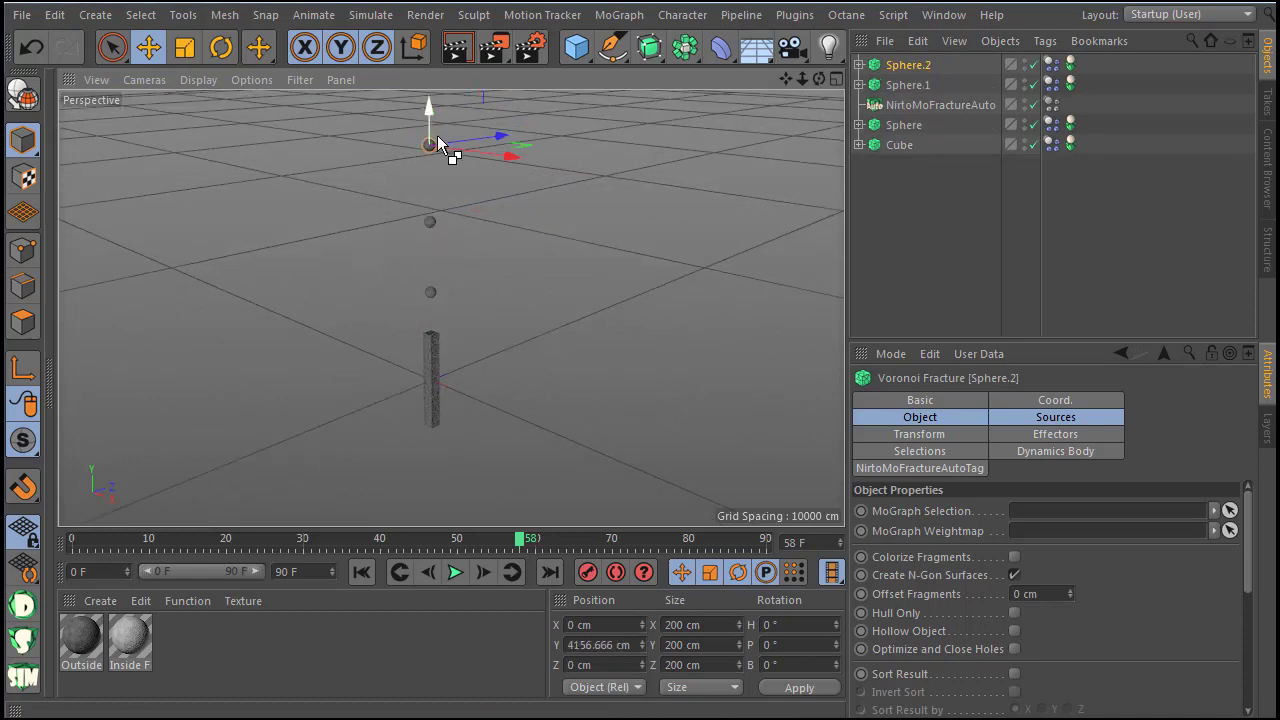
pyautogui.keyDown('ctrl'); pyautogui.moveTo(425, 93); pyautogui.dragTo(425, 70); pyautogui.keyUp('ctrl')
pyautogui.scroll(4, 425, 423)
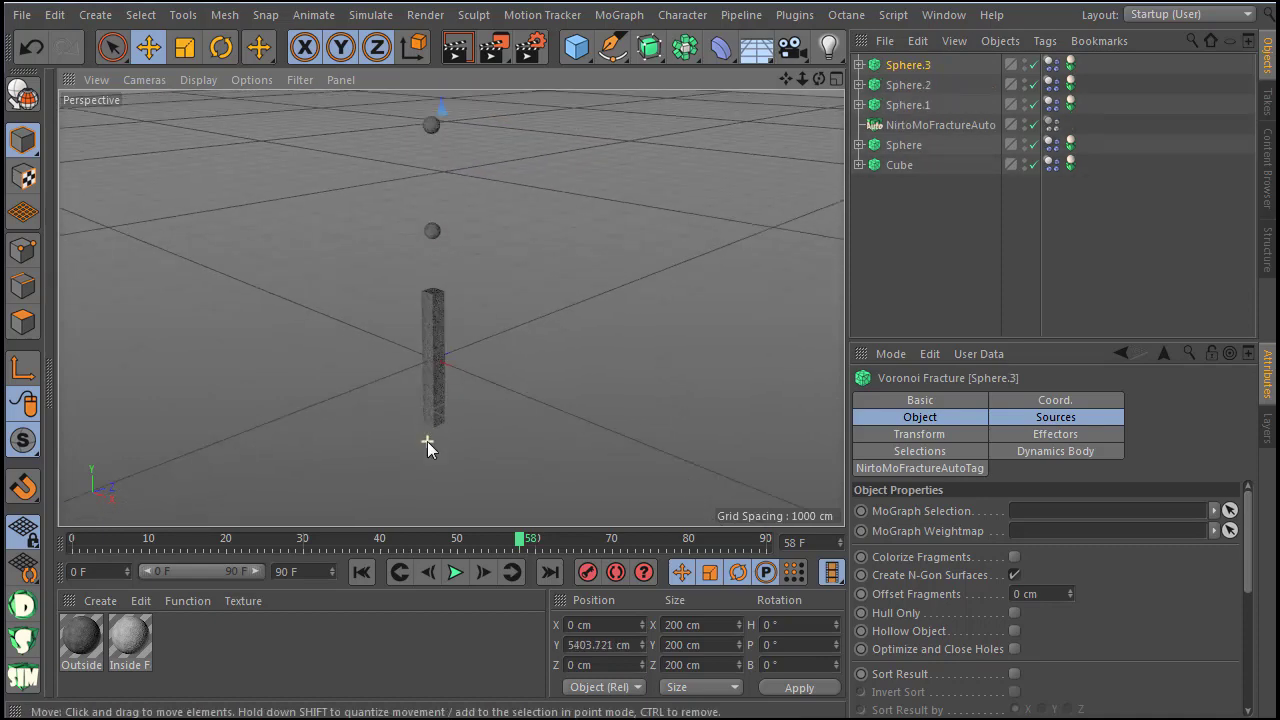
# Step: Review the pillar's NirtoMoFractureAutoTag settings down to Multi Fracture and play the simulation
pyautogui.scroll(-2, 435, 417)
pyautogui.click(437, 346)
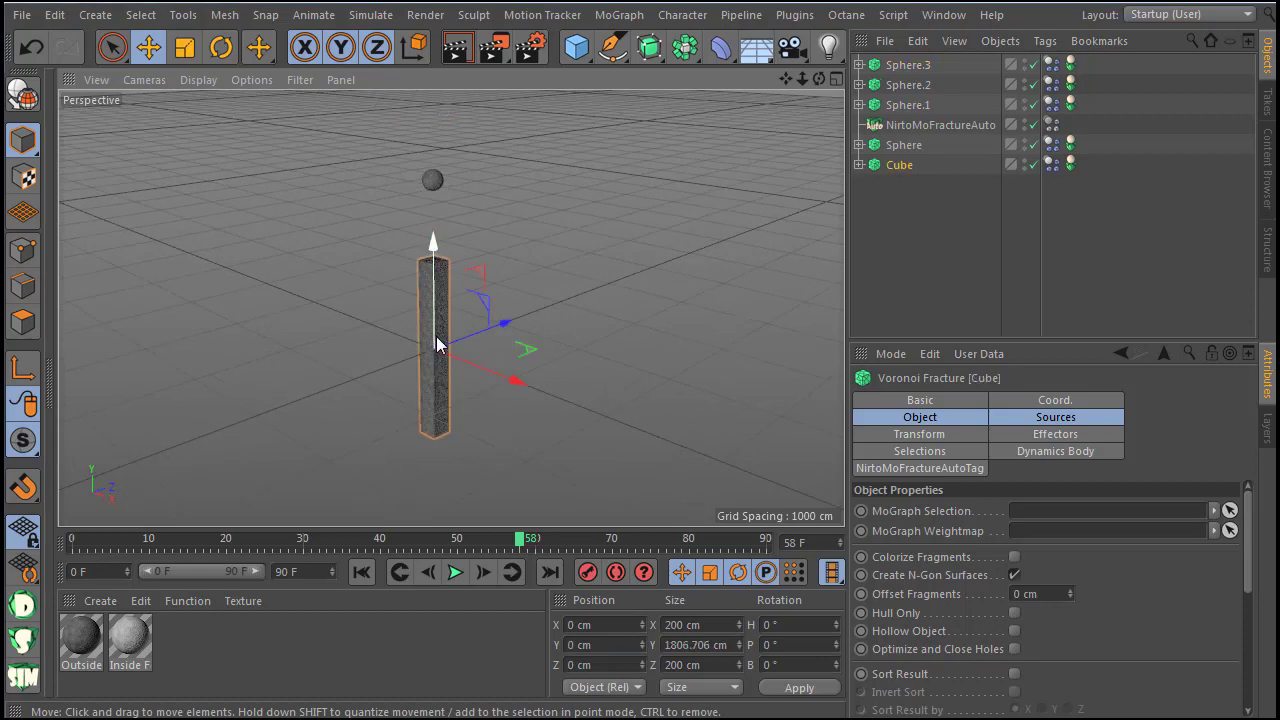
pyautogui.click(1071, 163)
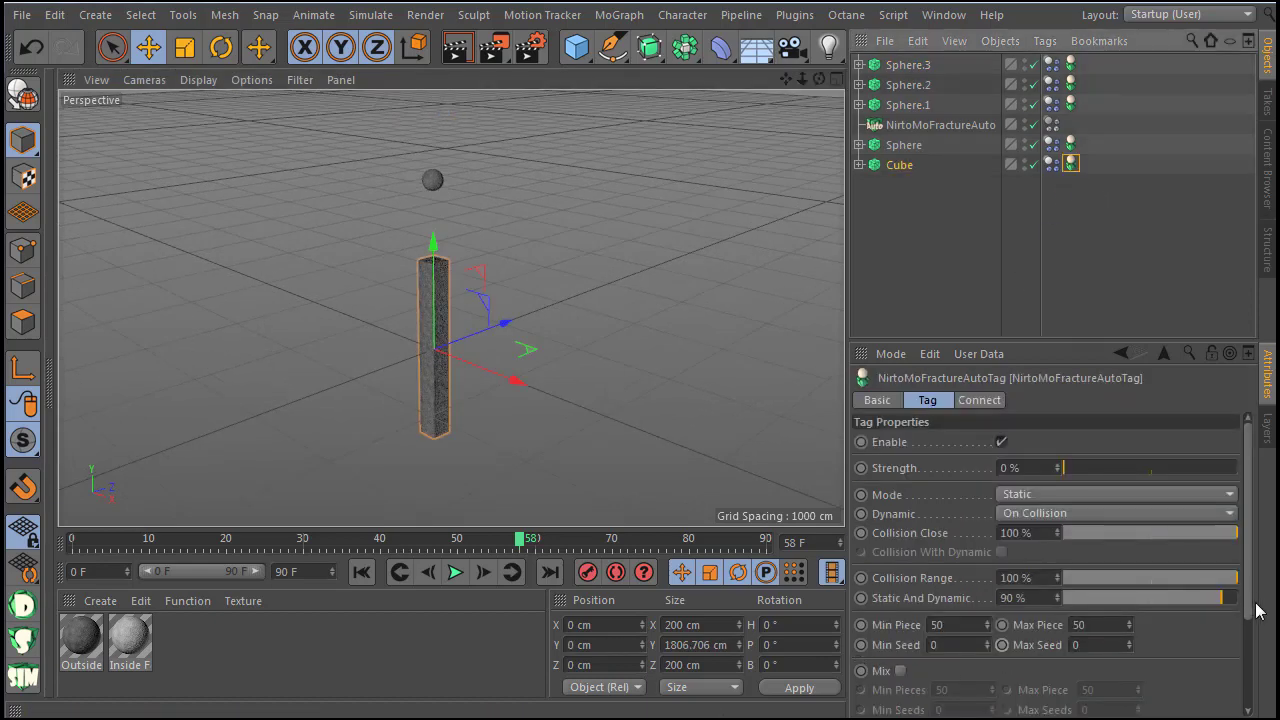
pyautogui.scroll(-3, 1150, 600)
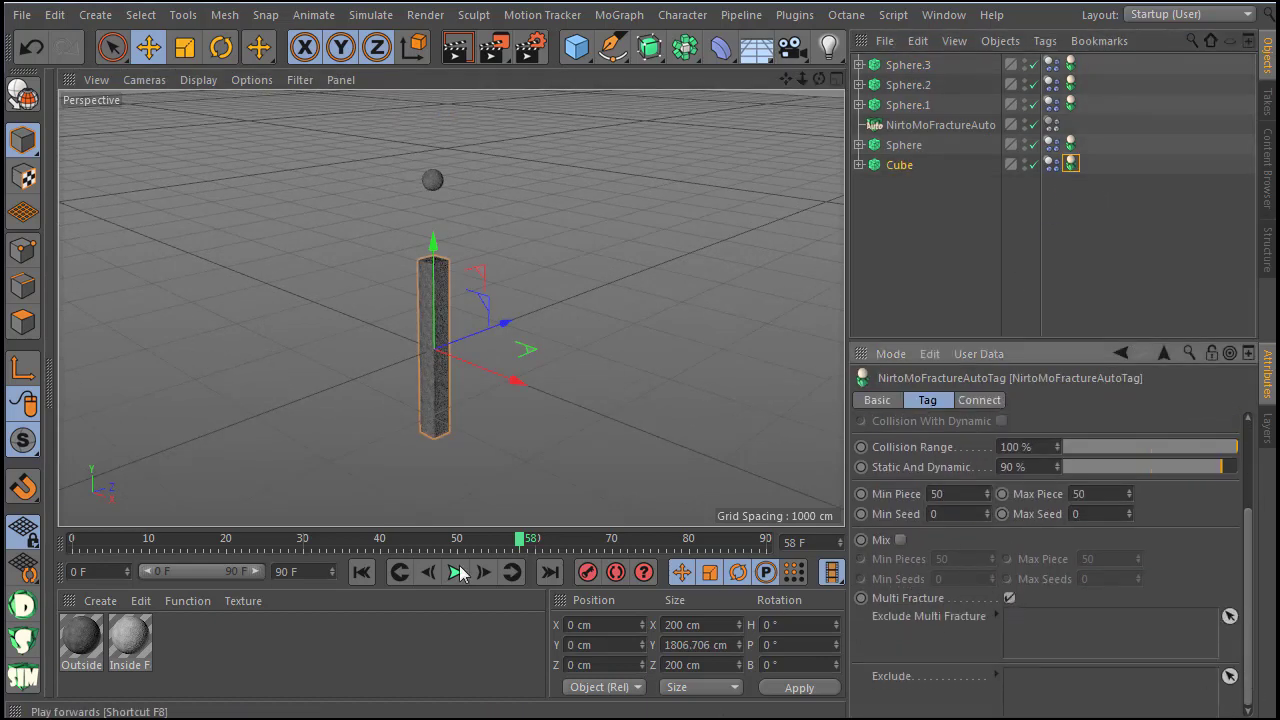
pyautogui.hotkey('shift', 'f')
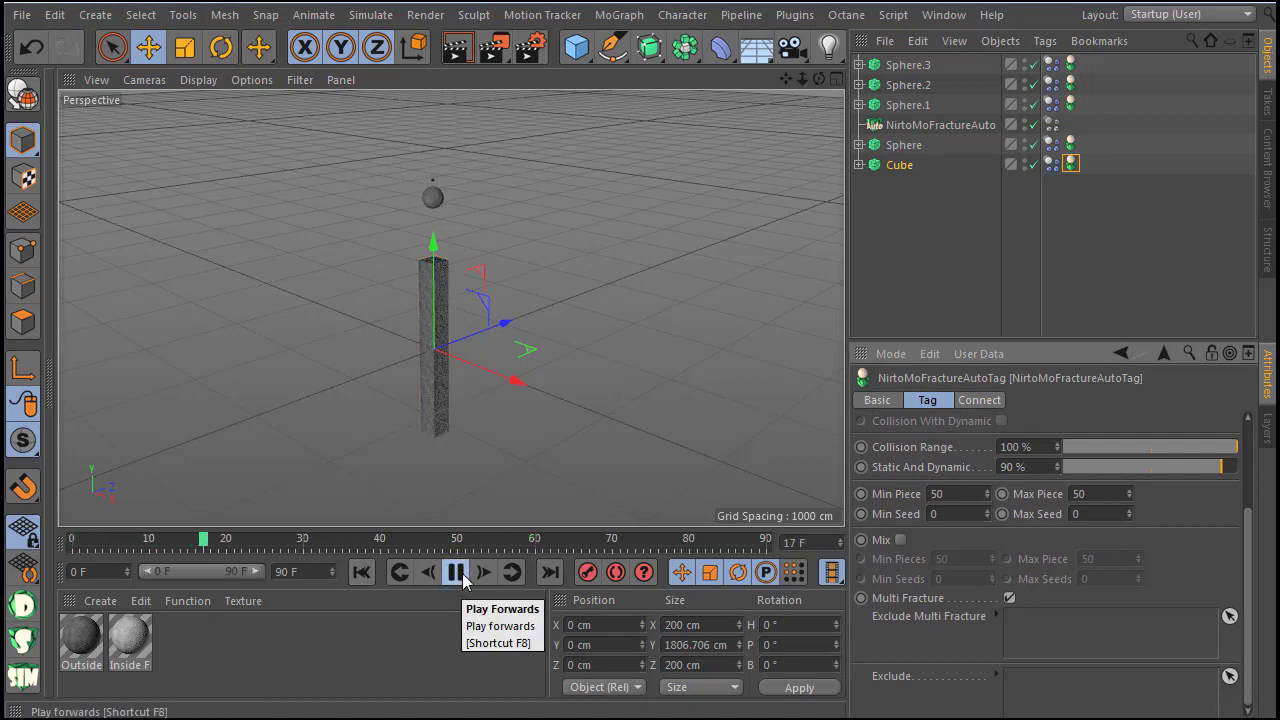
pyautogui.click(877, 272)
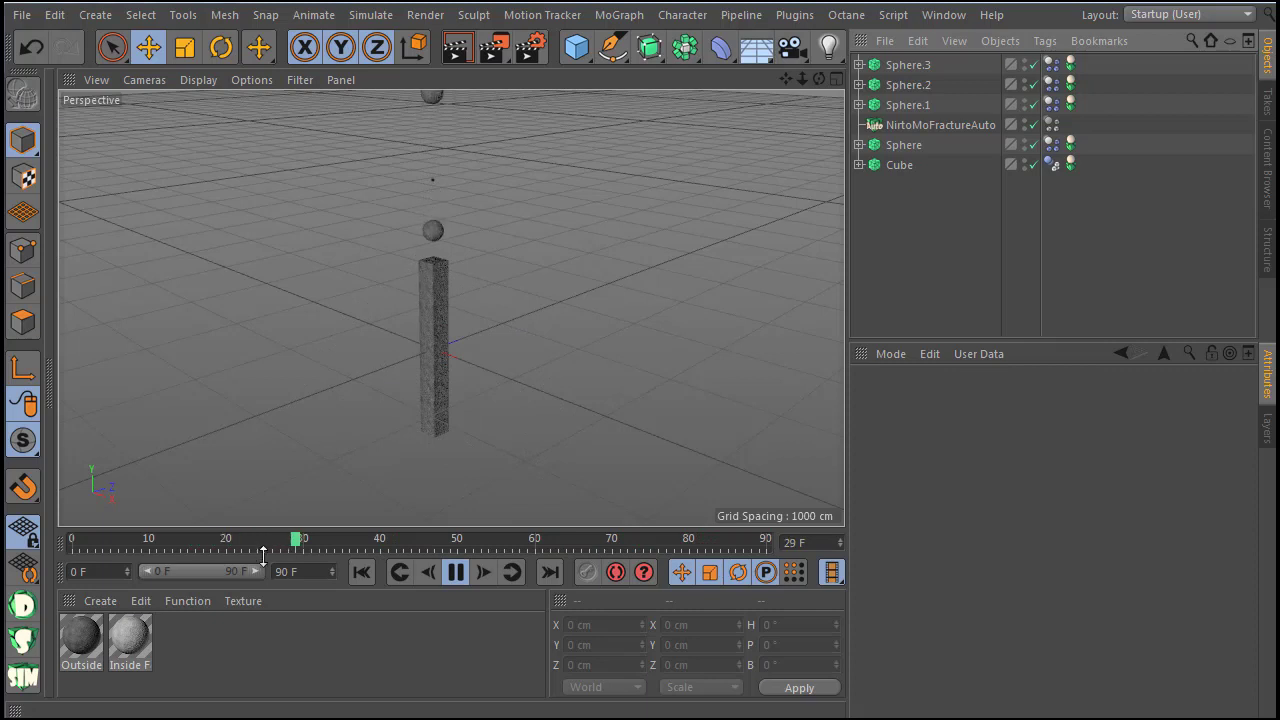
# Step: Extend the timeline and its preview range to 200 frames, and replay the simulation from the start
pyautogui.moveTo(310, 571); pyautogui.dragTo(247, 566)
pyautogui.write('200')
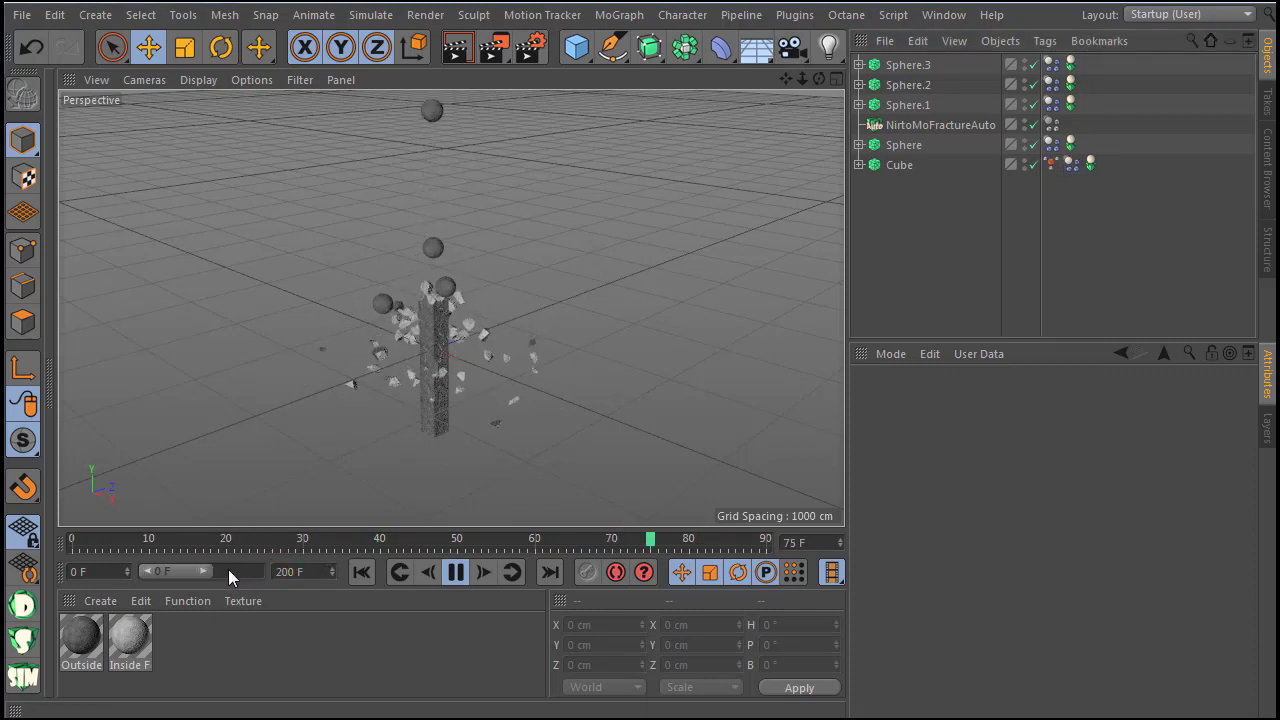
pyautogui.press('Return')
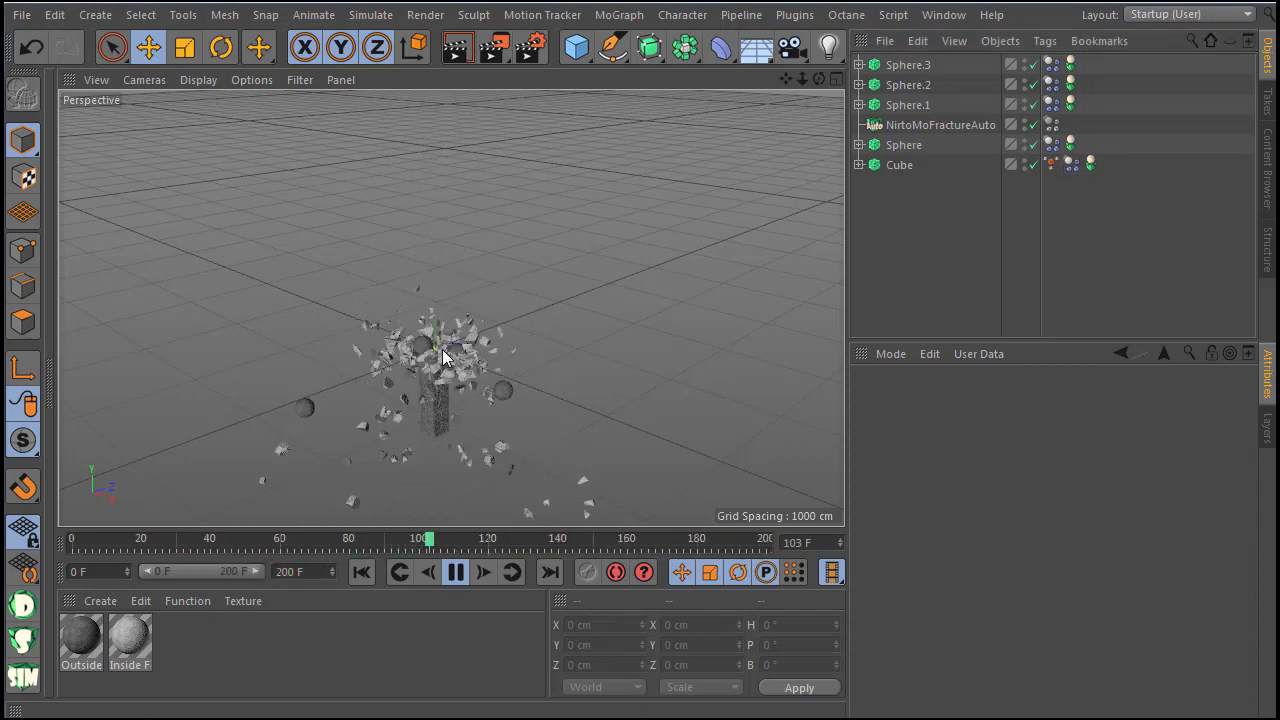
pyautogui.click(360, 574)
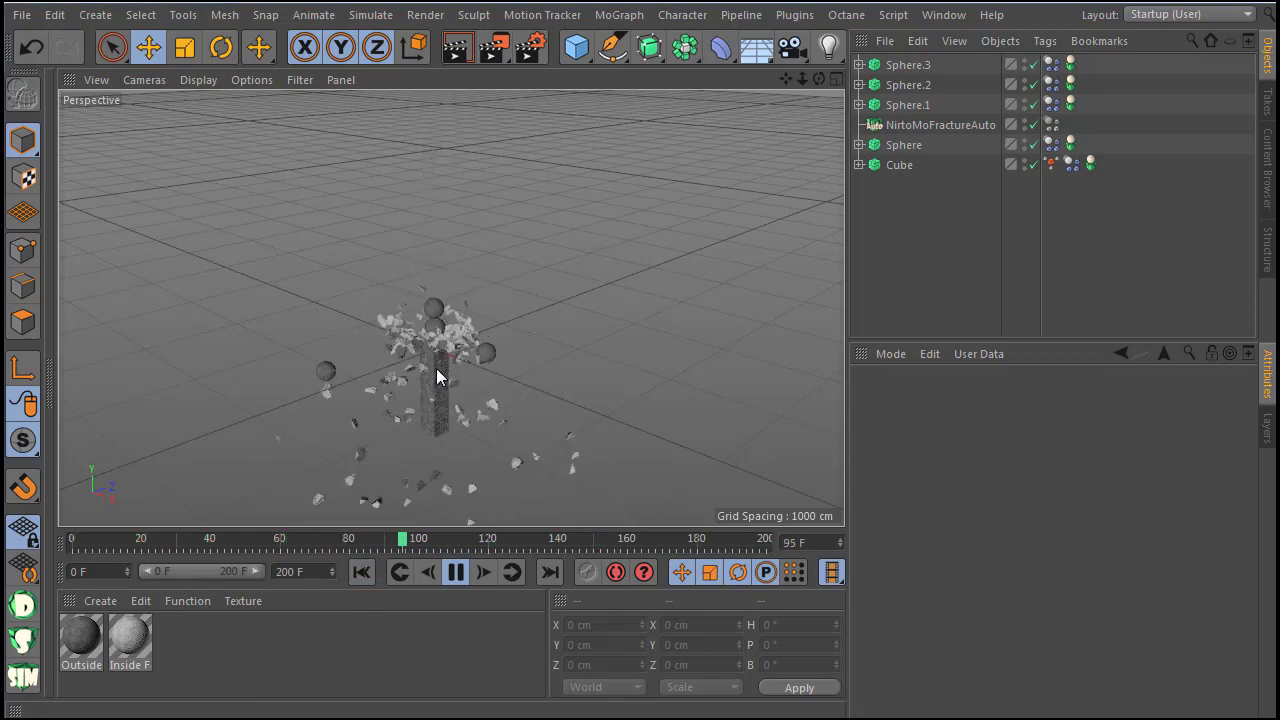
pyautogui.click(455, 572)
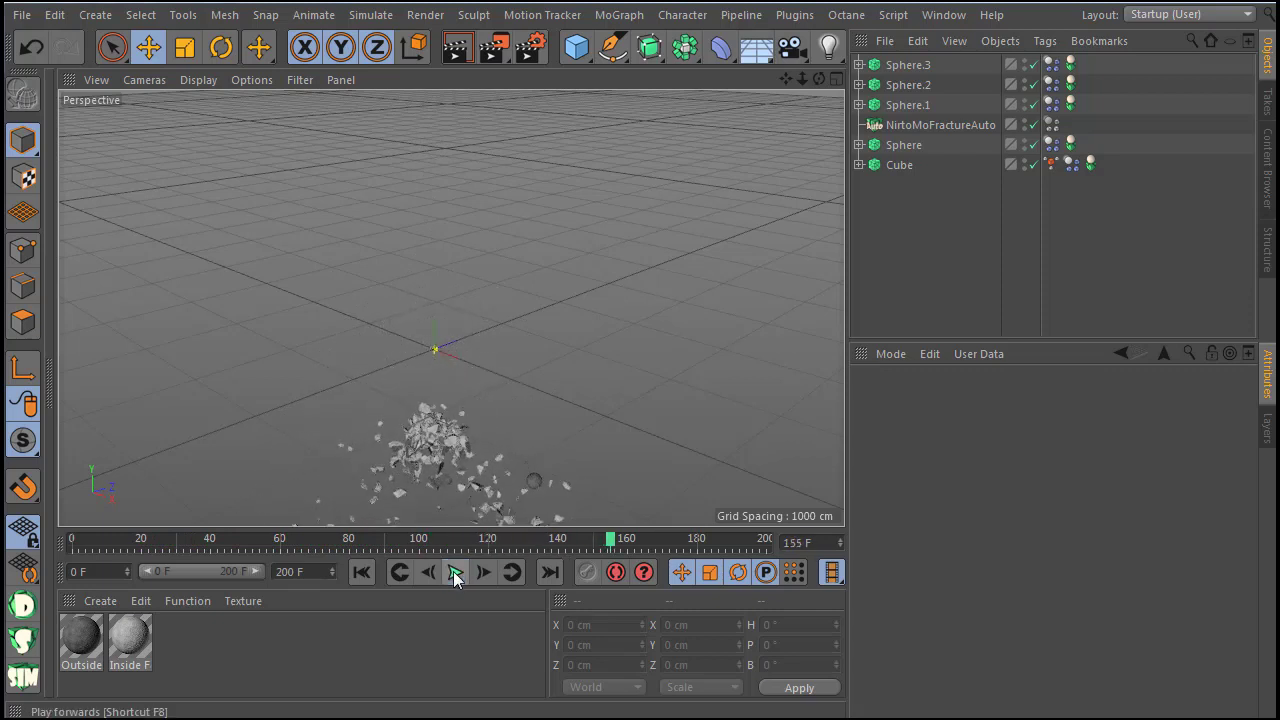
pyautogui.click(368, 575)
# Step: Add the lowest sphere to the Exclude Multi Fracture list of the pillar's NirtoMoFractureAutoTag
pyautogui.scroll(-2, 444, 378)
pyautogui.scroll(2, 444, 350)
pyautogui.scroll(-4, 434, 329)
pyautogui.scroll(3, 430, 270)
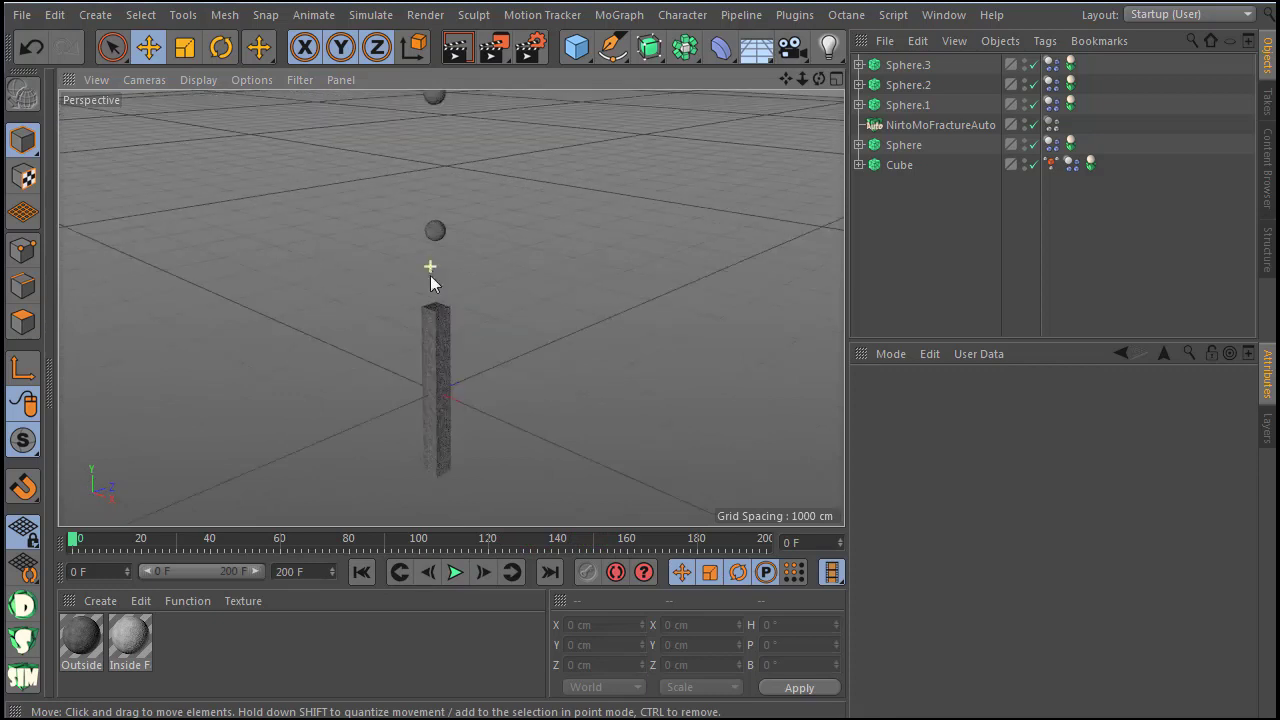
pyautogui.click(1088, 163)
pyautogui.moveTo(1248, 537); pyautogui.dragTo(1265, 642)
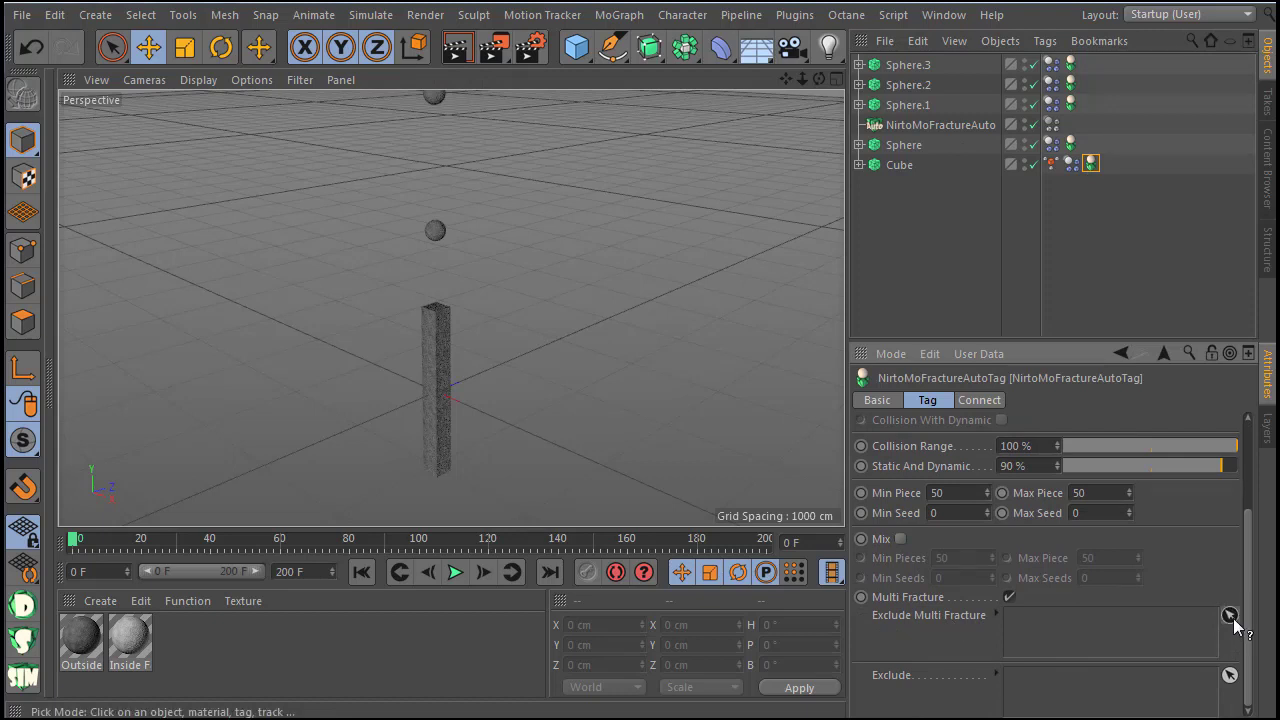
pyautogui.click(433, 229)
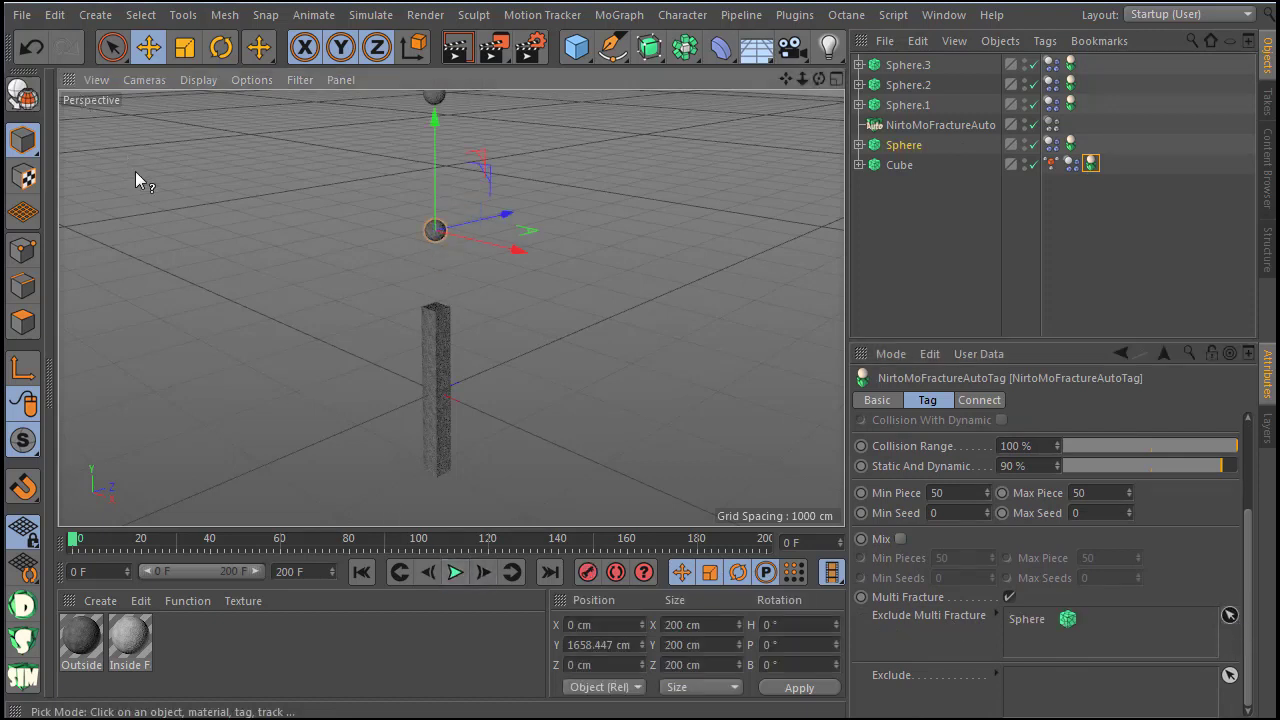
pyautogui.press('Escape')
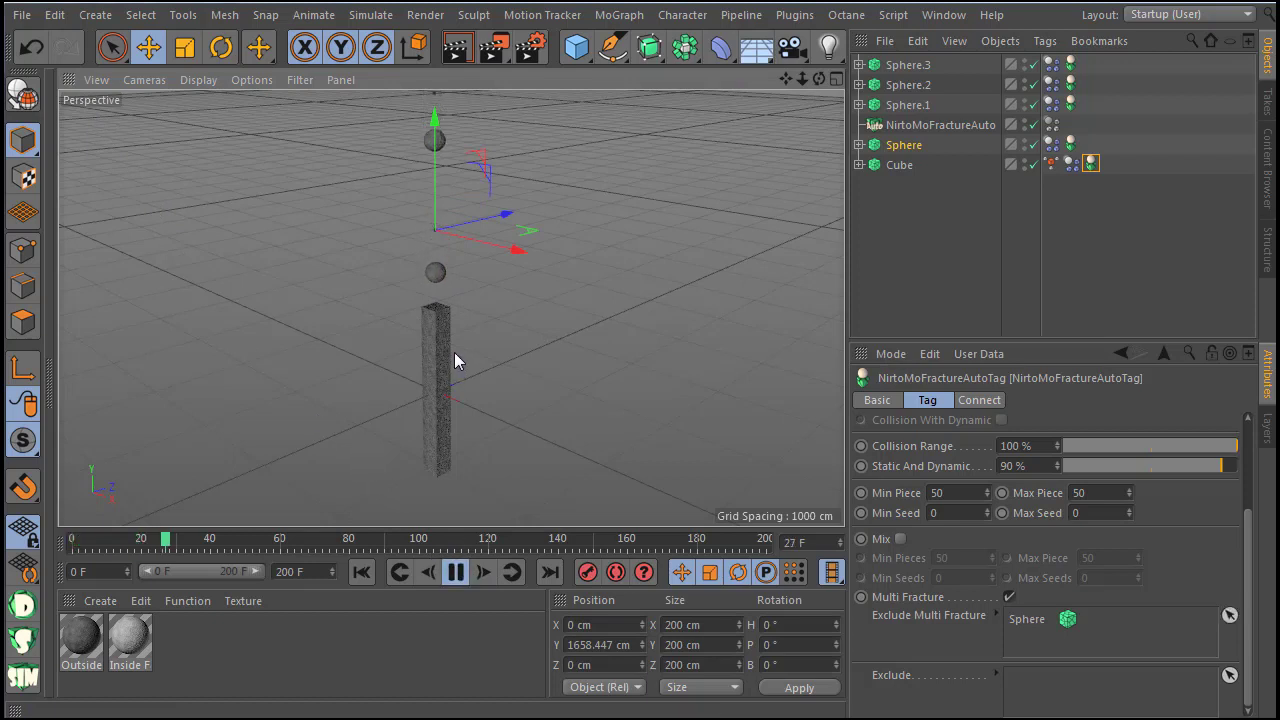
# Step: Play the simulation again to examine how the pillar breaks with the lowest sphere excluded, and return to frame 0
pyautogui.click(452, 572)
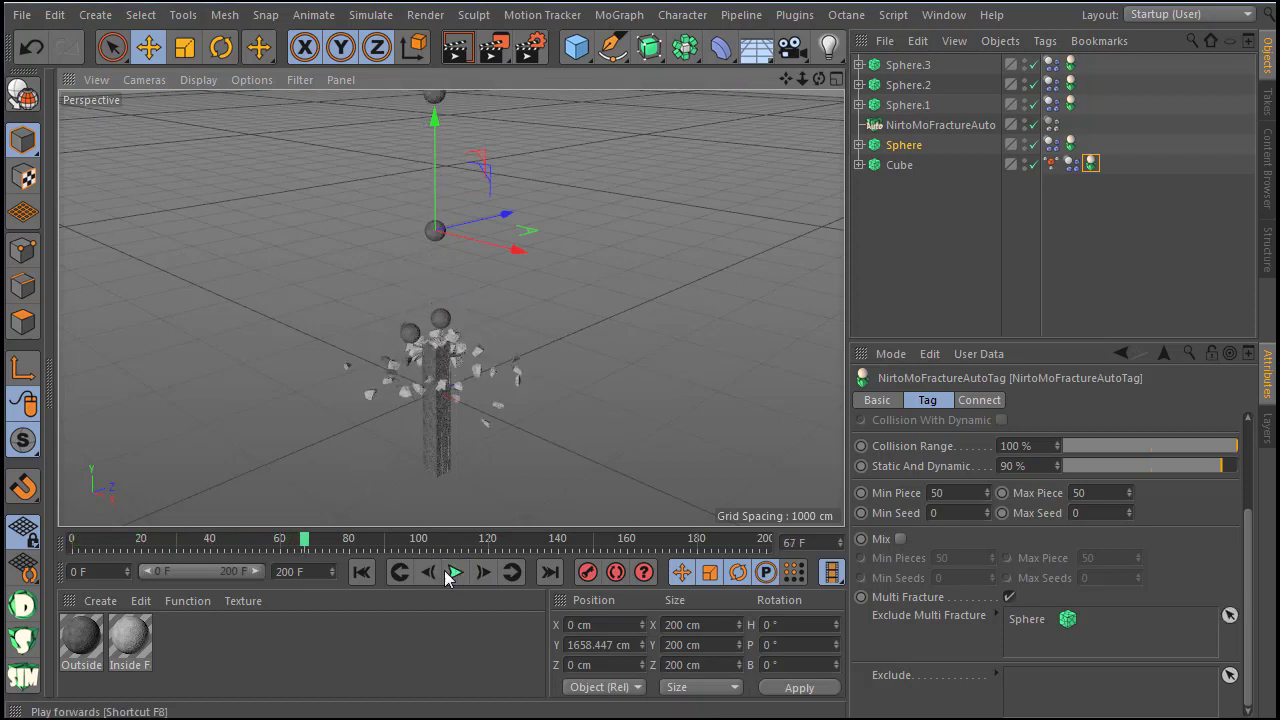
pyautogui.click(362, 577)
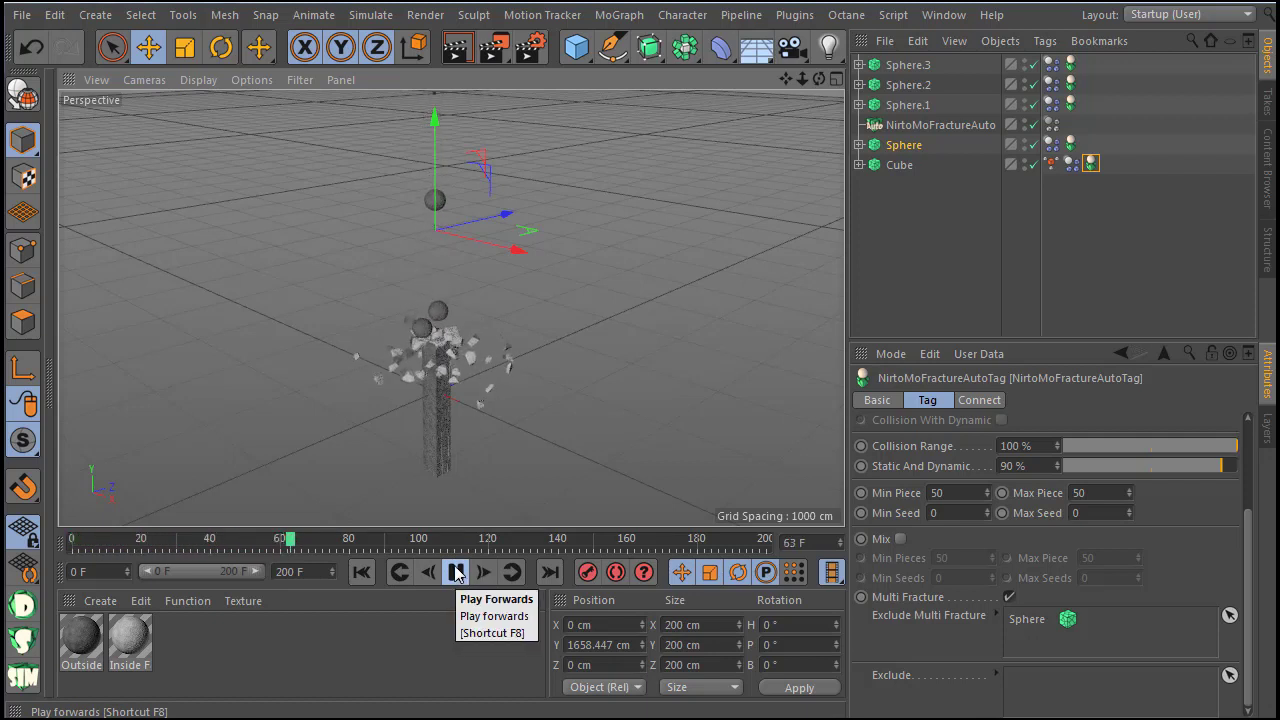
pyautogui.click(456, 572)
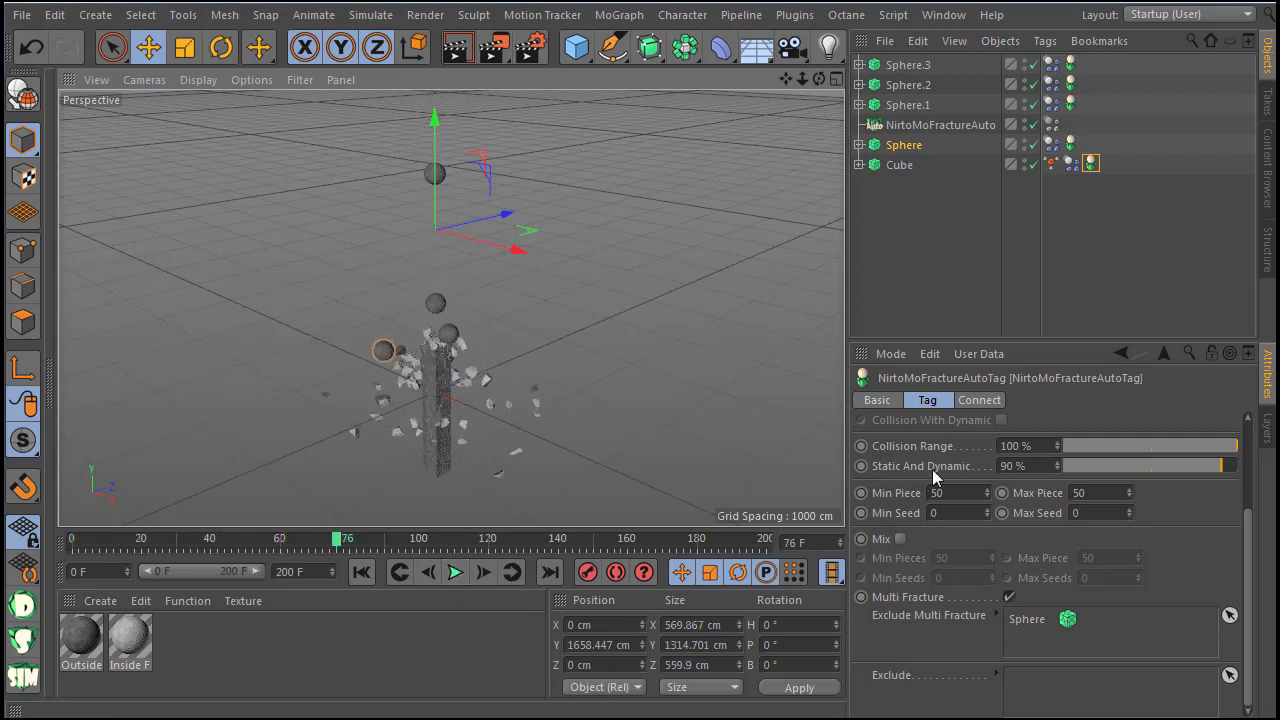
pyautogui.click(390, 578)
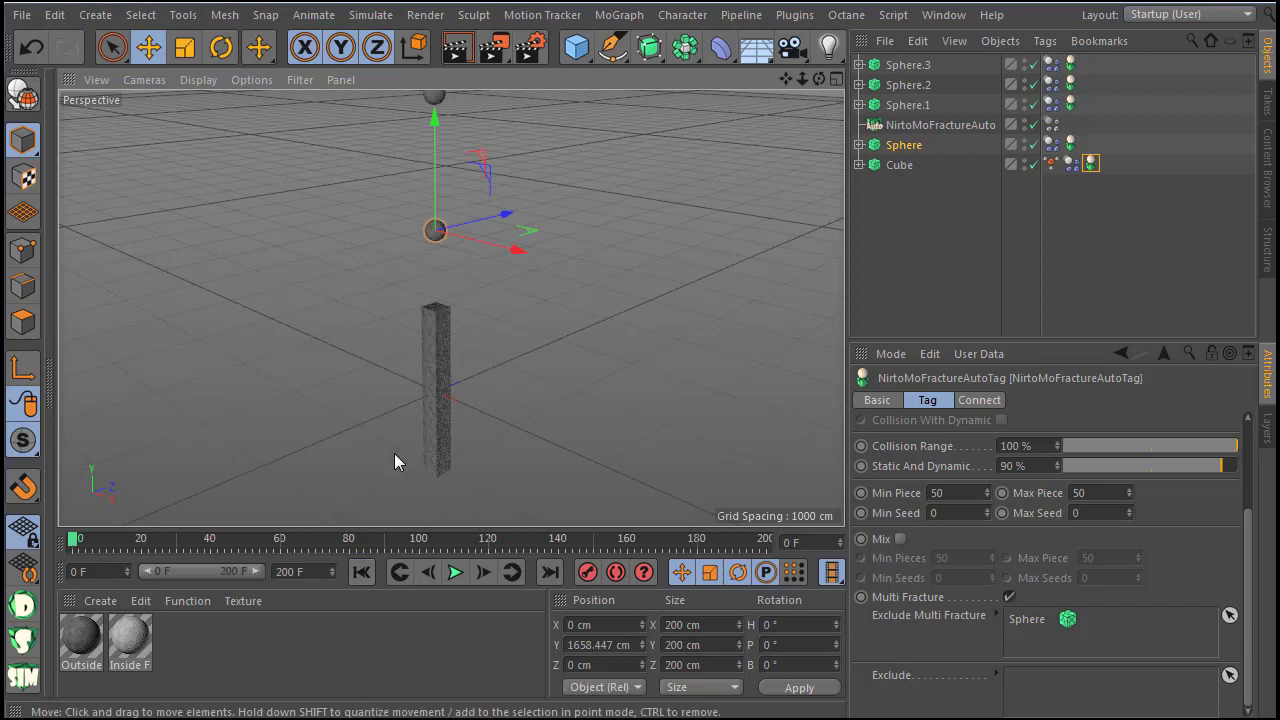
pyautogui.scroll(-3, 462, 466)
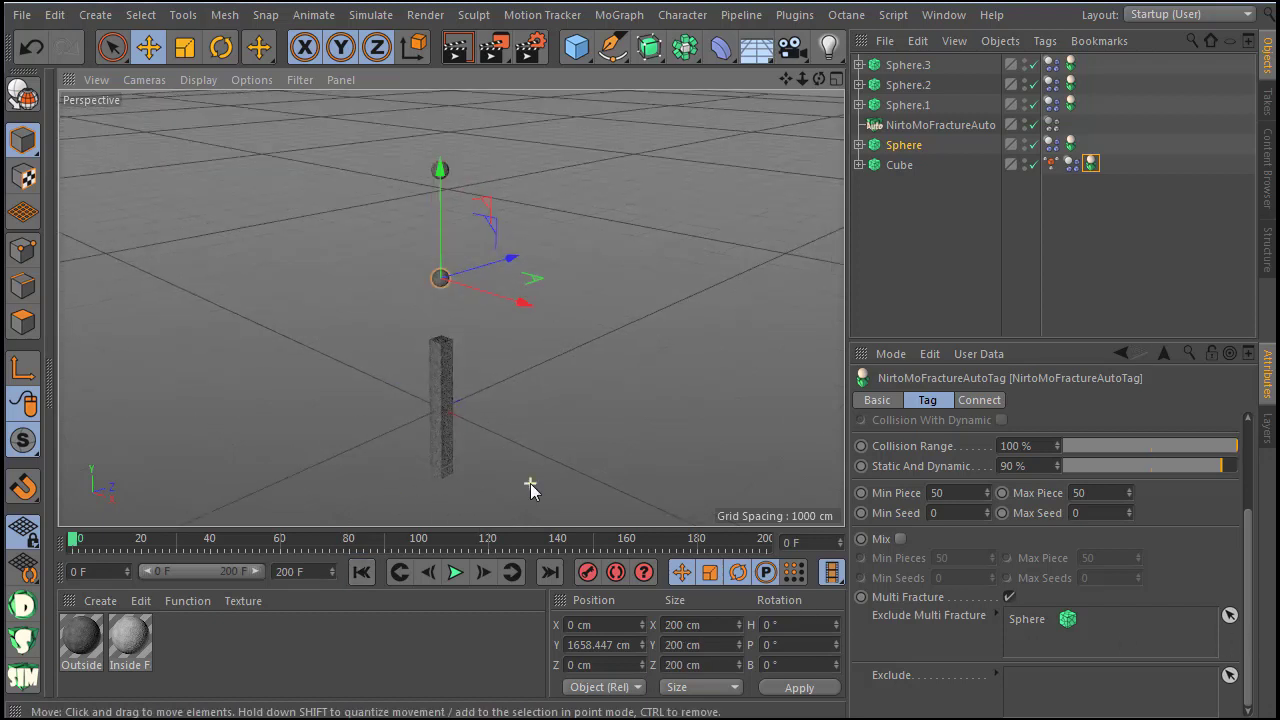
# Step: Add Sphere.1 and the next sphere above it to the Exclude Multi Fracture list of the pillar's NirtoMoFractureAutoTag
pyautogui.click(1230, 616)
pyautogui.click(451, 215)
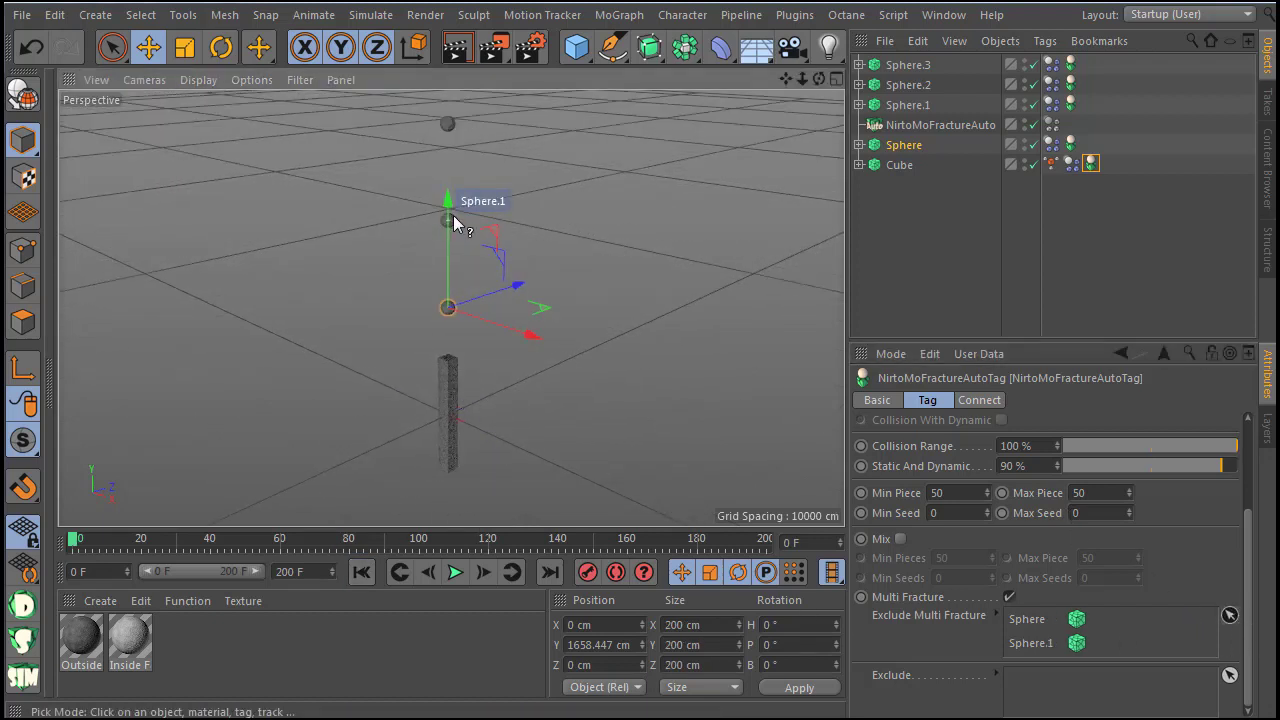
pyautogui.click(1232, 617)
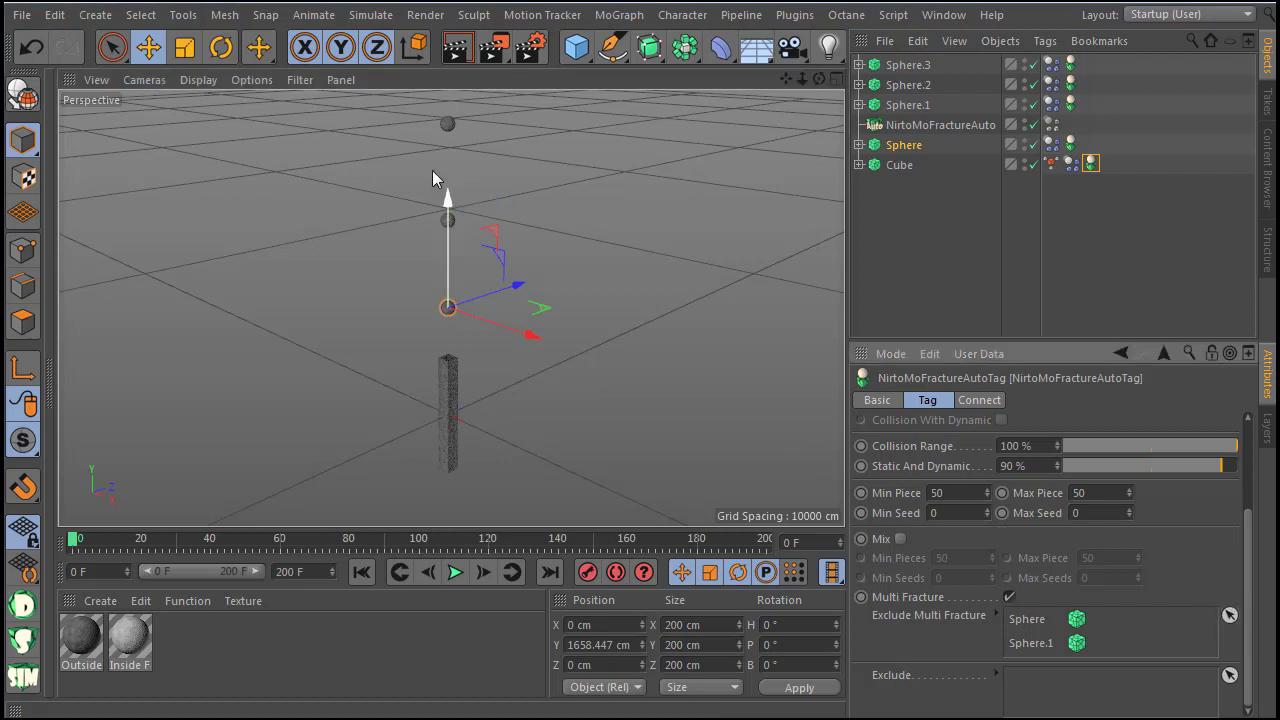
pyautogui.click(449, 123)
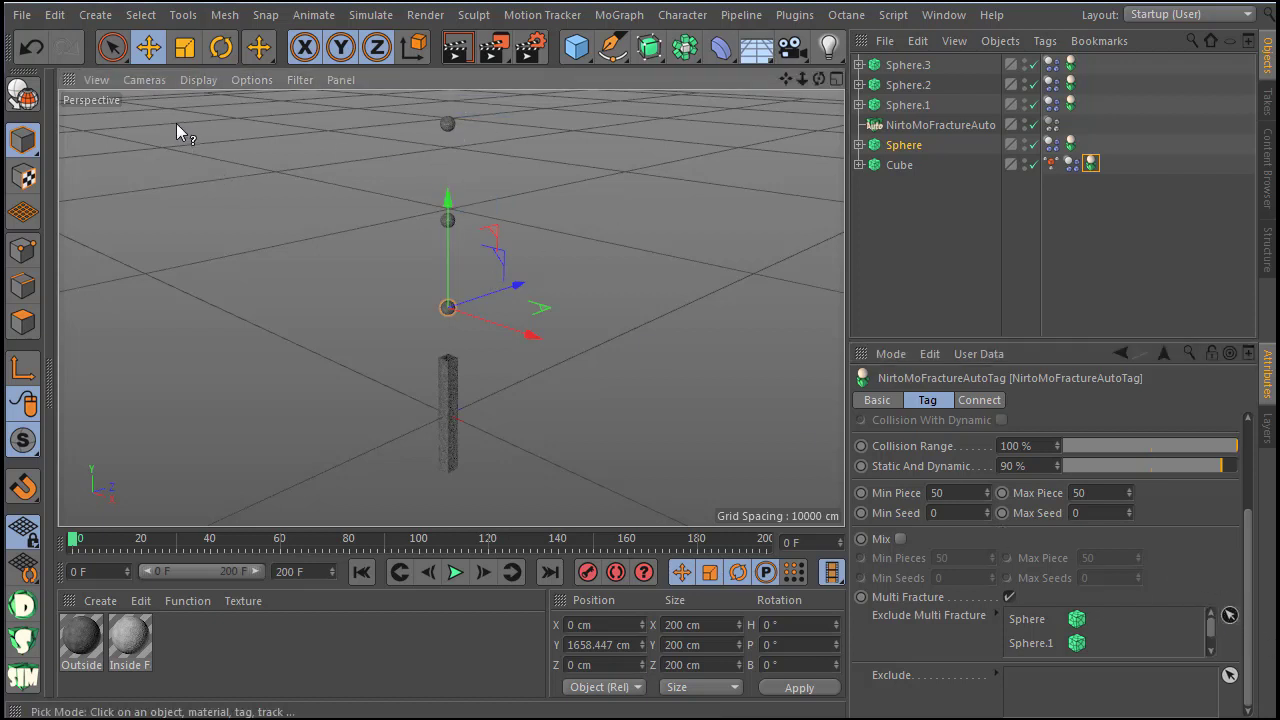
# Step: Clear the selection, play the simulation to examine the pillar's breakage with three spheres excluded, and return to frame 0
pyautogui.scroll(2, 409, 475)
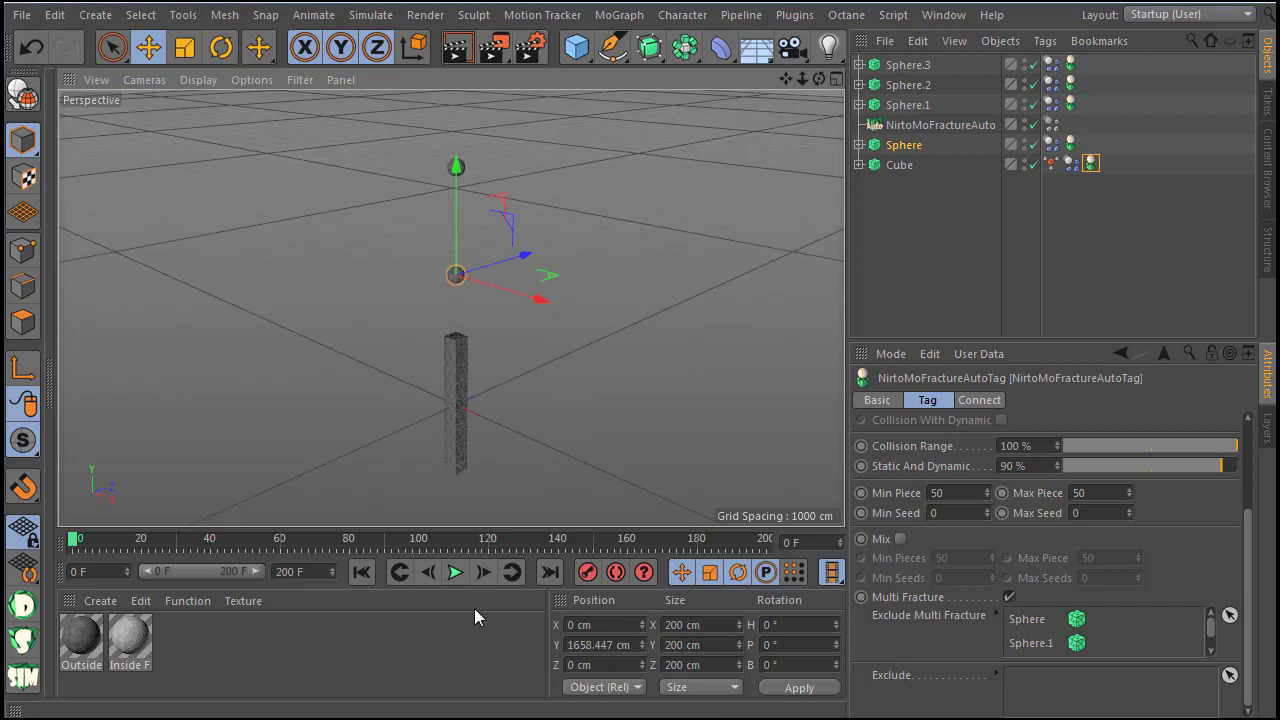
pyautogui.click(955, 293)
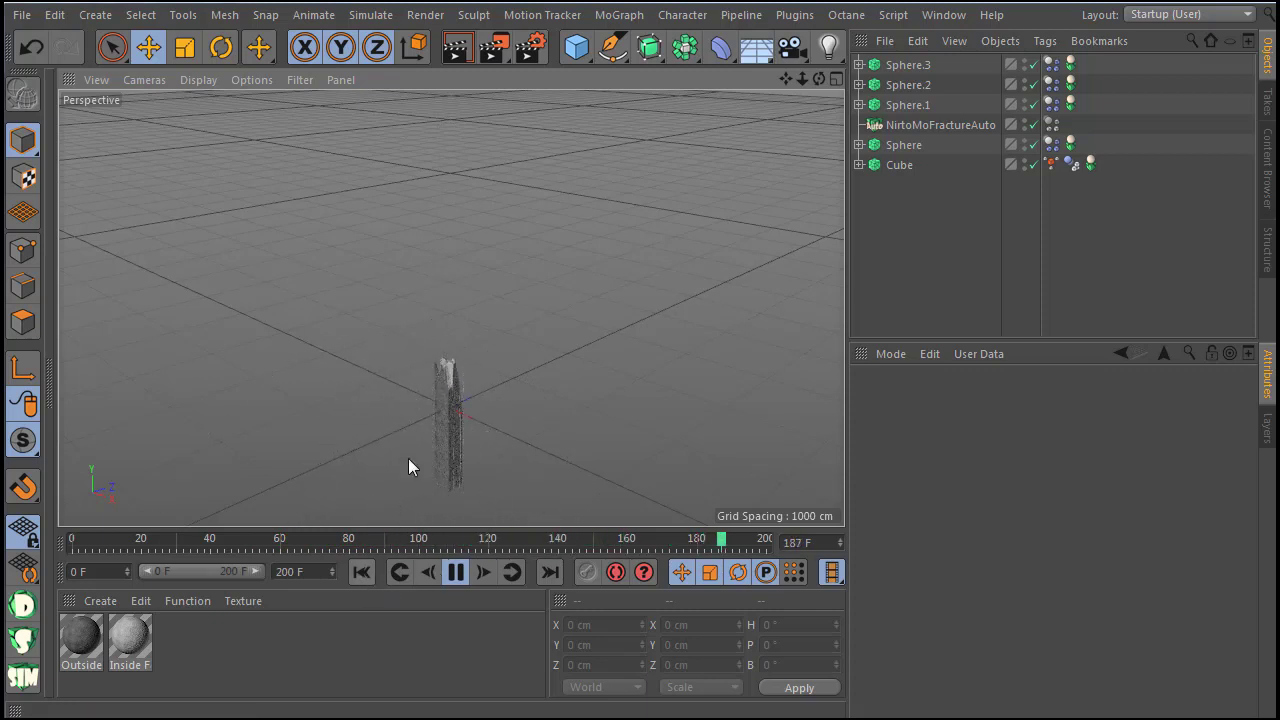
pyautogui.click(455, 571)
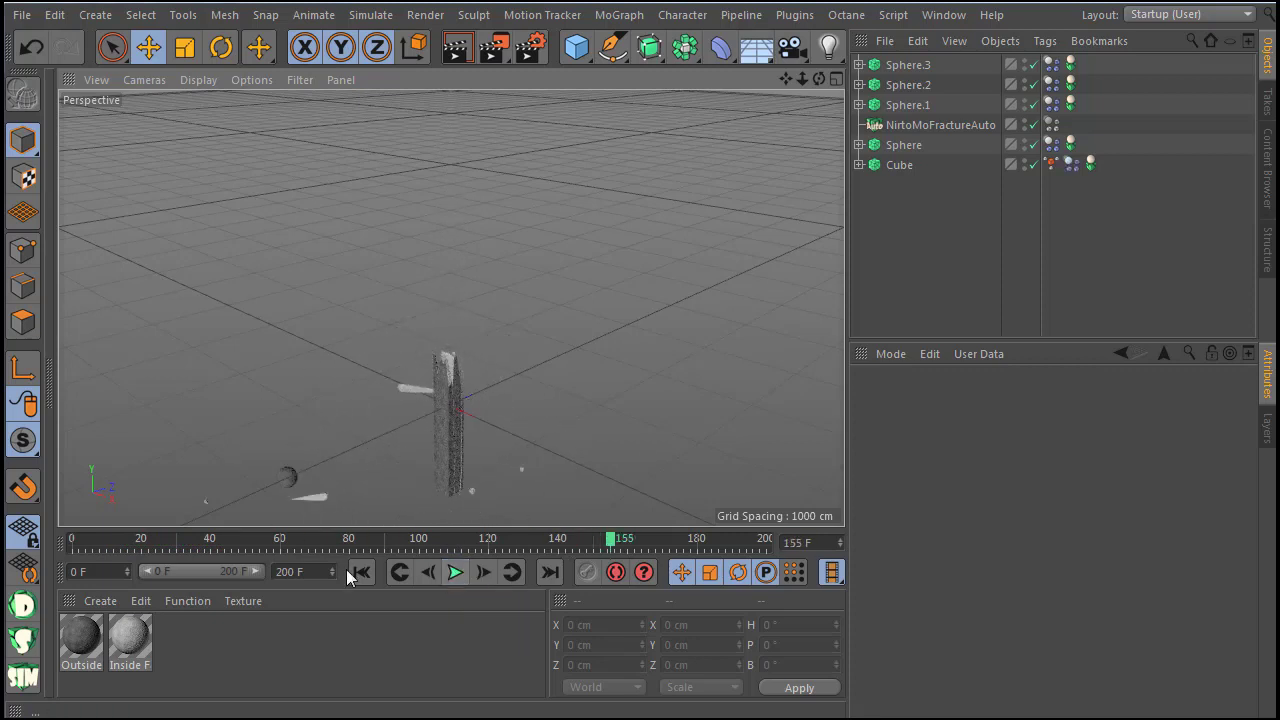
pyautogui.click(361, 571)
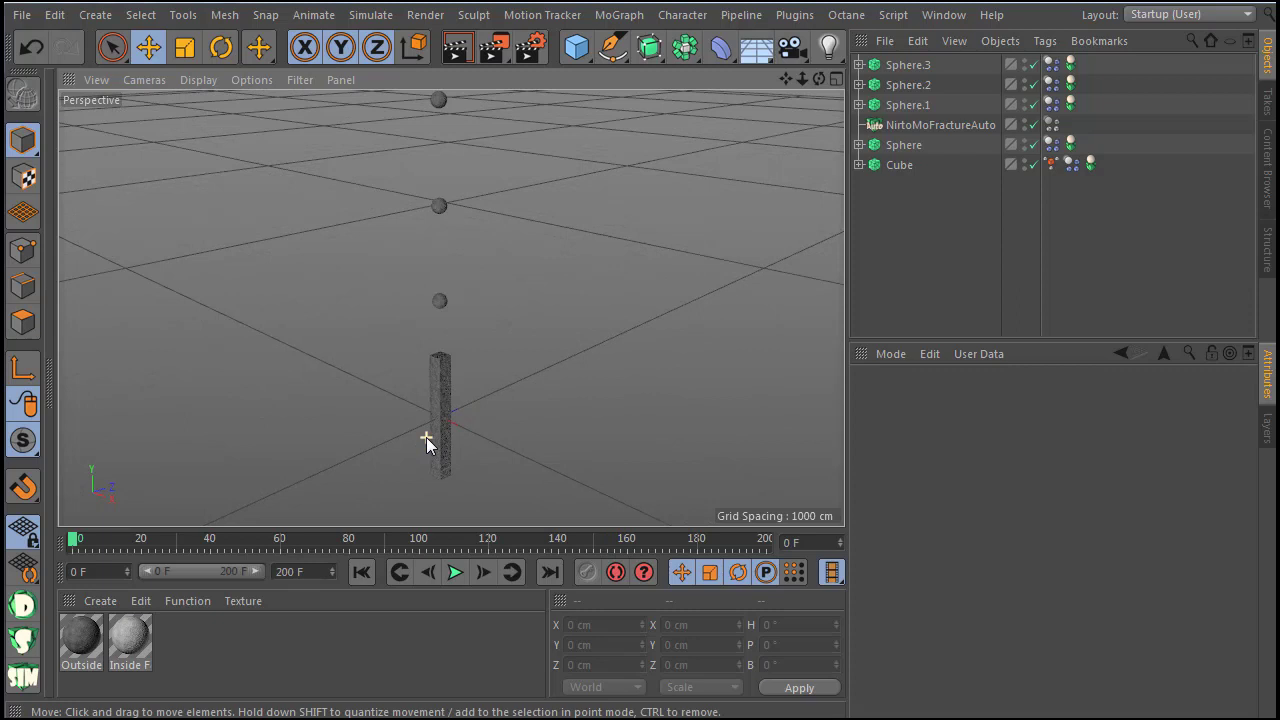
pyautogui.scroll(1, 426, 437)
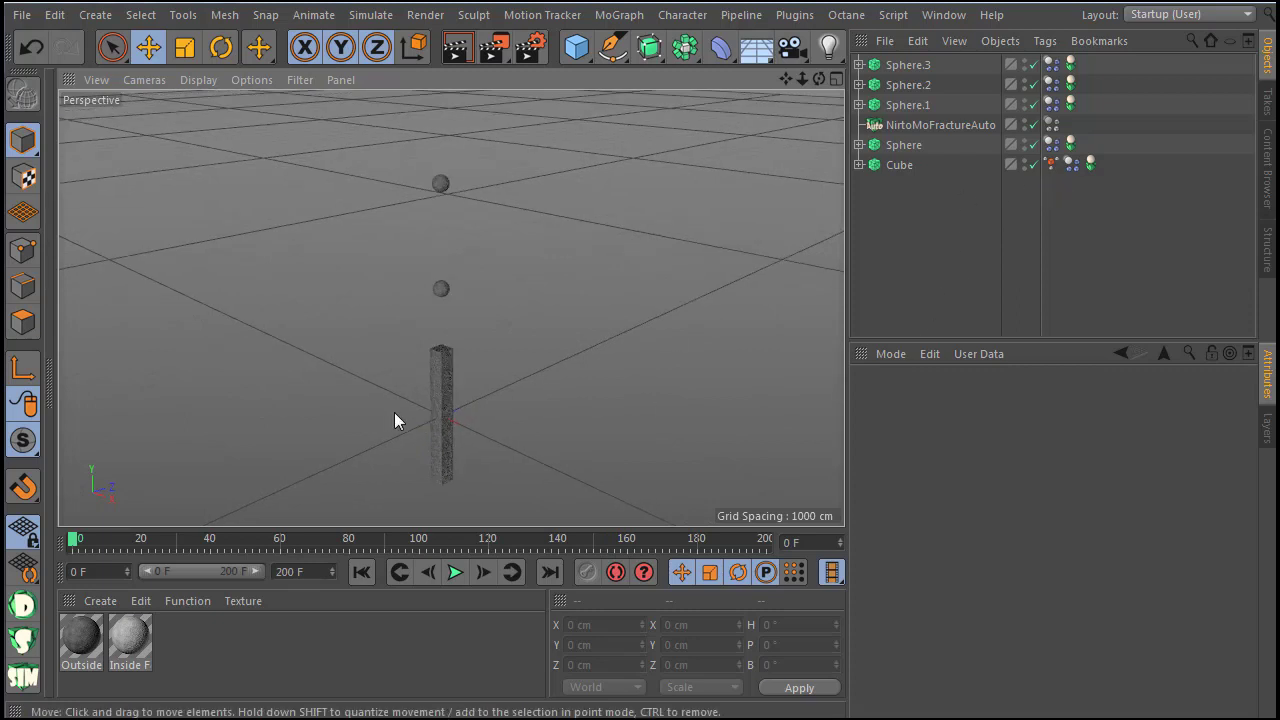
pyautogui.scroll(1, 398, 412)
pyautogui.scroll(1, 425, 405)
pyautogui.scroll(-1, 430, 405)
pyautogui.scroll(1, 427, 412)
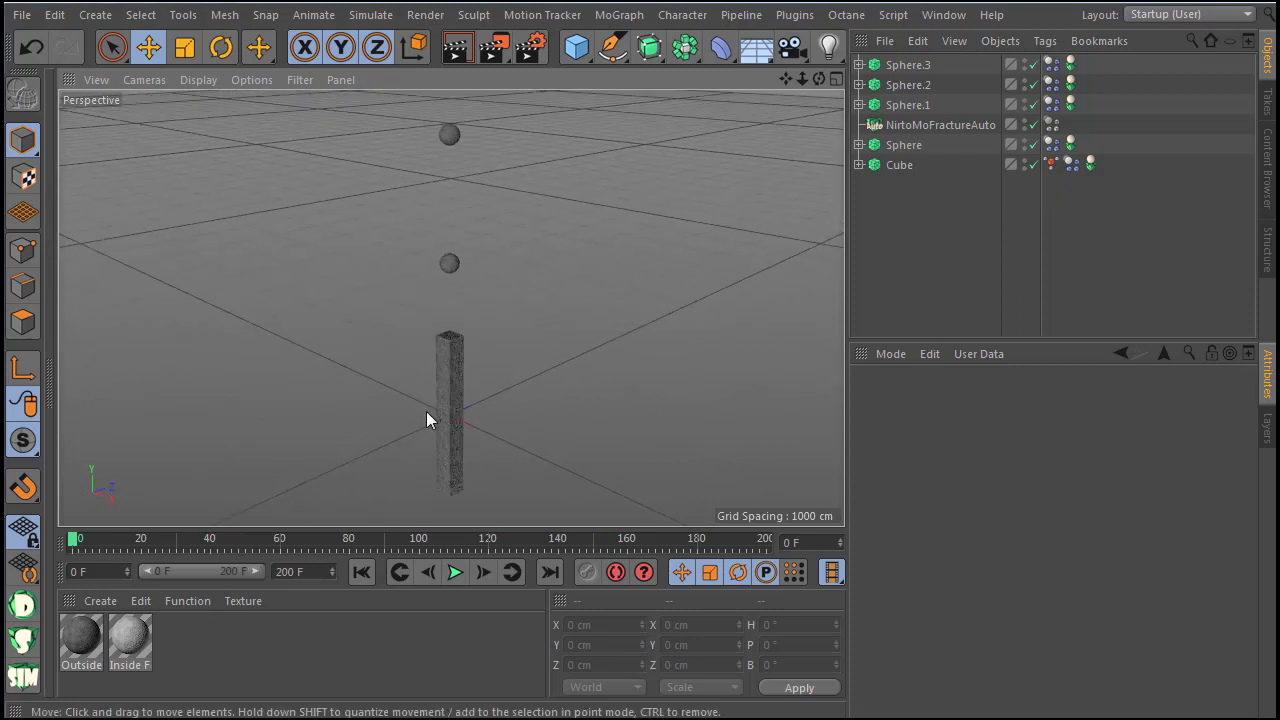
pyautogui.scroll(-1, 426, 411)
pyautogui.scroll(1, 451, 442)
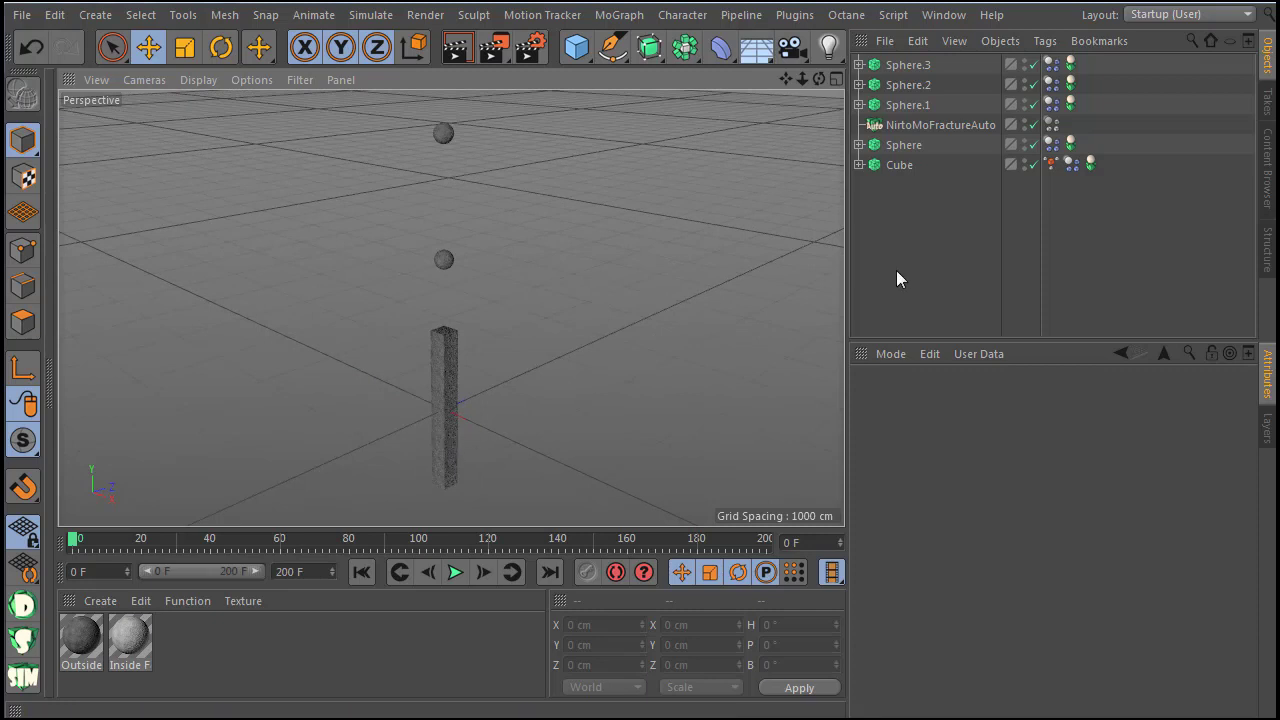
# Step: Delete all objects from the scene
pyautogui.moveTo(896, 270); pyautogui.dragTo(852, 32)
pyautogui.press('Delete')
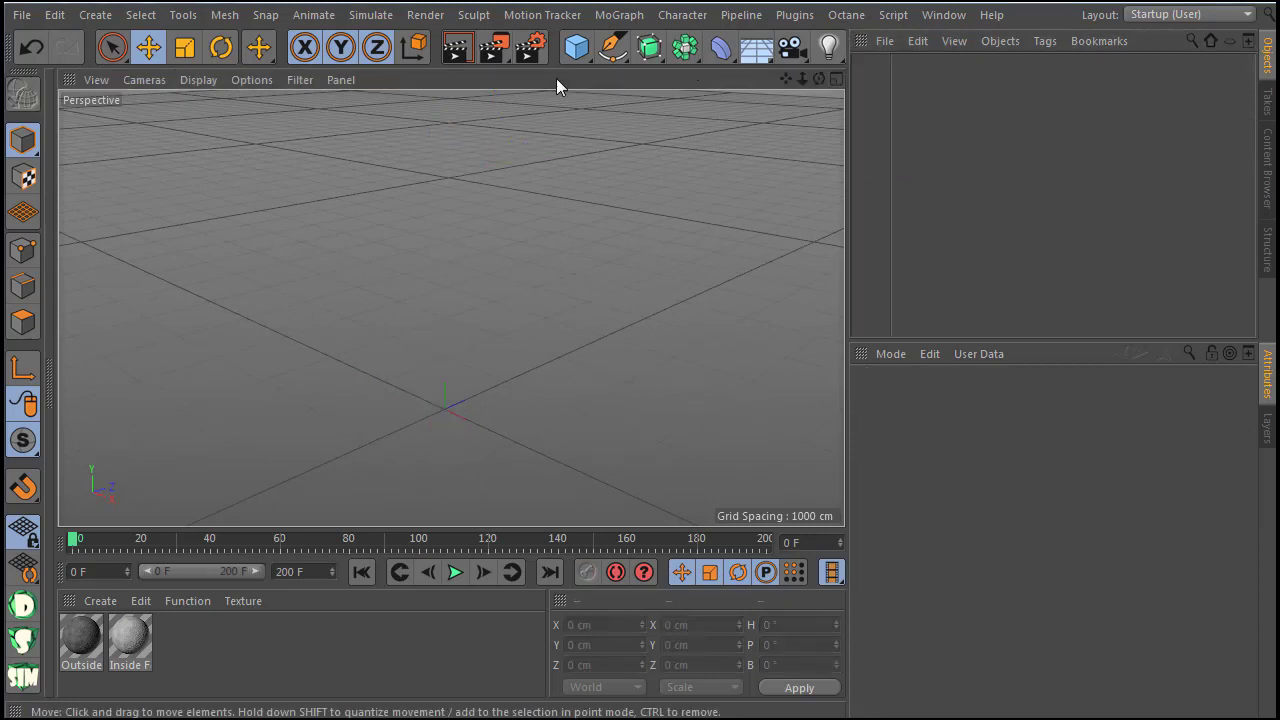
# Step: Add a cube stretched into a slab about 3006 cm in X and 781 cm in Z, raised to about 1192 cm in Y
pyautogui.moveTo(576, 48); pyautogui.dragTo(640, 77)
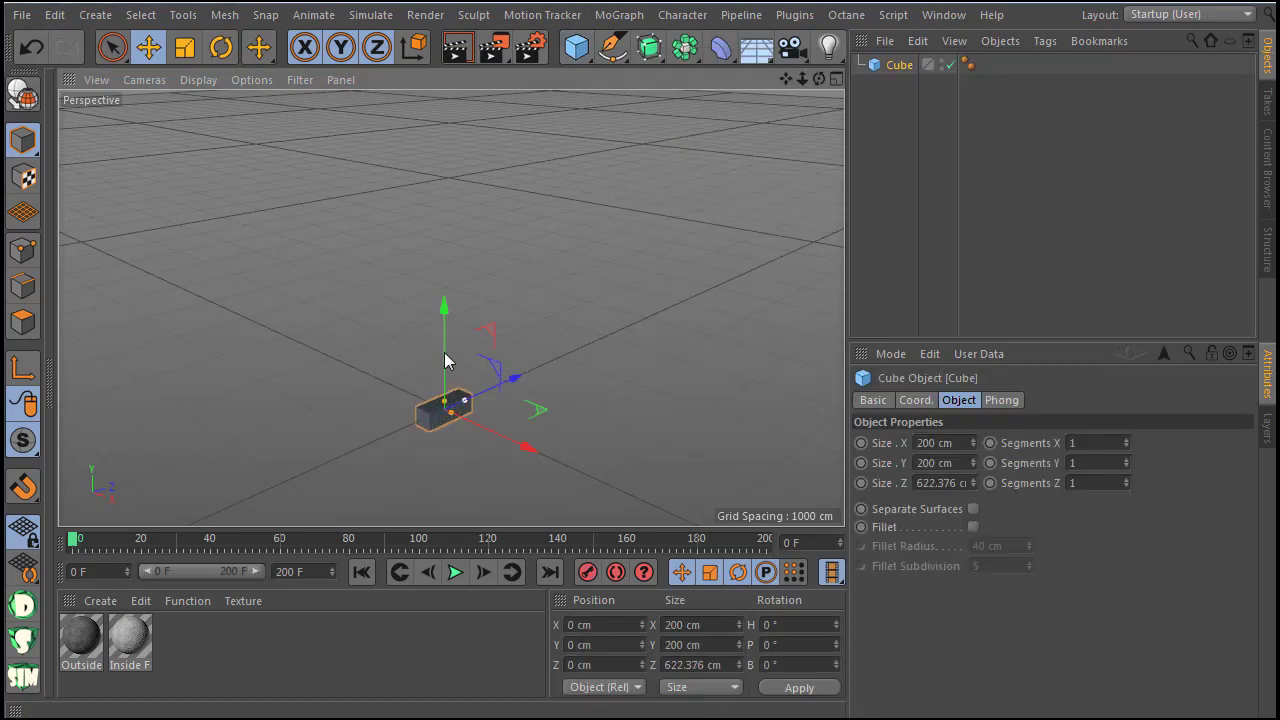
pyautogui.moveTo(455, 424); pyautogui.dragTo(503, 455)
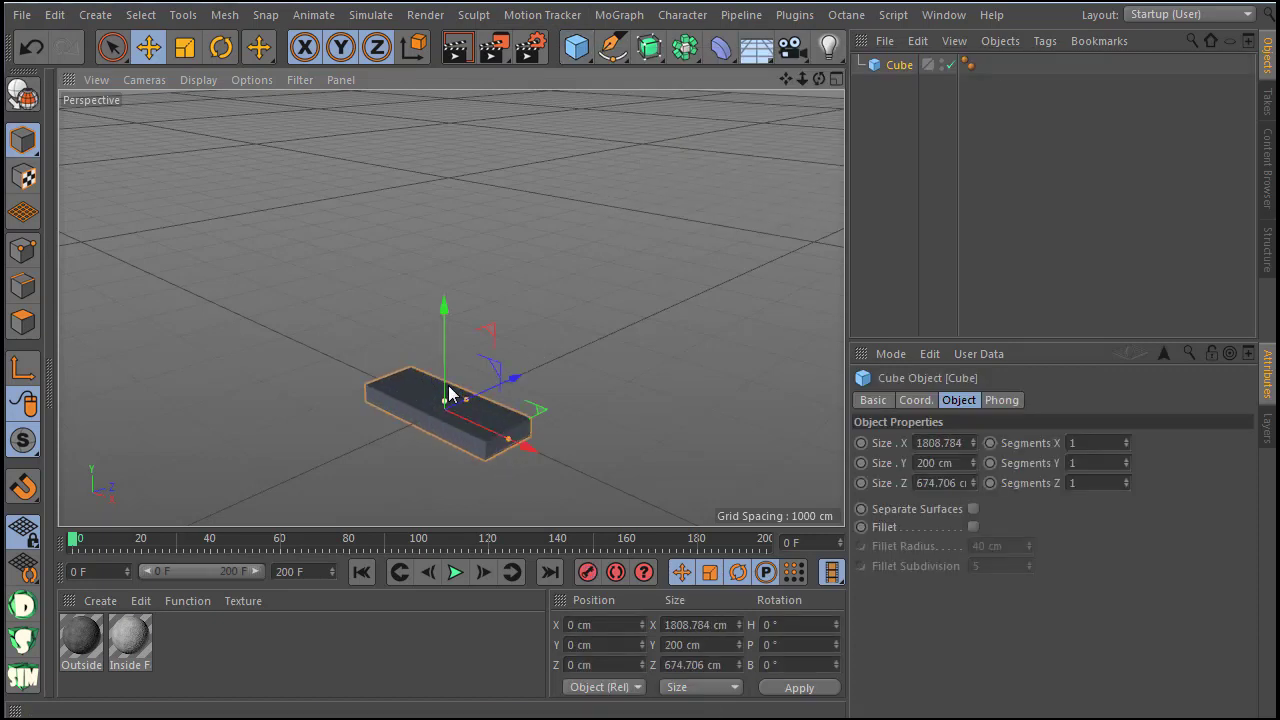
pyautogui.moveTo(448, 393); pyautogui.dragTo(481, 305)
pyautogui.moveTo(533, 346); pyautogui.dragTo(475, 315)
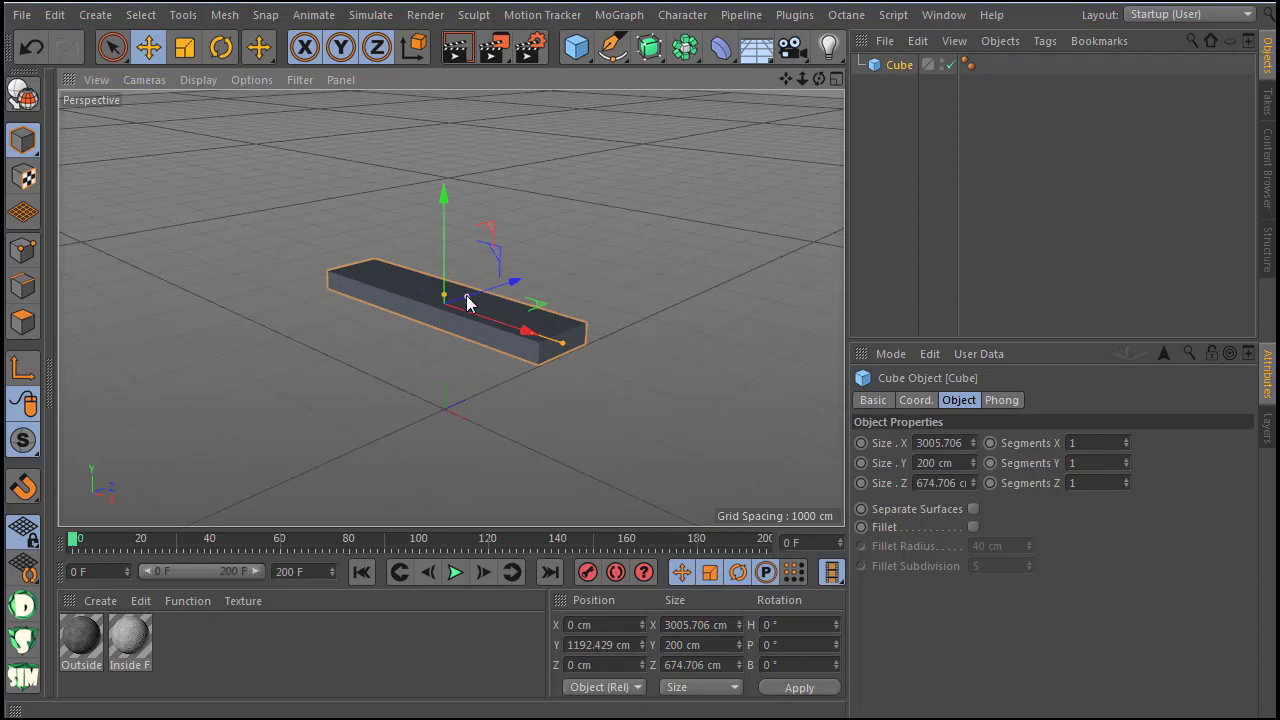
# Step: Add a second cube beneath the slab as a pillar about 1415 cm tall and 269 cm wide in X and Z
pyautogui.click(576, 47)
pyautogui.click(735, 77)
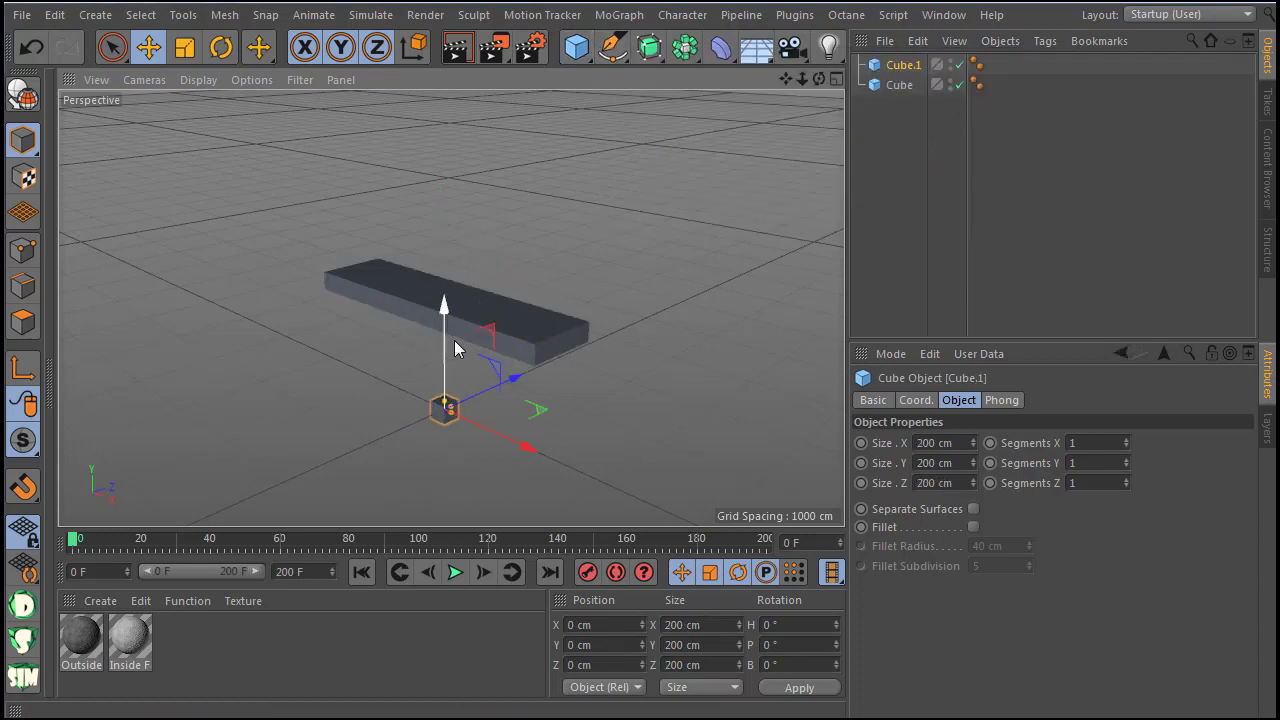
pyautogui.moveTo(446, 352); pyautogui.dragTo(446, 364)
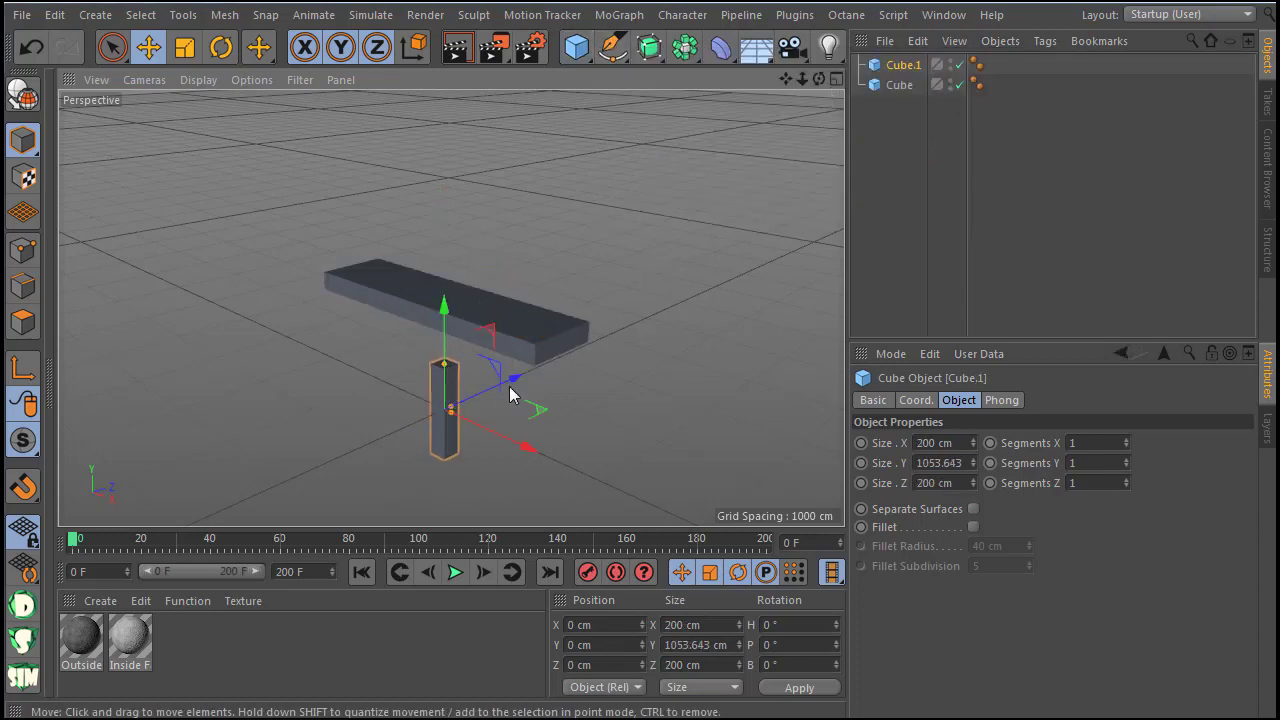
pyautogui.moveTo(819, 78); pyautogui.dragTo(784, 90)
pyautogui.click(184, 46)
pyautogui.moveTo(447, 362); pyautogui.dragTo(455, 358)
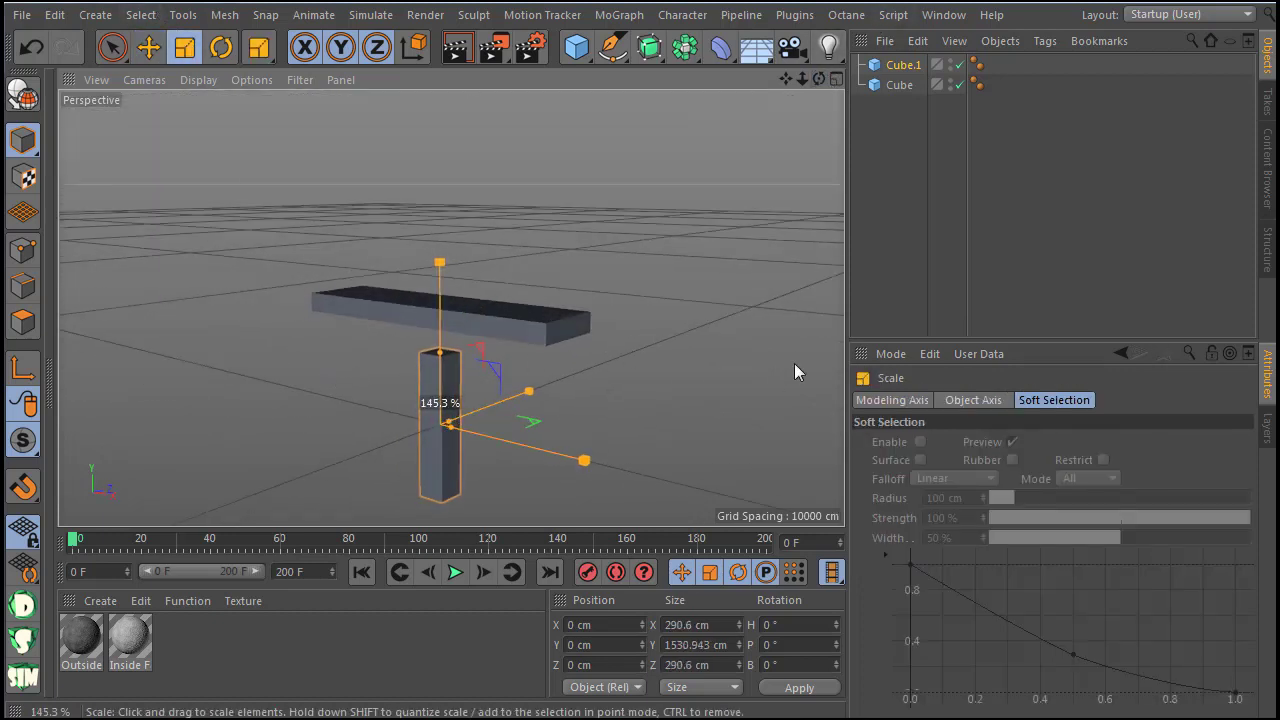
pyautogui.moveTo(795, 365); pyautogui.dragTo(640, 358)
# Step: Thin the slab to about 190 cm and raise it to about 1535 cm in Y
pyautogui.click(450, 322)
pyautogui.click(155, 56)
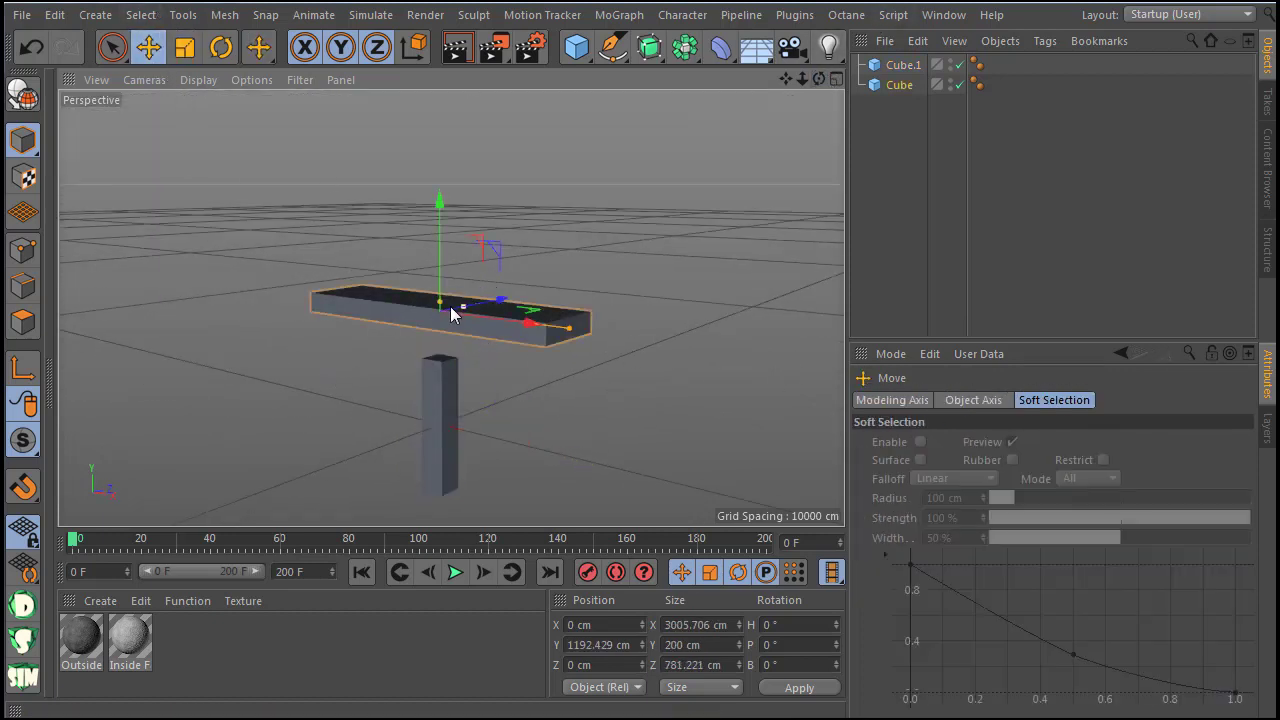
pyautogui.moveTo(443, 300); pyautogui.dragTo(444, 302)
pyautogui.moveTo(441, 214); pyautogui.dragTo(577, 185)
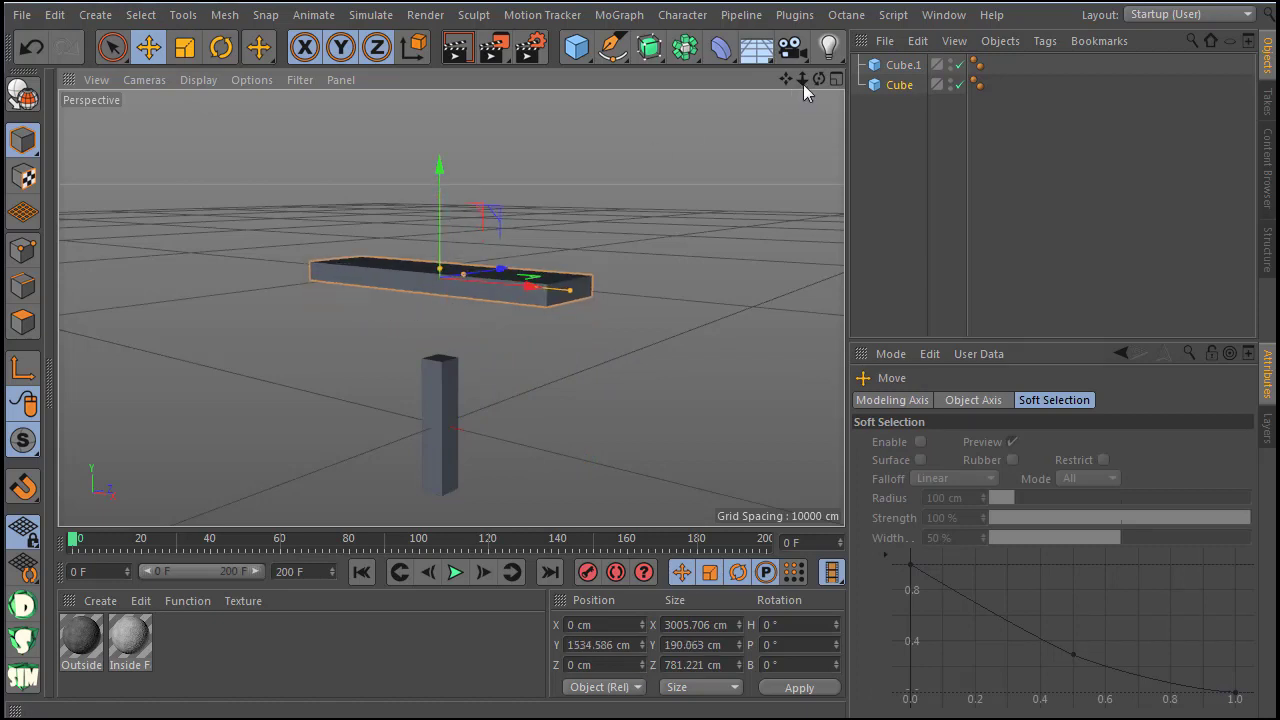
# Step: Make the slab a dynamic NirtoMoFracture object and the pillar a static one, and create the NirtoMoFracture simulation
pyautogui.moveTo(819, 79); pyautogui.dragTo(806, 126)
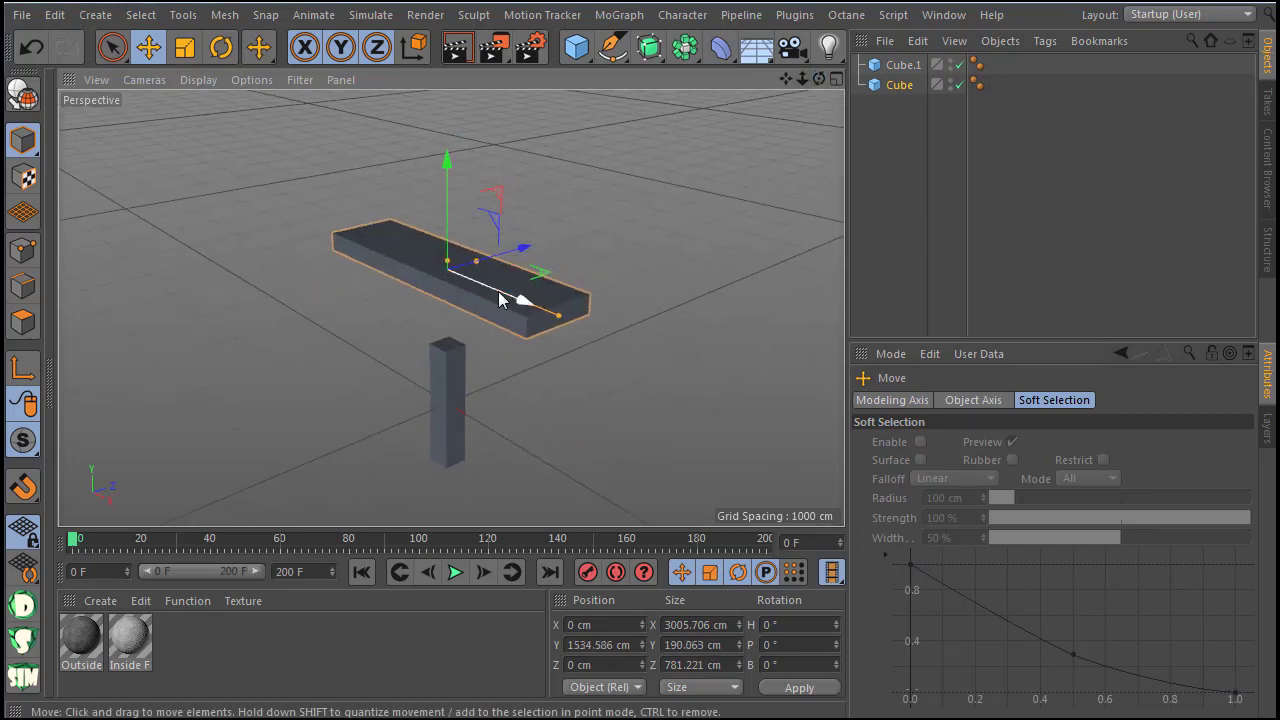
pyautogui.click(29, 606)
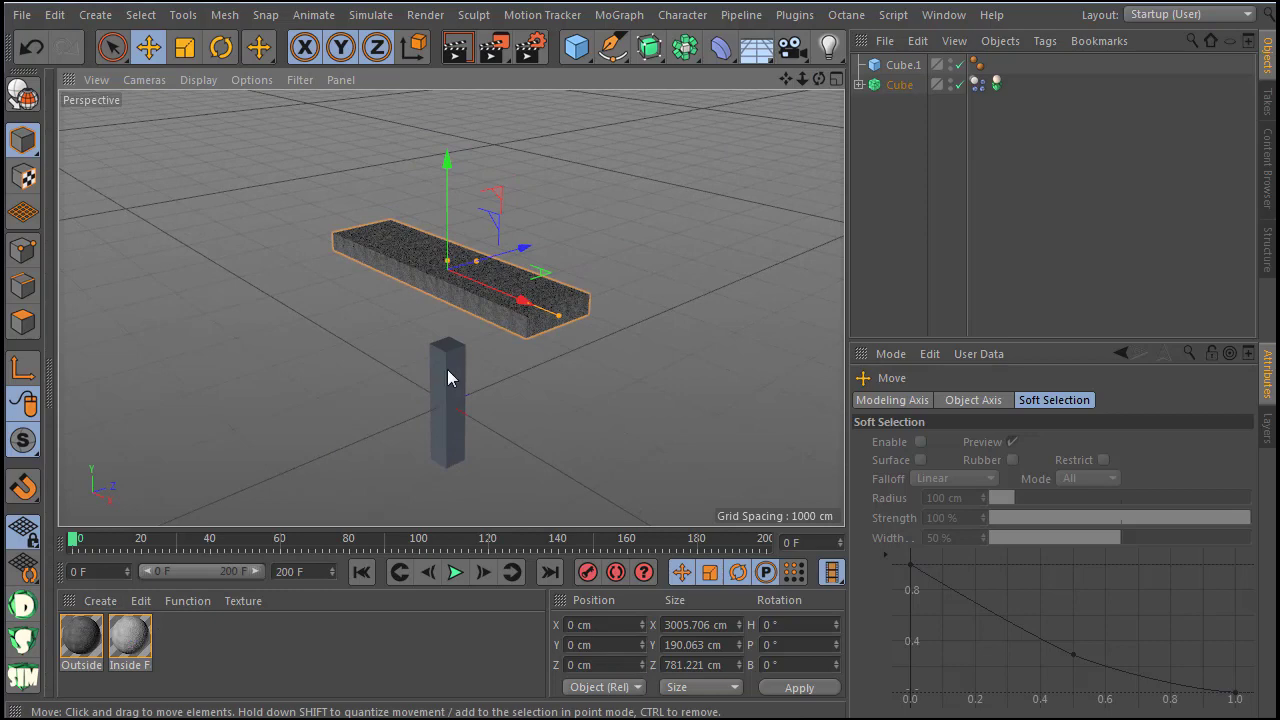
pyautogui.click(447, 380)
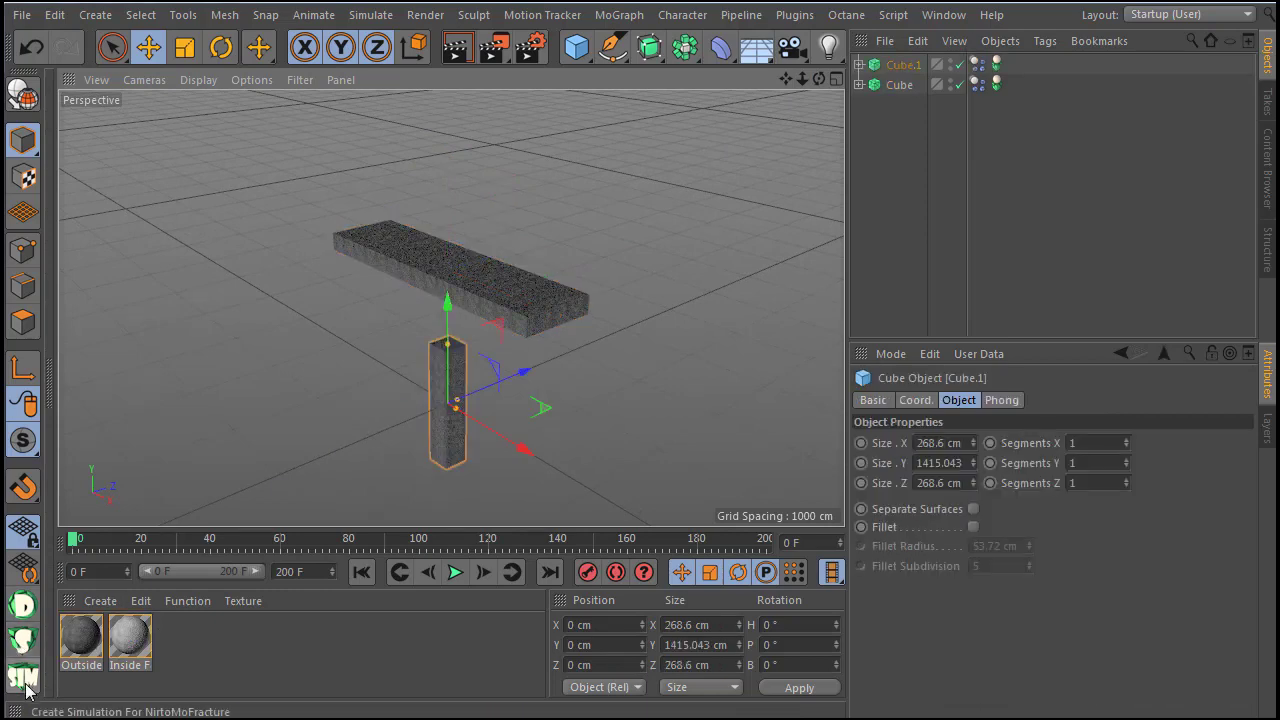
pyautogui.click(26, 684)
# Step: Play the simulation to examine the slab falling onto the pillar, and return to frame 0
pyautogui.click(456, 572)
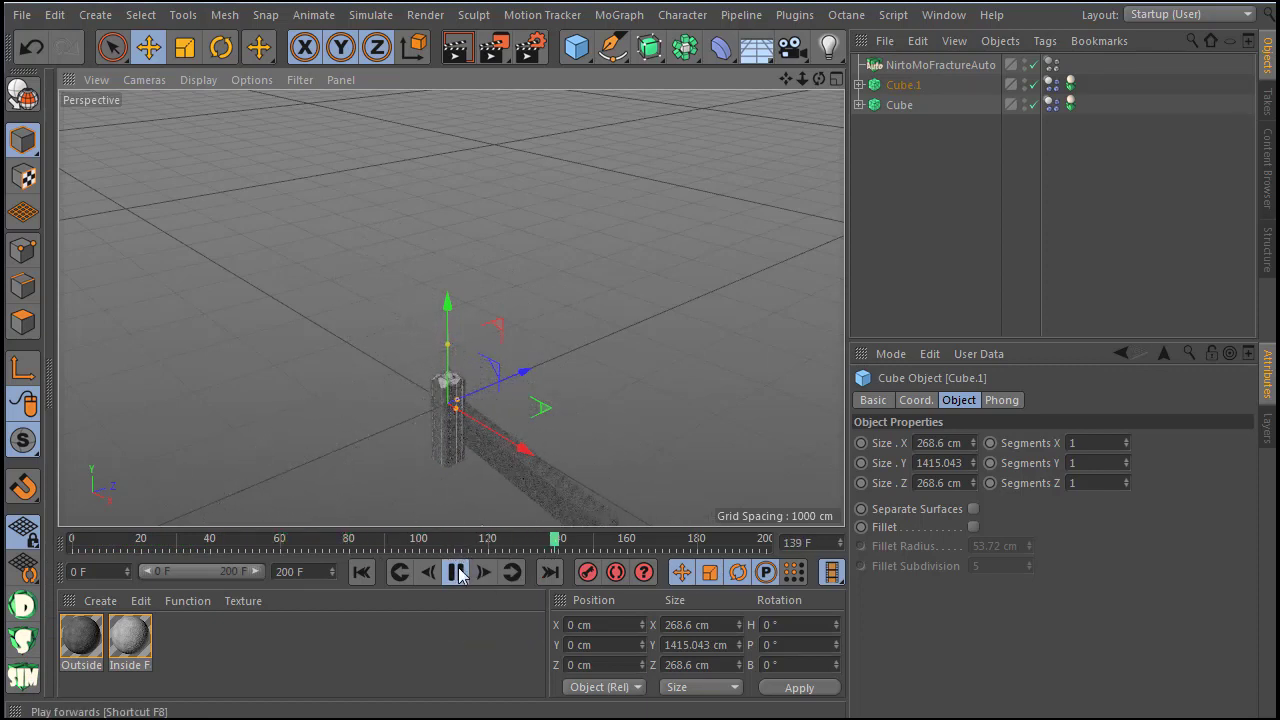
pyautogui.click(455, 572)
pyautogui.click(362, 572)
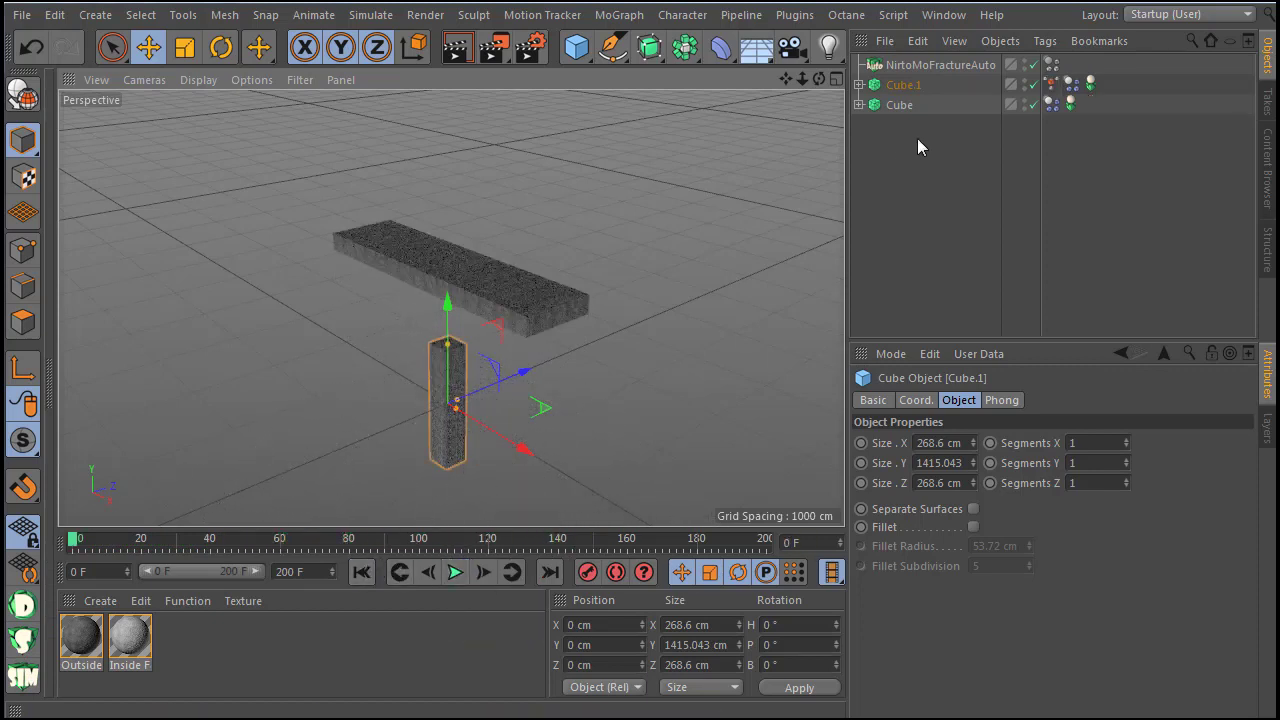
# Step: Open the Strength value in the pillar's NirtoMoFractureAutoTag for editing
pyautogui.click(902, 106)
pyautogui.click(459, 374)
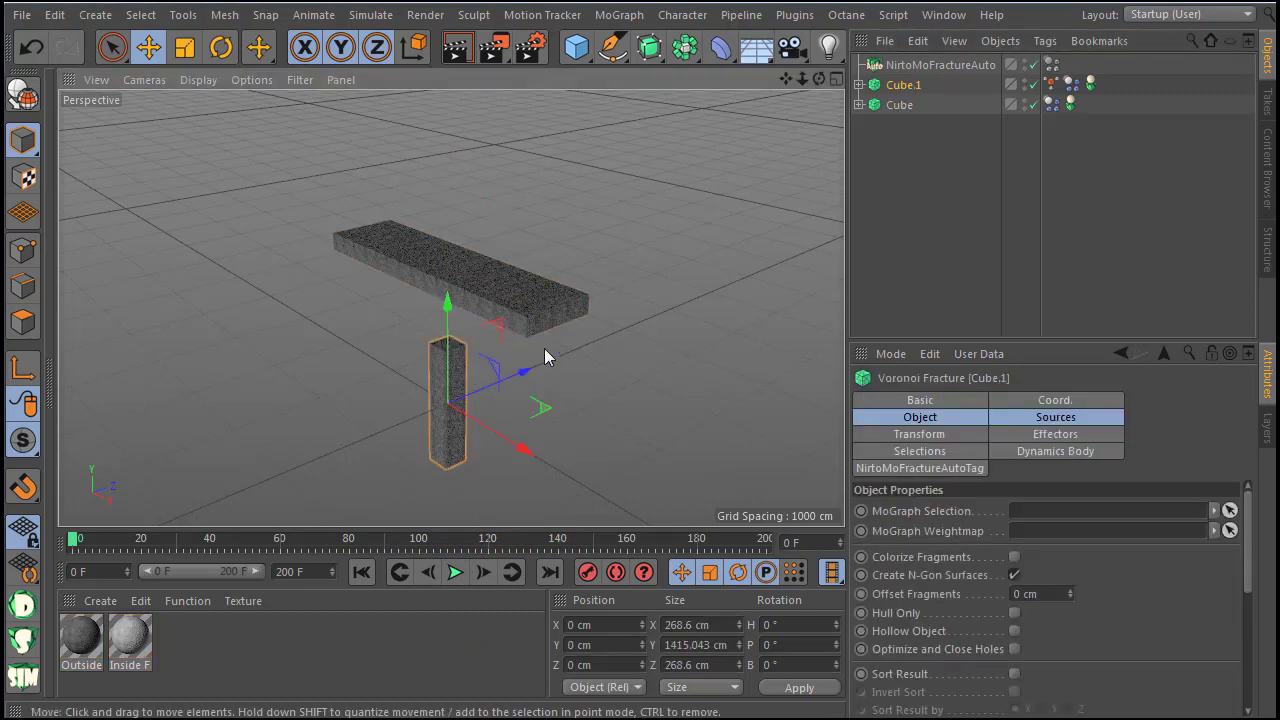
pyautogui.click(1089, 84)
pyautogui.click(992, 467)
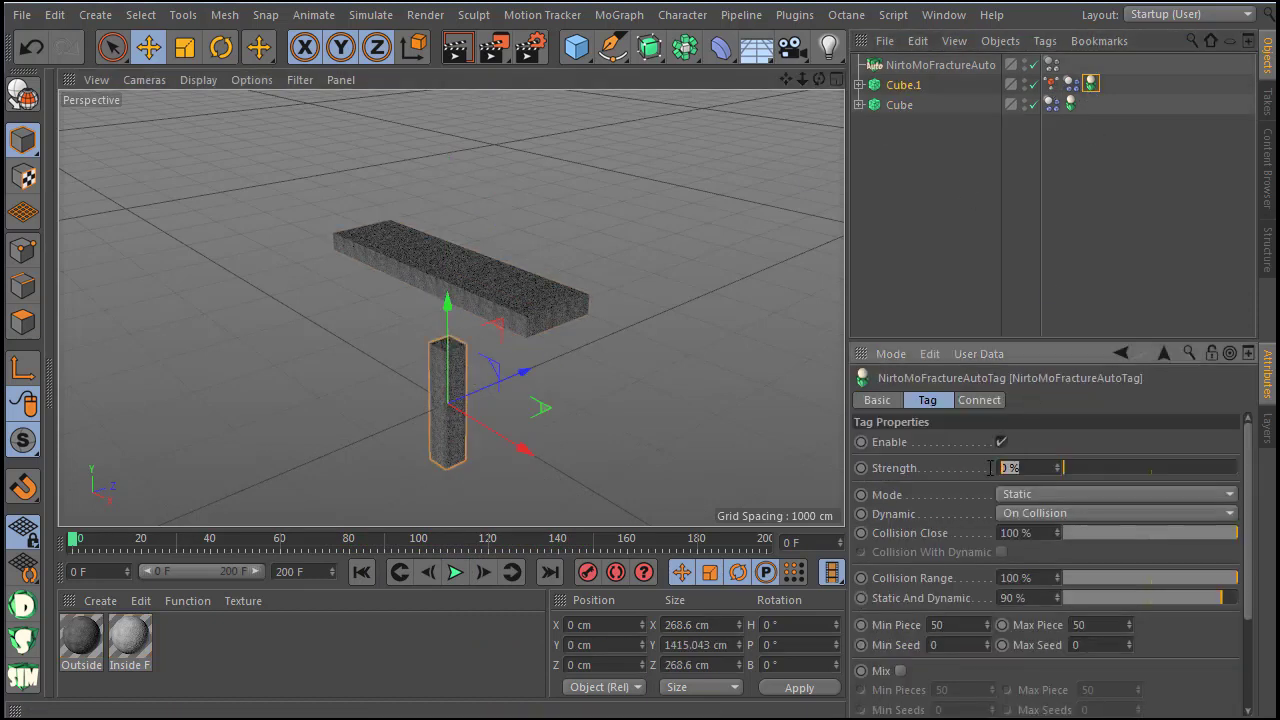
# Step: Clear the selection, replay the slab's fall to examine its collision with the pillar, and return to frame 0
pyautogui.click(935, 271)
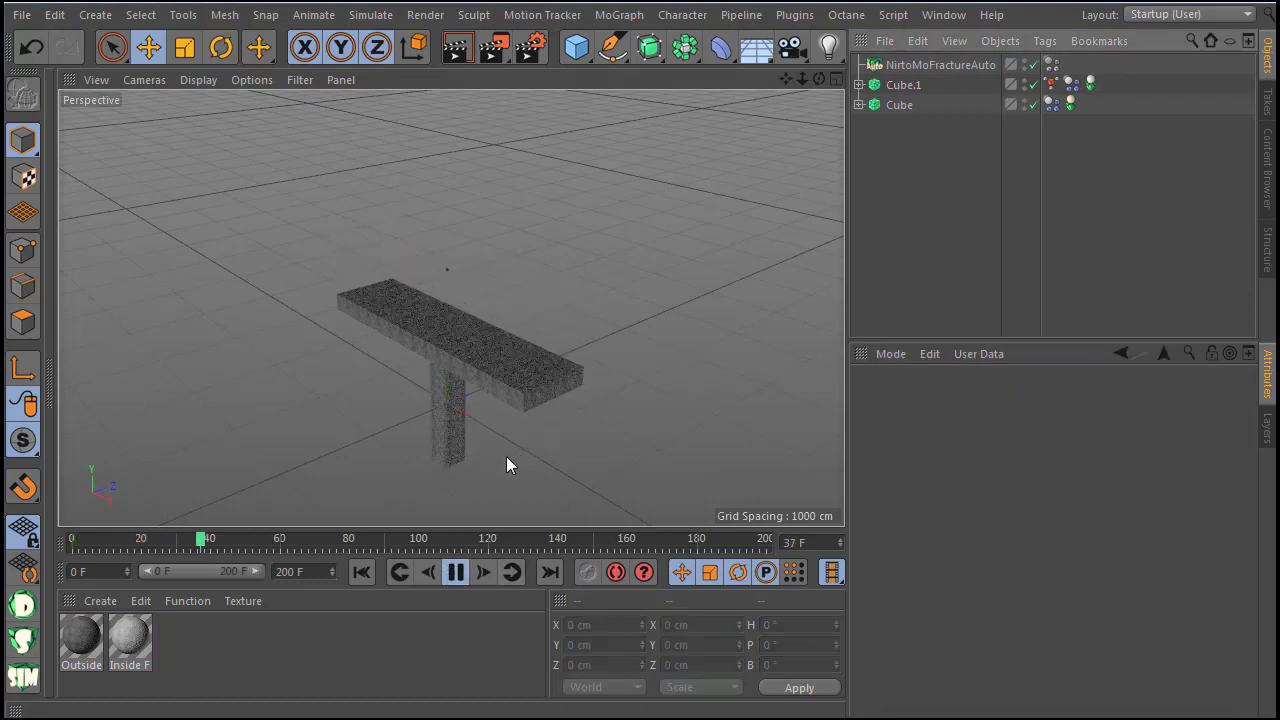
pyautogui.click(457, 572)
pyautogui.click(362, 572)
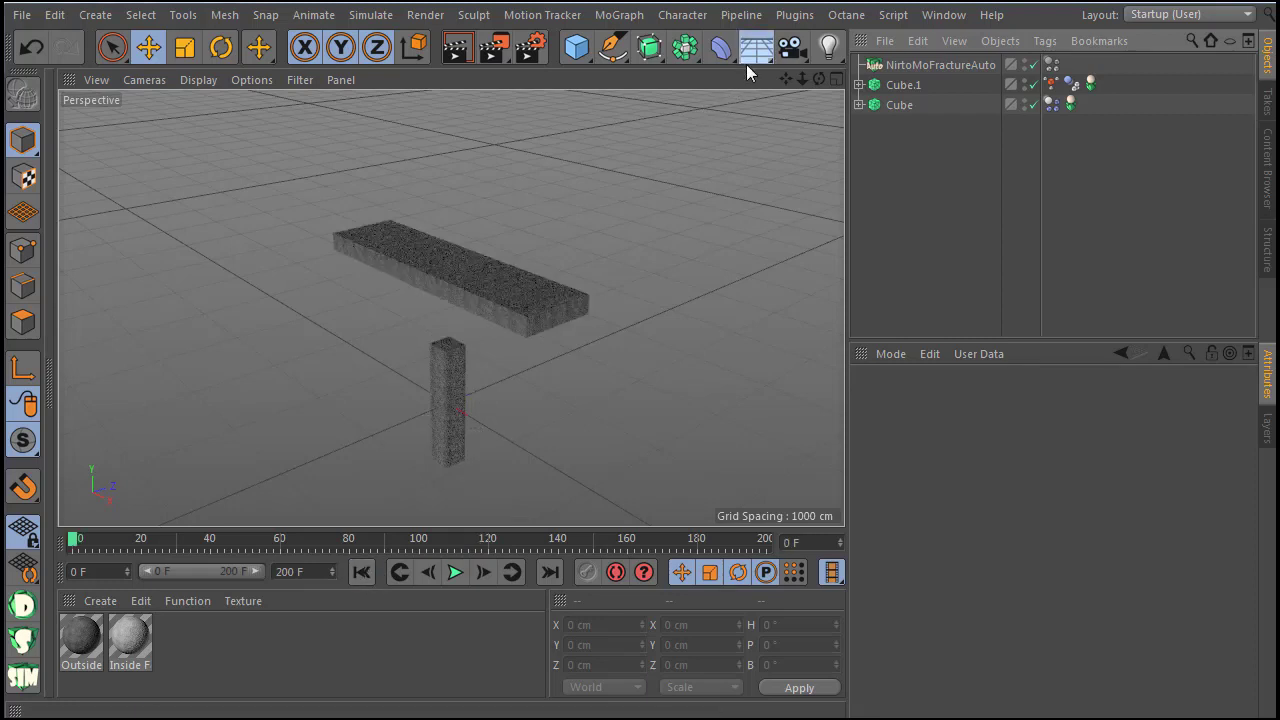
# Step: Add a floor and lower it in the Right view to the pillar's base, at about -706 cm in Y
pyautogui.click(752, 50)
pyautogui.click(868, 76)
pyautogui.middleClick(475, 306)
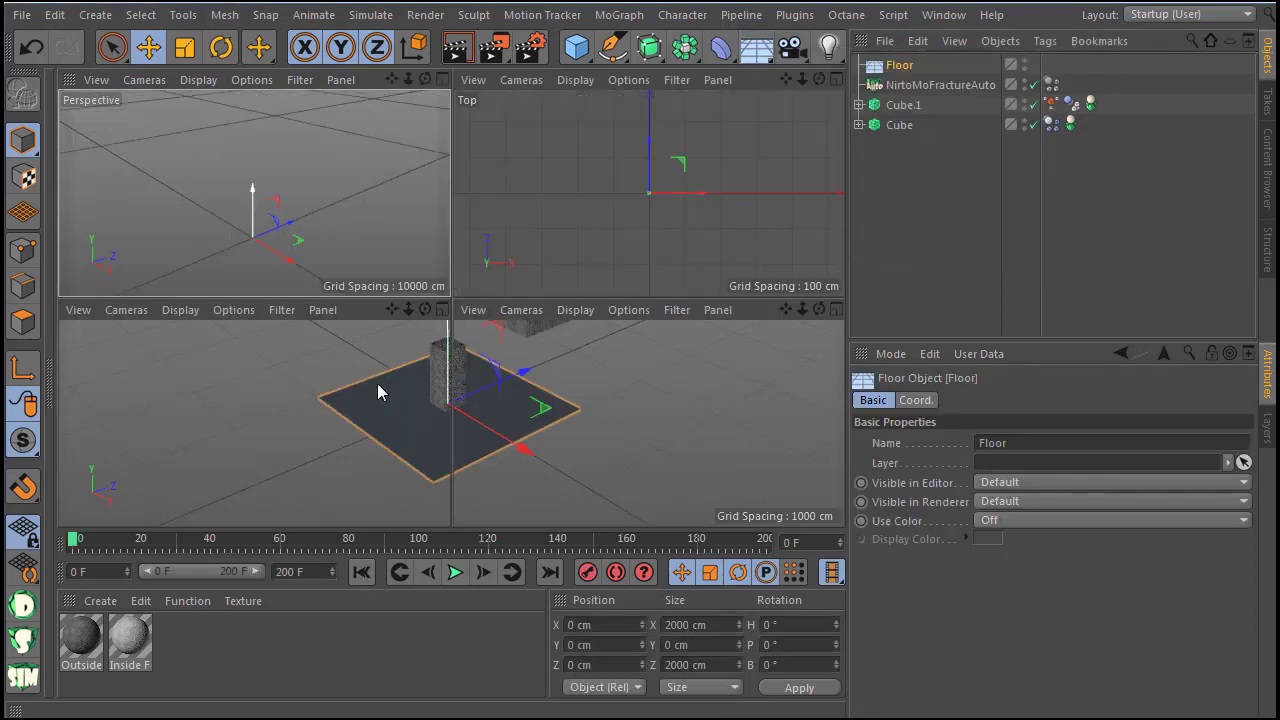
pyautogui.middleClick(377, 383)
pyautogui.scroll(-10, 383, 347)
pyautogui.moveTo(393, 307); pyautogui.dragTo(393, 309)
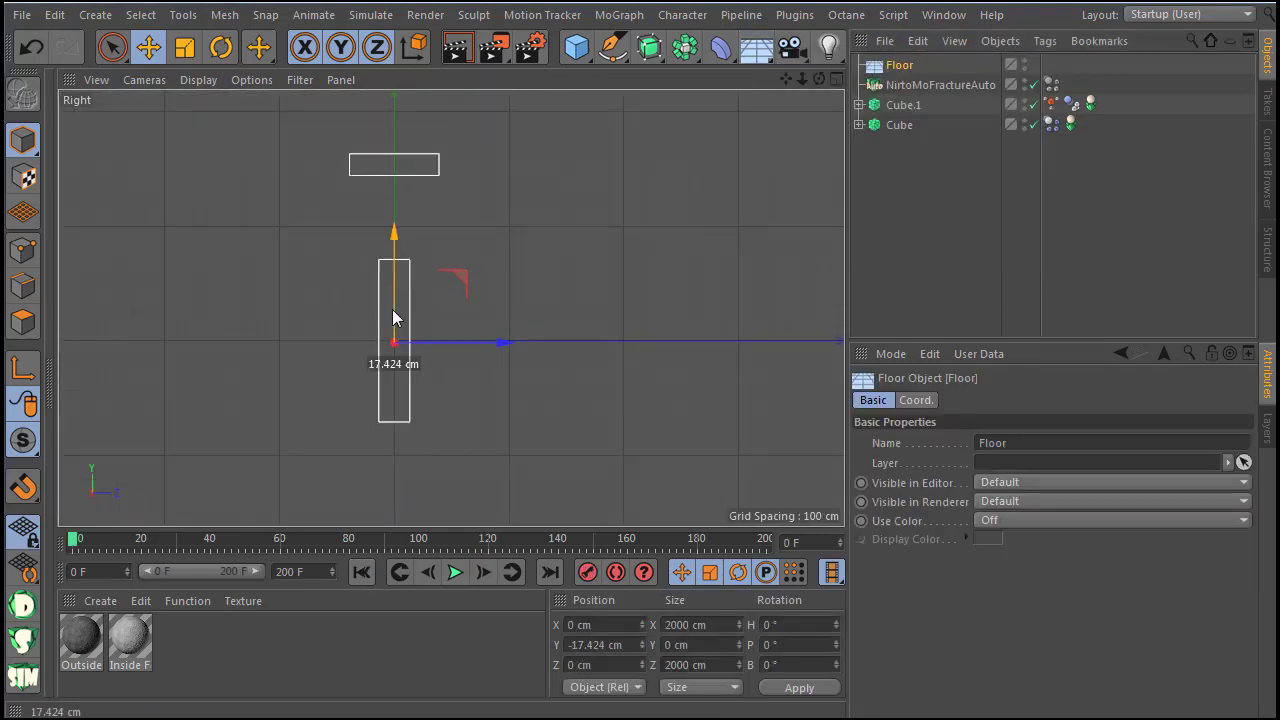
pyautogui.moveTo(394, 379); pyautogui.dragTo(395, 368)
pyautogui.middleClick(395, 368)
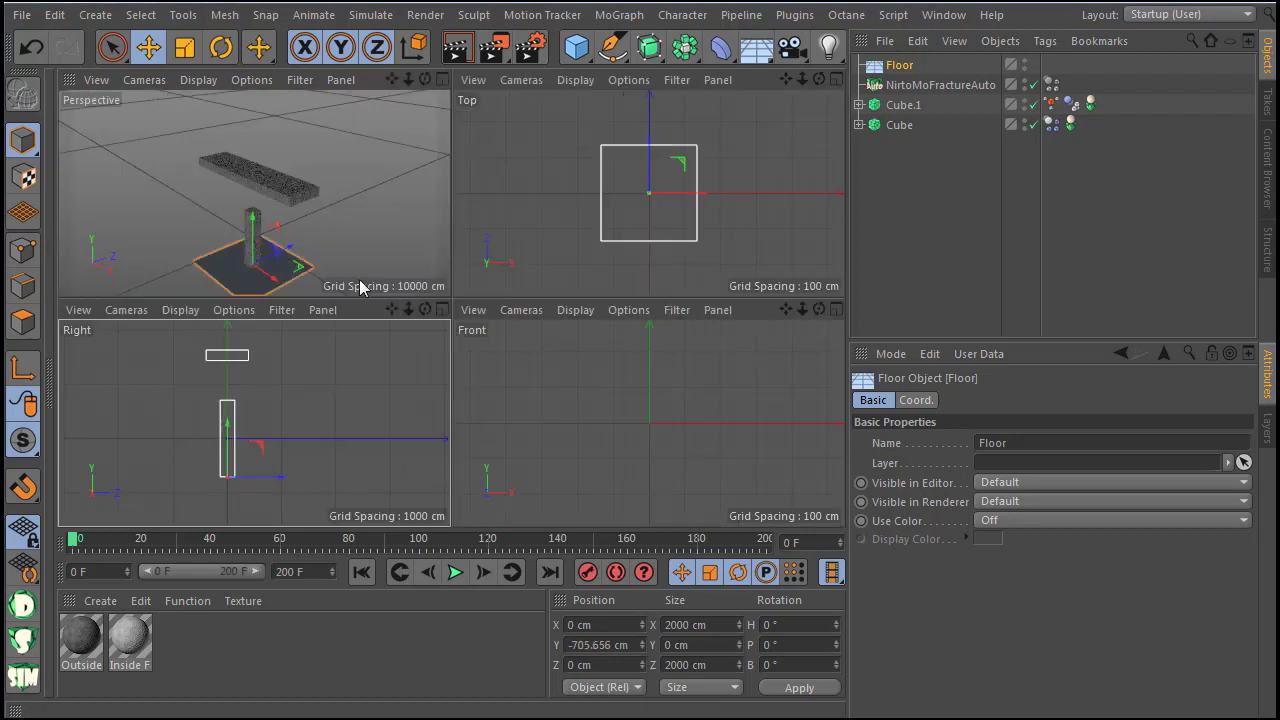
pyautogui.middleClick(360, 286)
# Step: Give the floor a Collider Body simulation tag
pyautogui.rightClick(895, 66)
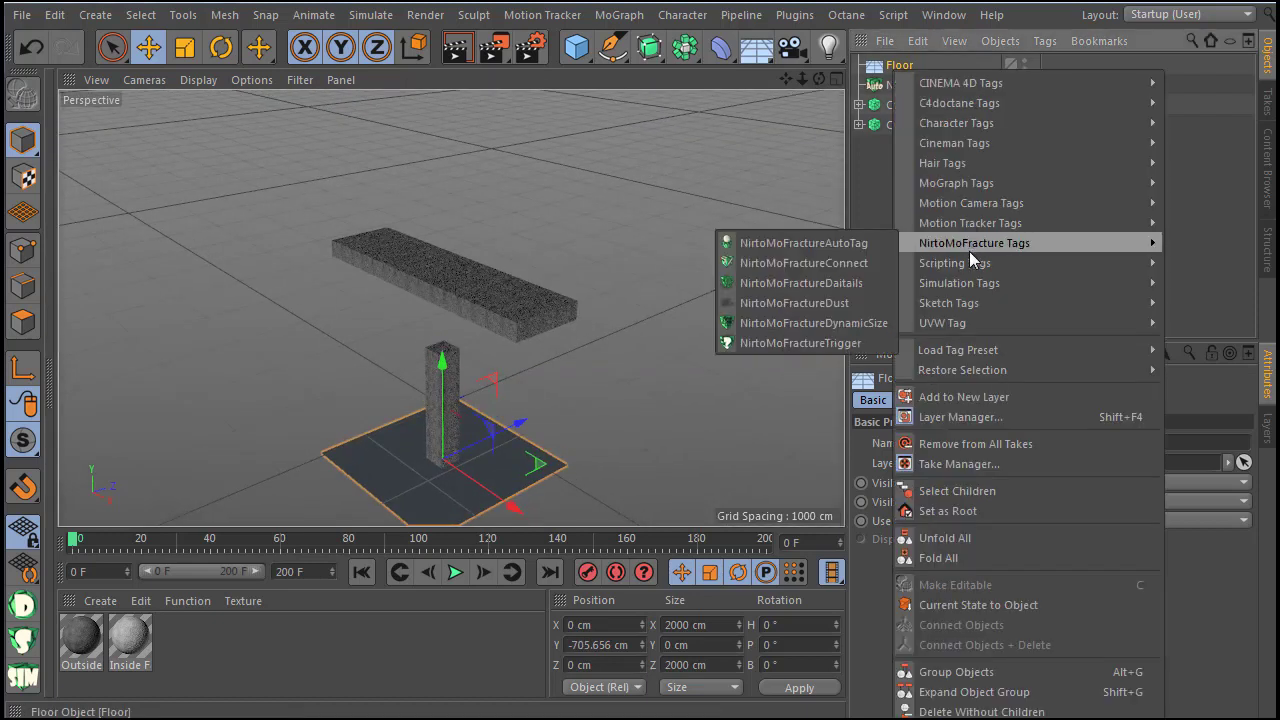
pyautogui.moveTo(942, 266)
pyautogui.click(1190, 323)
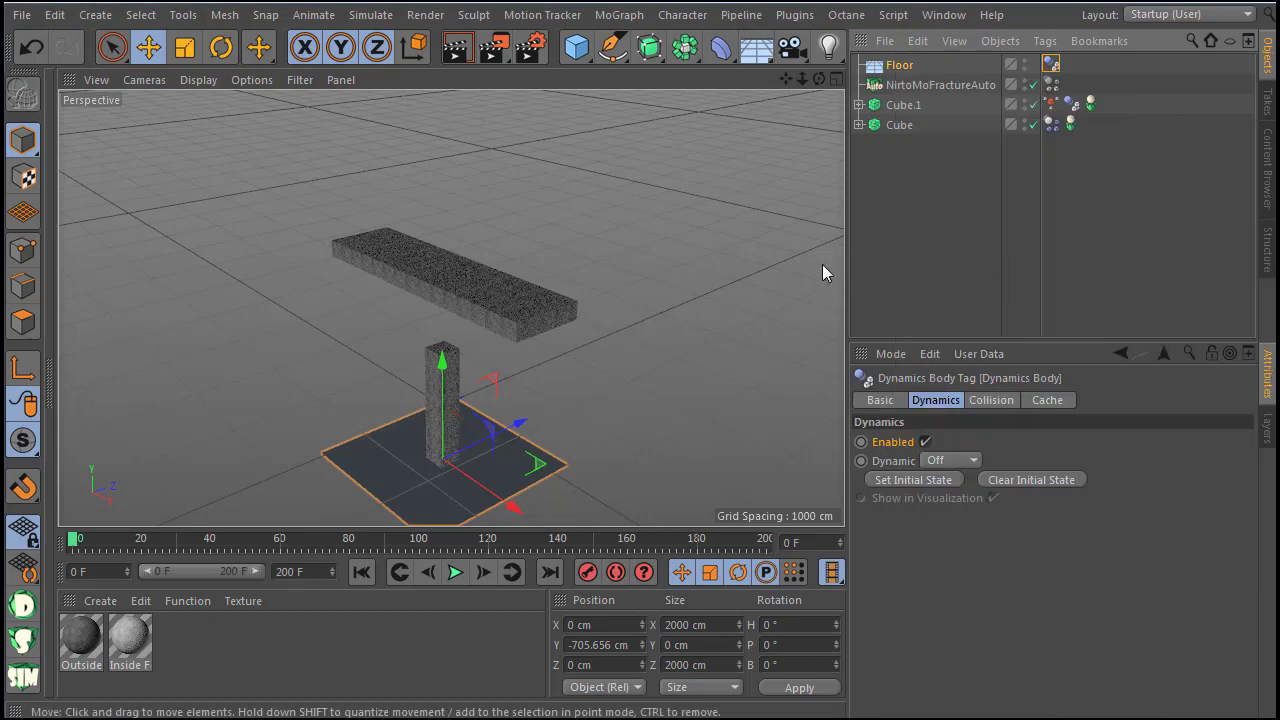
# Step: Play the simulation to examine how the slab breaks over the pillar and the floor
pyautogui.keyDown('alt'); pyautogui.moveTo(371, 277); pyautogui.dragTo(397, 316); pyautogui.keyUp('alt')
pyautogui.keyDown('alt'); pyautogui.moveTo(440, 369); pyautogui.dragTo(403, 380); pyautogui.keyUp('alt')
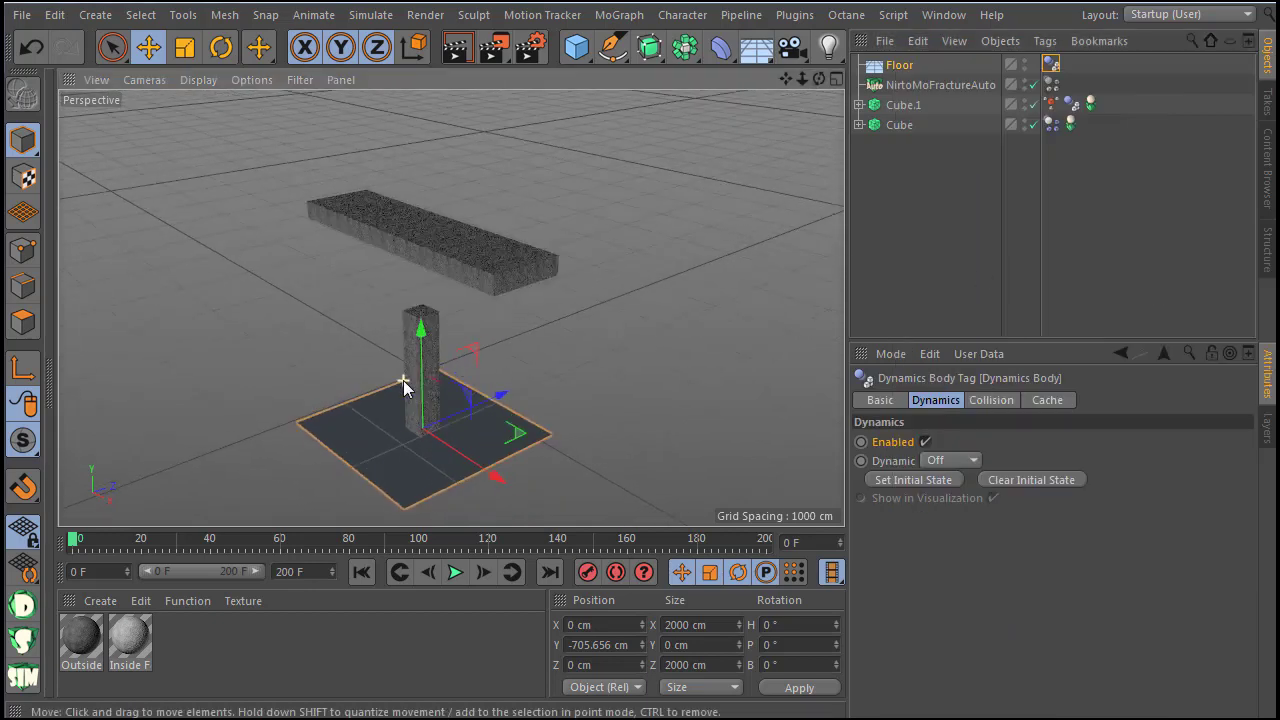
pyautogui.click(457, 572)
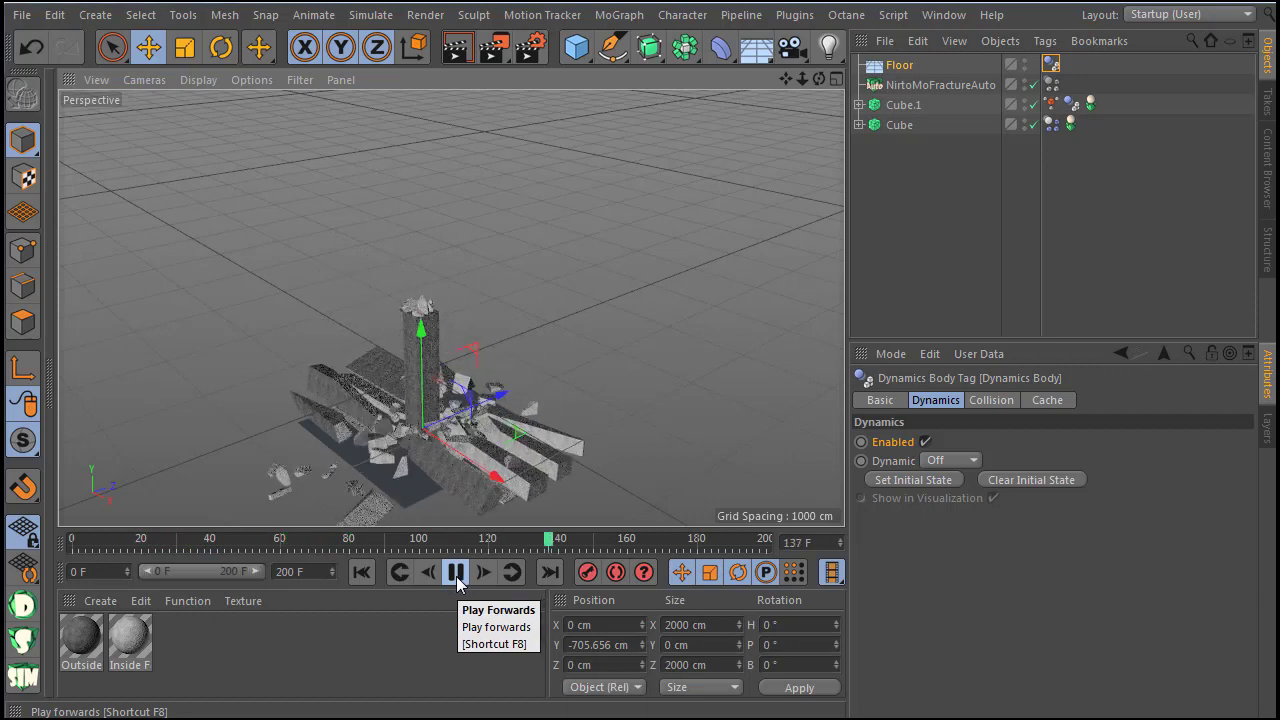
# Step: Stop playback, return to frame 0, and thin the slab's cube to about 94 cm in height
pyautogui.click(456, 573)
pyautogui.click(397, 570)
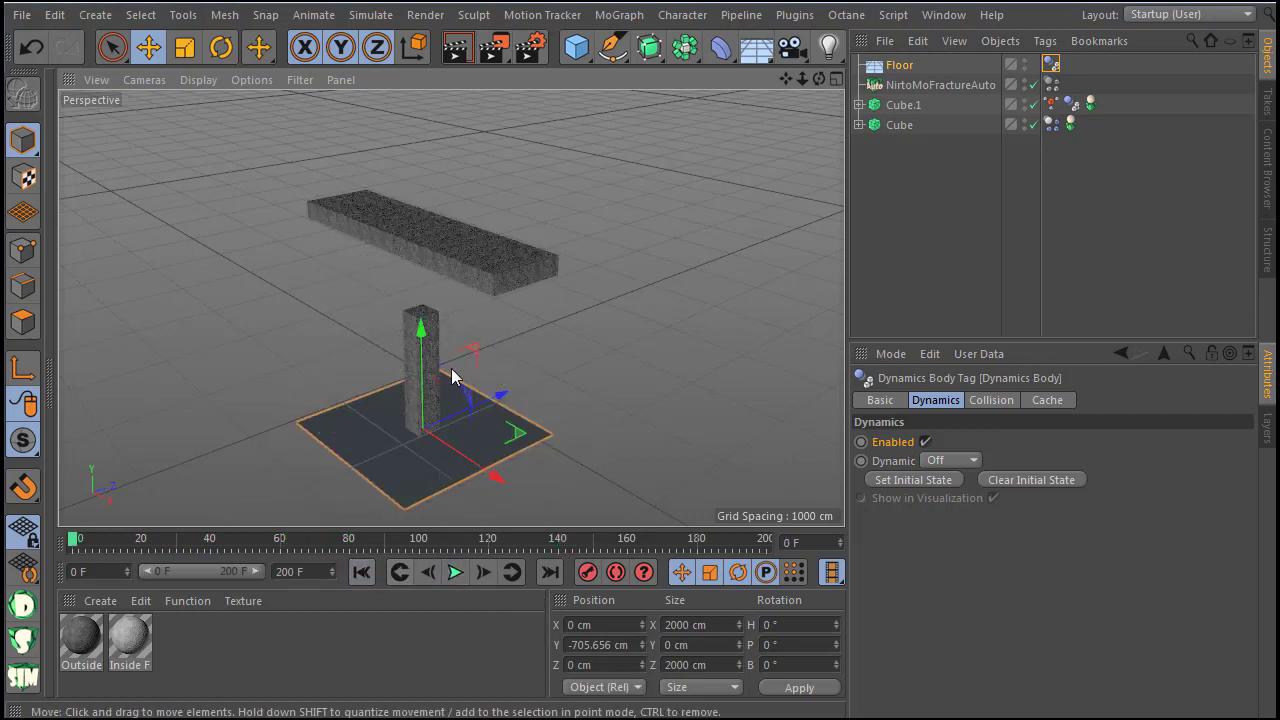
pyautogui.click(858, 124)
pyautogui.click(900, 146)
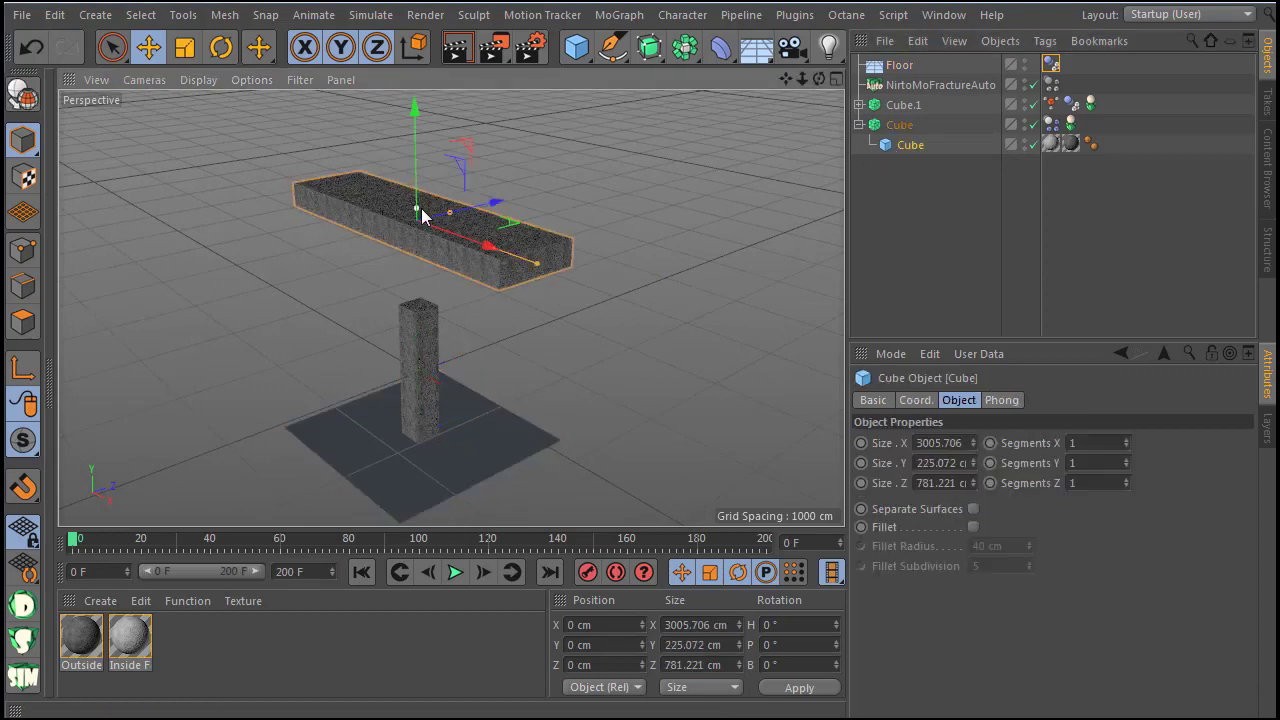
pyautogui.moveTo(422, 220); pyautogui.dragTo(425, 224)
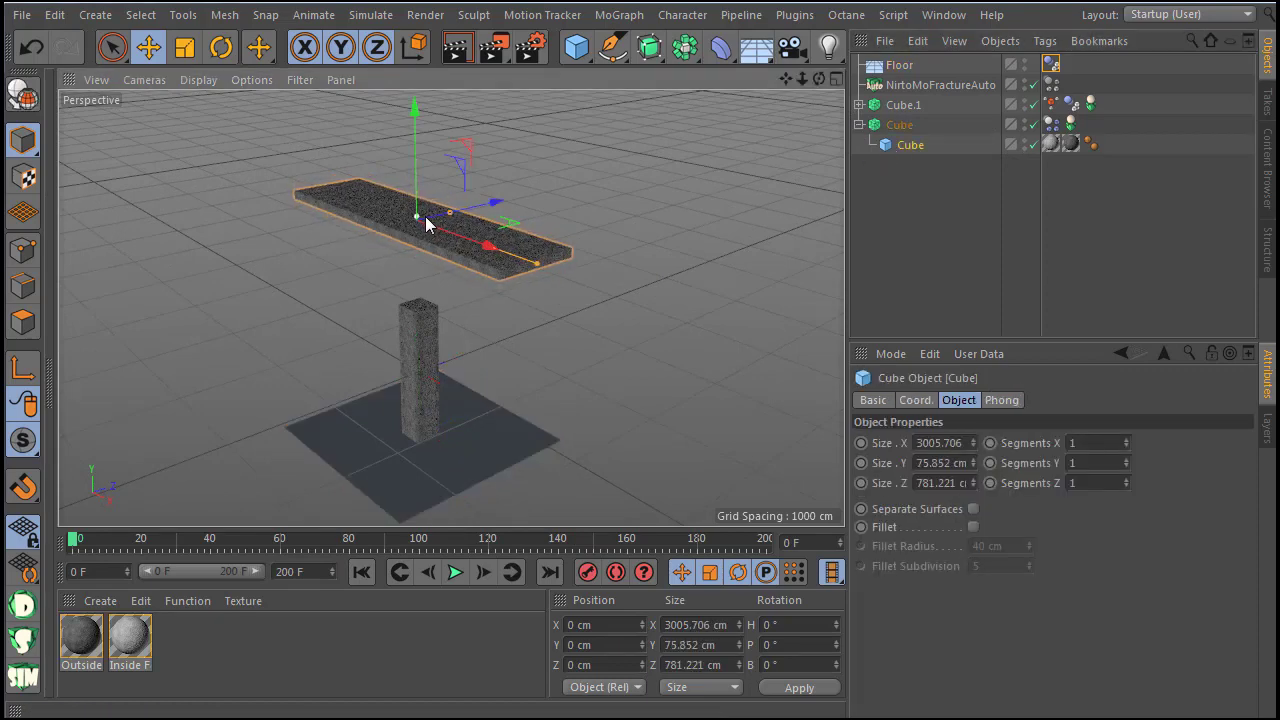
pyautogui.click(903, 262)
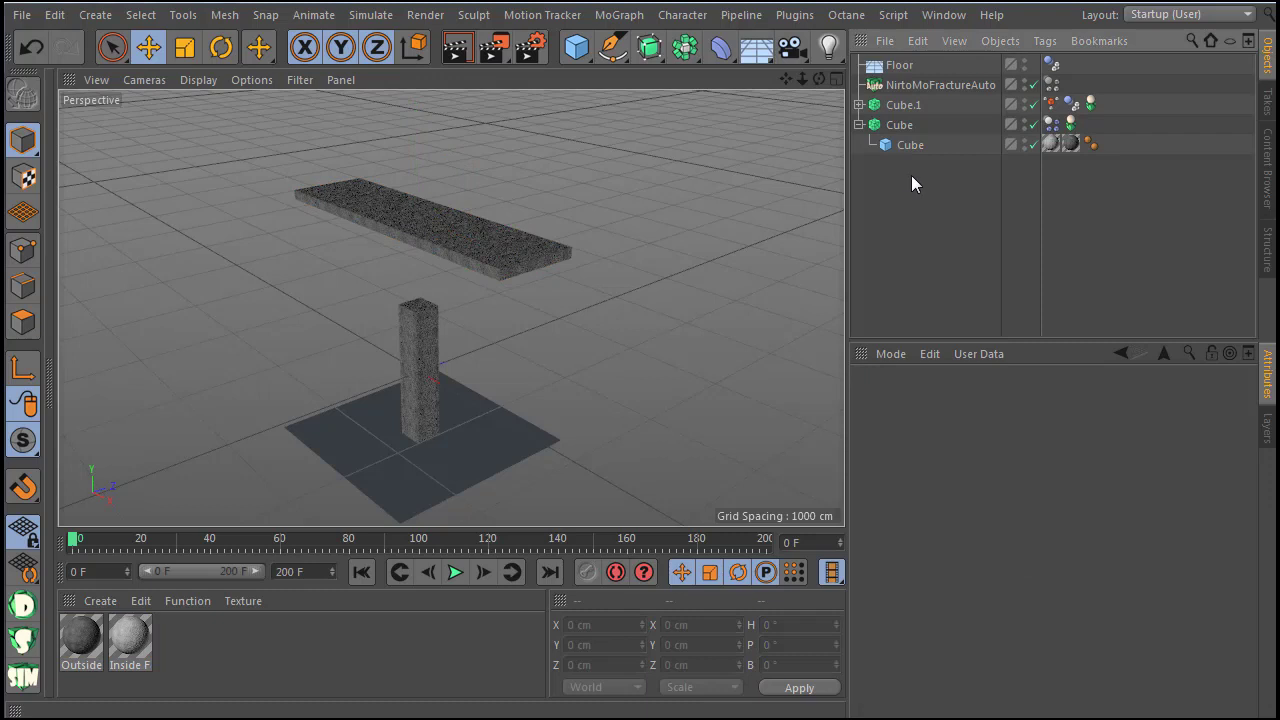
# Step: Enable Connect in the slab's NirtoMoFractureAuto tag
pyautogui.click(901, 126)
pyautogui.click(1071, 123)
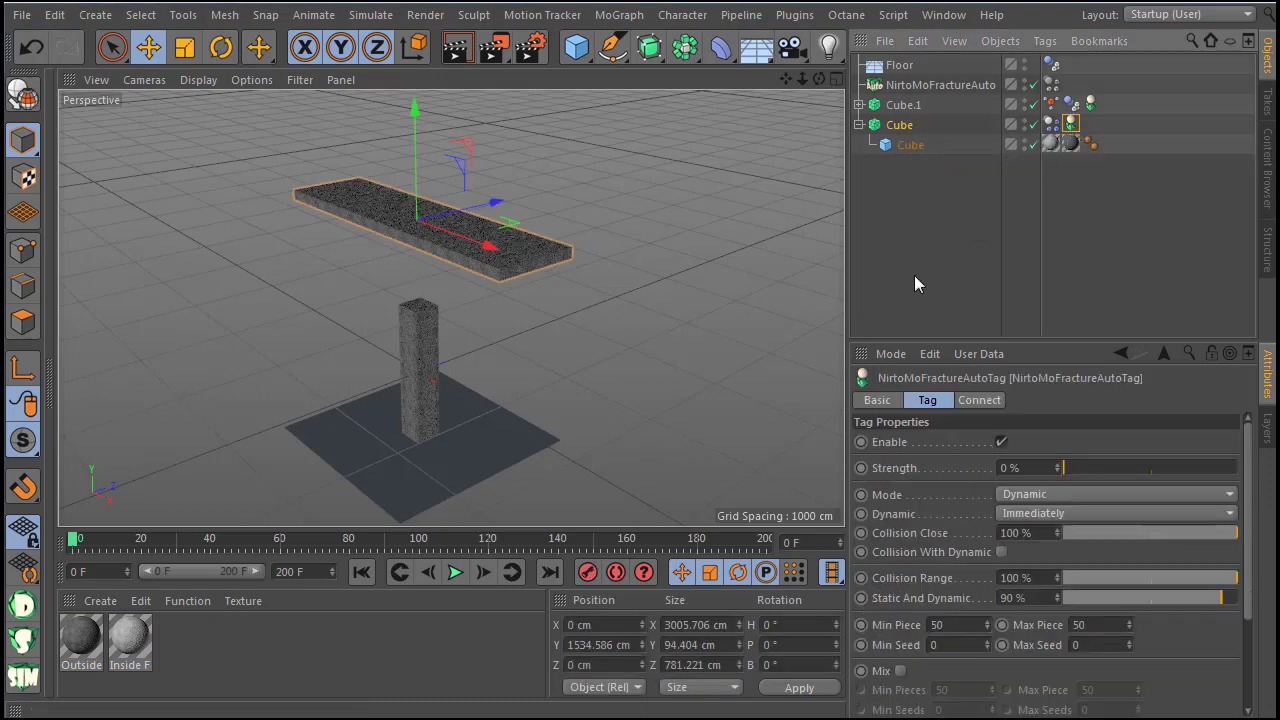
pyautogui.click(978, 400)
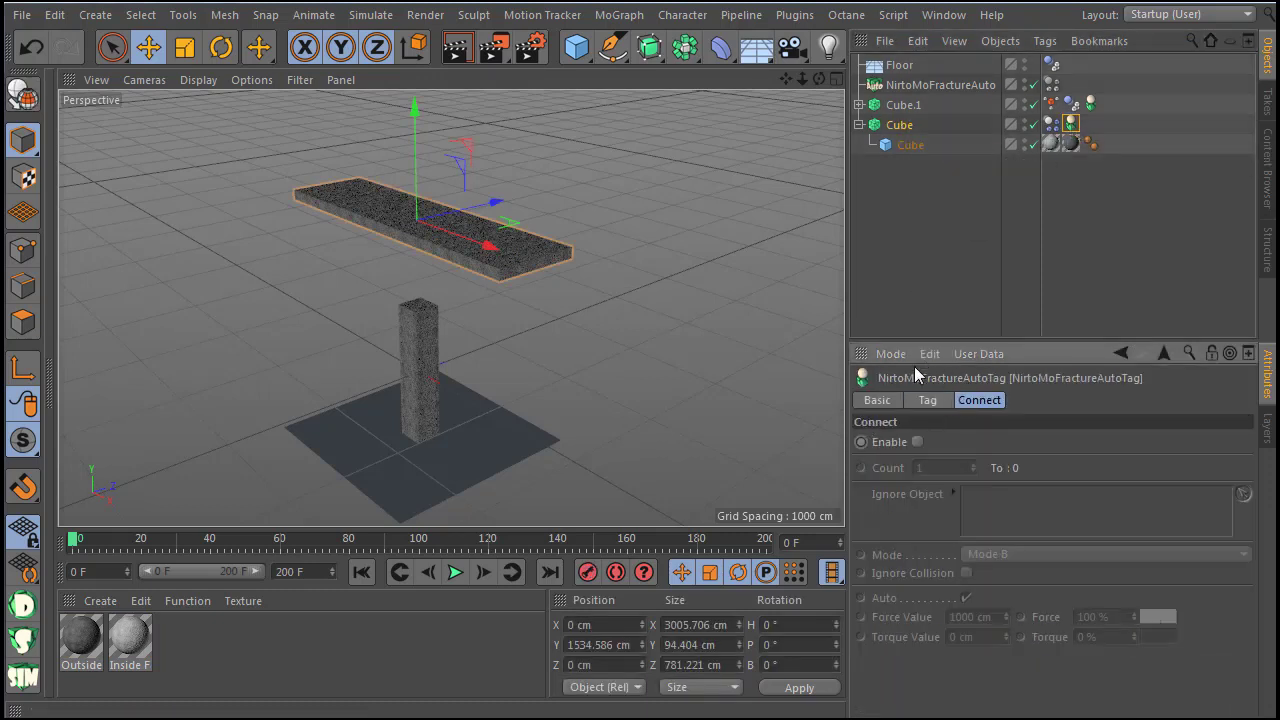
pyautogui.click(917, 442)
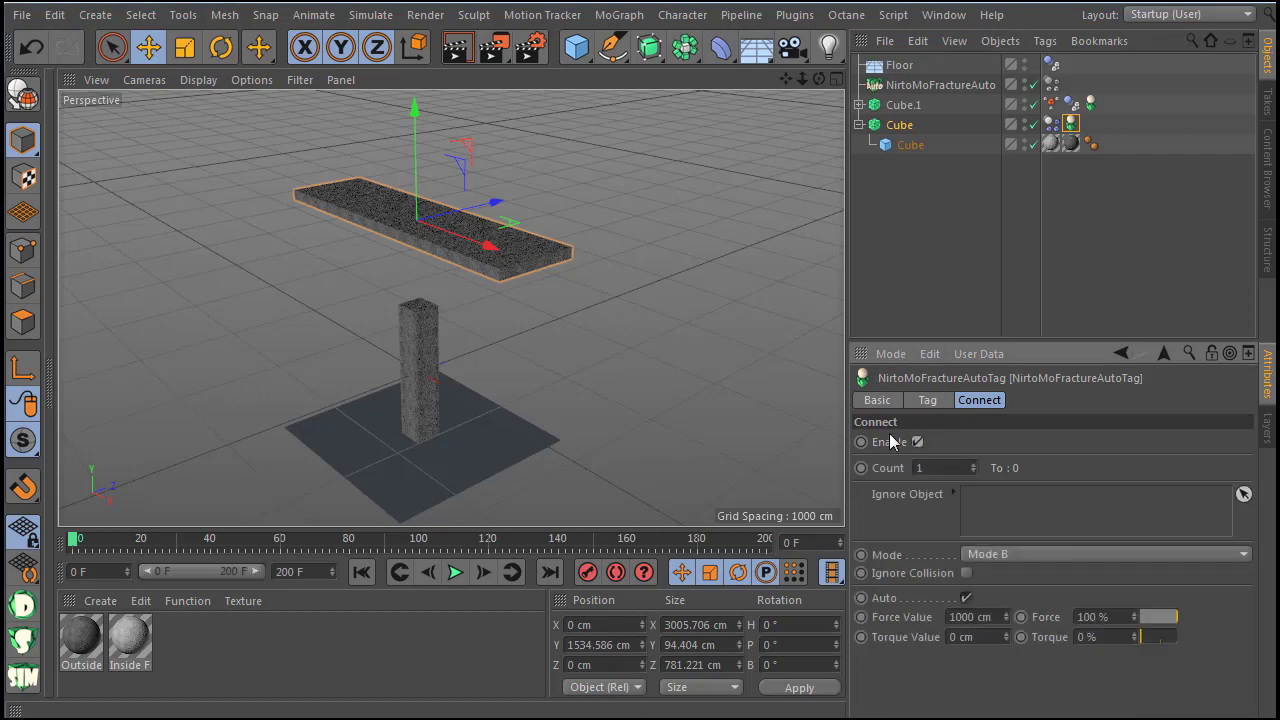
# Step: Play the simulation to examine how the connected slab breaks over the pillar, and return to frame 0
pyautogui.click(455, 572)
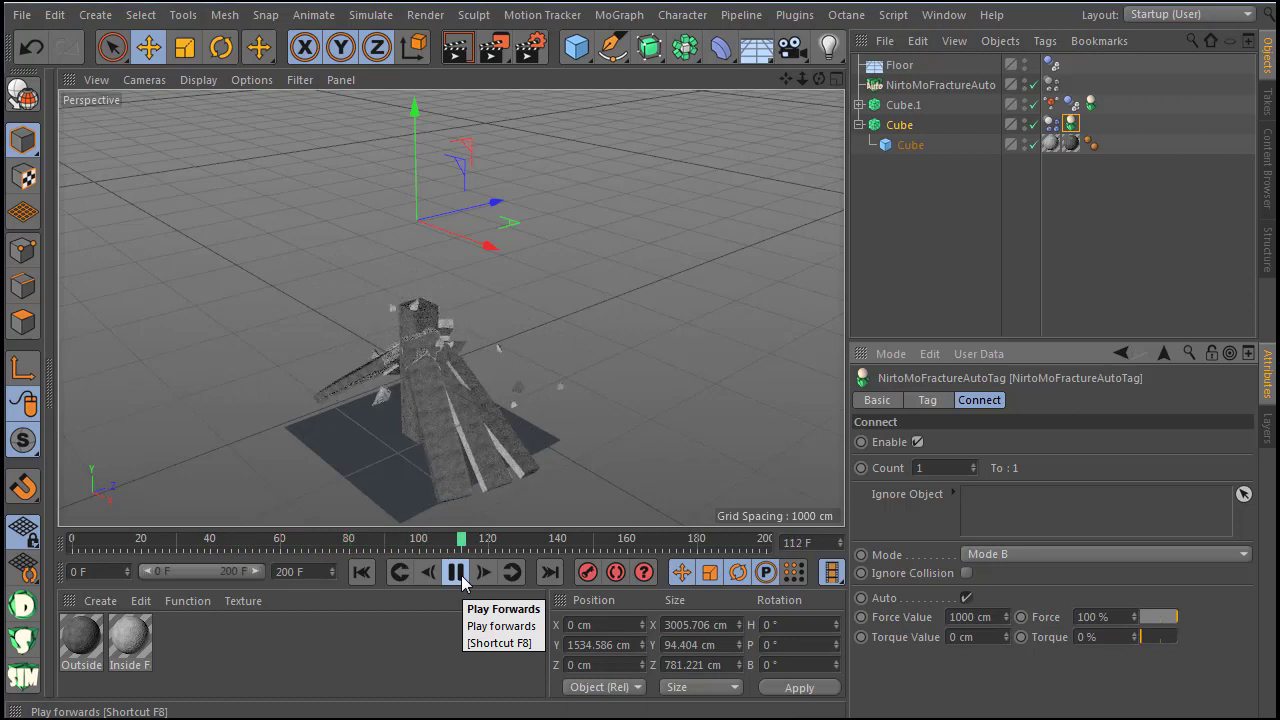
pyautogui.click(458, 576)
pyautogui.click(361, 571)
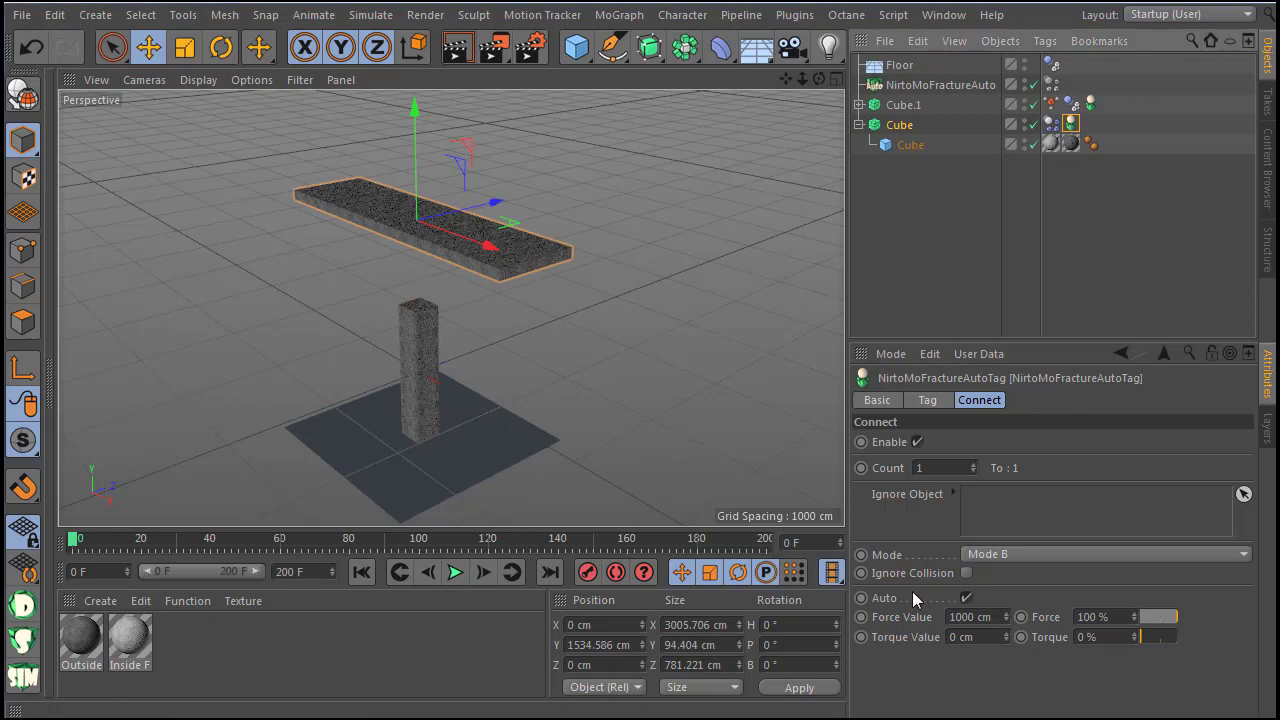
# Step: Enable Mix in the slab's NirtoMoFractureAuto tag and play the simulation to see the effect
pyautogui.click(938, 402)
pyautogui.click(901, 672)
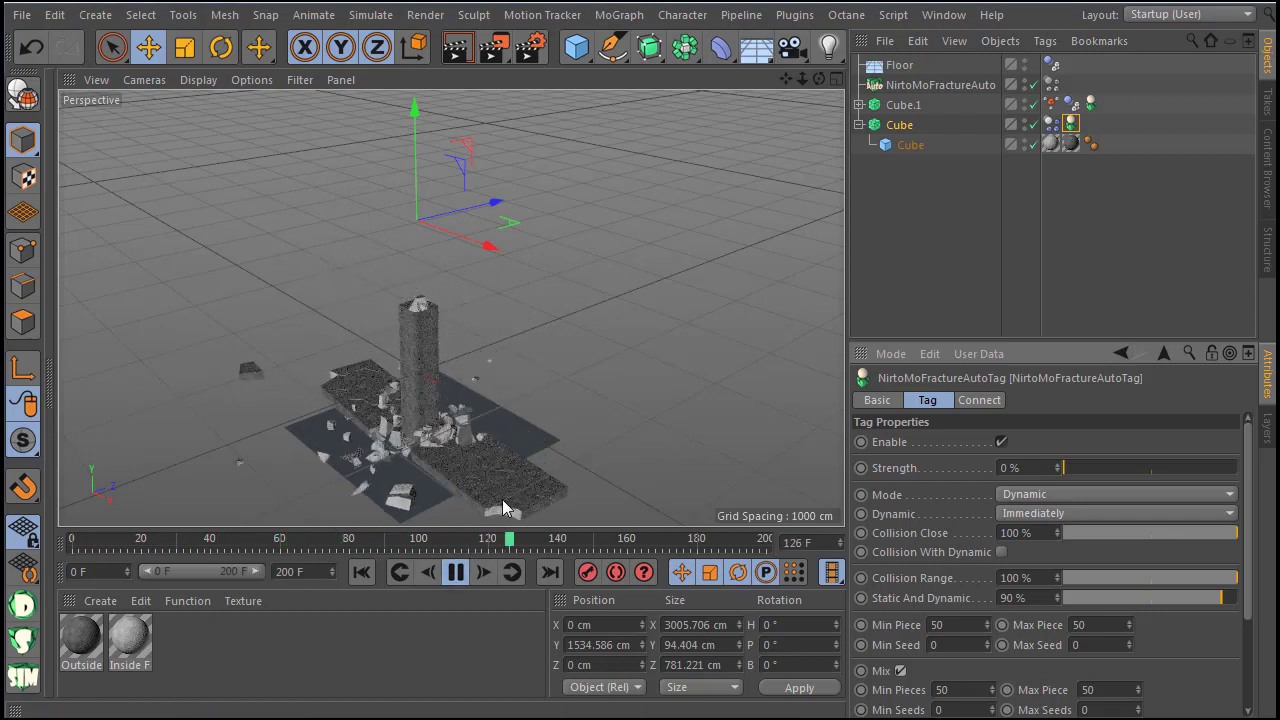
pyautogui.click(460, 573)
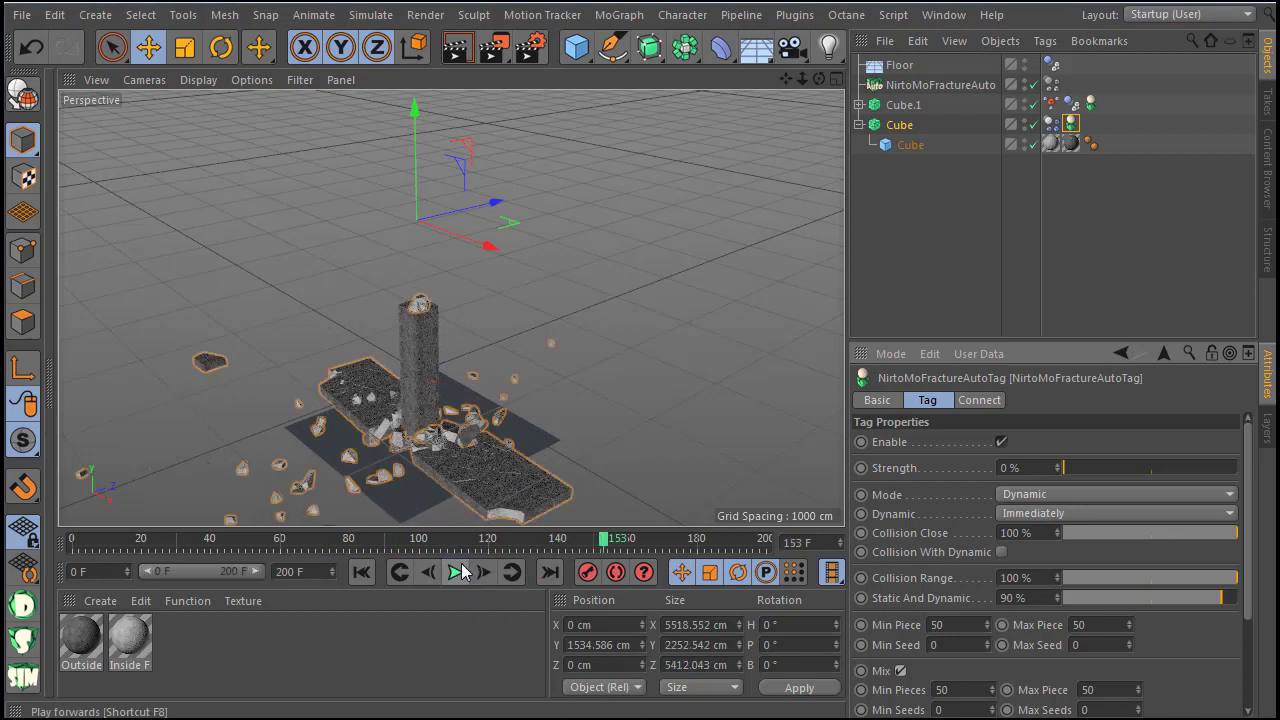
# Step: Set the slab tag's Connect Force to 50 %, replay the simulation, and return to frame 0
pyautogui.click(975, 401)
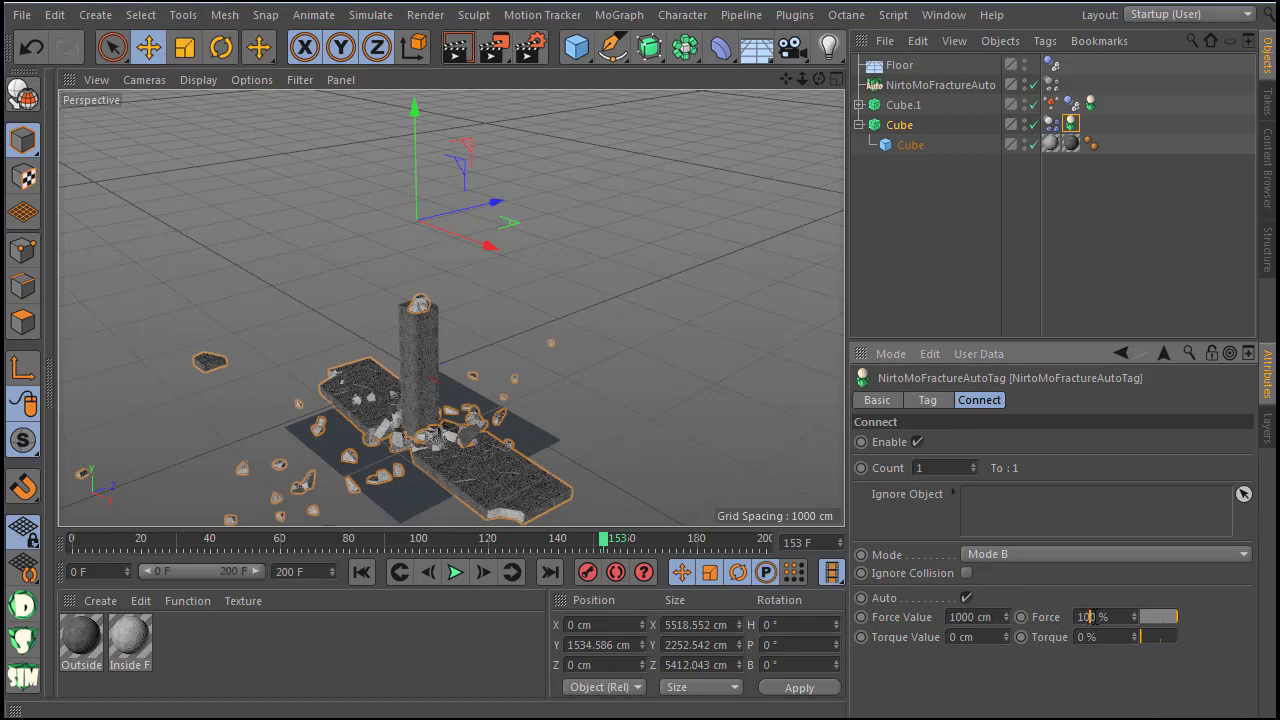
pyautogui.click(363, 572)
pyautogui.click(455, 572)
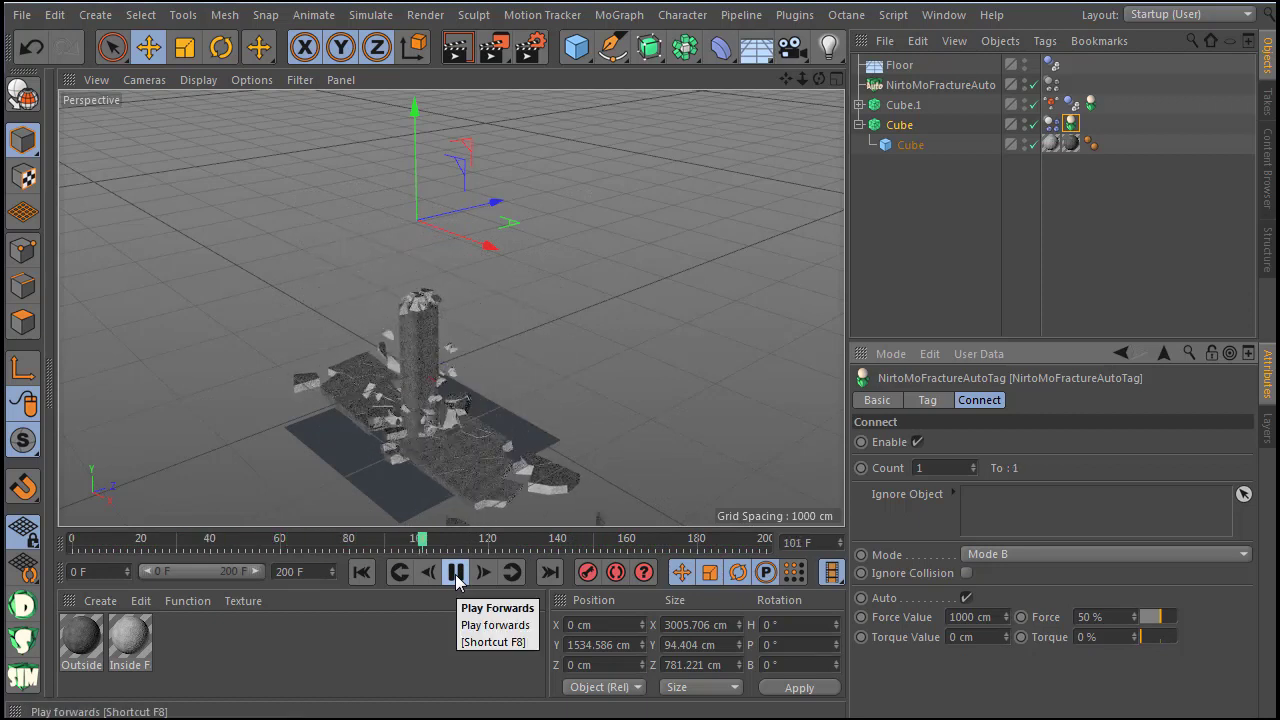
pyautogui.click(455, 578)
pyautogui.click(362, 571)
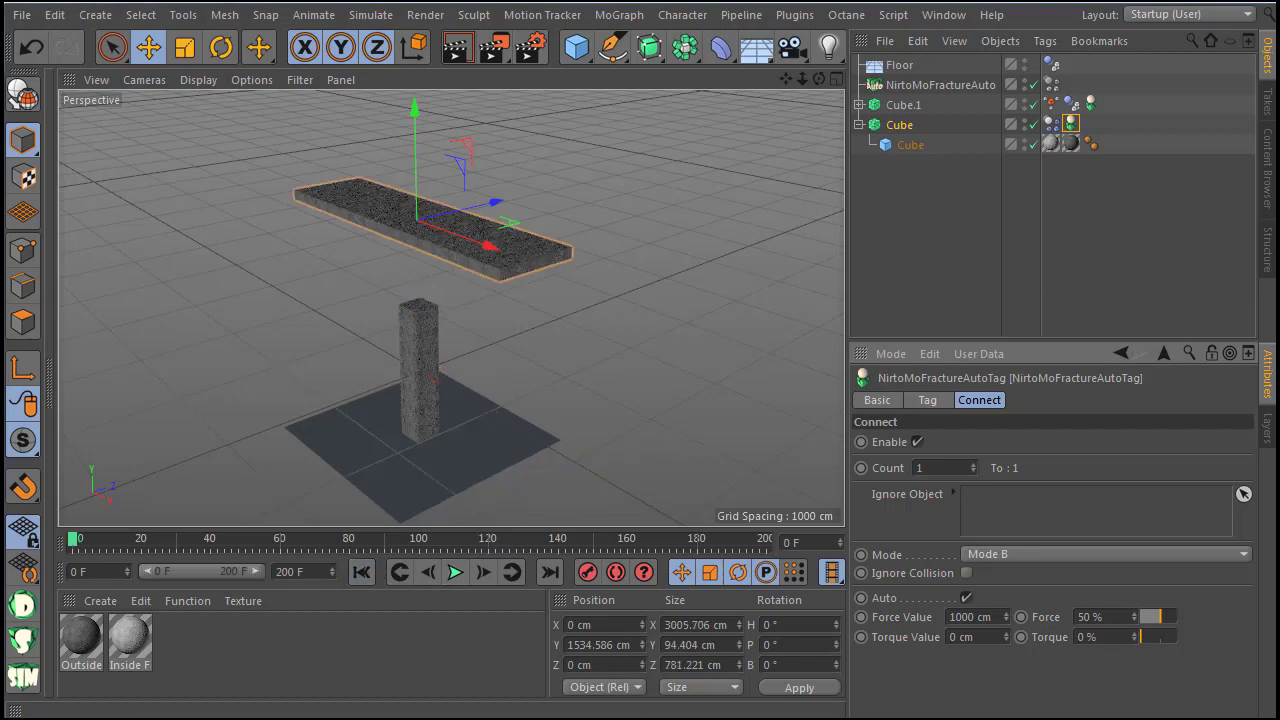
# Step: Switch the slab tag's Connect mode to Mode A and play the simulation
pyautogui.click(1002, 553)
pyautogui.click(992, 574)
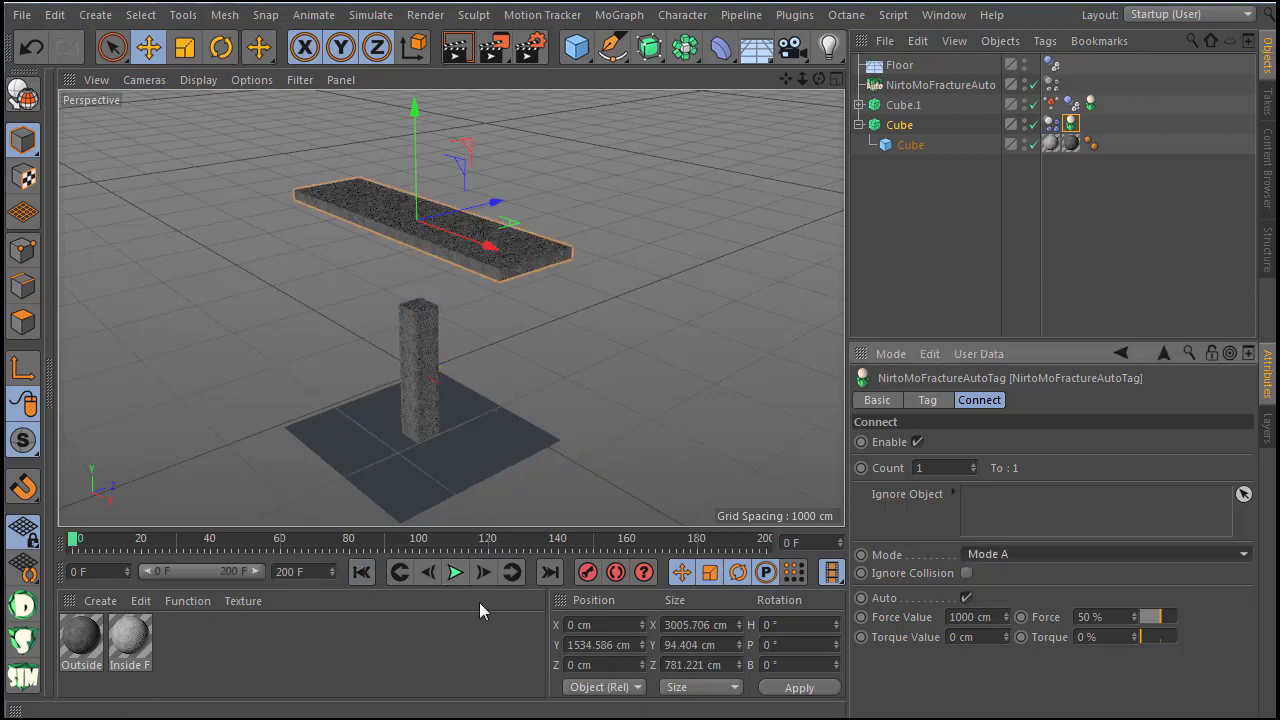
pyautogui.click(458, 572)
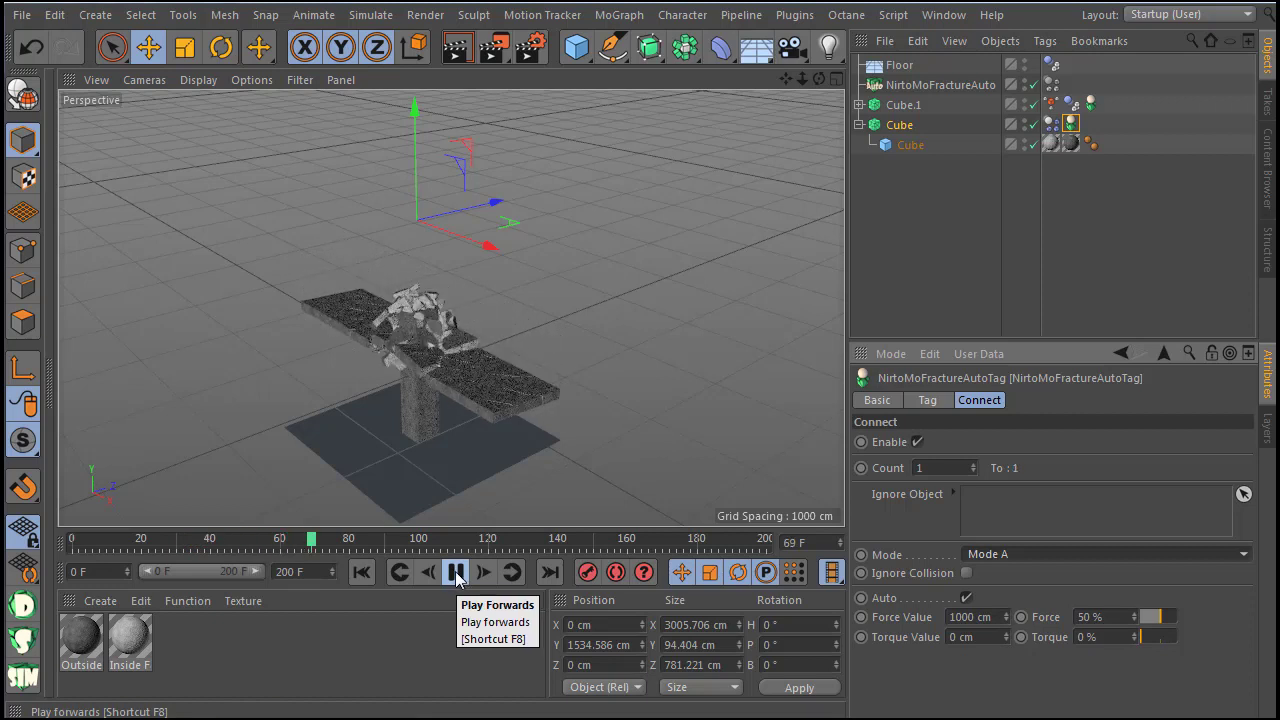
# Step: Set the slab tag's Connect Force to 100 %, replay the simulation, and return to frame 0
pyautogui.doubleClick(1092, 616)
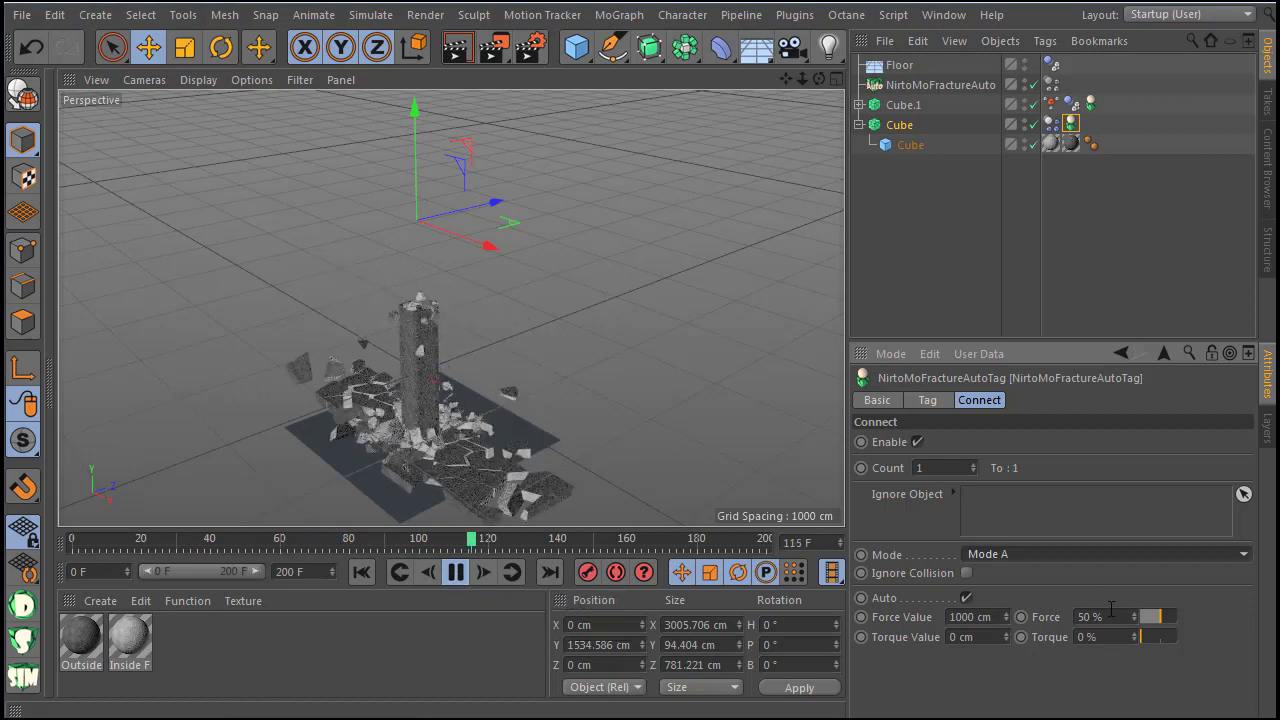
pyautogui.write('100')
pyautogui.click(362, 573)
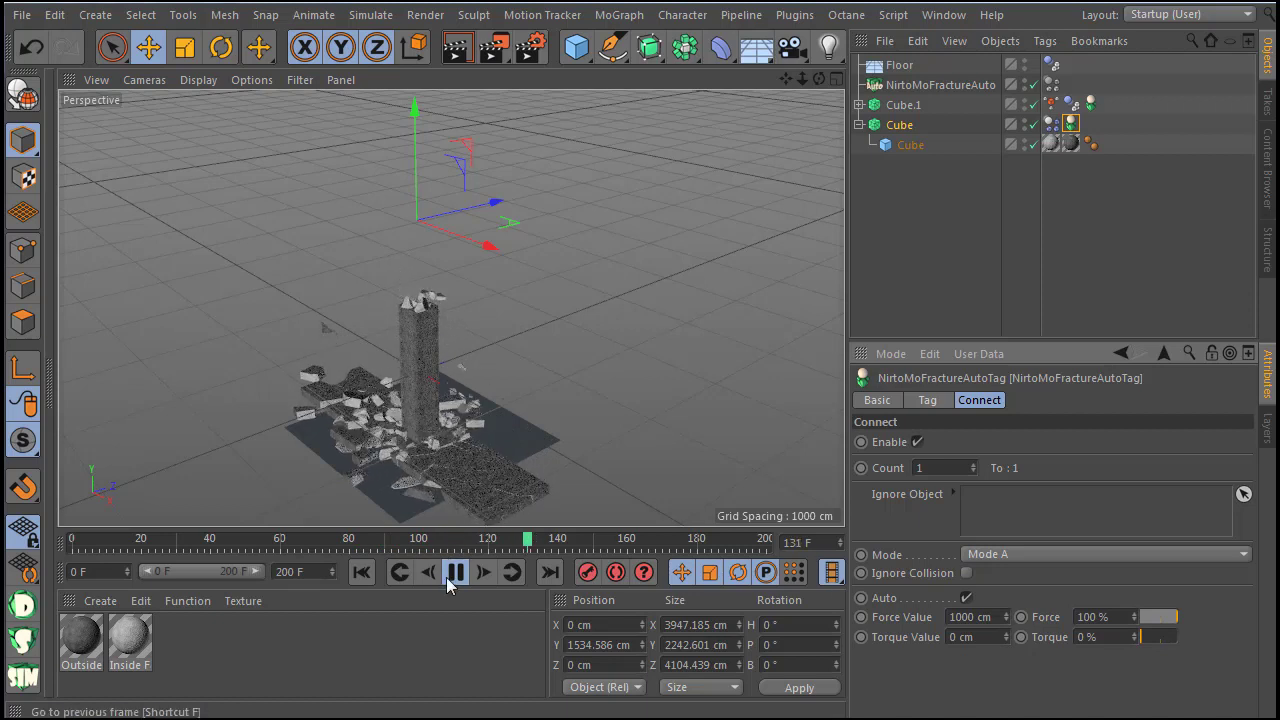
pyautogui.click(452, 574)
pyautogui.click(361, 572)
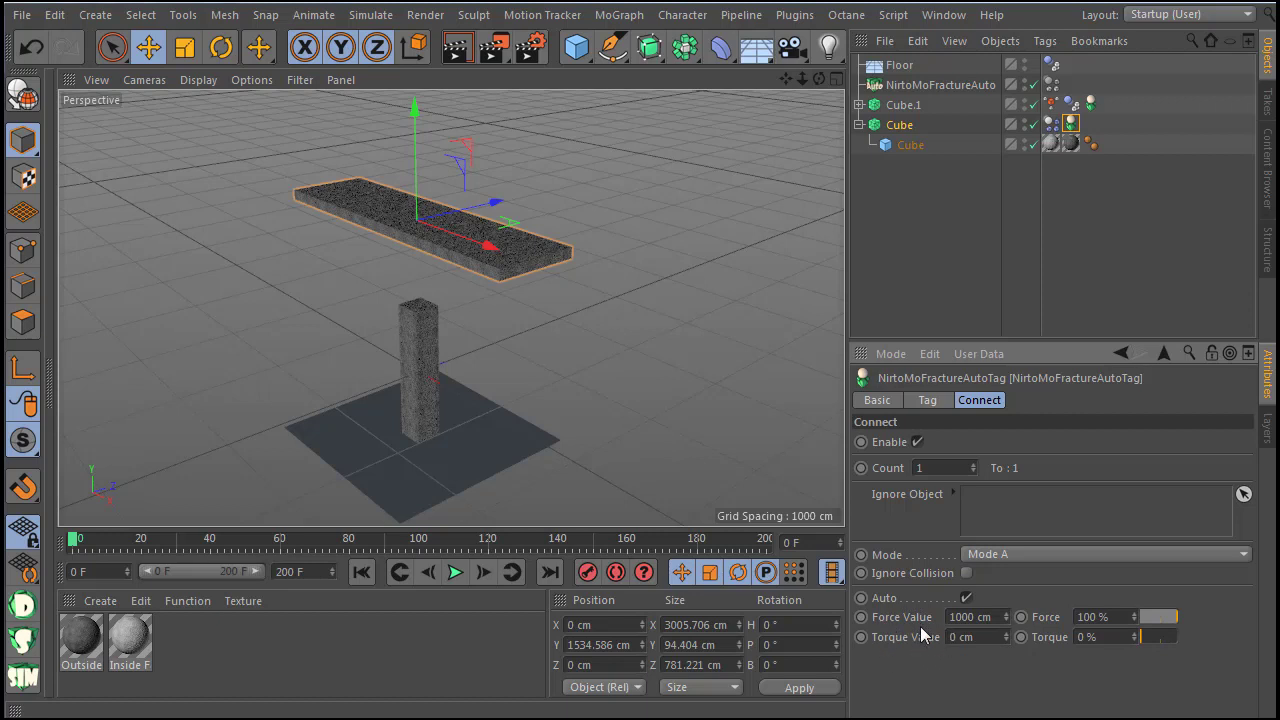
# Step: Delete the floor from the scene
pyautogui.scroll(-2, 497, 174)
pyautogui.scroll(1, 445, 337)
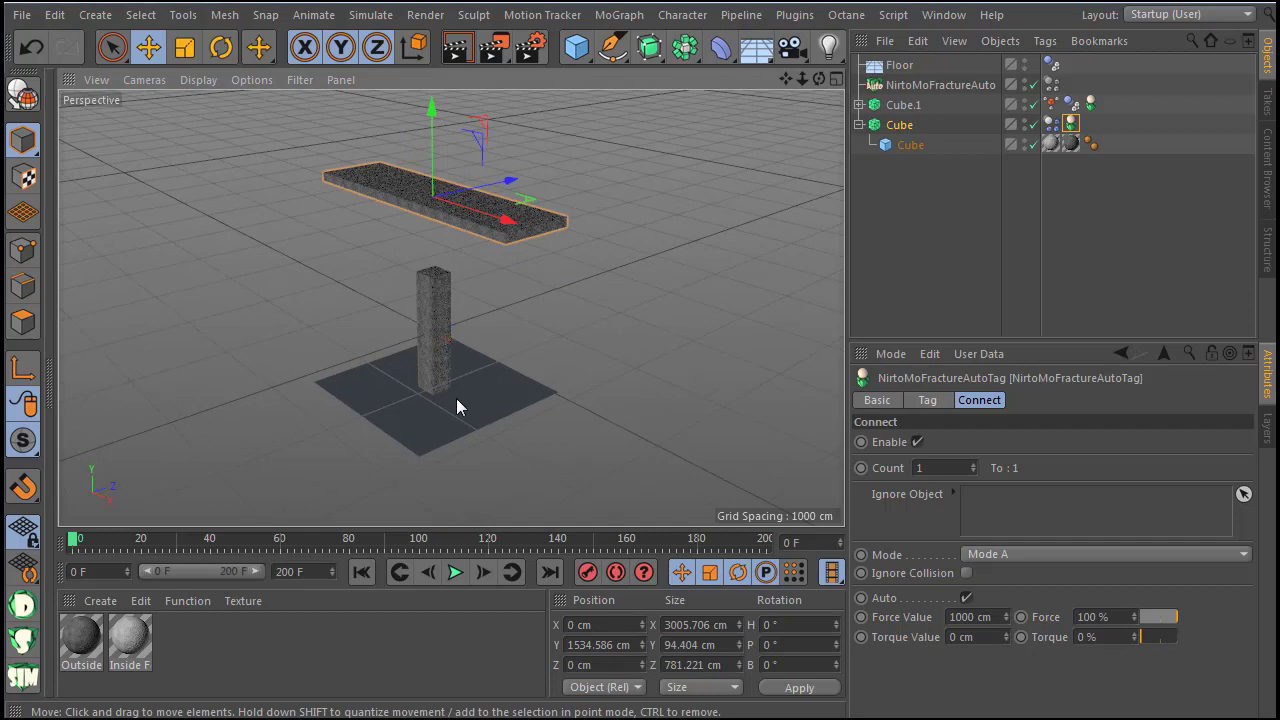
pyautogui.click(900, 65)
pyautogui.press('Delete')
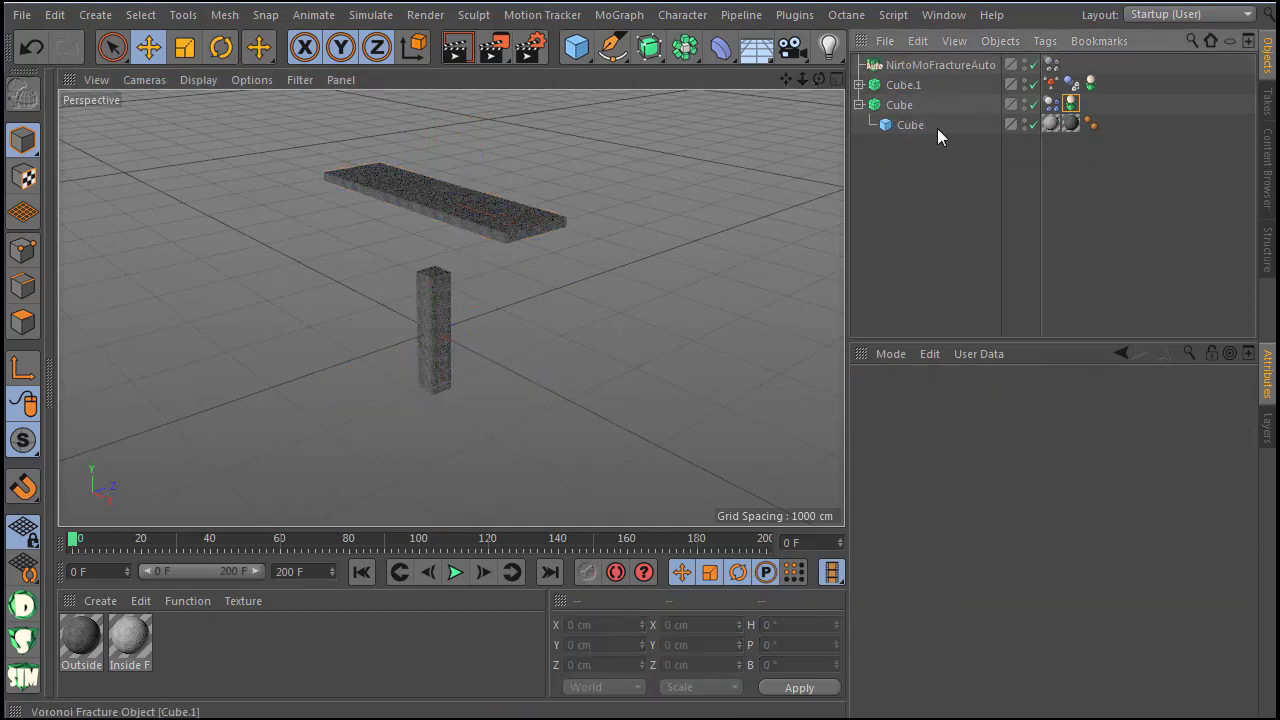
# Step: Duplicate the fractured pillar and move the copy to about X 951 cm and Y -439 cm
pyautogui.click(910, 126)
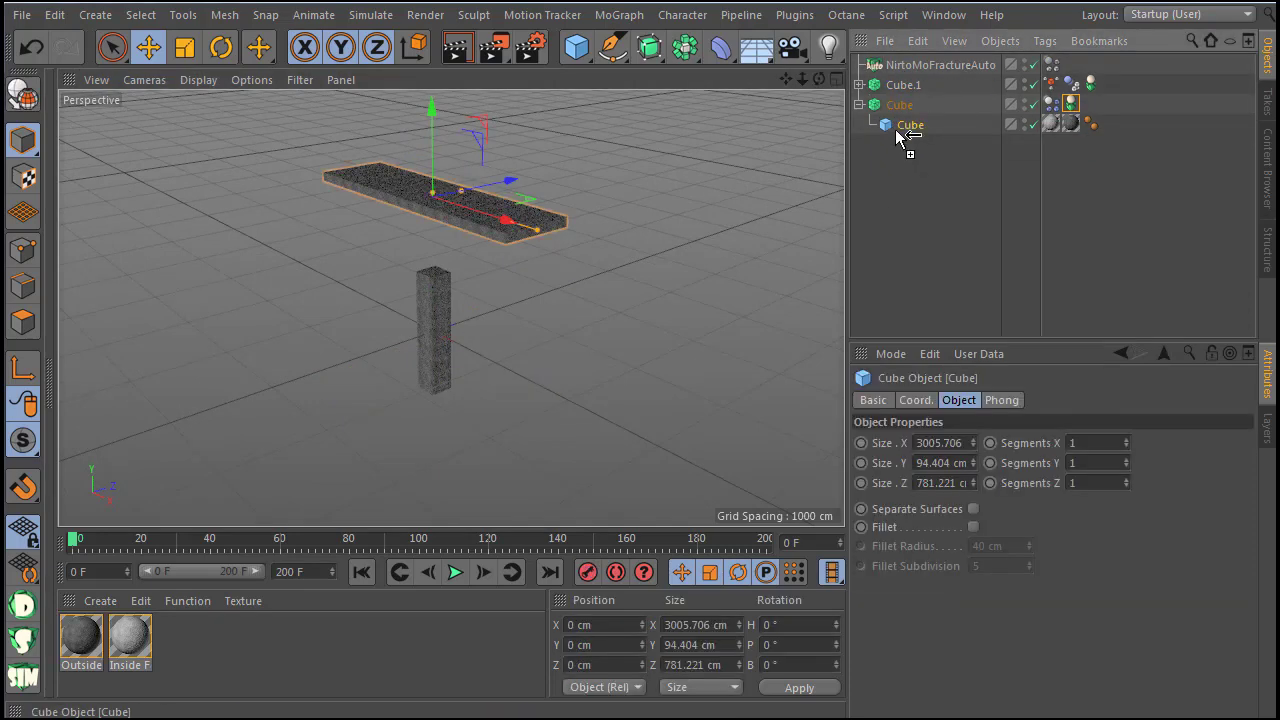
pyautogui.click(859, 85)
pyautogui.click(888, 85)
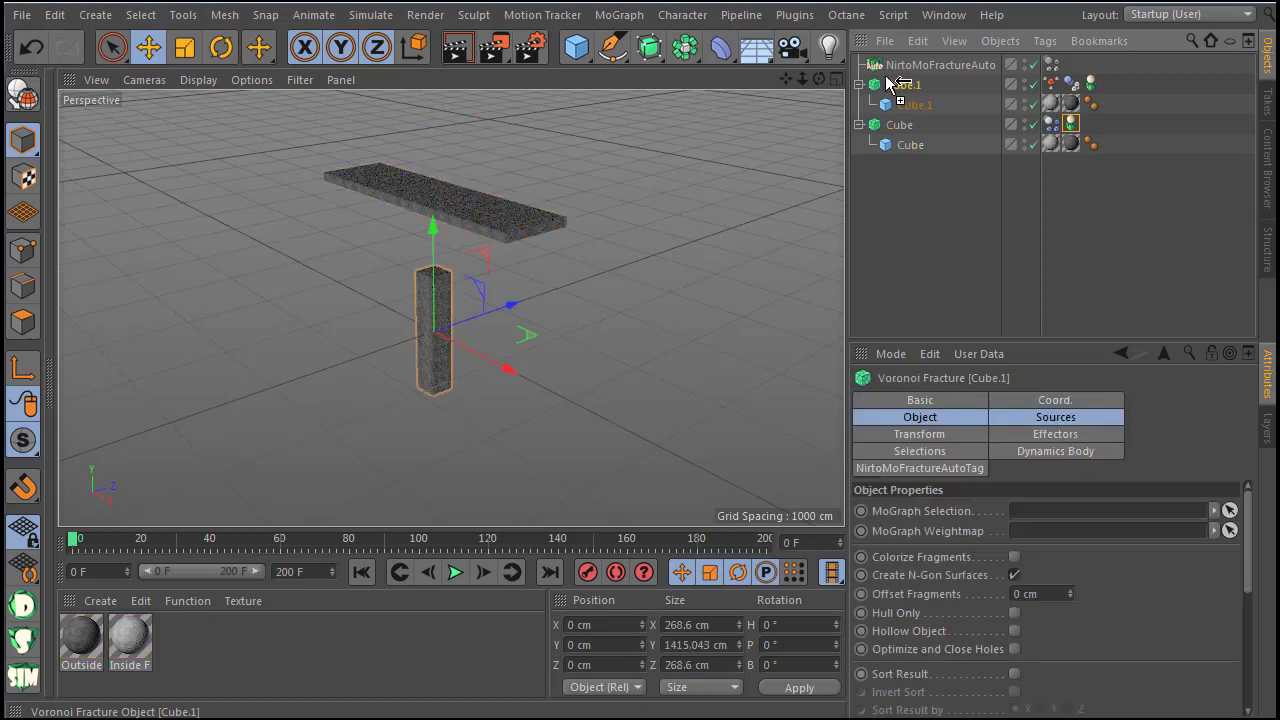
pyautogui.keyDown('ctrl'); pyautogui.moveTo(886, 80); pyautogui.dragTo(886, 76); pyautogui.keyUp('ctrl')
pyautogui.moveTo(510, 368); pyautogui.dragTo(560, 393)
pyautogui.moveTo(486, 259); pyautogui.dragTo(487, 298)
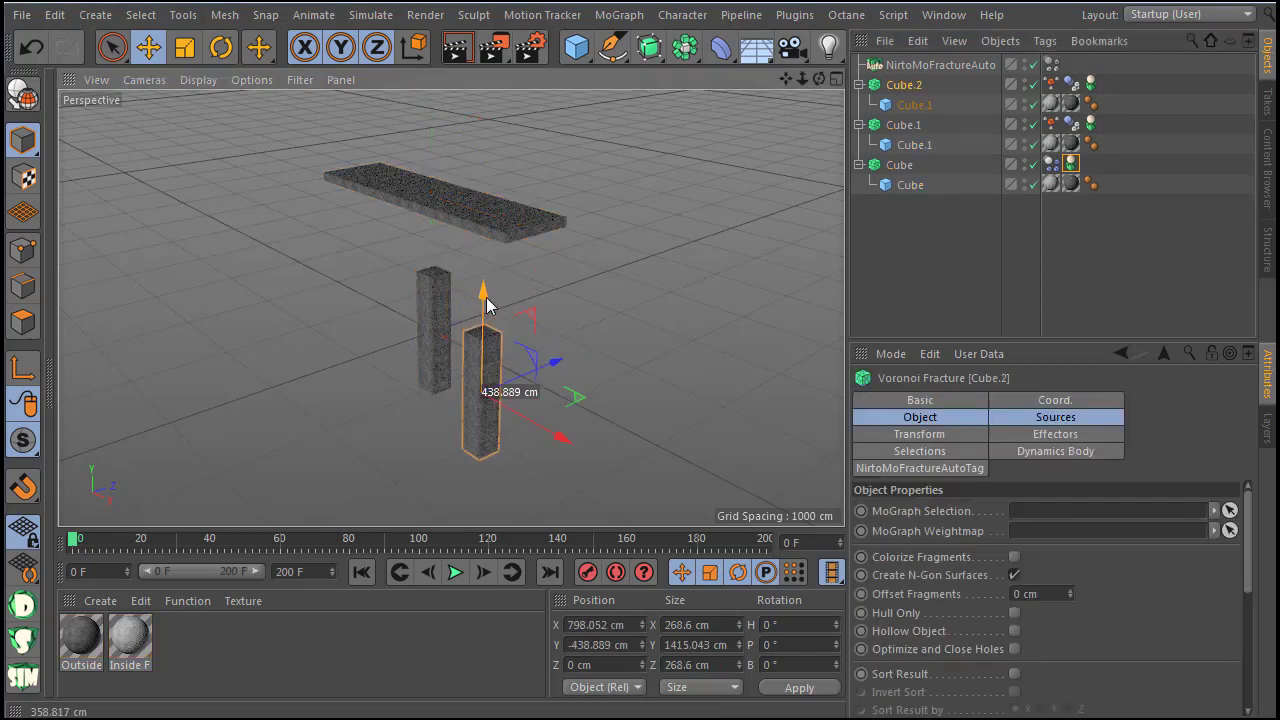
pyautogui.moveTo(543, 429); pyautogui.dragTo(555, 438)
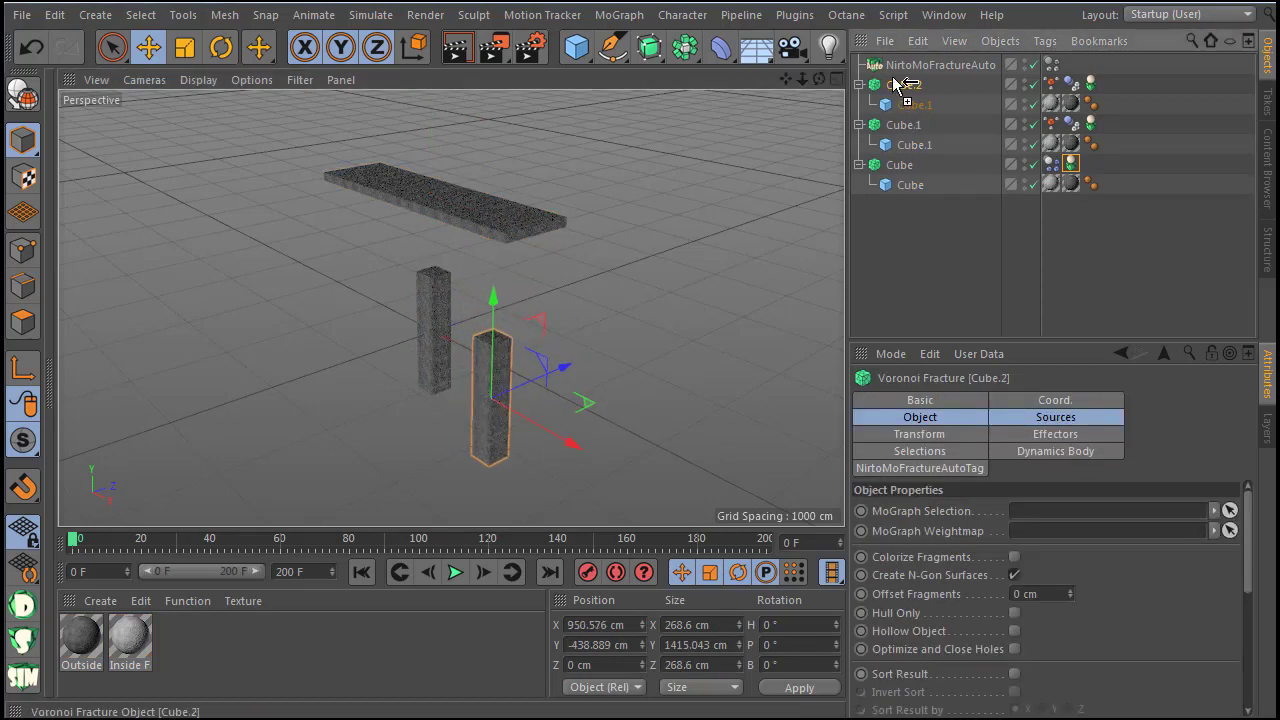
# Step: Duplicate the moved pillar and shift the copy along X to about -1110 cm, on the other side of the original
pyautogui.keyDown('ctrl'); pyautogui.moveTo(900, 94); pyautogui.dragTo(902, 100); pyautogui.keyUp('ctrl')
pyautogui.moveTo(565, 438); pyautogui.dragTo(432, 393)
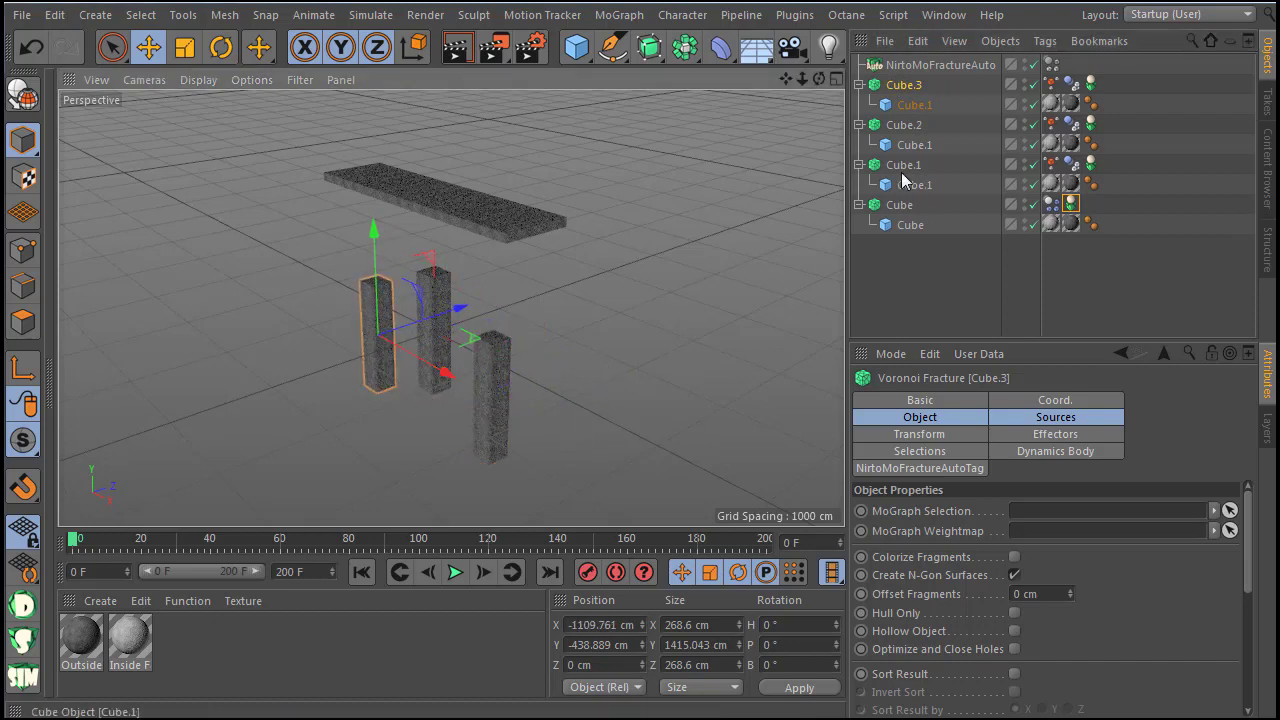
pyautogui.scroll(-1, 563, 195)
# Step: Add a new floor and lower it beneath the pillars to about -1295 cm in Y
pyautogui.click(757, 48)
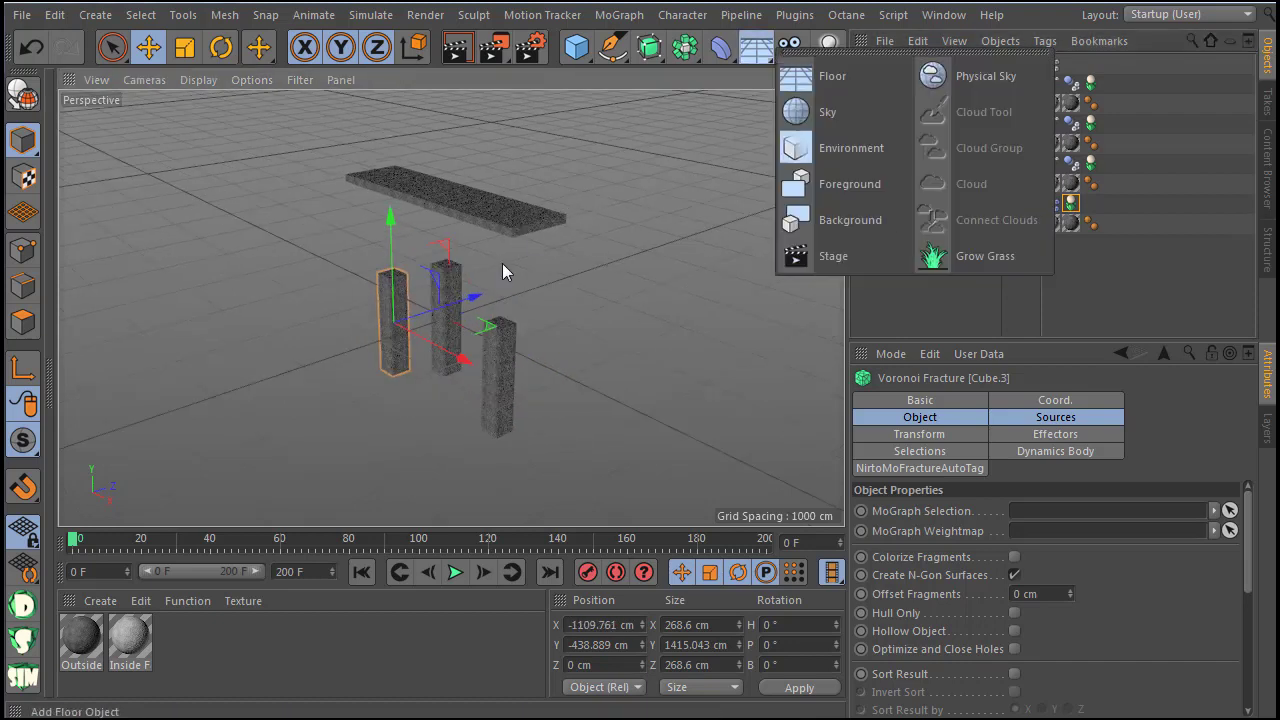
pyautogui.click(822, 50)
pyautogui.click(823, 68)
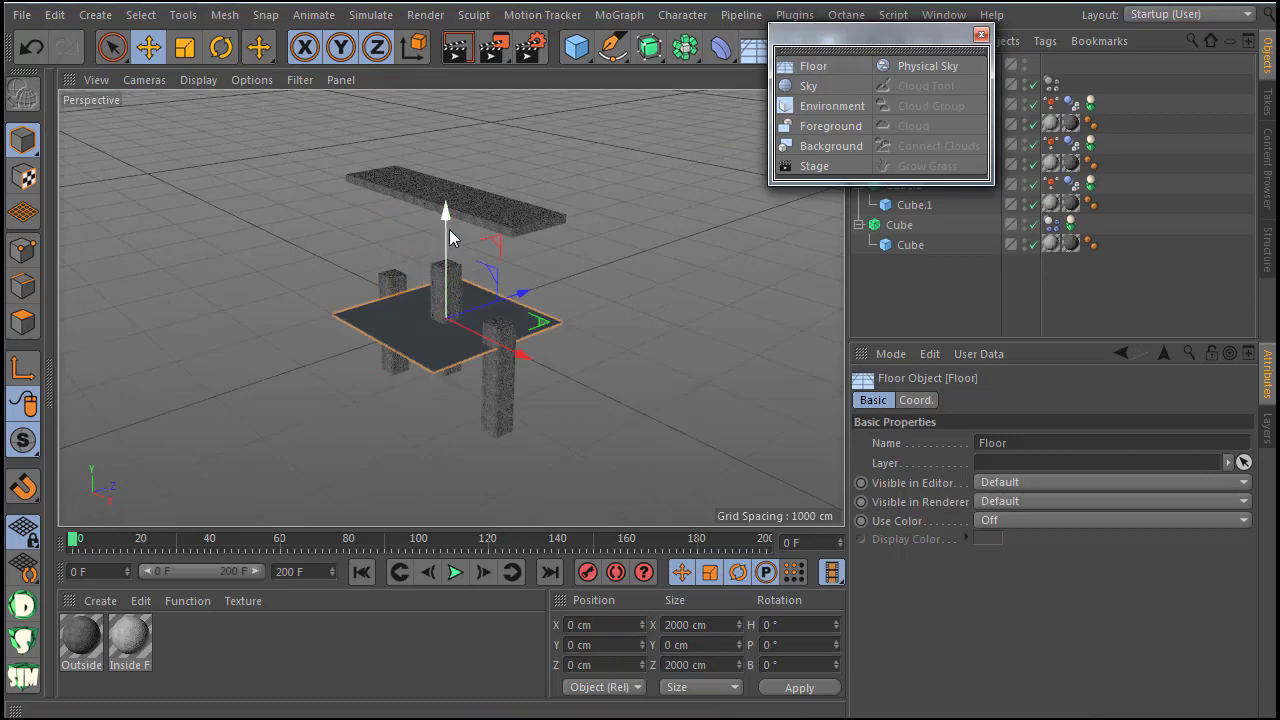
pyautogui.moveTo(443, 214); pyautogui.dragTo(446, 335)
pyautogui.click(981, 35)
# Step: Give the new floor a Collider Body simulation tag and clear the selection
pyautogui.rightClick(895, 68)
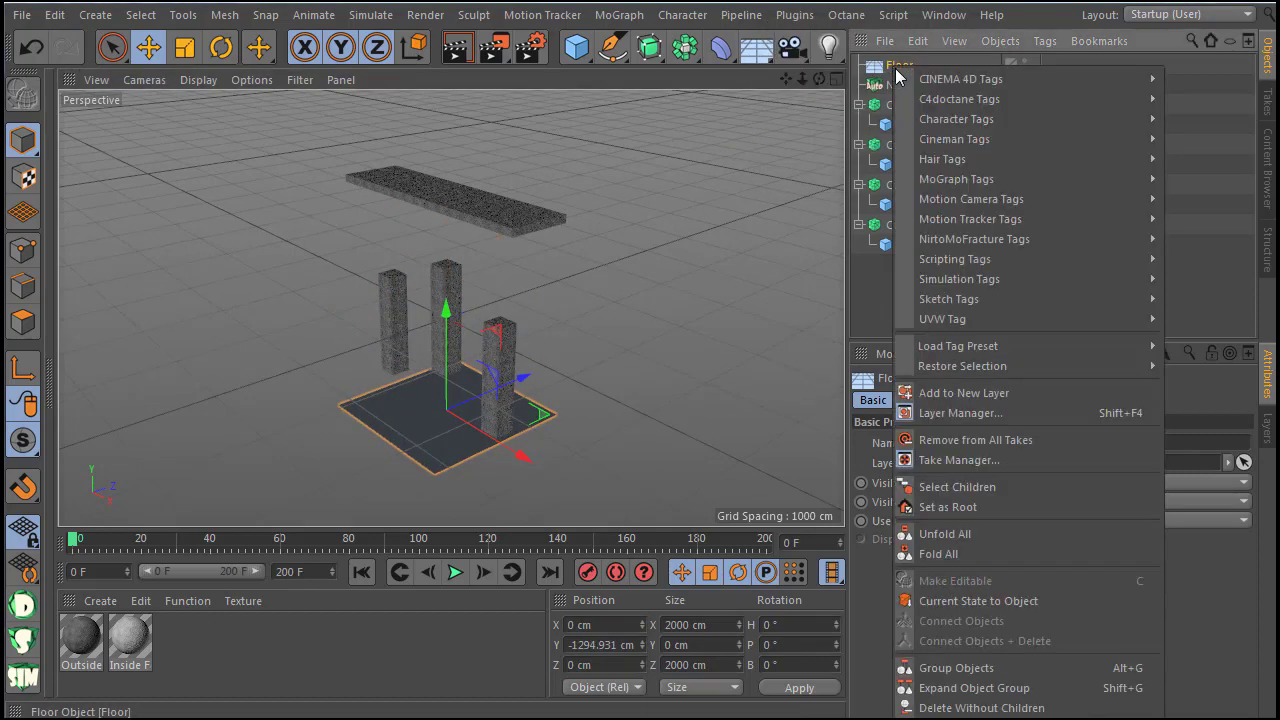
pyautogui.moveTo(1130, 284)
pyautogui.click(1219, 319)
pyautogui.click(900, 277)
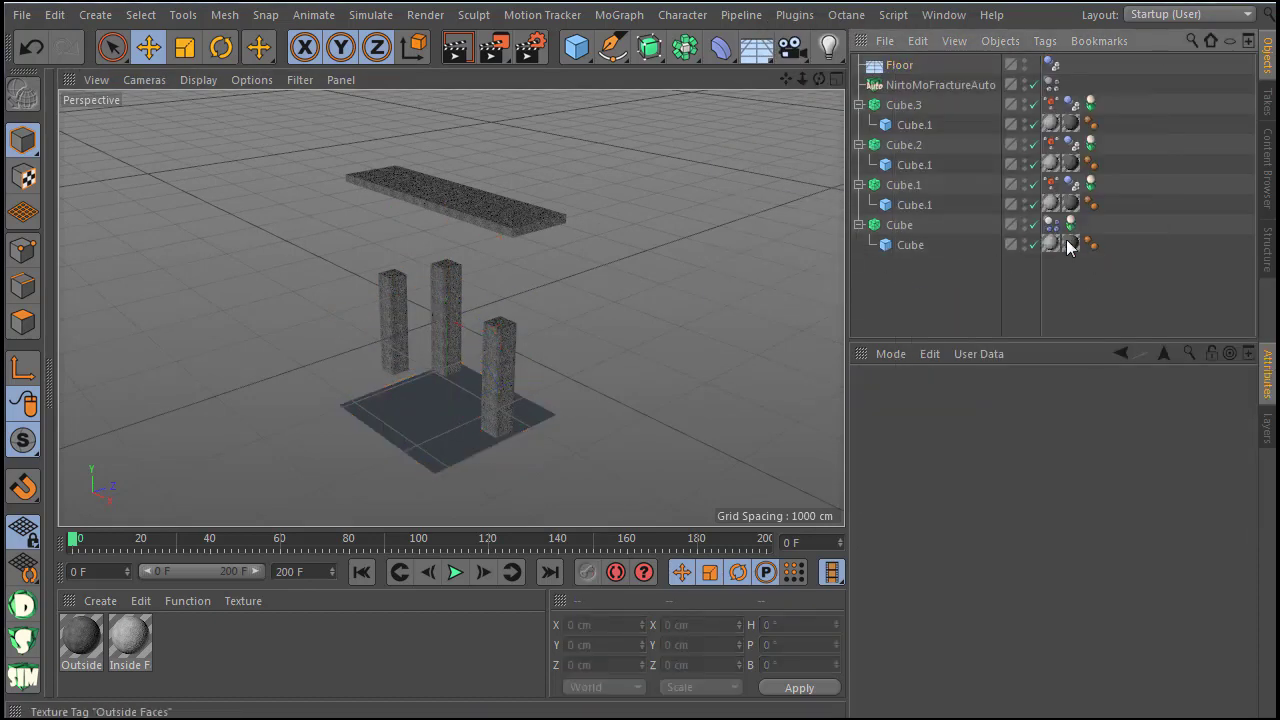
# Step: Set the Connect mode of the slab's NirtoMoFractureAuto tag to Mode B
pyautogui.click(499, 231)
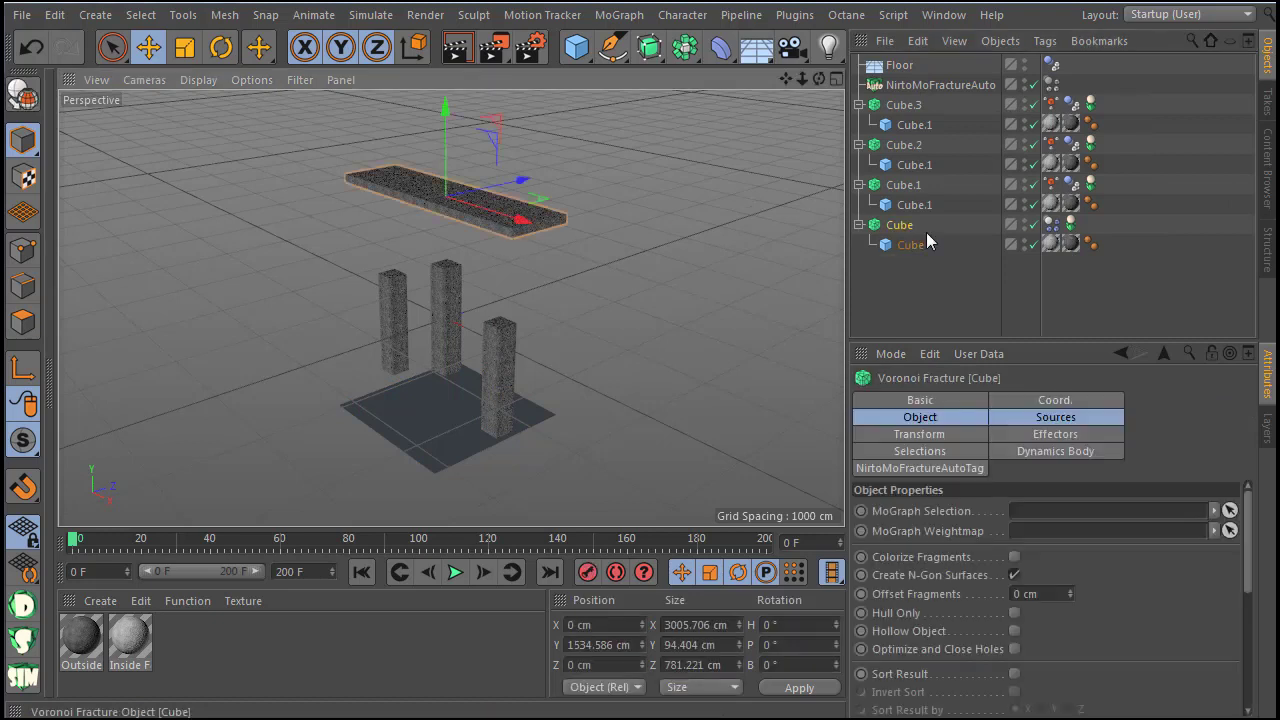
pyautogui.click(1071, 224)
pyautogui.click(991, 556)
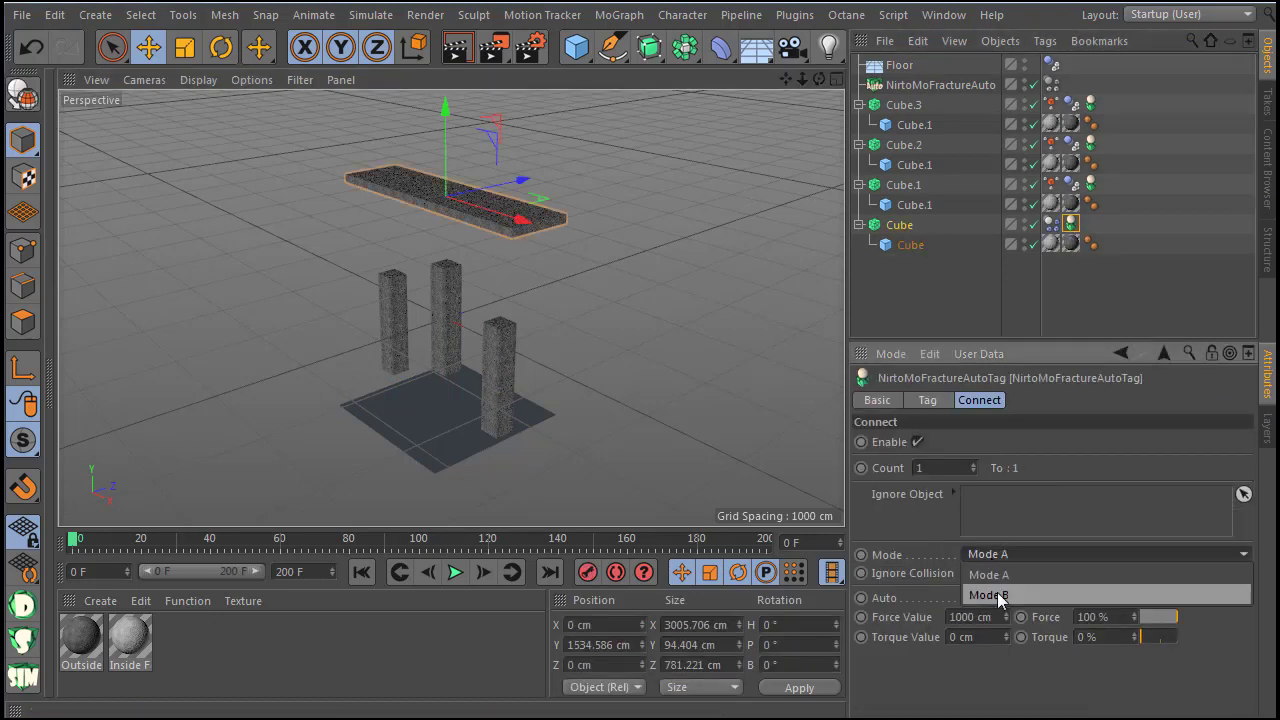
pyautogui.click(997, 592)
# Step: Lower the two outer pillars towards the floor, placing Cube.3 at about -613 cm in Y
pyautogui.scroll(-1, 430, 342)
pyautogui.scroll(1, 430, 342)
pyautogui.click(506, 349)
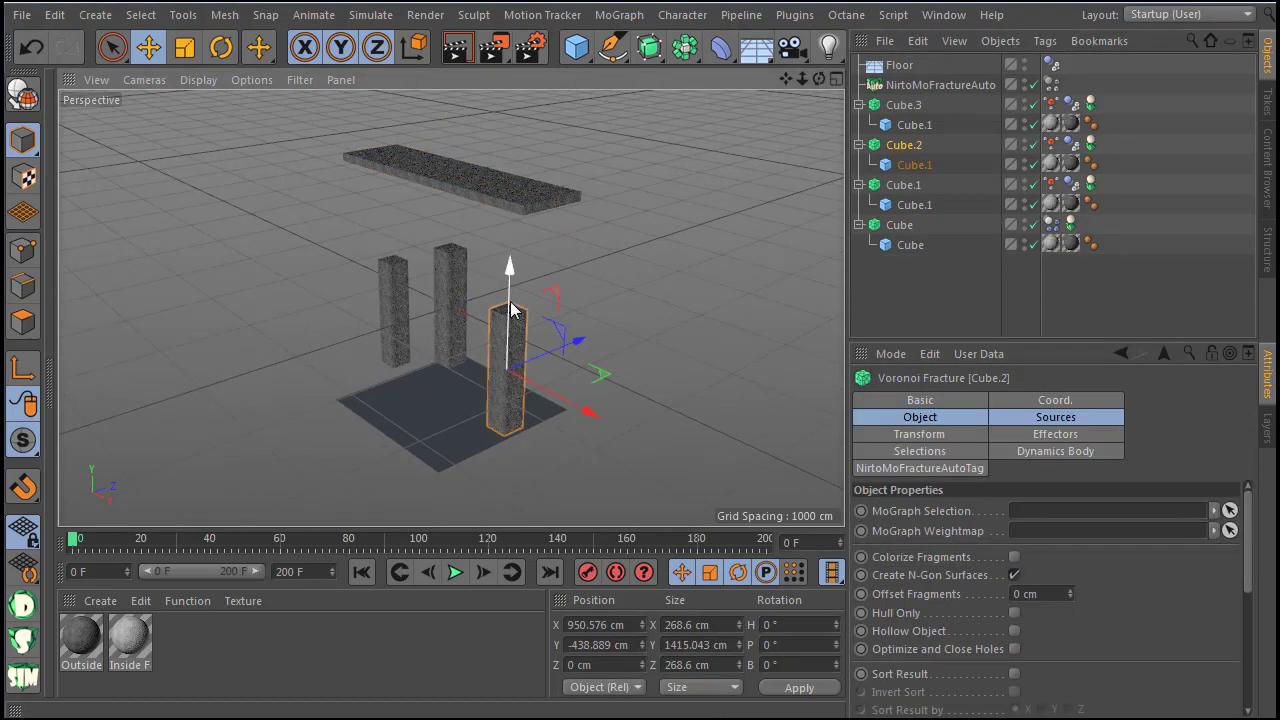
pyautogui.moveTo(510, 303); pyautogui.dragTo(510, 316)
pyautogui.click(398, 282)
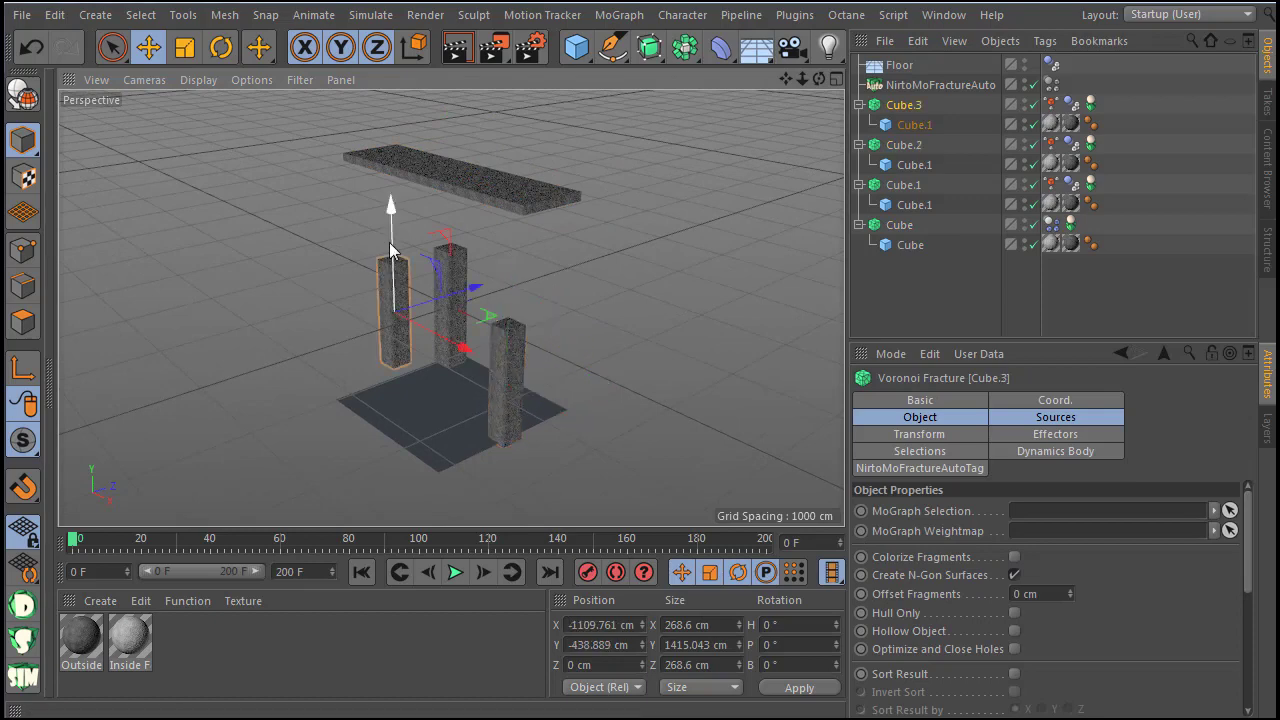
# Step: Set the Connect Force of the slab's NirtoMoFractureAuto tag to 50 % and run the simulation from a lower viewing angle
pyautogui.click(1090, 104)
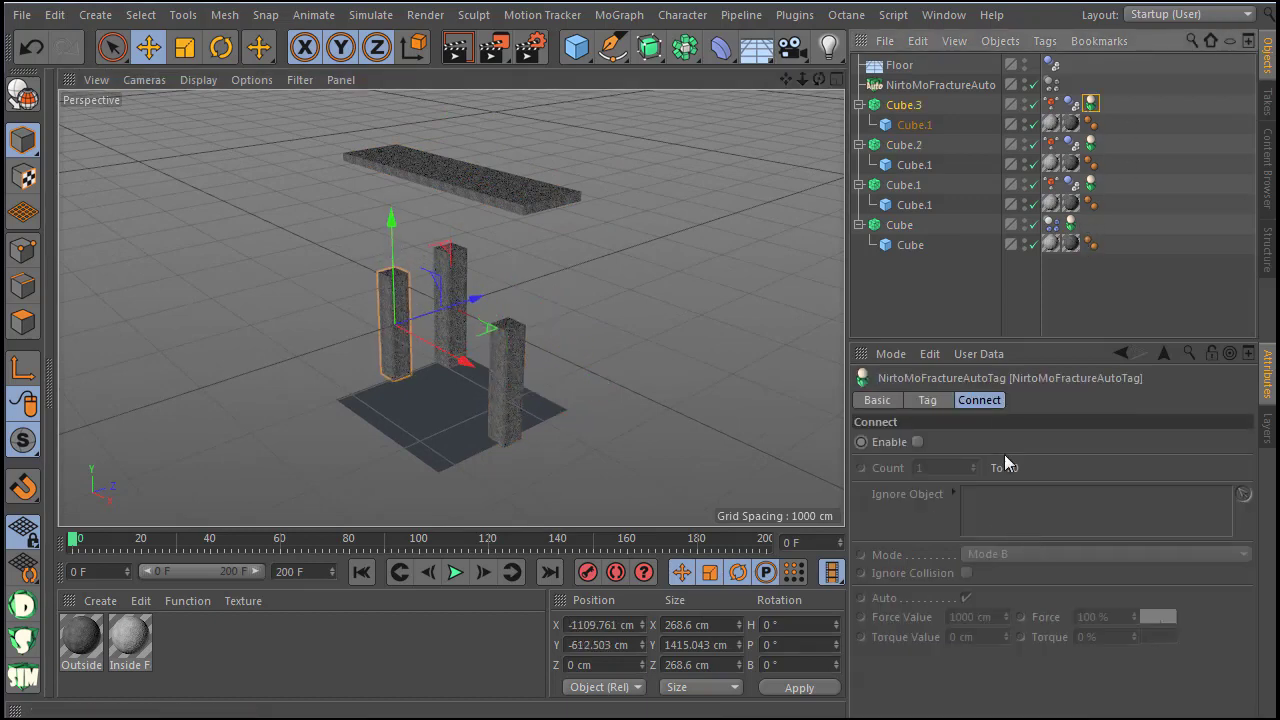
pyautogui.click(1096, 187)
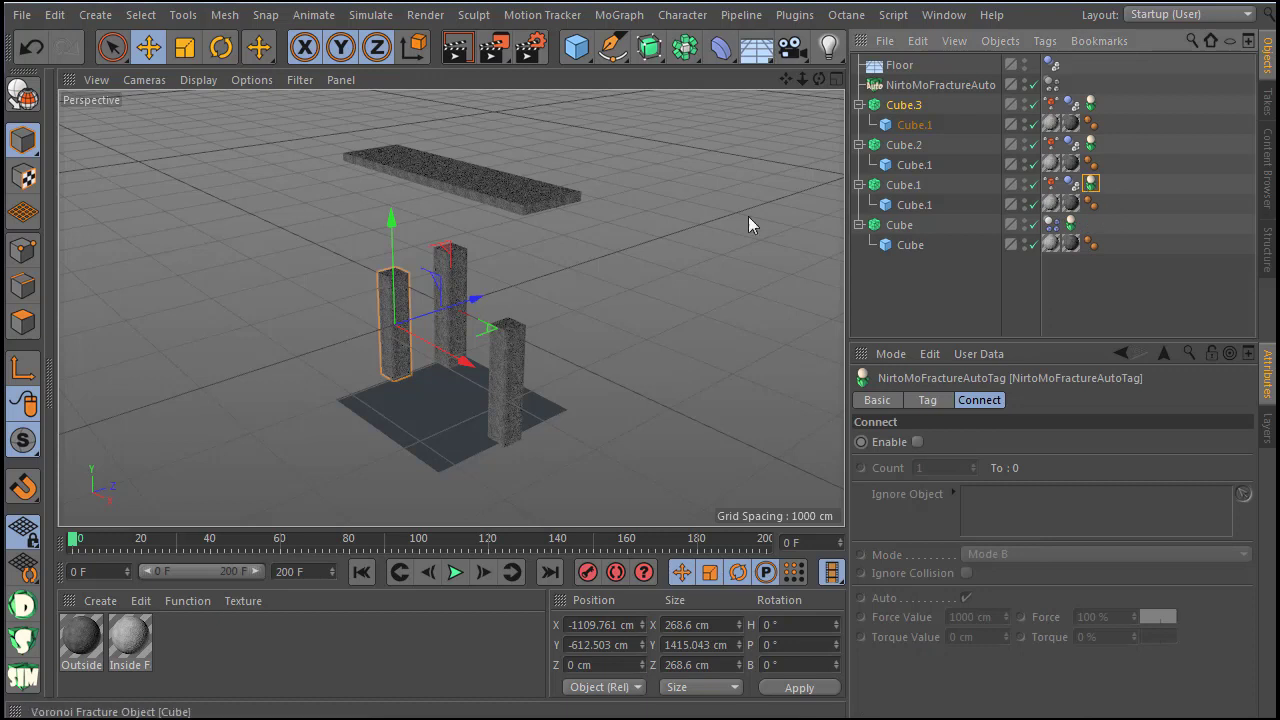
pyautogui.click(476, 190)
pyautogui.click(1072, 225)
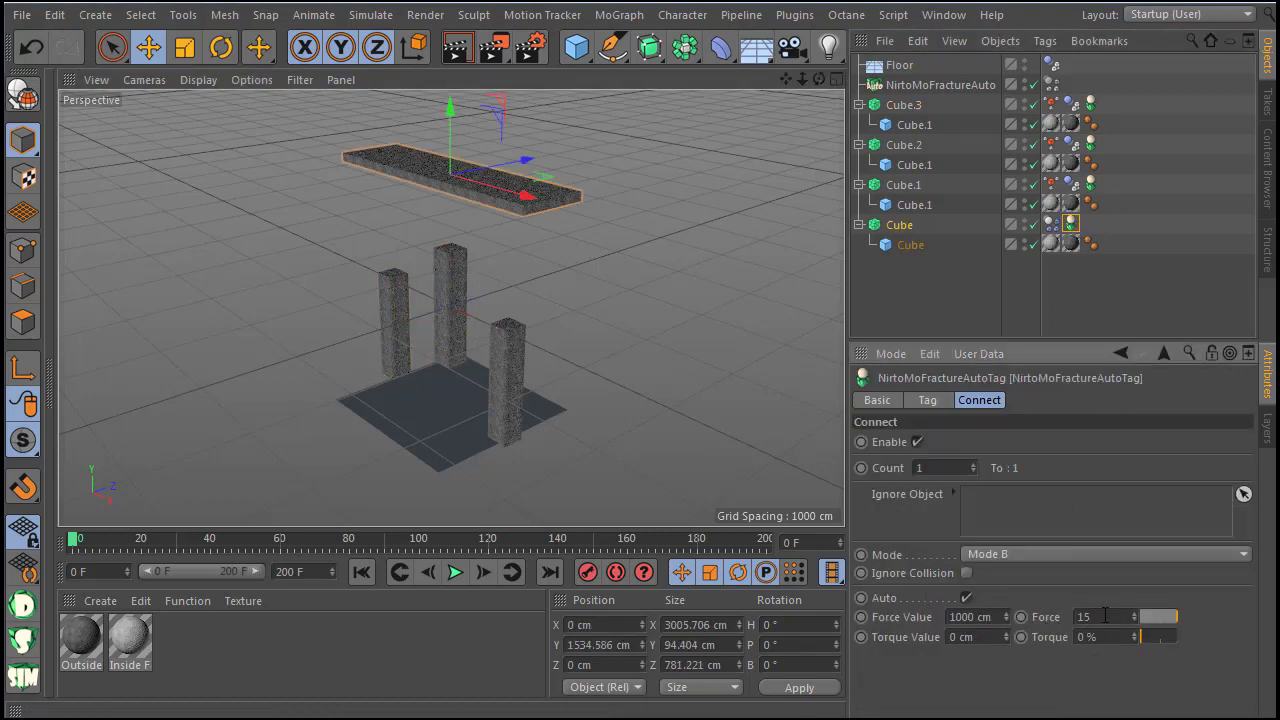
pyautogui.write('50')
pyautogui.press('Return')
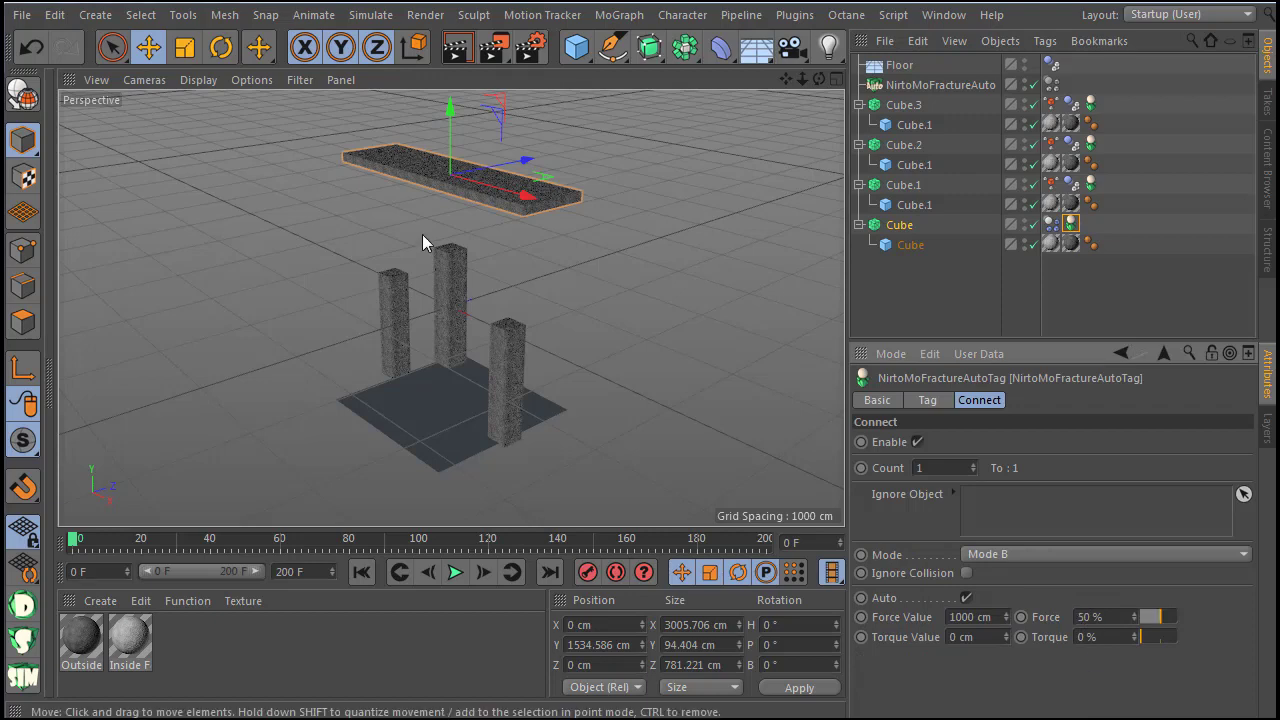
pyautogui.moveTo(819, 78); pyautogui.dragTo(840, 50)
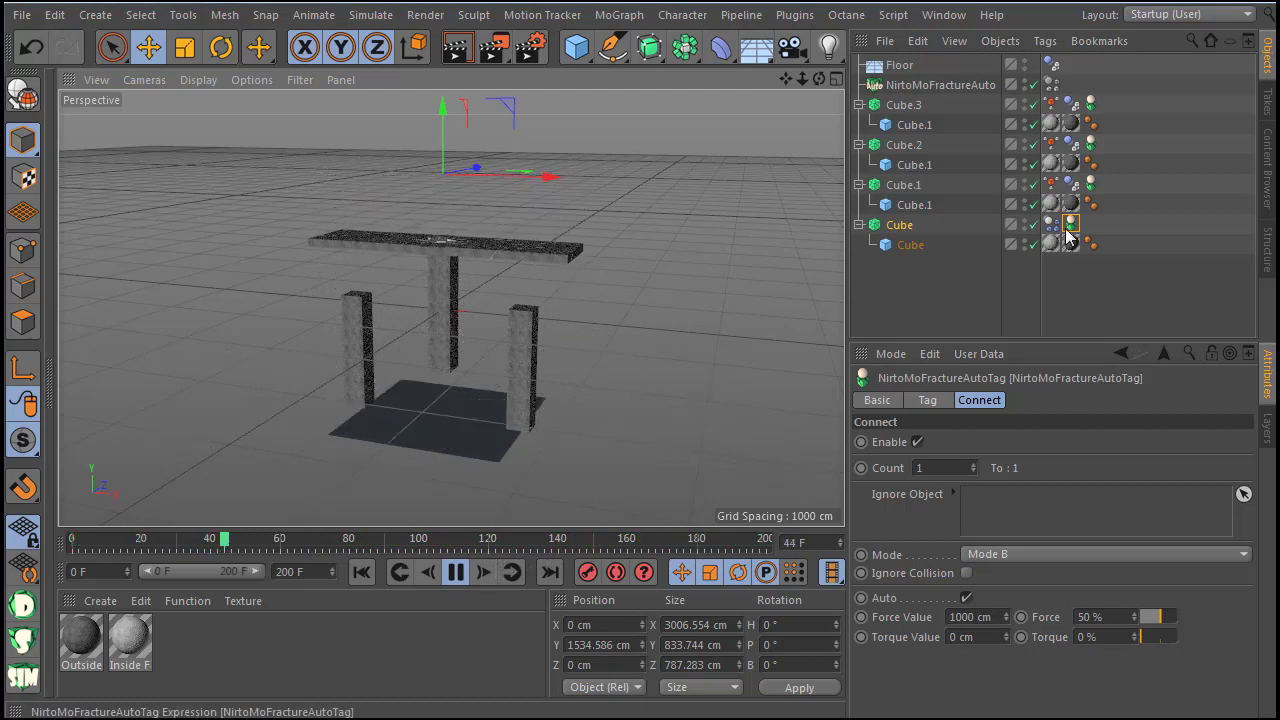
# Step: Set the slab tag's Connect Force to 25 % and replay the simulation from the start to about frame 154
pyautogui.doubleClick(1090, 616)
pyautogui.write('25')
pyautogui.press('Return')
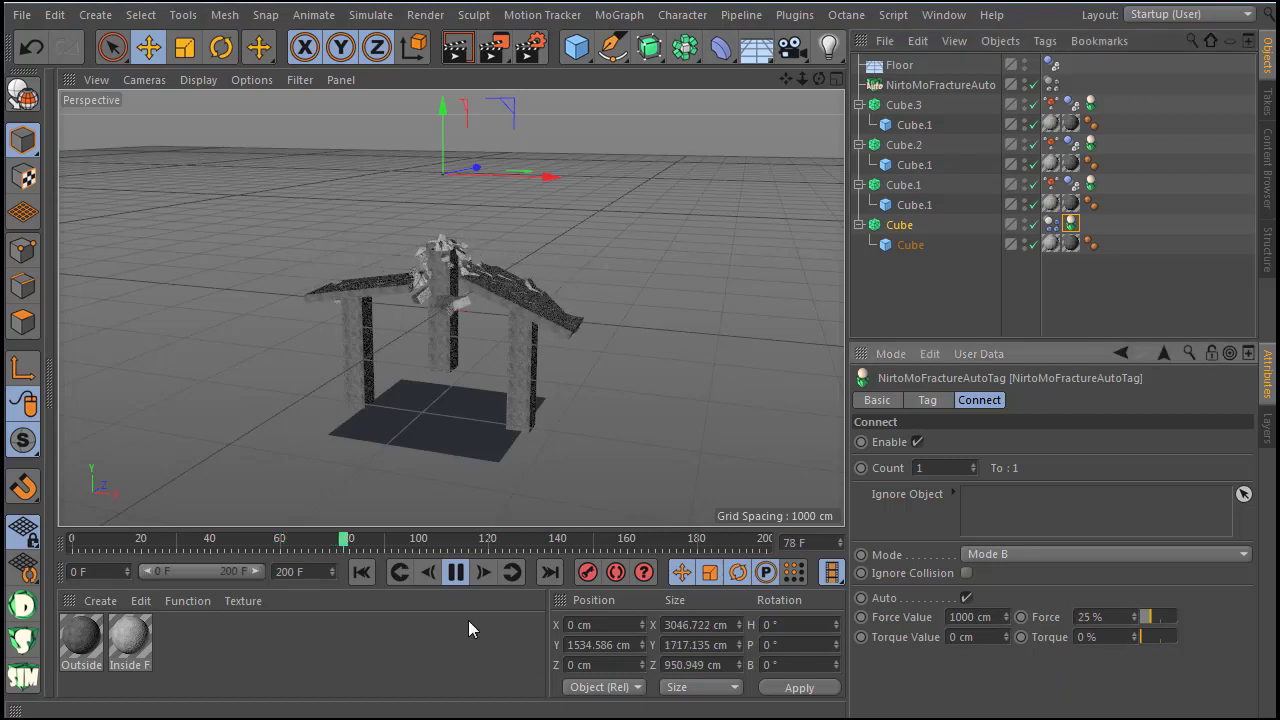
pyautogui.click(374, 580)
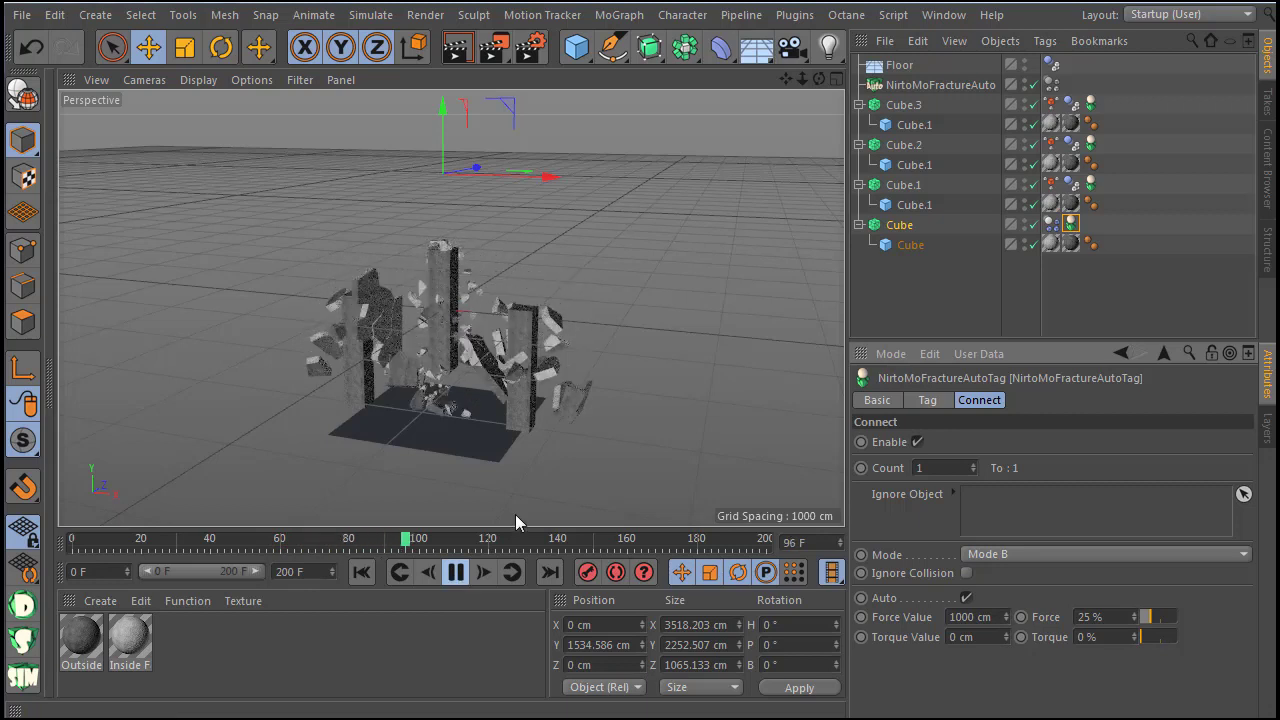
pyautogui.click(456, 571)
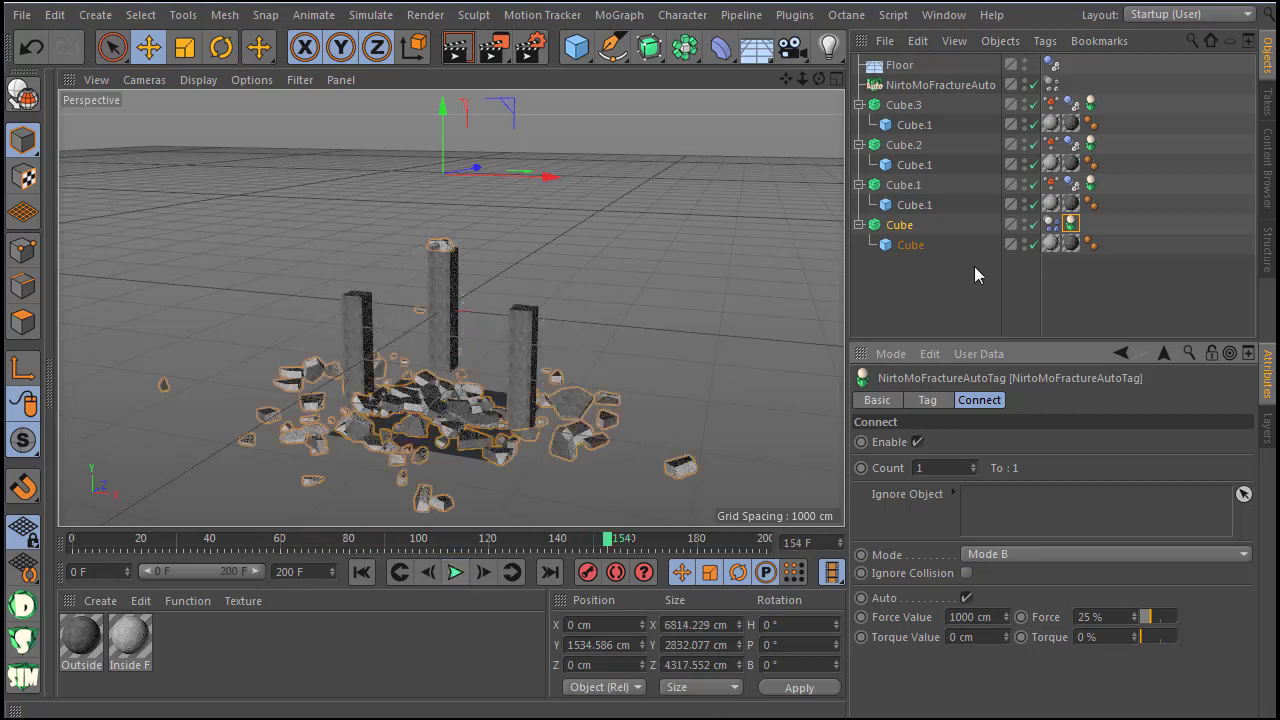
# Step: Replay the slab's fall to about frame 140 and review the Tag properties of its NirtoMoFractureAuto tag
pyautogui.click(361, 571)
pyautogui.click(1076, 229)
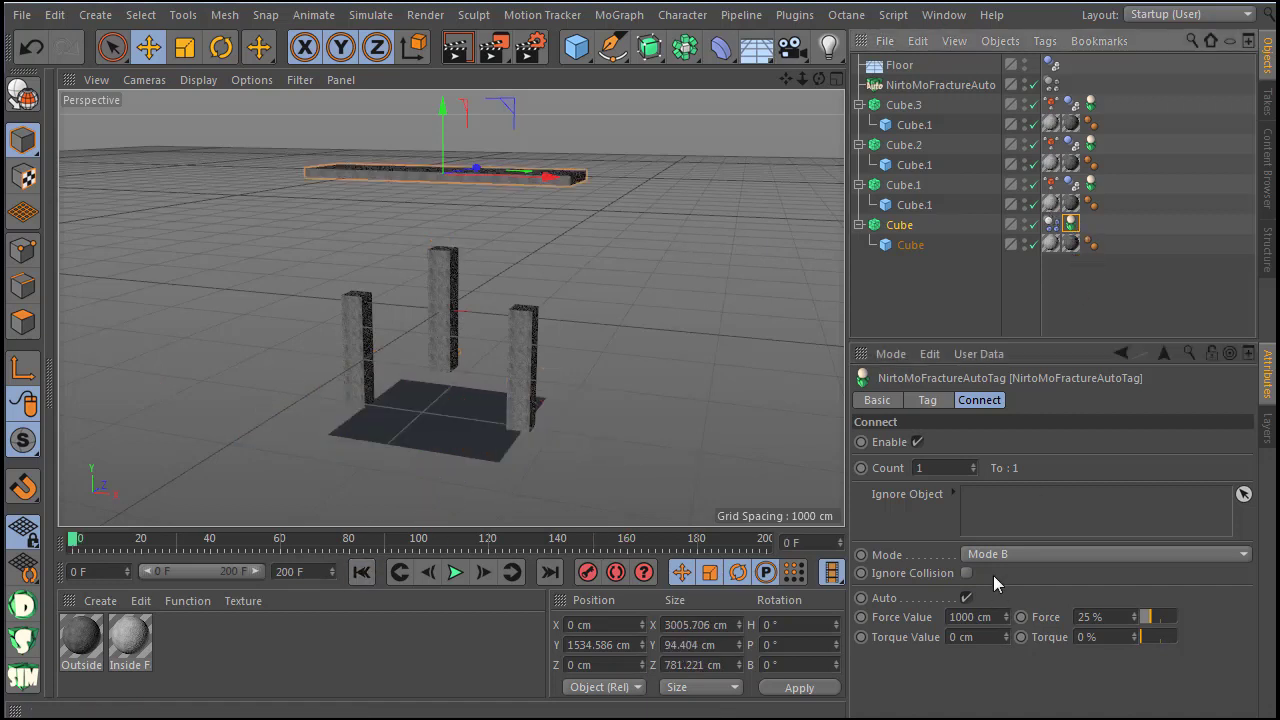
pyautogui.click(930, 401)
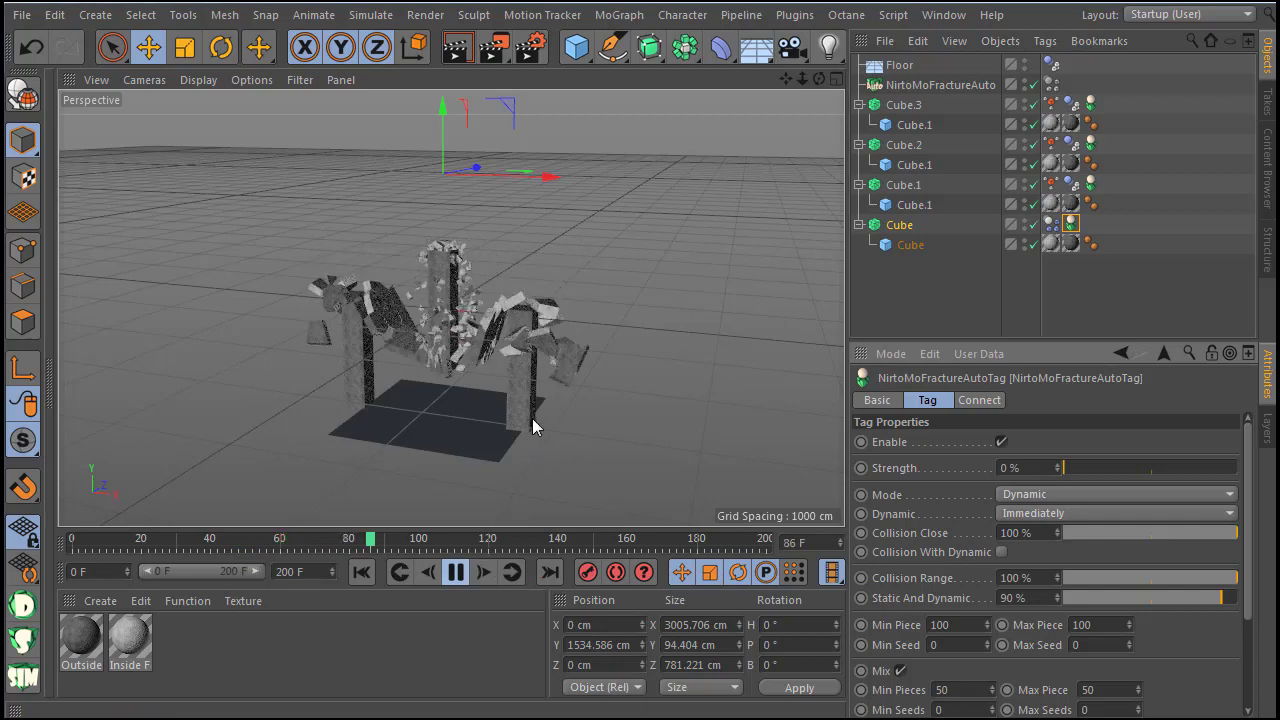
pyautogui.click(456, 574)
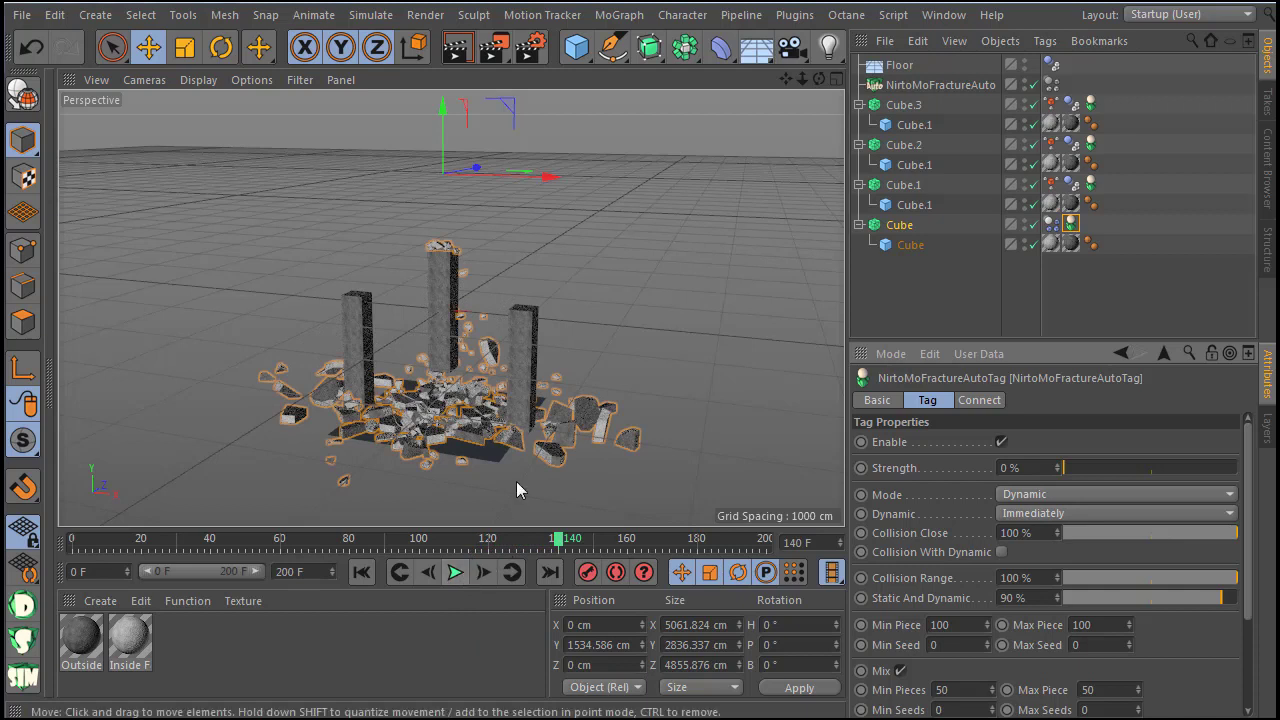
pyautogui.click(960, 226)
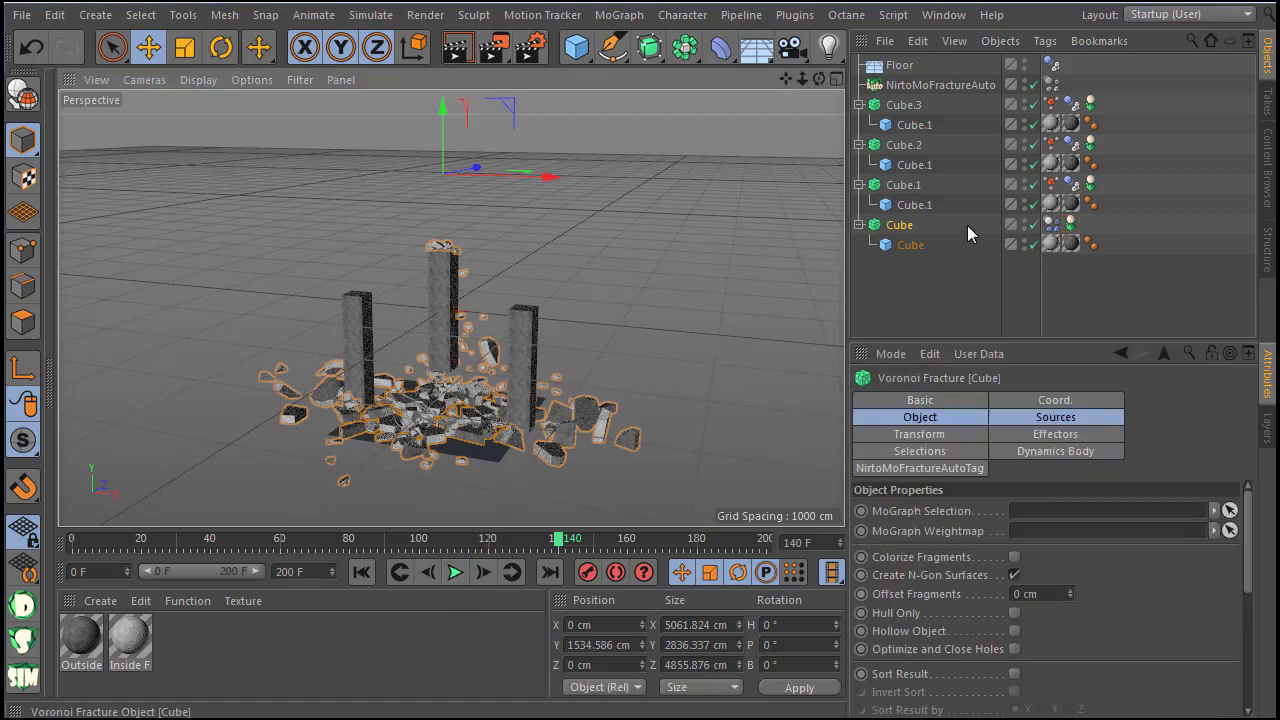
pyautogui.click(1070, 224)
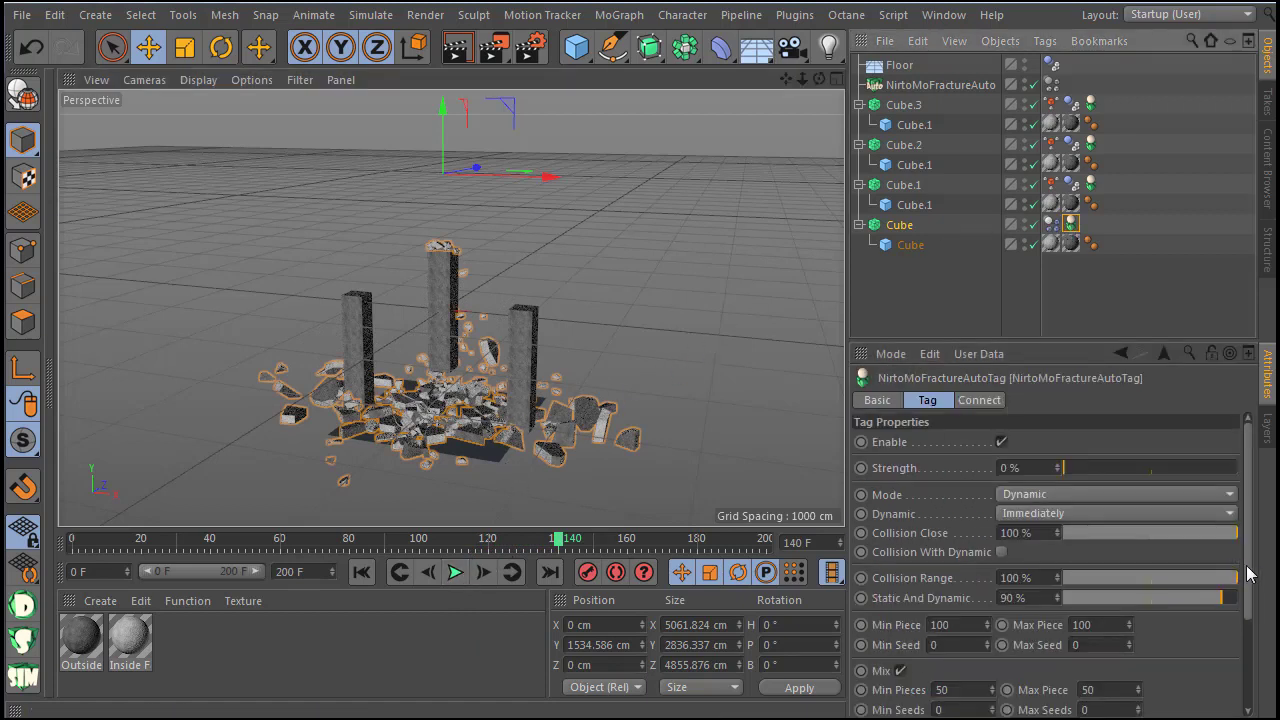
pyautogui.moveTo(1248, 574)
pyautogui.mouseDown()
pyautogui.moveTo(1248, 636)
pyautogui.moveTo(1238, 562)
pyautogui.mouseUp()
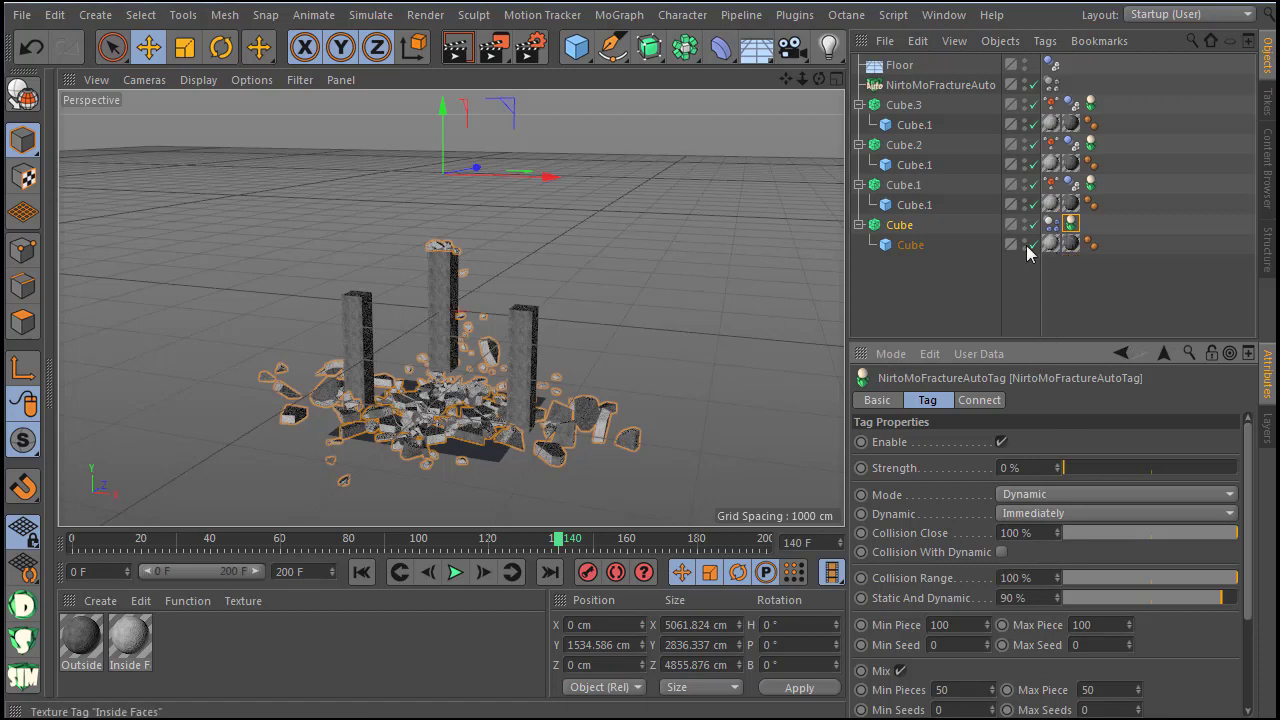
# Step: Set the Collision Range of the middle pillar's NirtoMoFractureAuto tag to 50 % and replay the simulation from the start
pyautogui.click(362, 571)
pyautogui.click(434, 286)
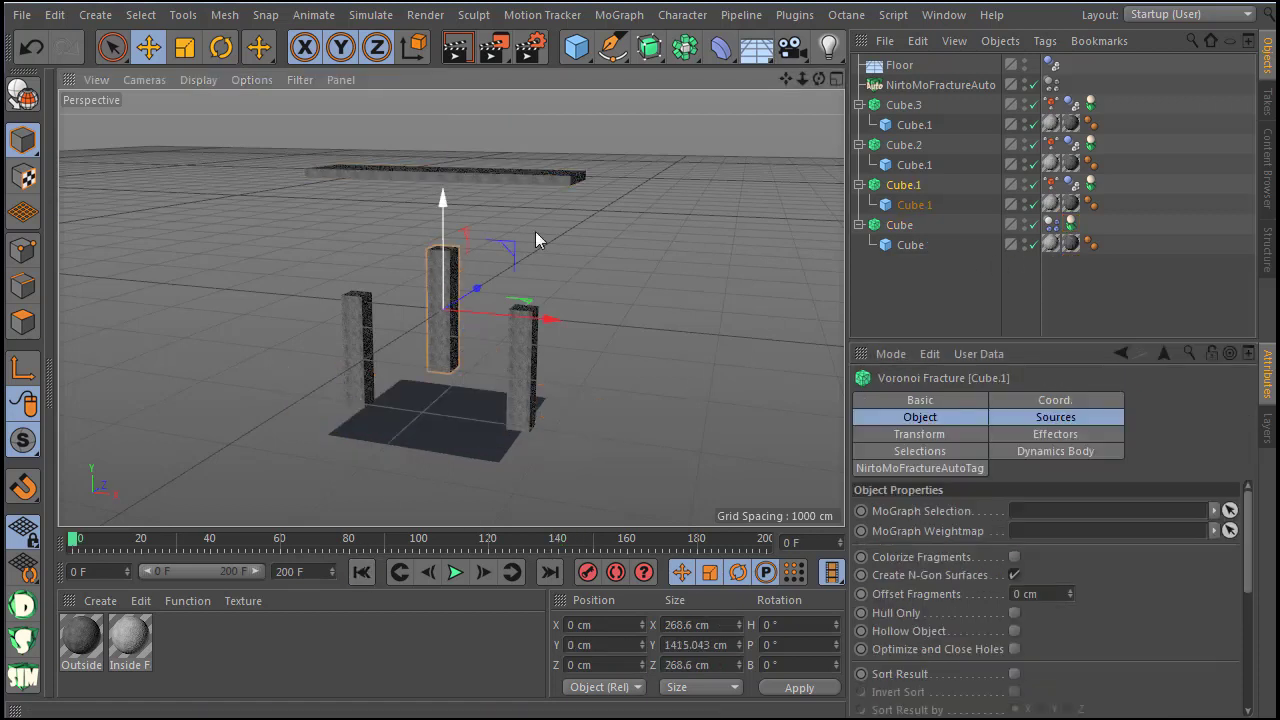
pyautogui.click(1090, 184)
pyautogui.click(1031, 572)
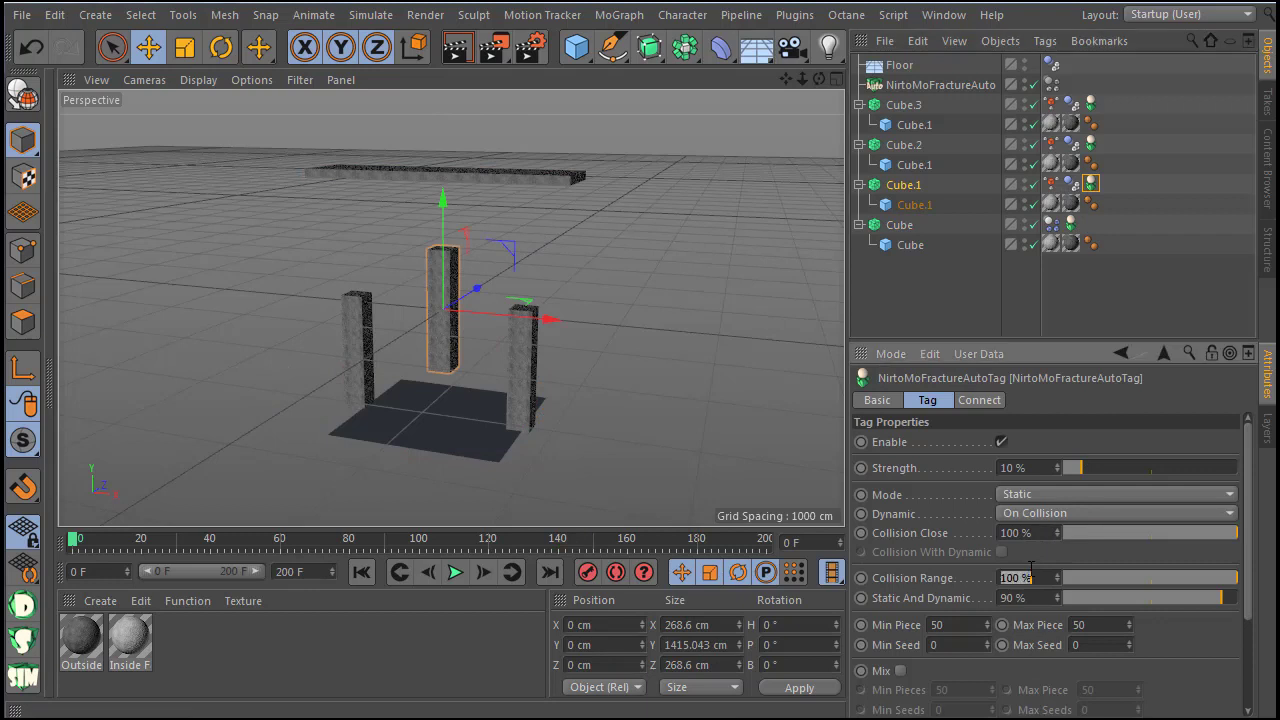
pyautogui.click(458, 574)
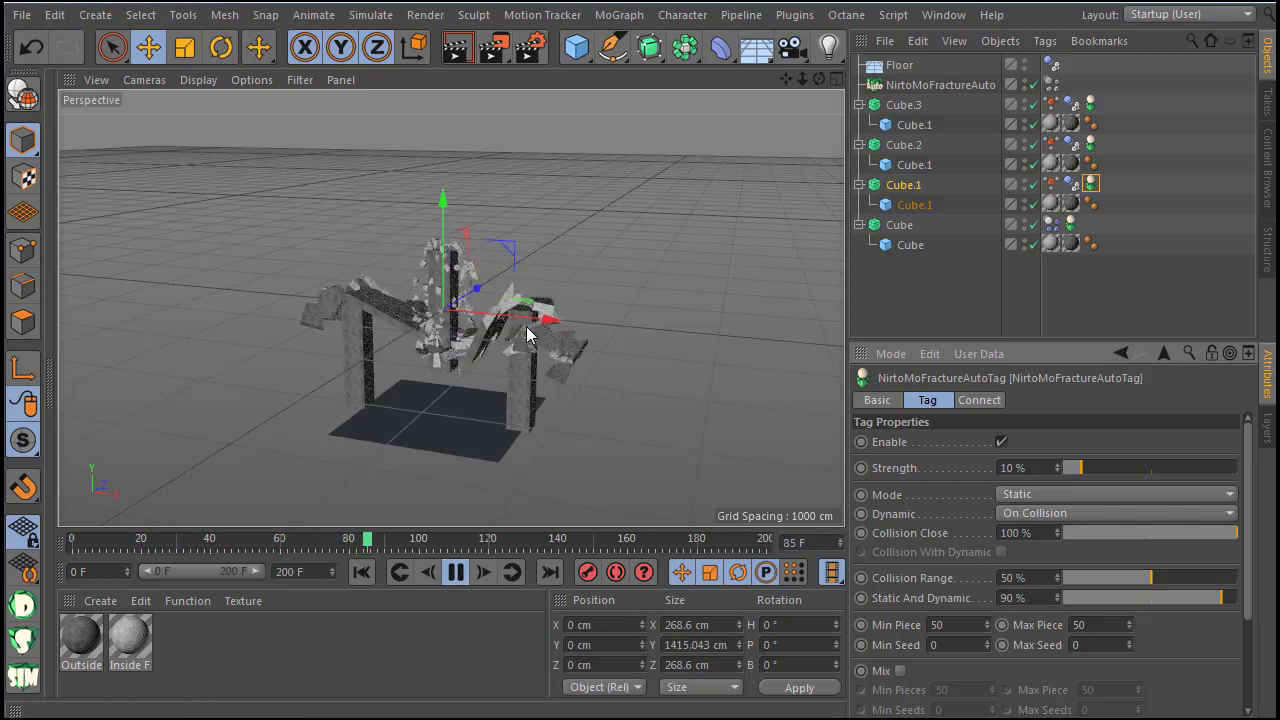
pyautogui.click(455, 572)
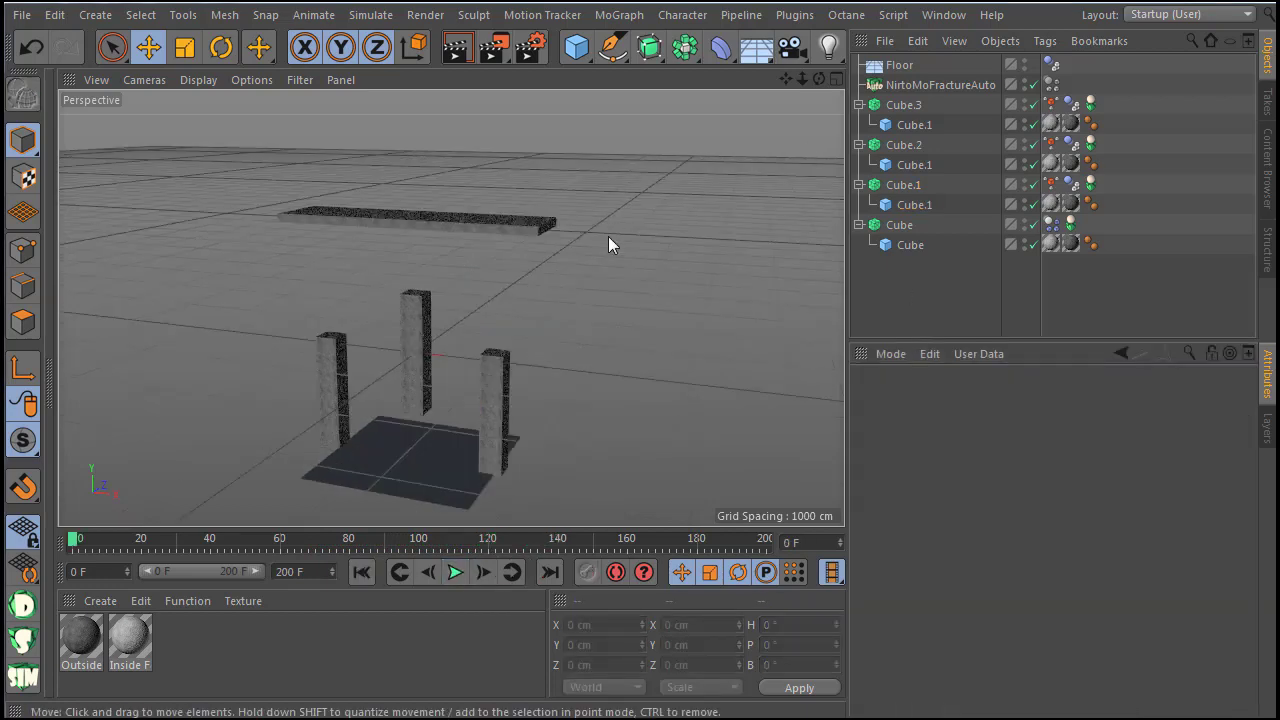
# Step: Delete all objects in the scene, add a cube and stretch it into a pillar about 999 cm tall
pyautogui.moveTo(932, 306); pyautogui.dragTo(860, 60)
pyautogui.press('Delete')
pyautogui.moveTo(577, 60); pyautogui.dragTo(782, 77)
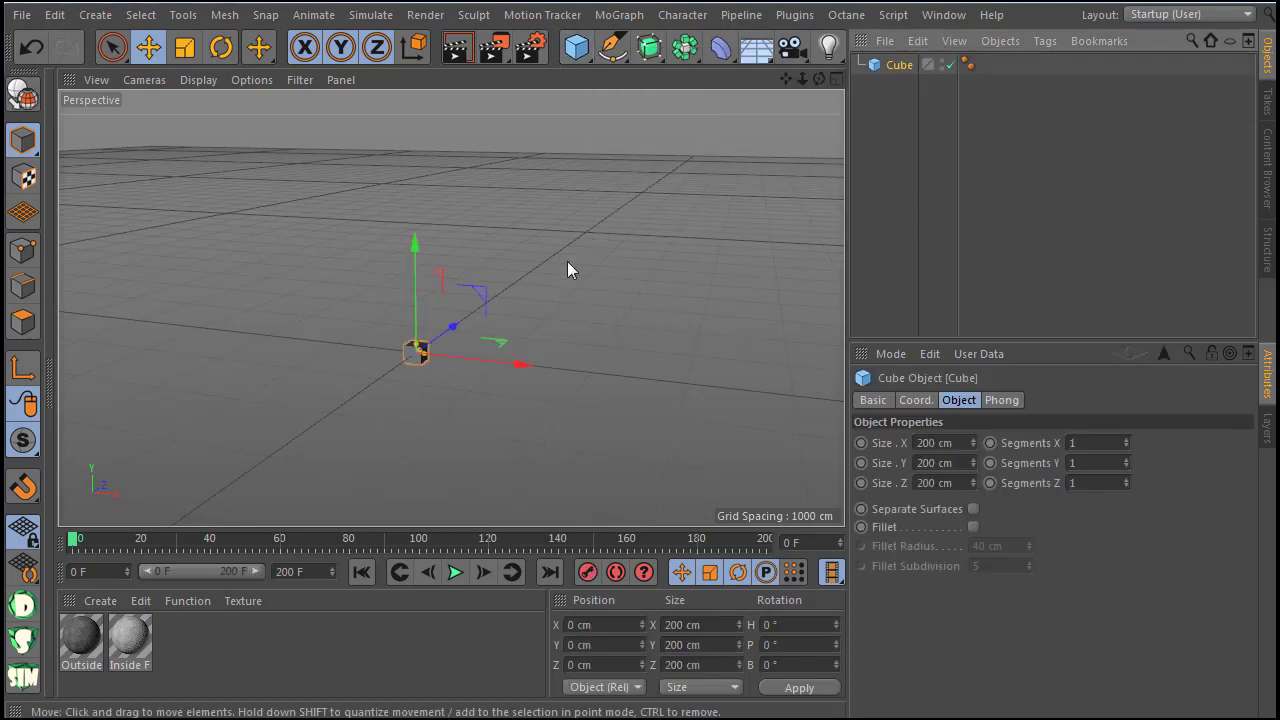
pyautogui.keyDown('alt'); pyautogui.moveTo(412, 327); pyautogui.dragTo(428, 360, button='middle'); pyautogui.keyUp('alt')
pyautogui.moveTo(428, 368); pyautogui.dragTo(432, 305)
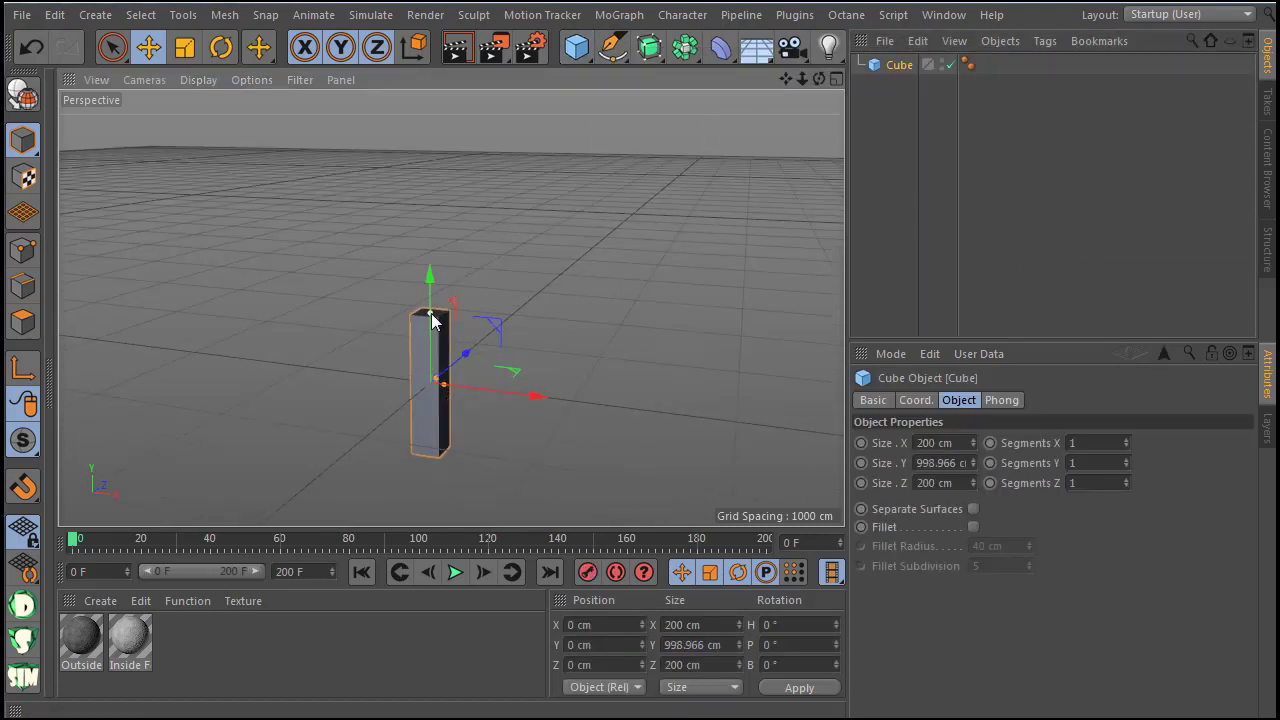
# Step: Add a sphere and raise it well above the pillar
pyautogui.click(577, 50)
pyautogui.click(978, 106)
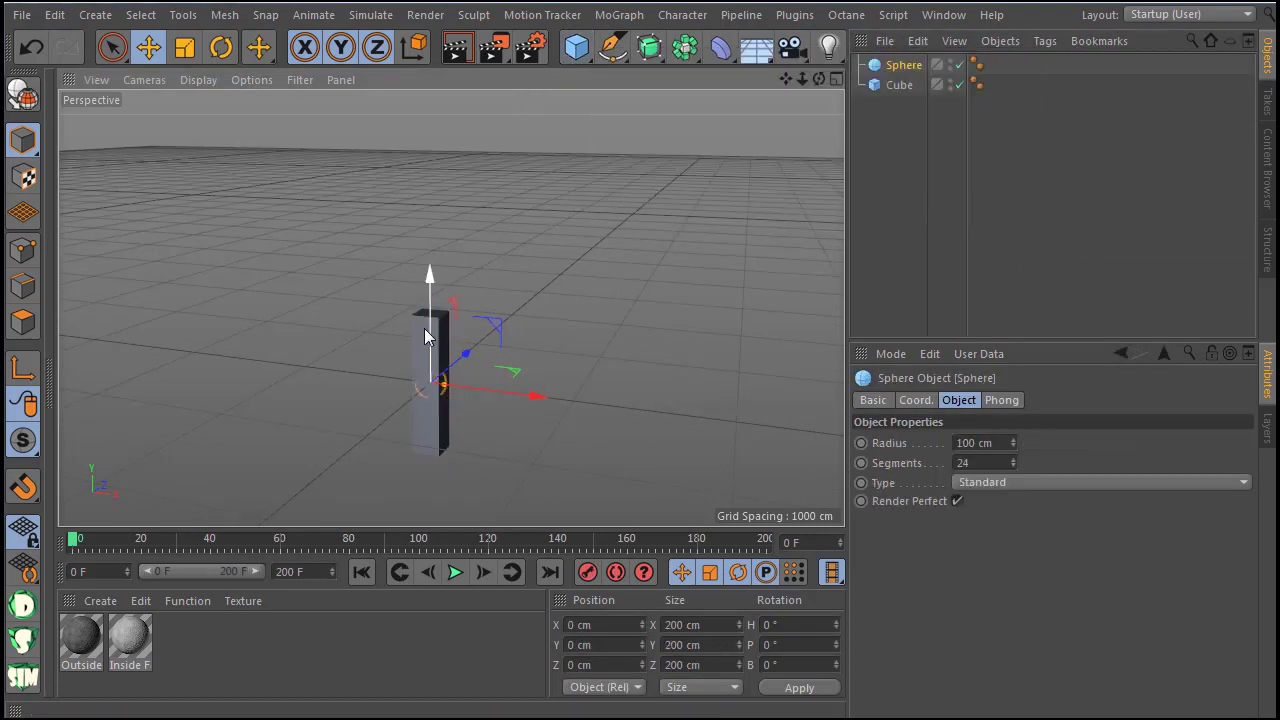
pyautogui.moveTo(425, 330); pyautogui.dragTo(464, 129)
# Step: Make the sphere and the pillar NirtoMoFracture objects, with the sphere dynamic, and add the NirtoMoFractureAuto simulation object
pyautogui.click(23, 604)
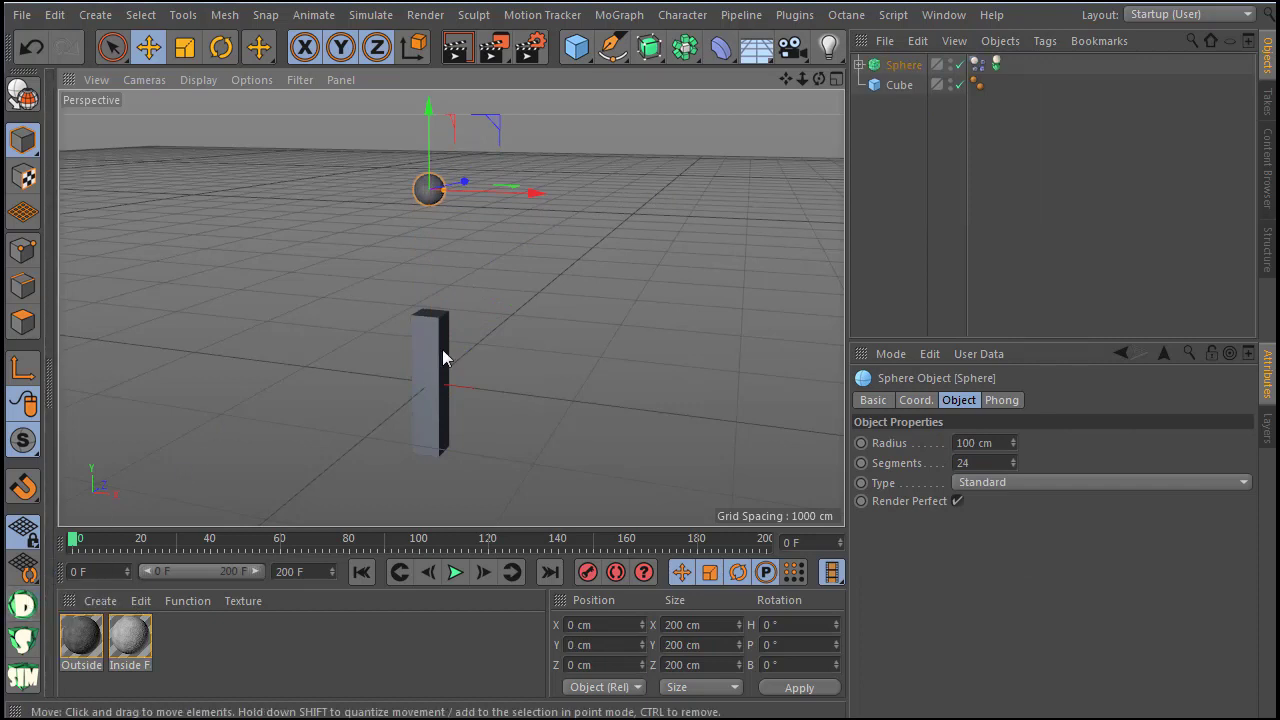
pyautogui.click(442, 358)
pyautogui.click(23, 678)
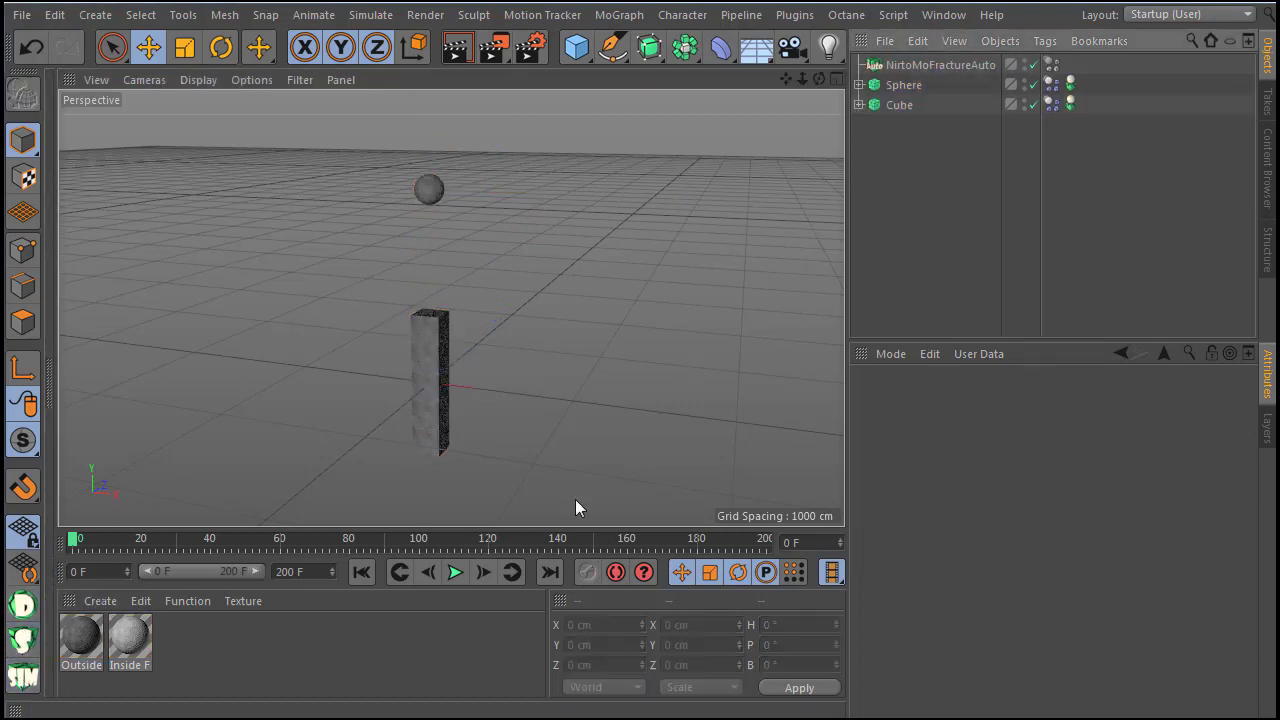
# Step: Play the sphere's fall onto the pillar to frame 72, then return the timeline to the start
pyautogui.click(463, 577)
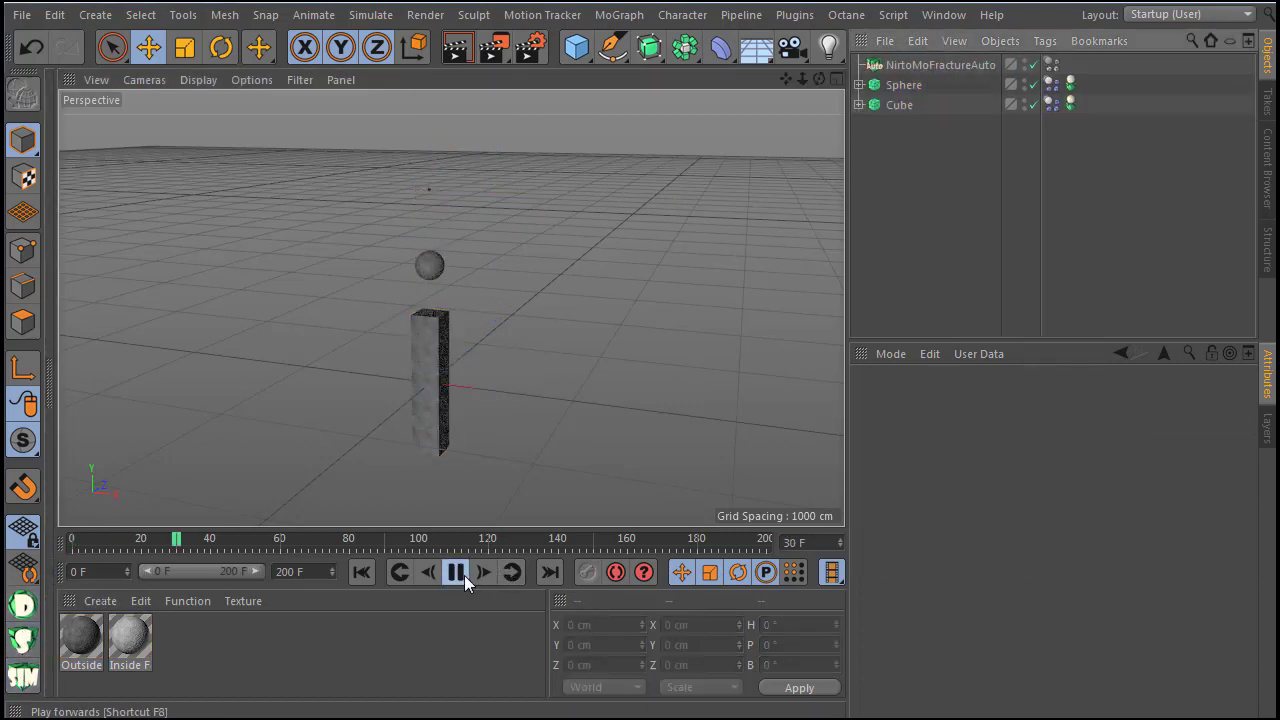
pyautogui.click(464, 575)
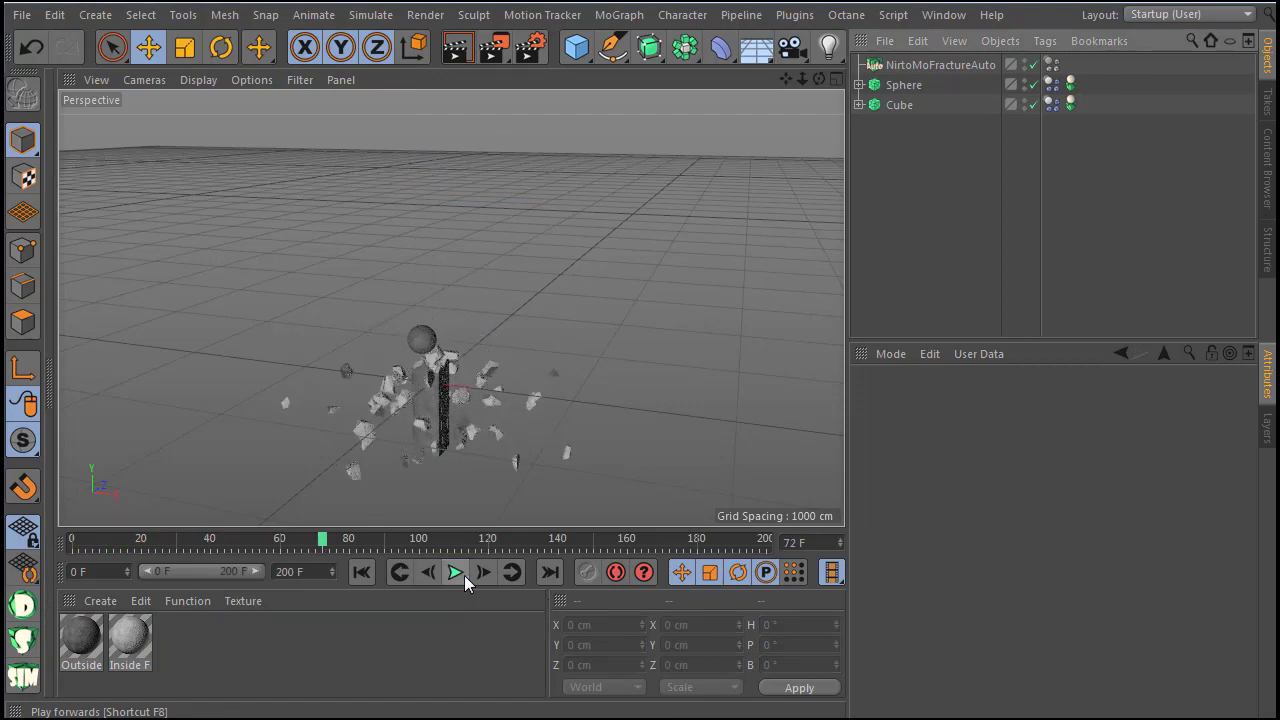
pyautogui.click(361, 571)
# Step: Add a NirtoMoFractureDaitails tag to the fractured pillar
pyautogui.scroll(3, 431, 385)
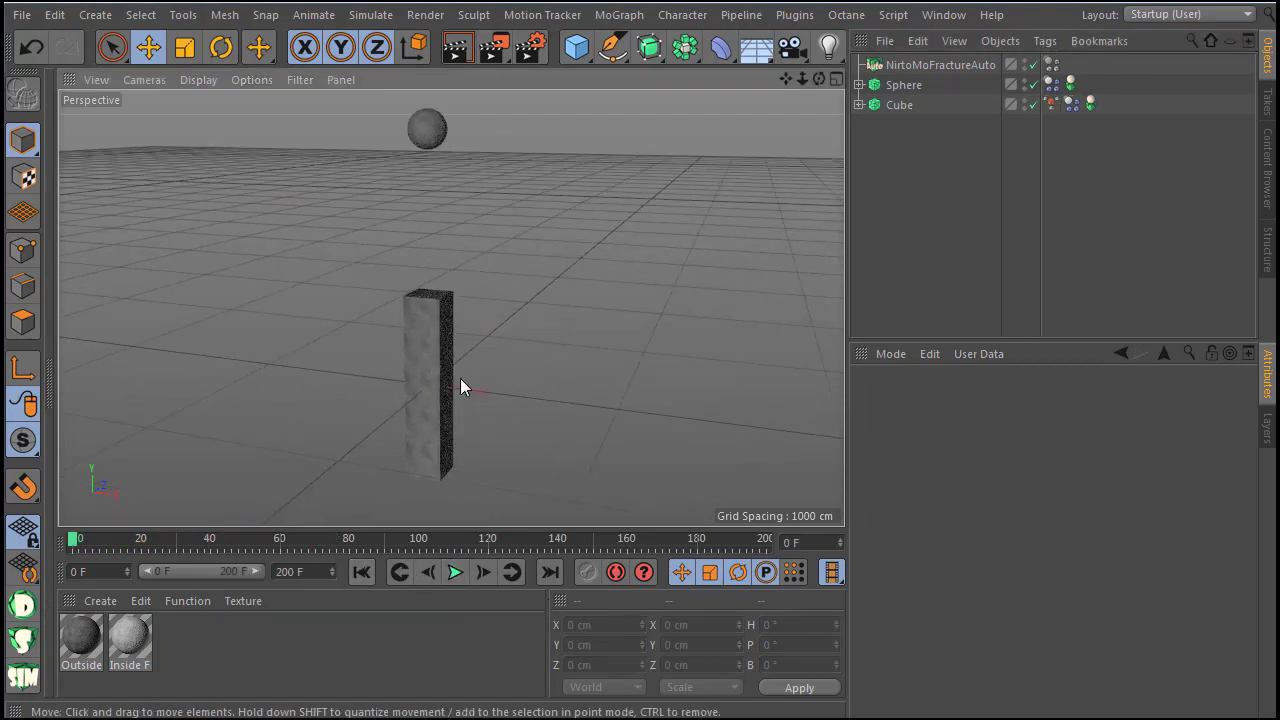
pyautogui.click(893, 102)
pyautogui.rightClick(893, 102)
pyautogui.moveTo(961, 275)
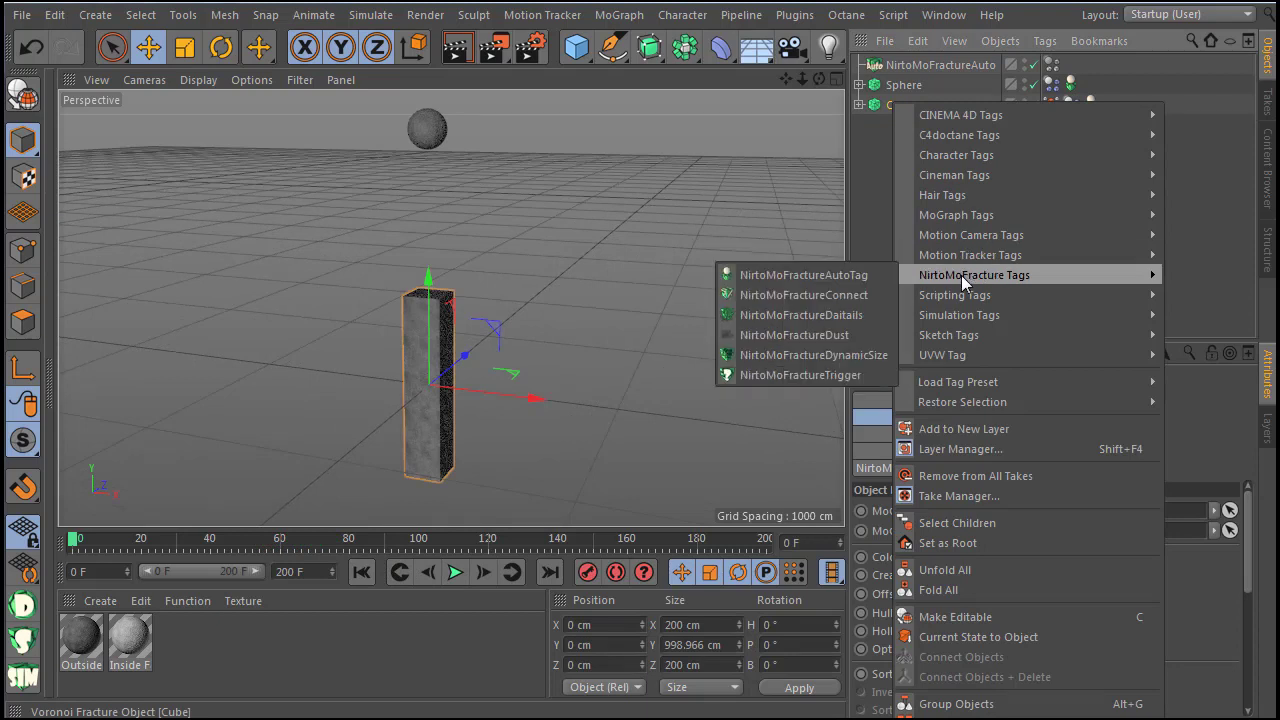
pyautogui.click(803, 316)
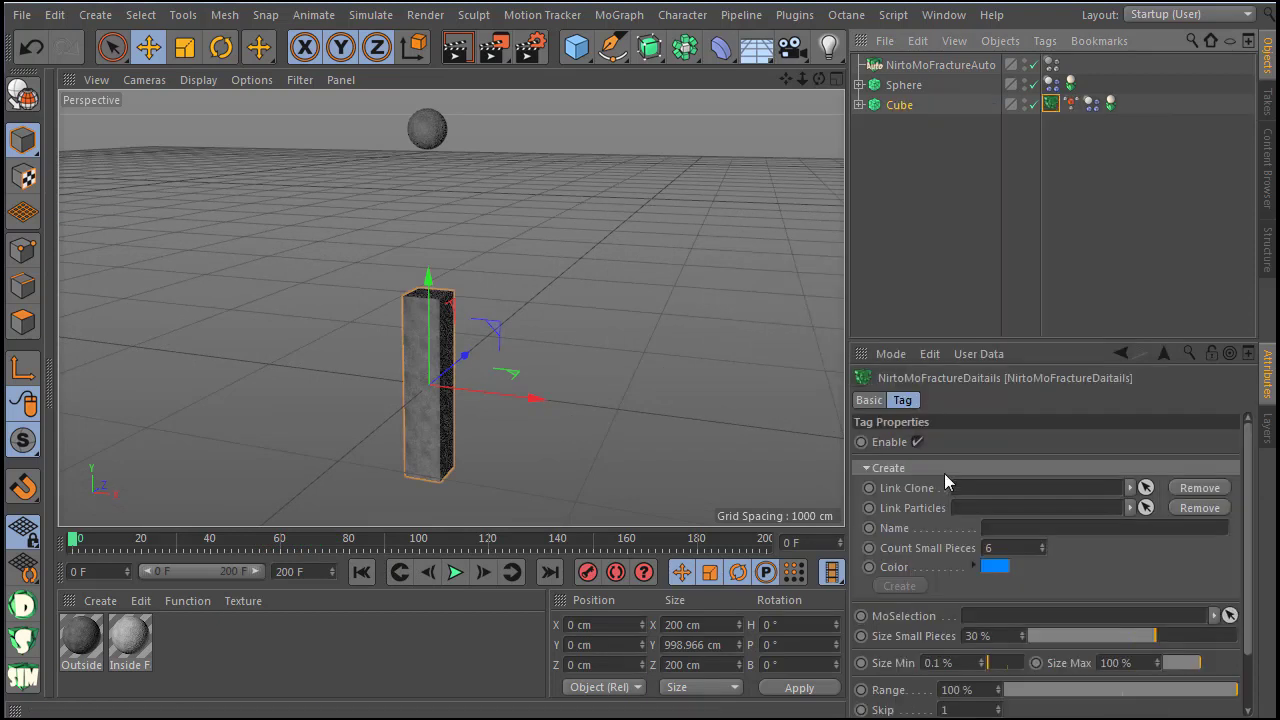
# Step: Name the details setup New and create its linked clone and particles with 6 small pieces
pyautogui.click(1000, 528)
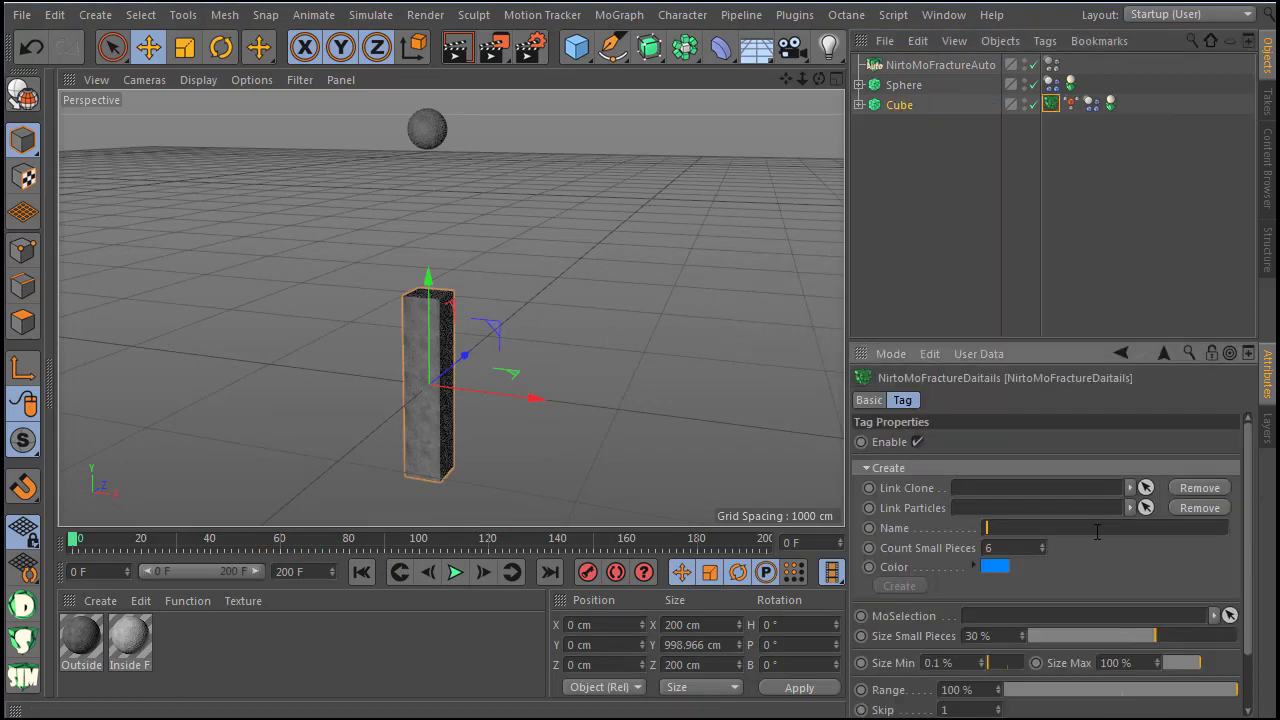
pyautogui.write('Neww')
pyautogui.press('BackSpace')
pyautogui.press('Return')
pyautogui.click(899, 588)
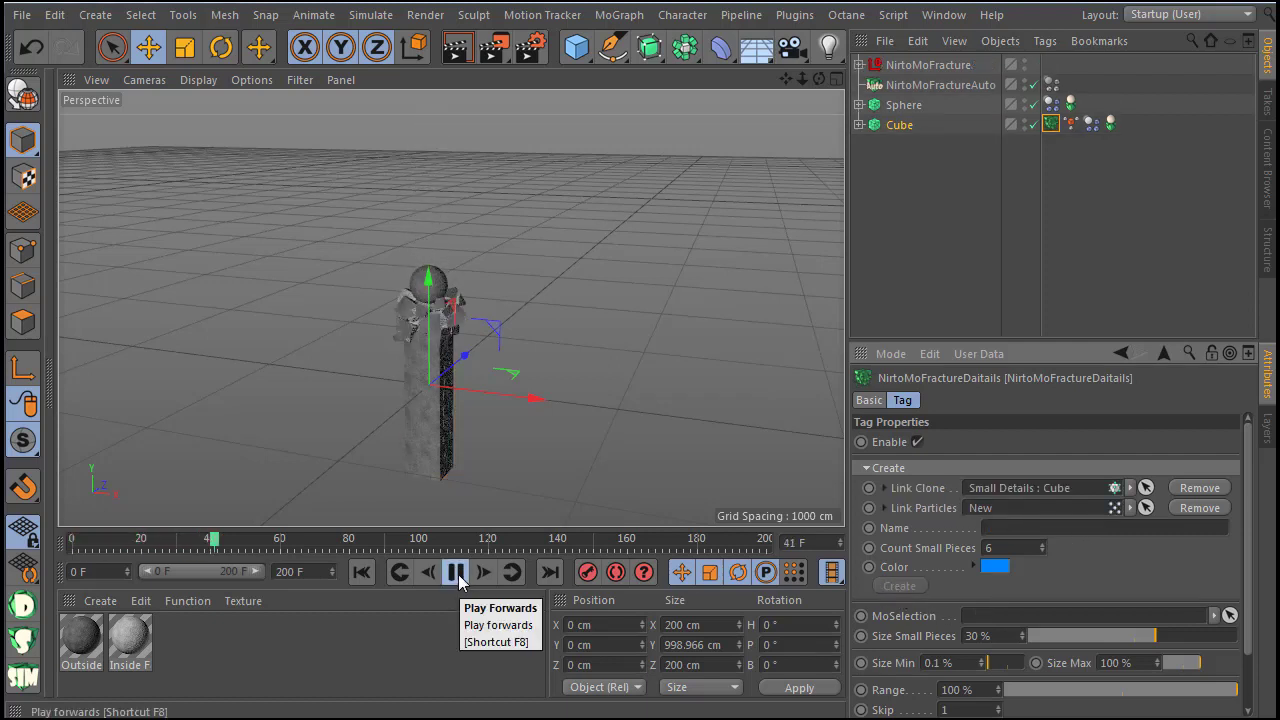
# Step: Stop the simulation at frame 51 and examine the small debris around the sphere's impact up close
pyautogui.click(456, 572)
pyautogui.scroll(10, 425, 330)
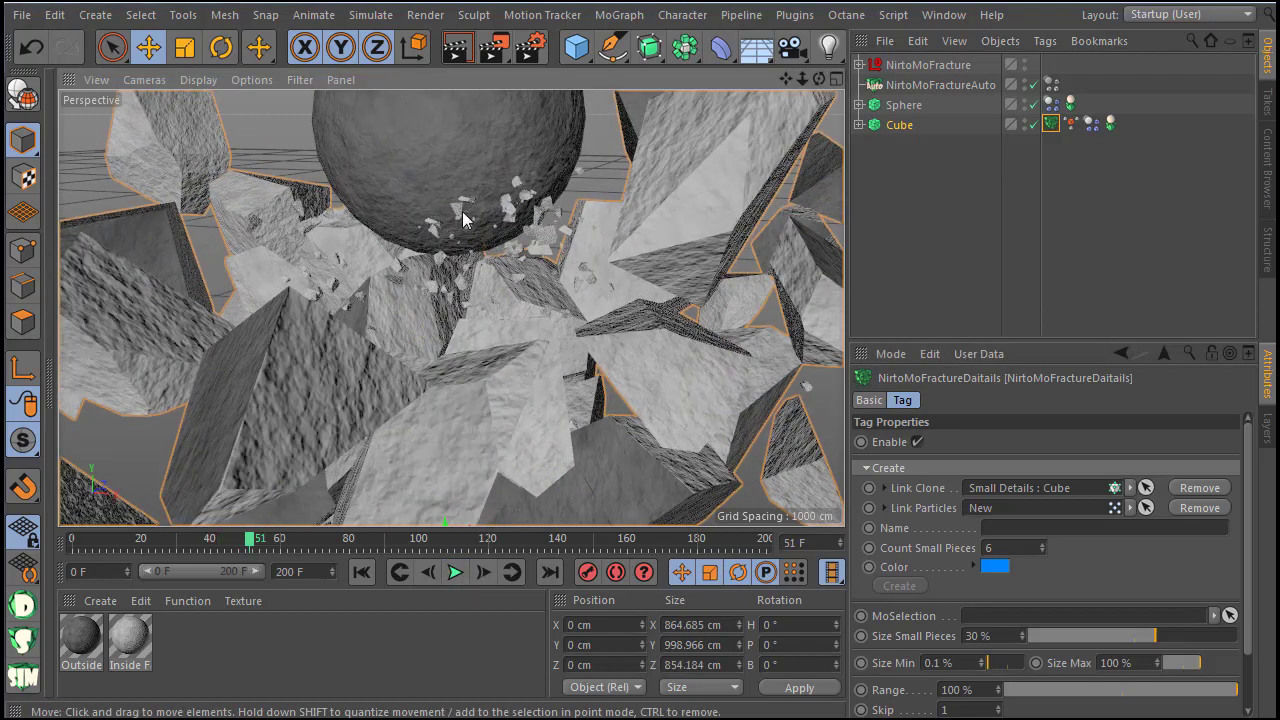
pyautogui.scroll(-10, 440, 295)
pyautogui.scroll(2, 415, 318)
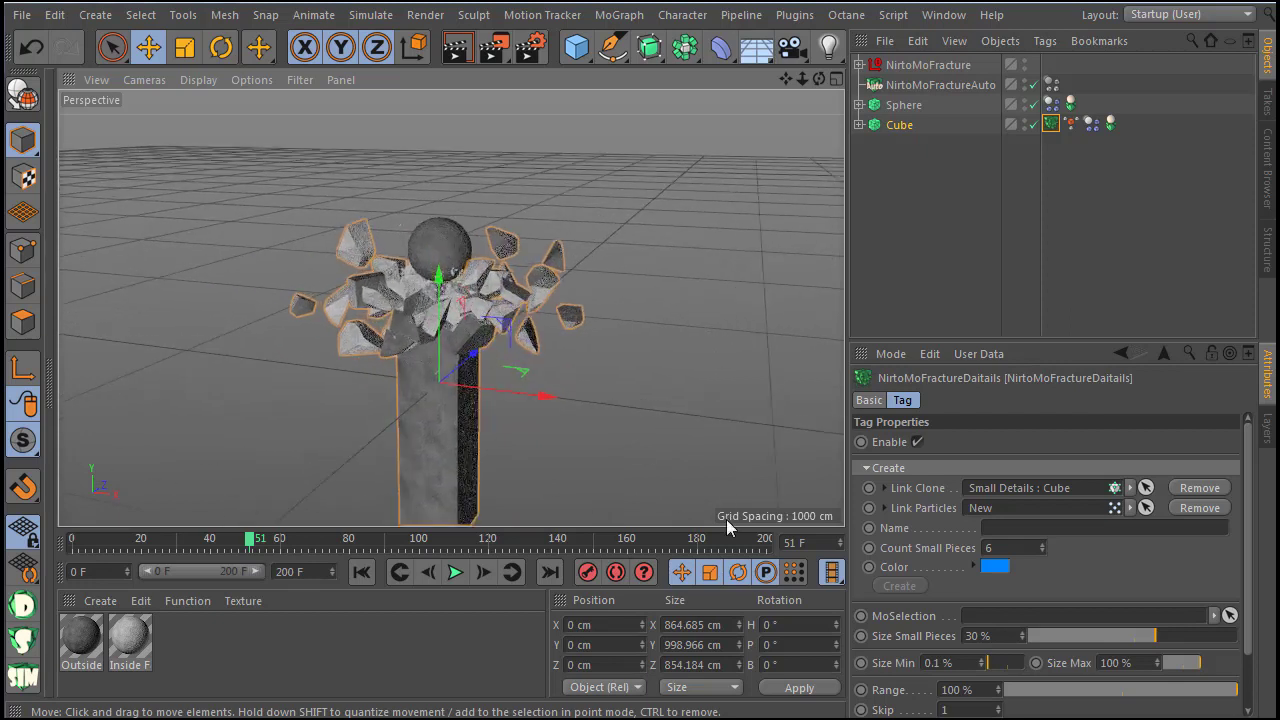
# Step: Set the Loop of the details tag to 4 and replay the simulation from the start
pyautogui.scroll(-2, 1256, 590)
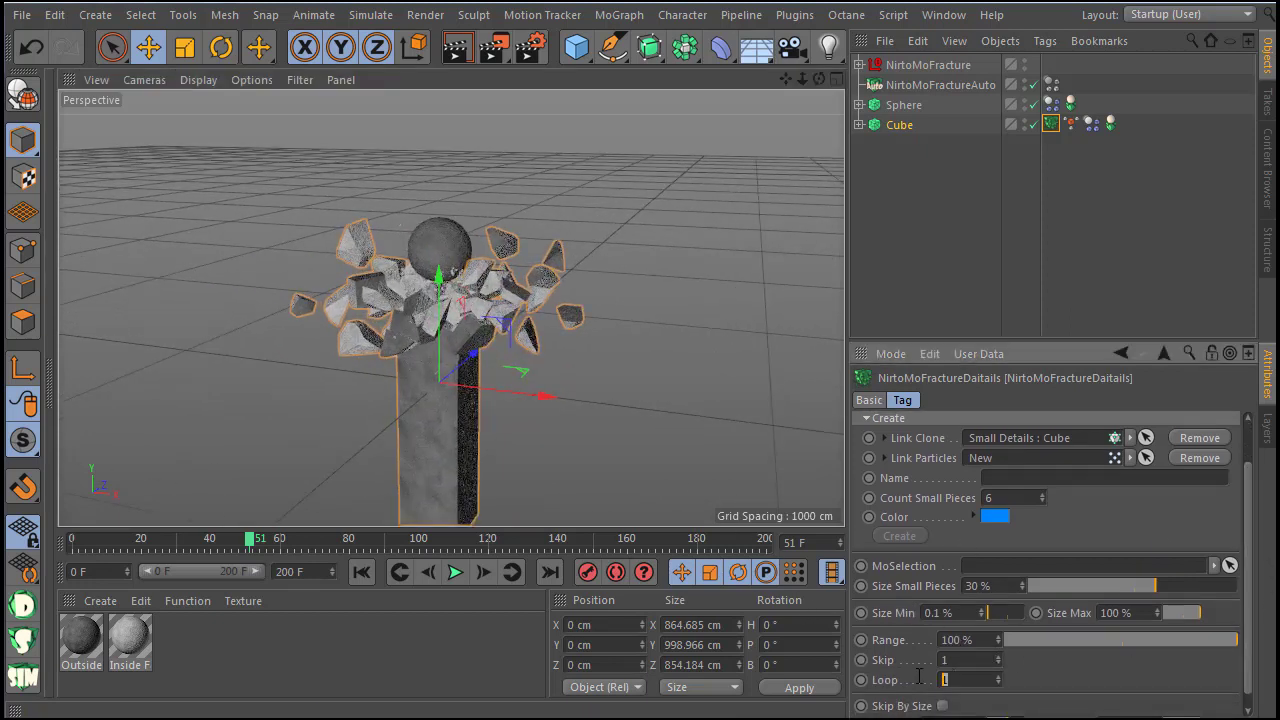
pyautogui.click(362, 571)
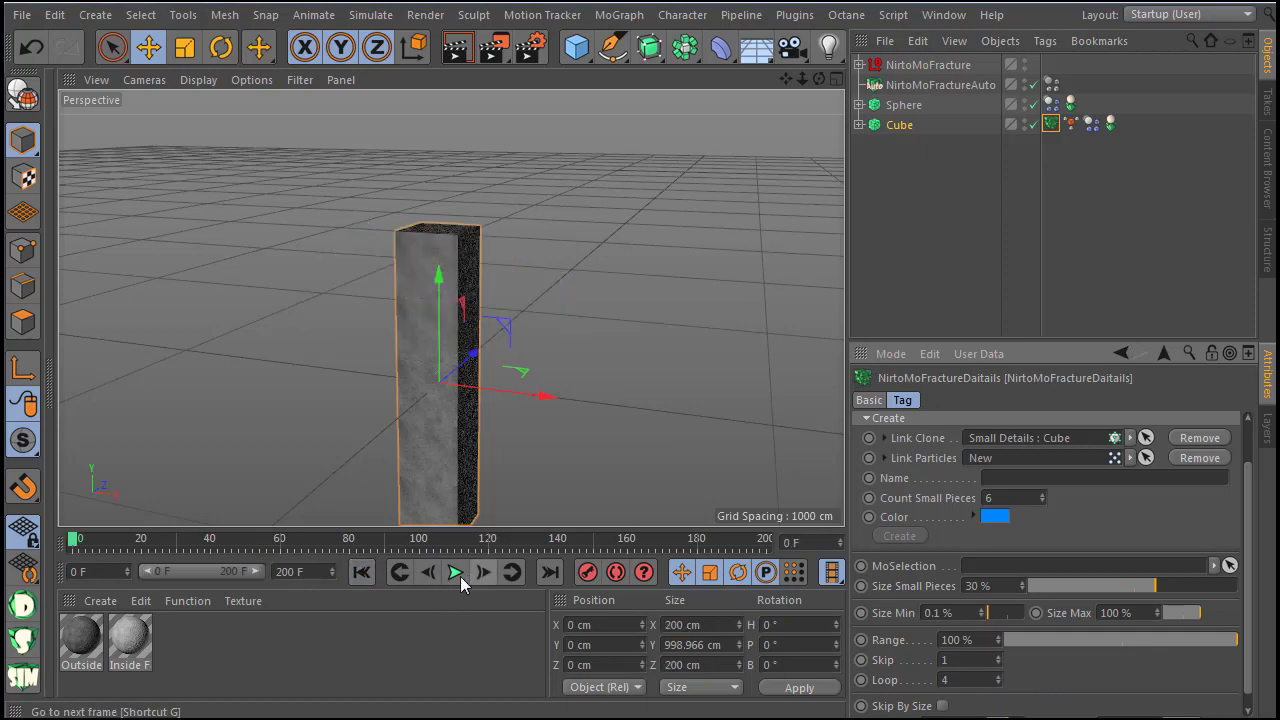
pyautogui.click(455, 571)
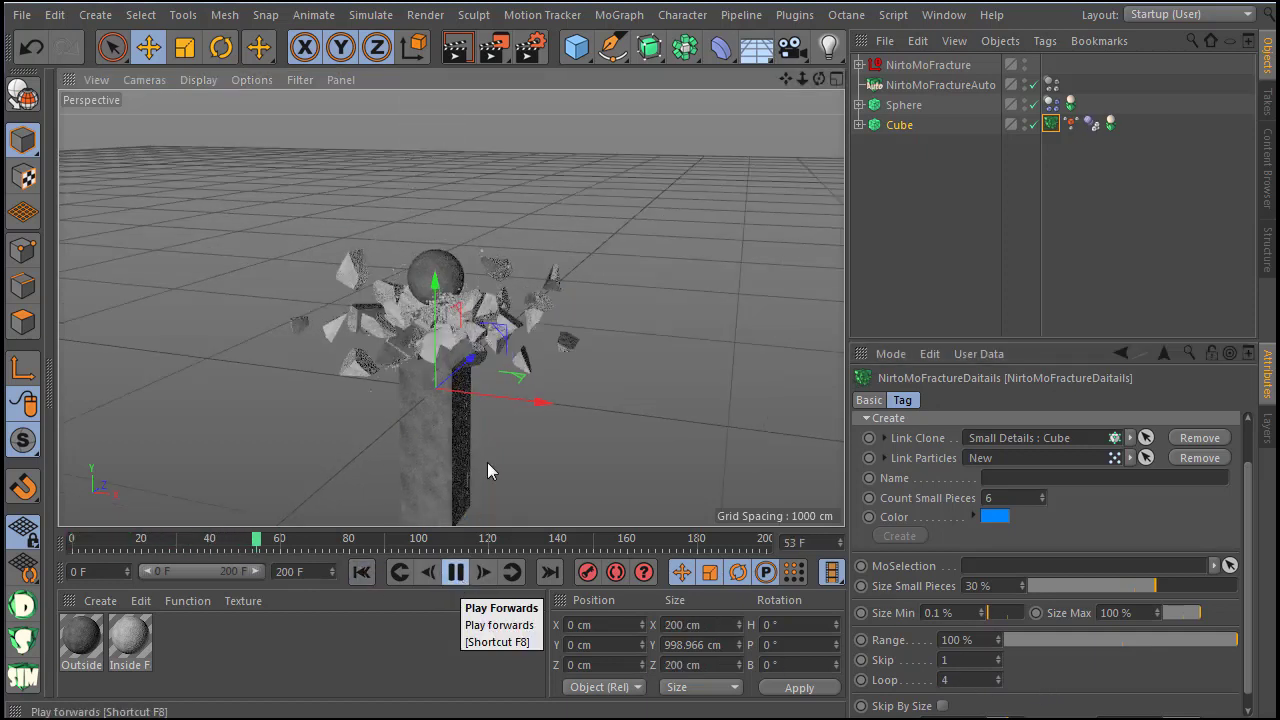
# Step: Stop the simulation at frame 54 and render a close view of the debris around the sphere's impact
pyautogui.click(455, 47)
pyautogui.scroll(6, 463, 316)
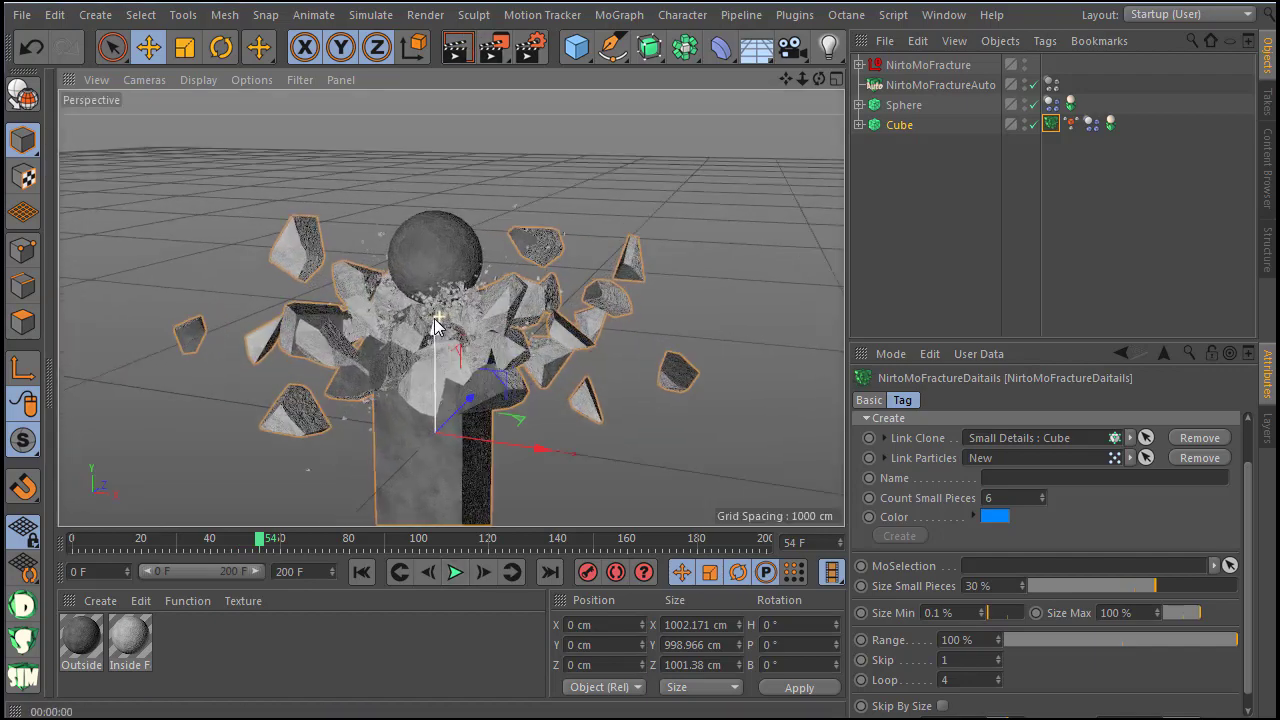
pyautogui.hotkey('ctrl', 'r')
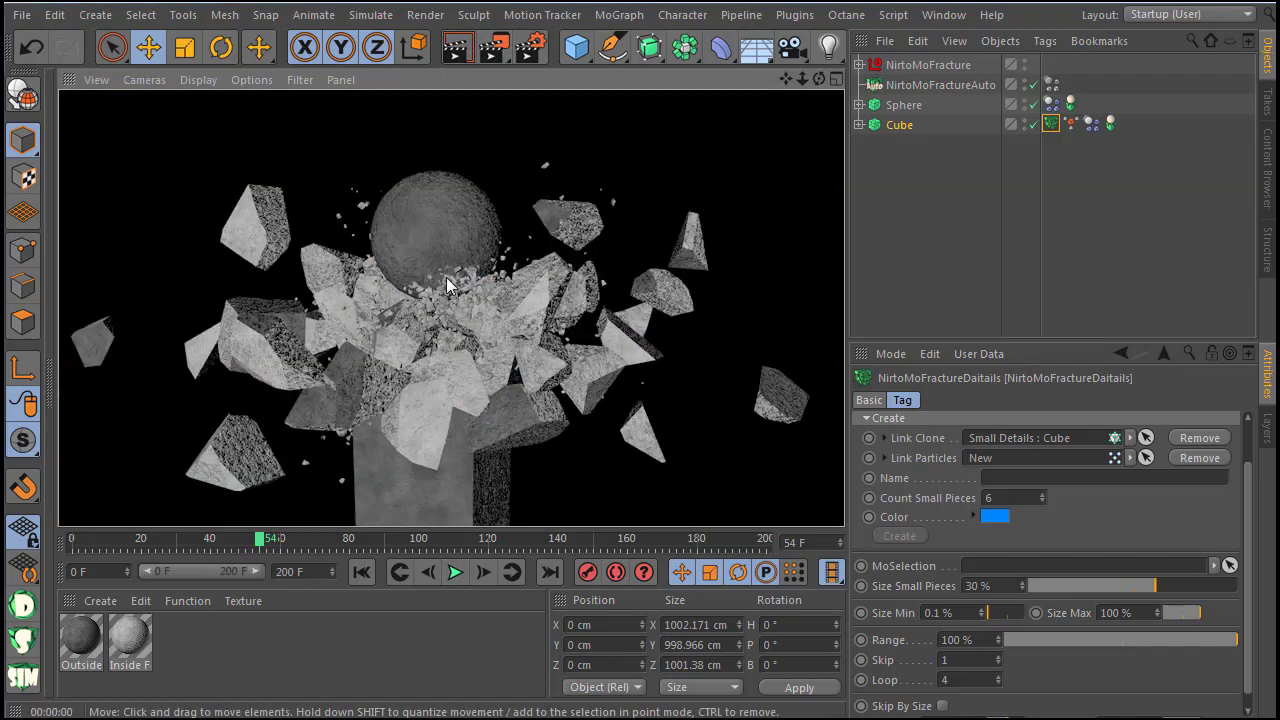
pyautogui.scroll(-3, 447, 287)
# Step: Add an effect to the render settings and render the whole breaking pillar in the viewport
pyautogui.click(533, 47)
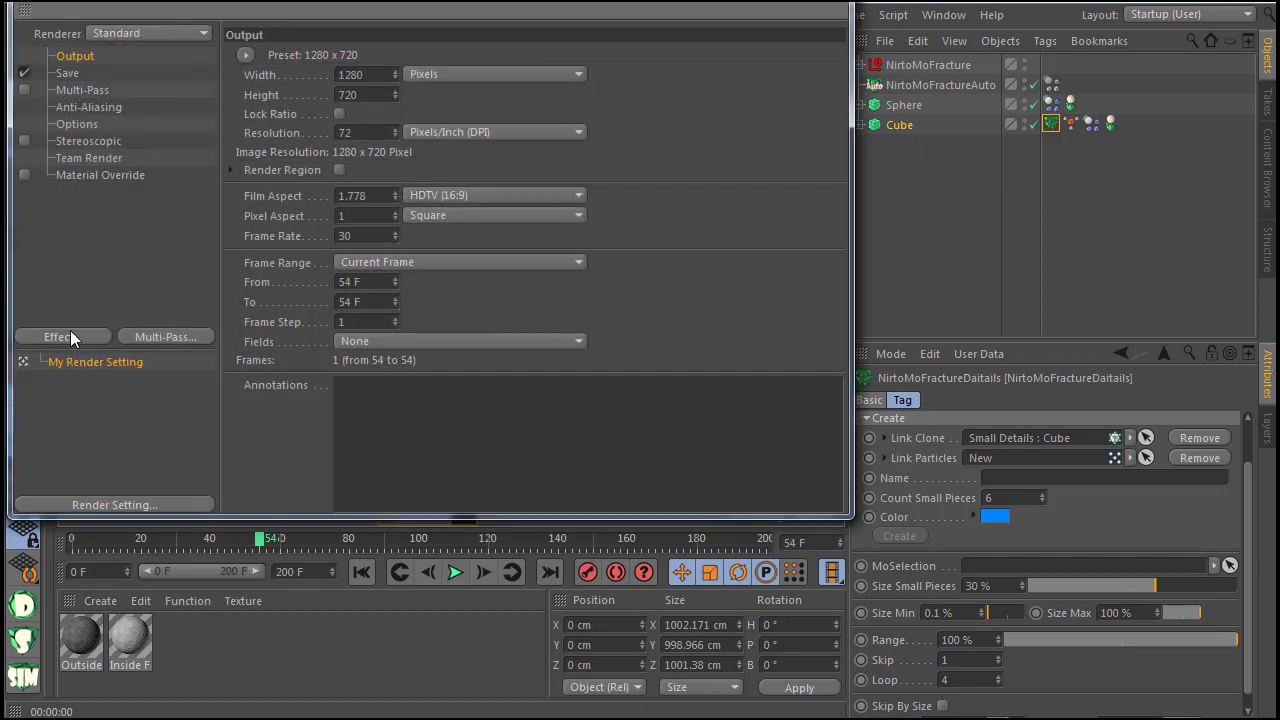
pyautogui.click(70, 337)
pyautogui.click(167, 461)
pyautogui.hotkey('ctrl', 'b')
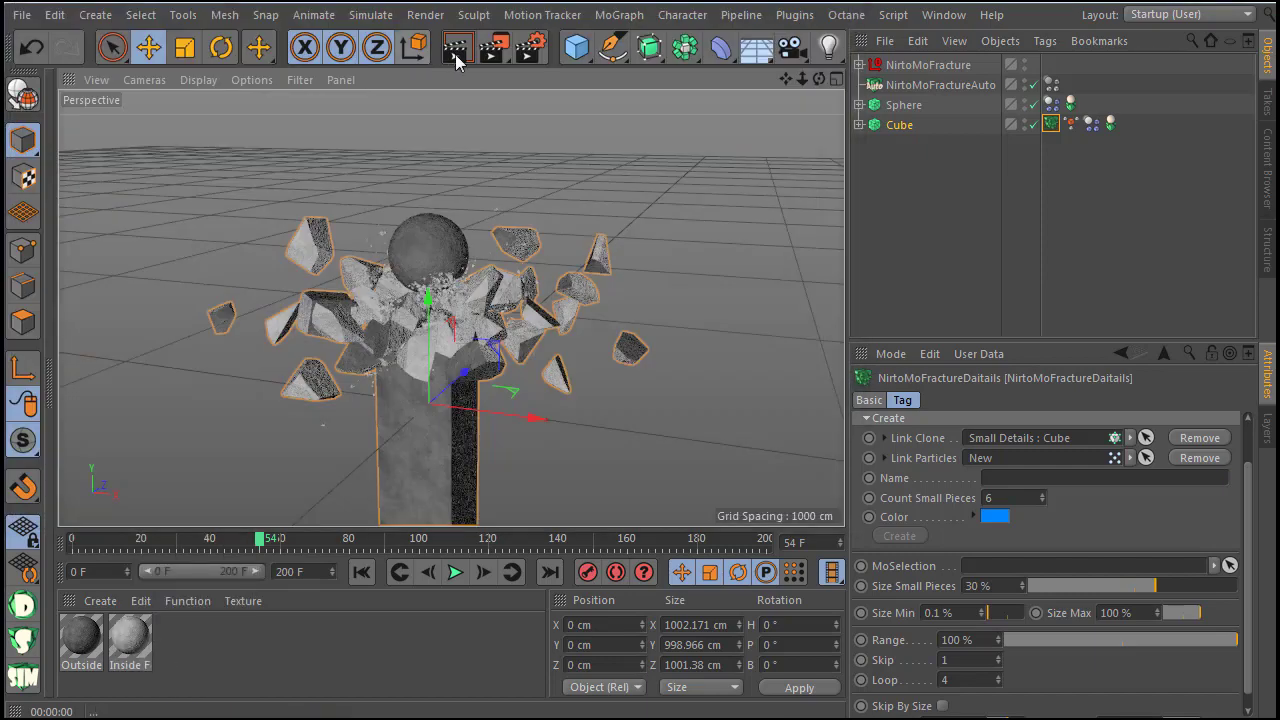
pyautogui.click(456, 48)
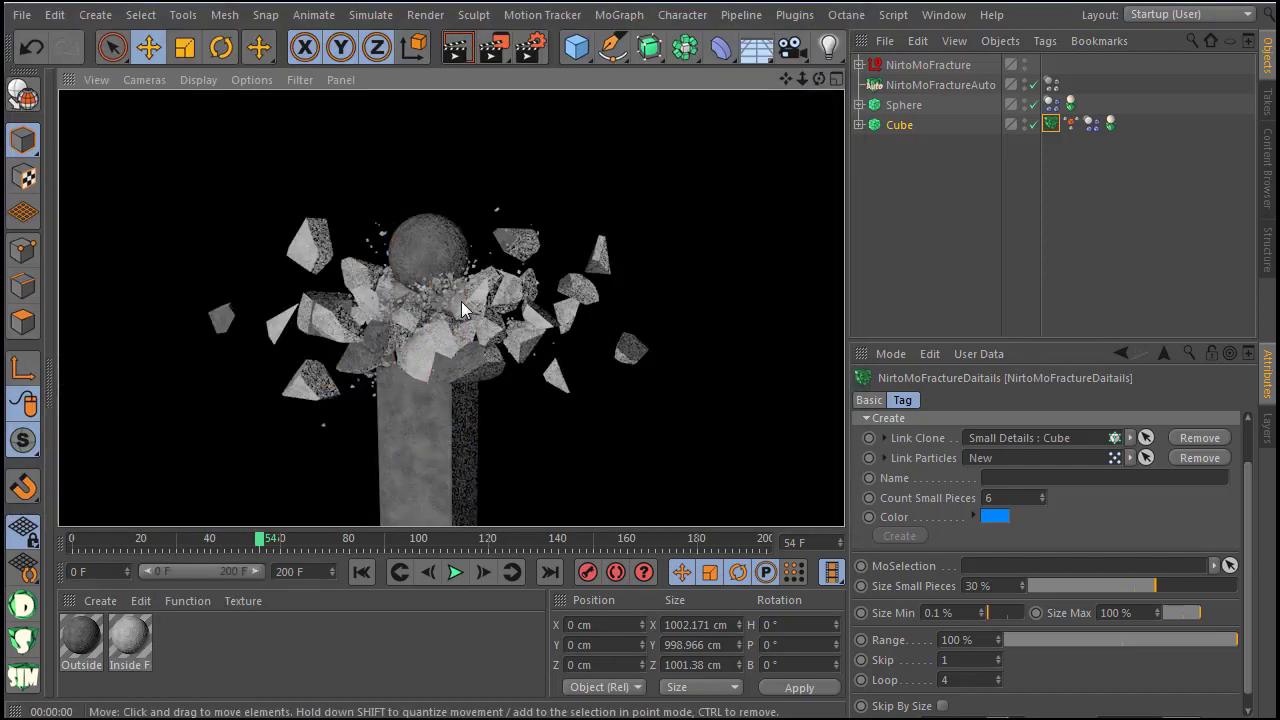
pyautogui.click(462, 301)
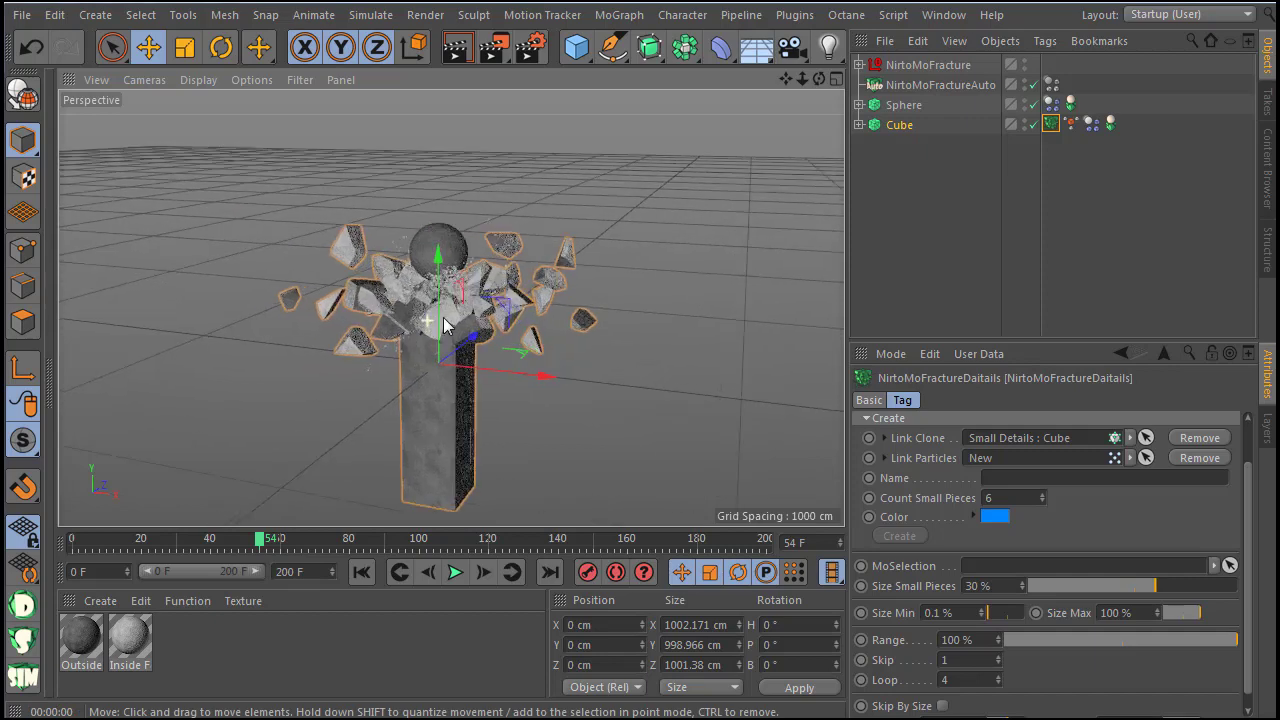
# Step: Add an omni light at about X -1080, Y 661, Z -231 cm and set its shadow to Area
pyautogui.click(828, 47)
pyautogui.moveTo(590, 291); pyautogui.dragTo(339, 101)
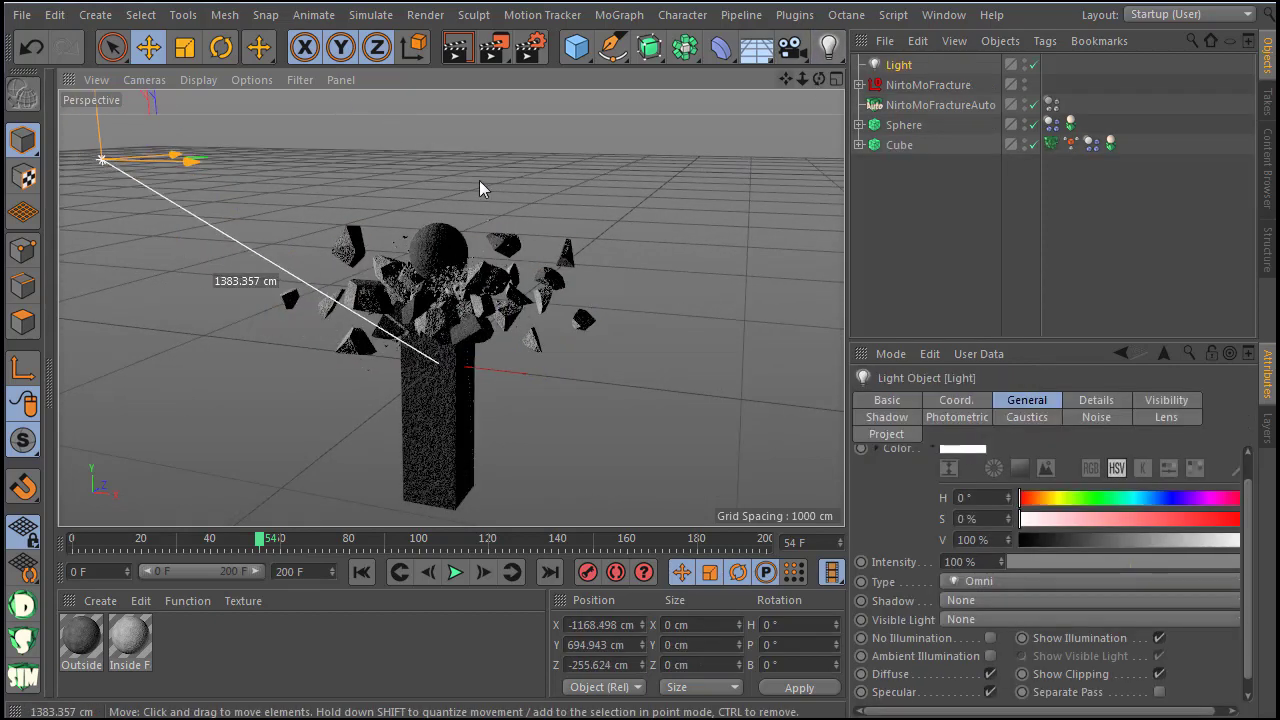
pyautogui.moveTo(479, 188); pyautogui.dragTo(505, 196)
pyautogui.click(985, 581)
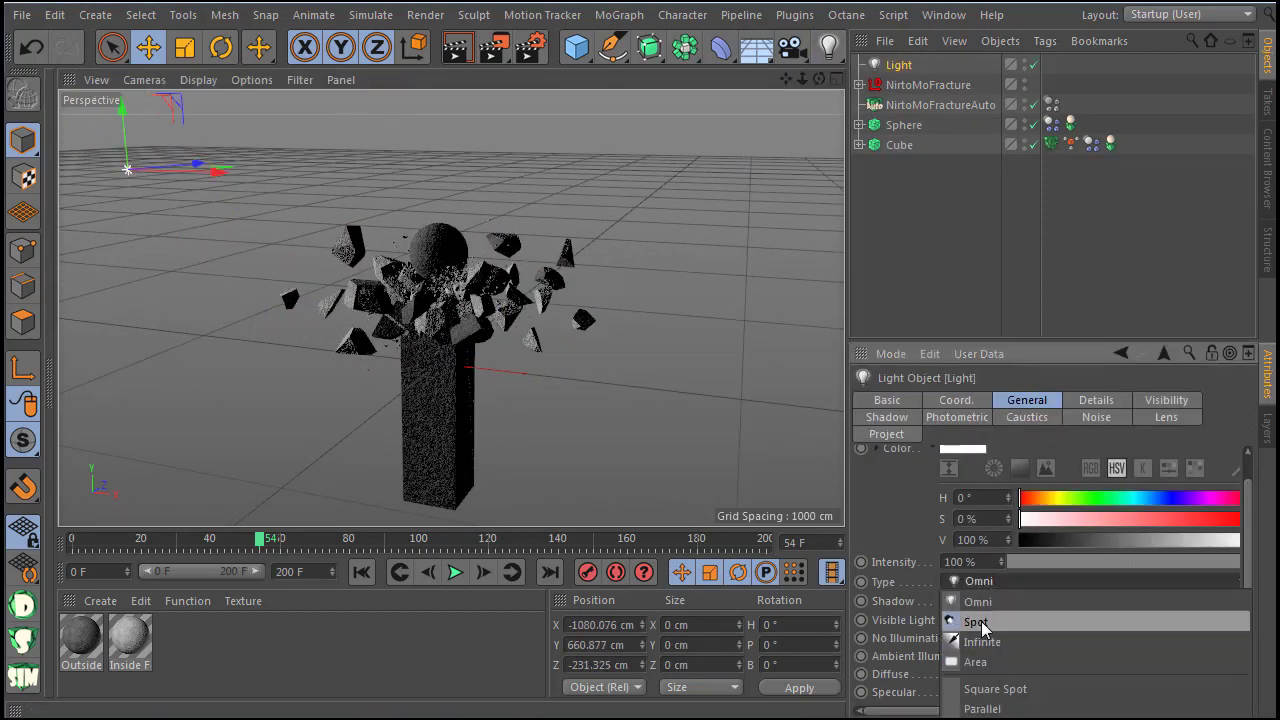
pyautogui.click(545, 150)
pyautogui.click(970, 599)
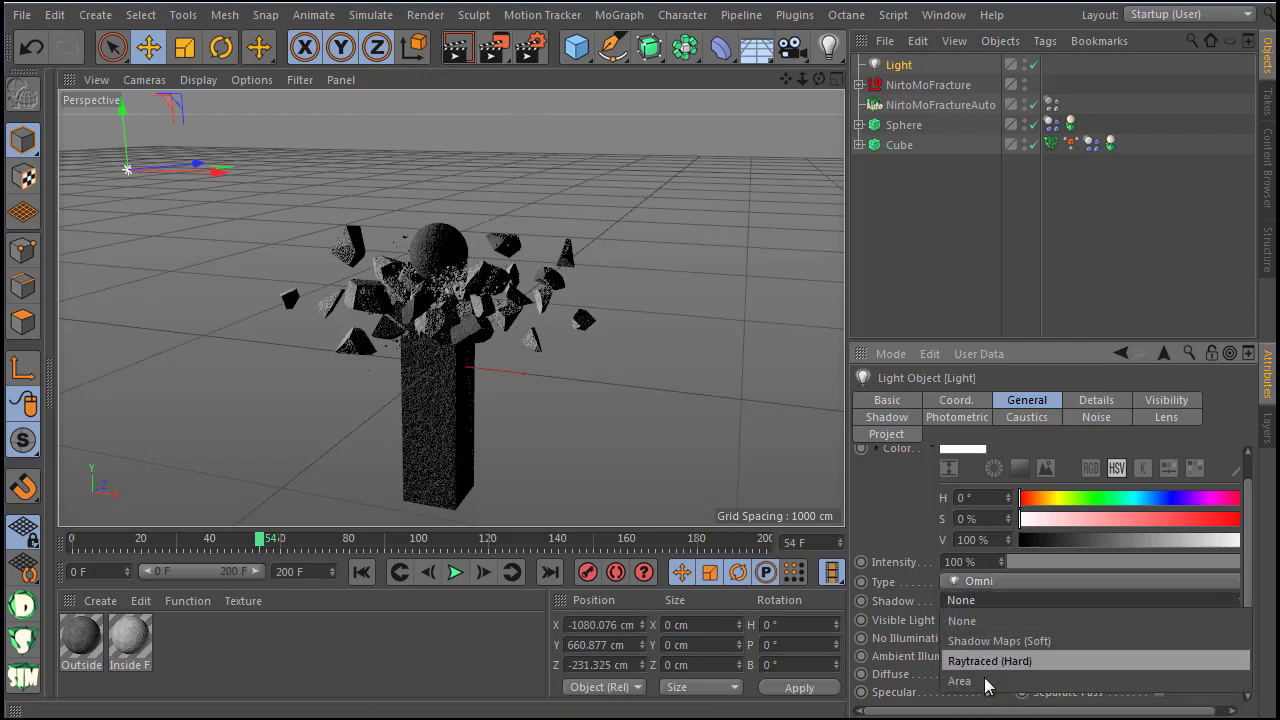
pyautogui.click(975, 683)
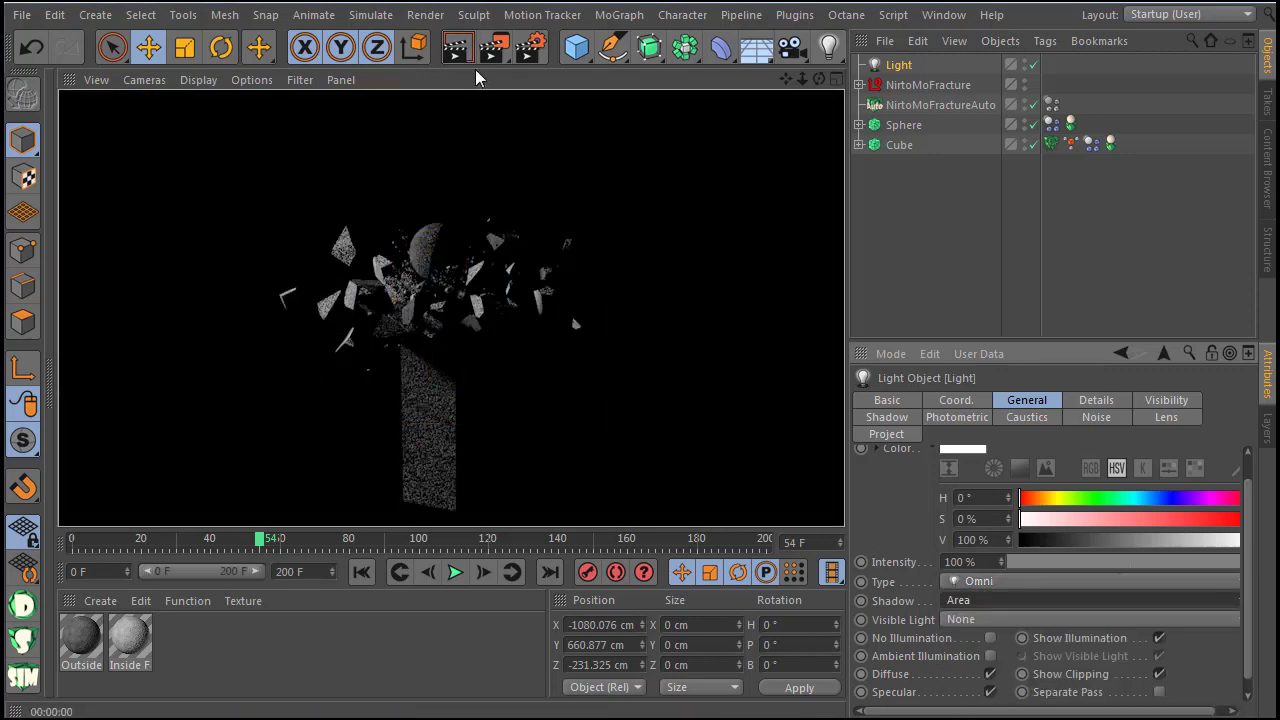
# Step: Duplicate the light and move the copy in front of the pillar, to about X 585, Y 344, Z -1128 cm
pyautogui.keyDown('ctrl'); pyautogui.moveTo(893, 68); pyautogui.dragTo(895, 81); pyautogui.keyUp('ctrl')
pyautogui.moveTo(573, 289); pyautogui.dragTo(864, 383)
pyautogui.moveTo(461, 253); pyautogui.dragTo(586, 432)
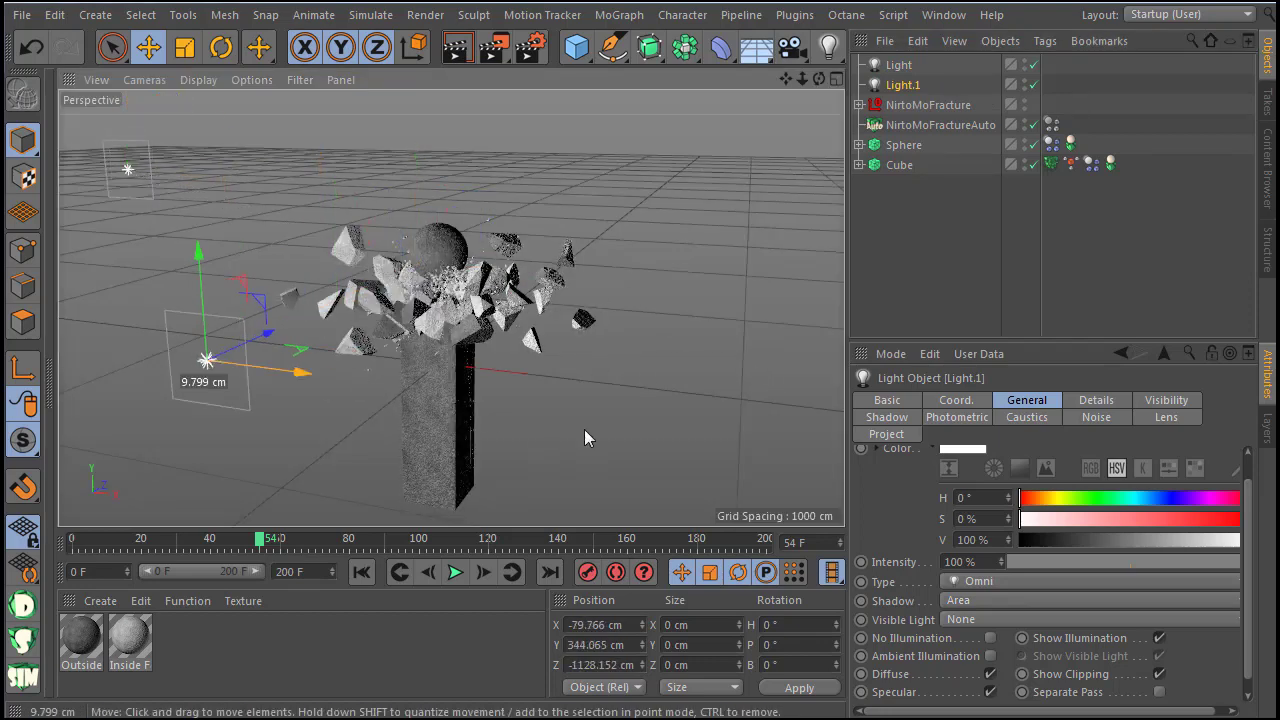
# Step: Render the pillar with both lights, then render the debris around the impact up close
pyautogui.click(455, 49)
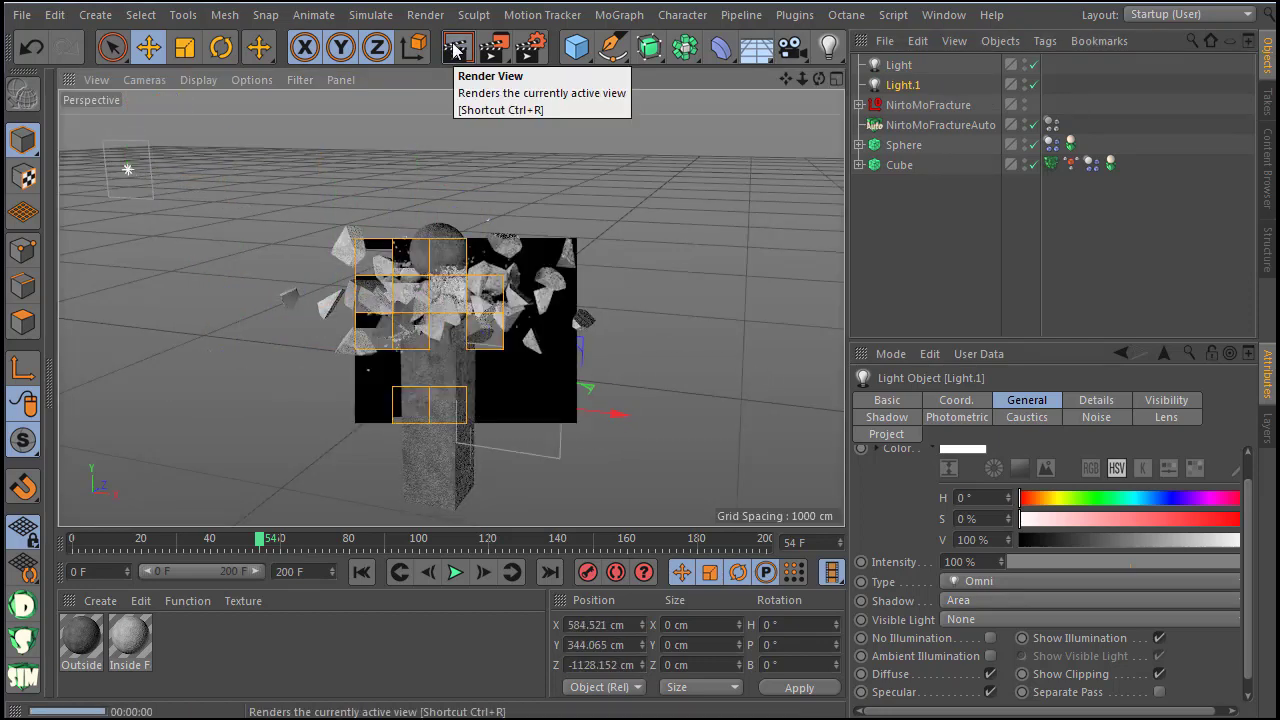
pyautogui.scroll(5, 445, 277)
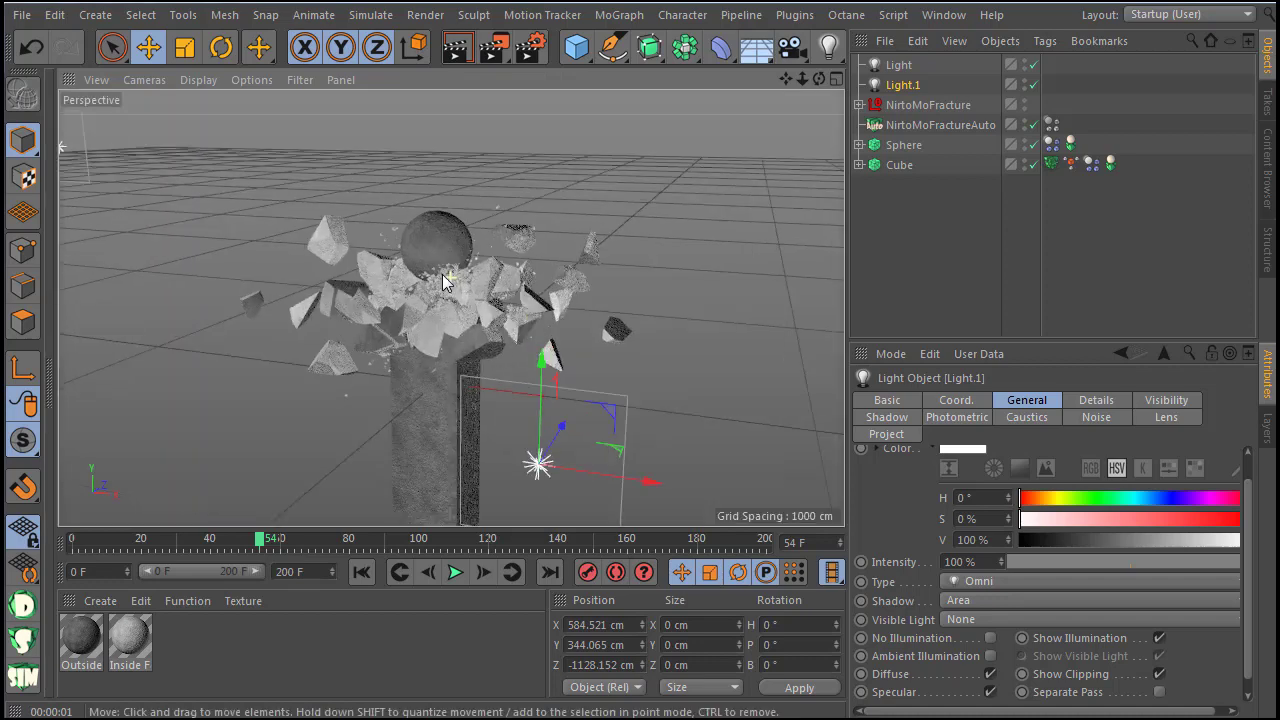
pyautogui.click(457, 49)
pyautogui.hotkey('ctrl', 'r')
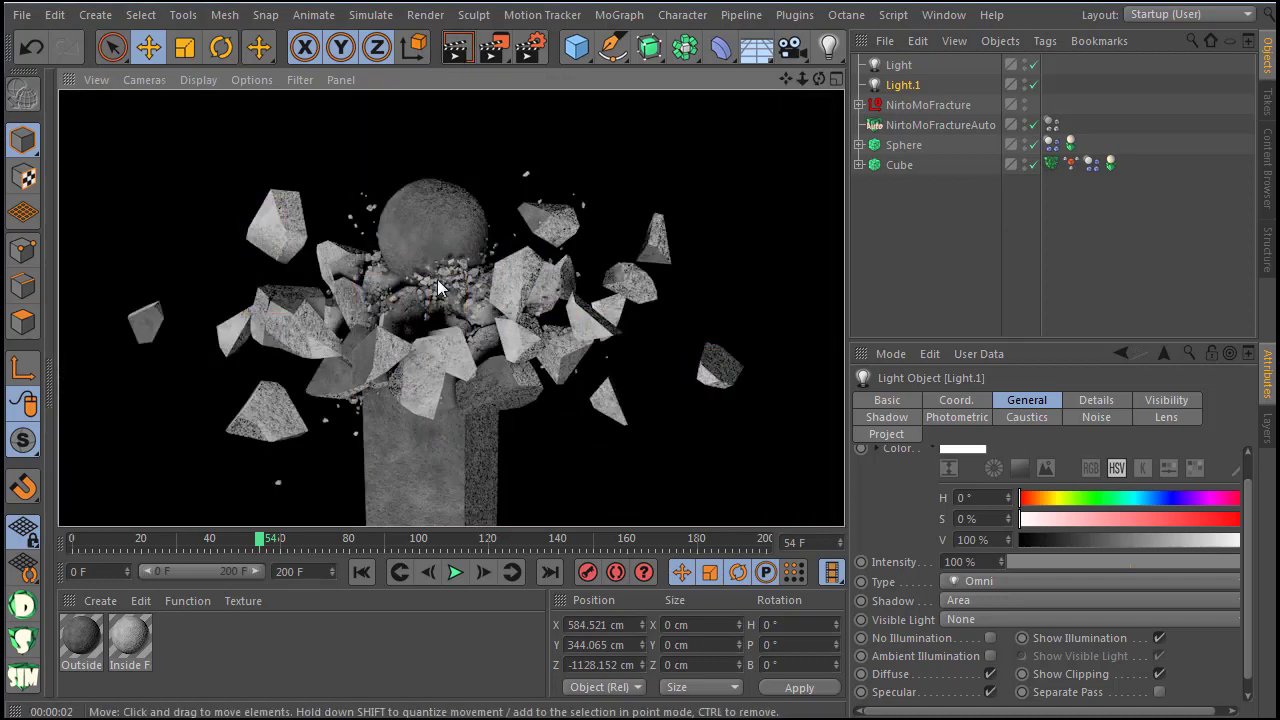
pyautogui.scroll(-6, 411, 258)
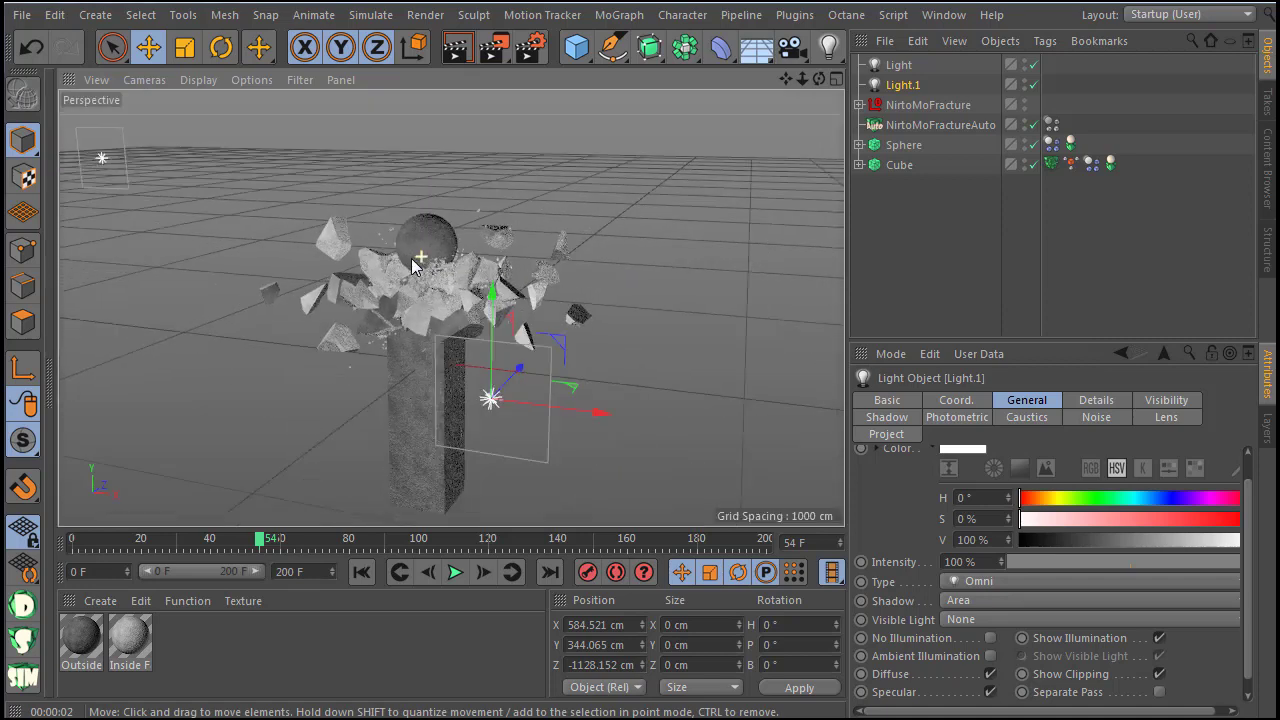
# Step: Duplicate the NirtoMoFractureDaitails tag on the Cube and set the copy's Size Small Pieces to 45%
pyautogui.click(1051, 164)
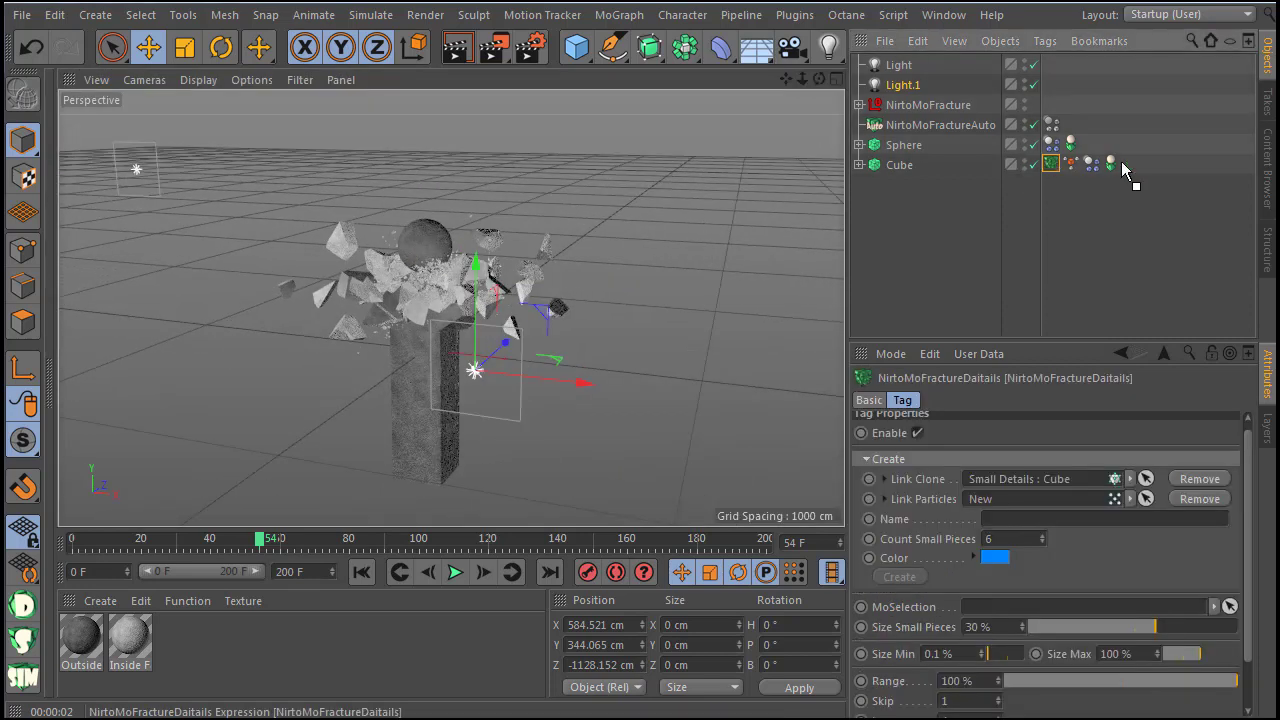
pyautogui.moveTo(1121, 161); pyautogui.dragTo(1128, 169)
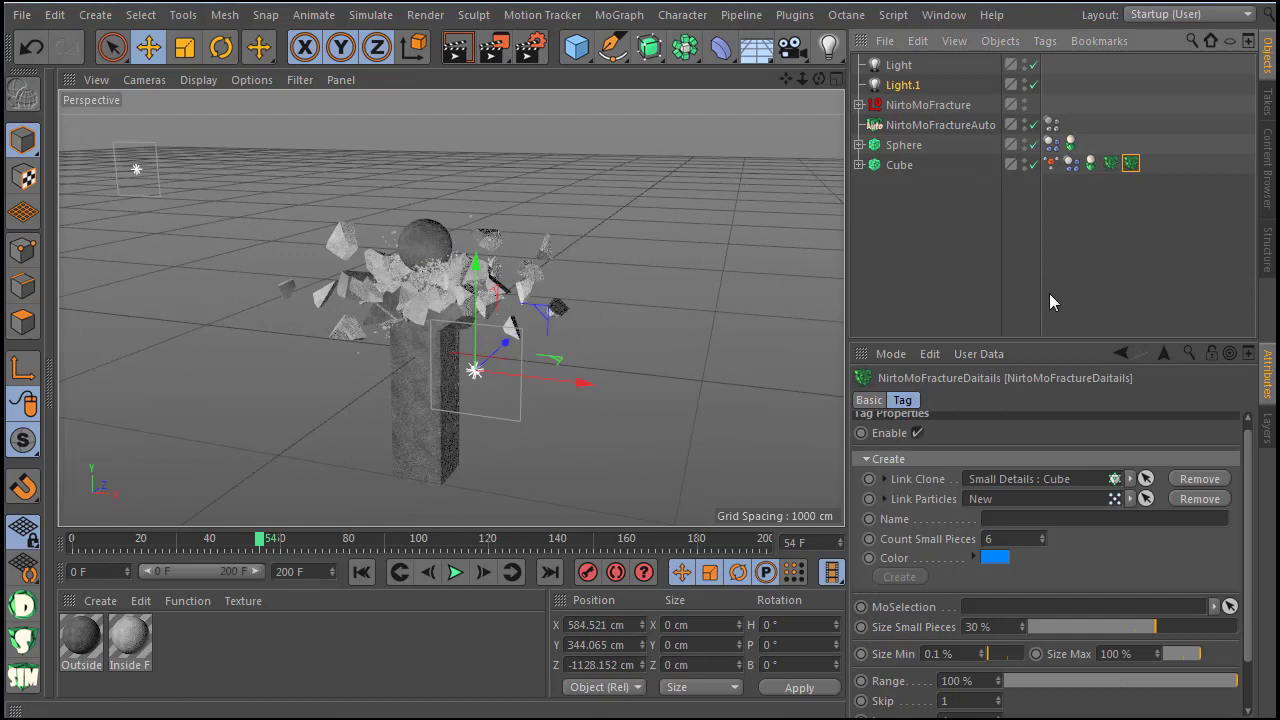
pyautogui.doubleClick(970, 627)
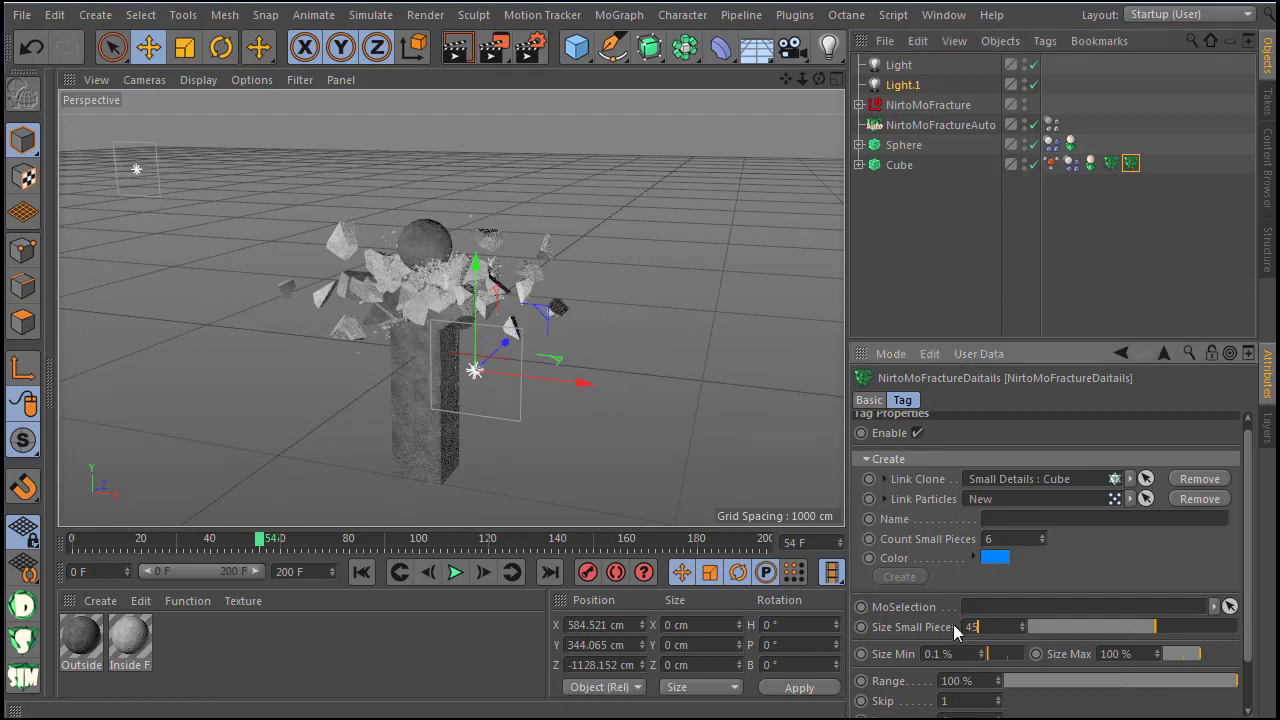
# Step: Replay the simulation from the start, stop it at frame 56 and render the view
pyautogui.click(368, 572)
pyautogui.click(456, 573)
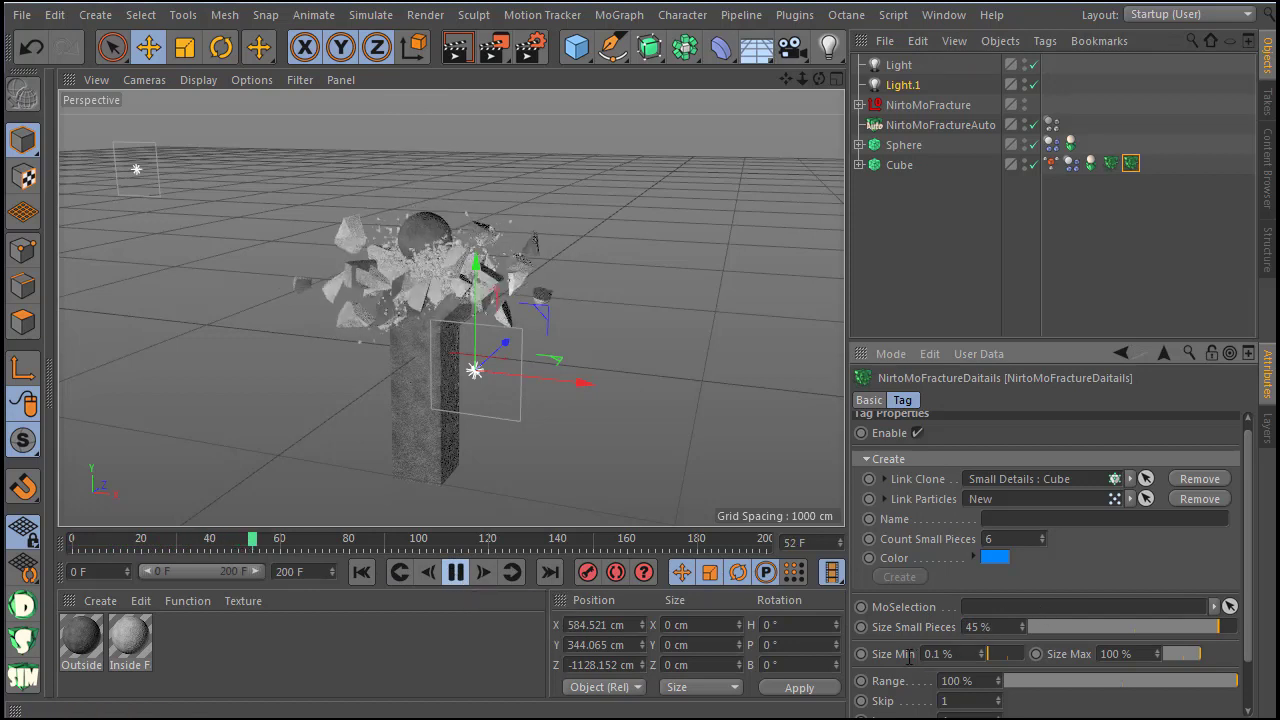
pyautogui.click(456, 575)
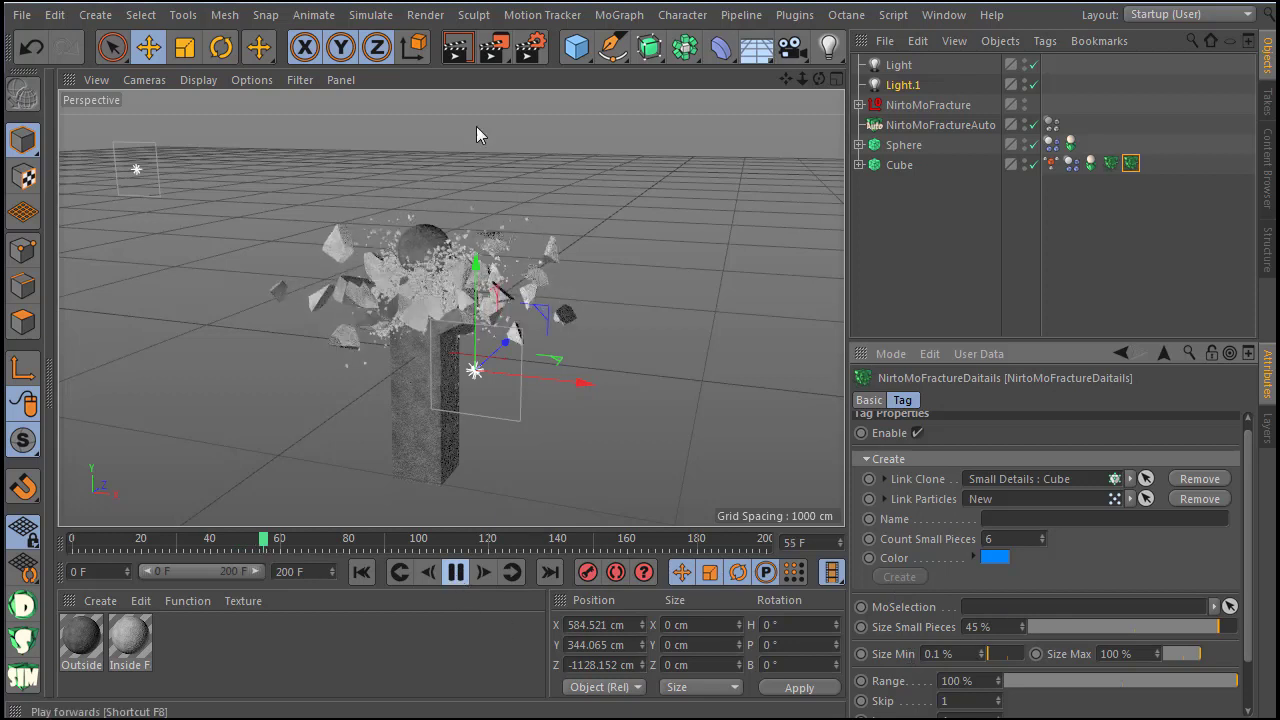
pyautogui.click(456, 47)
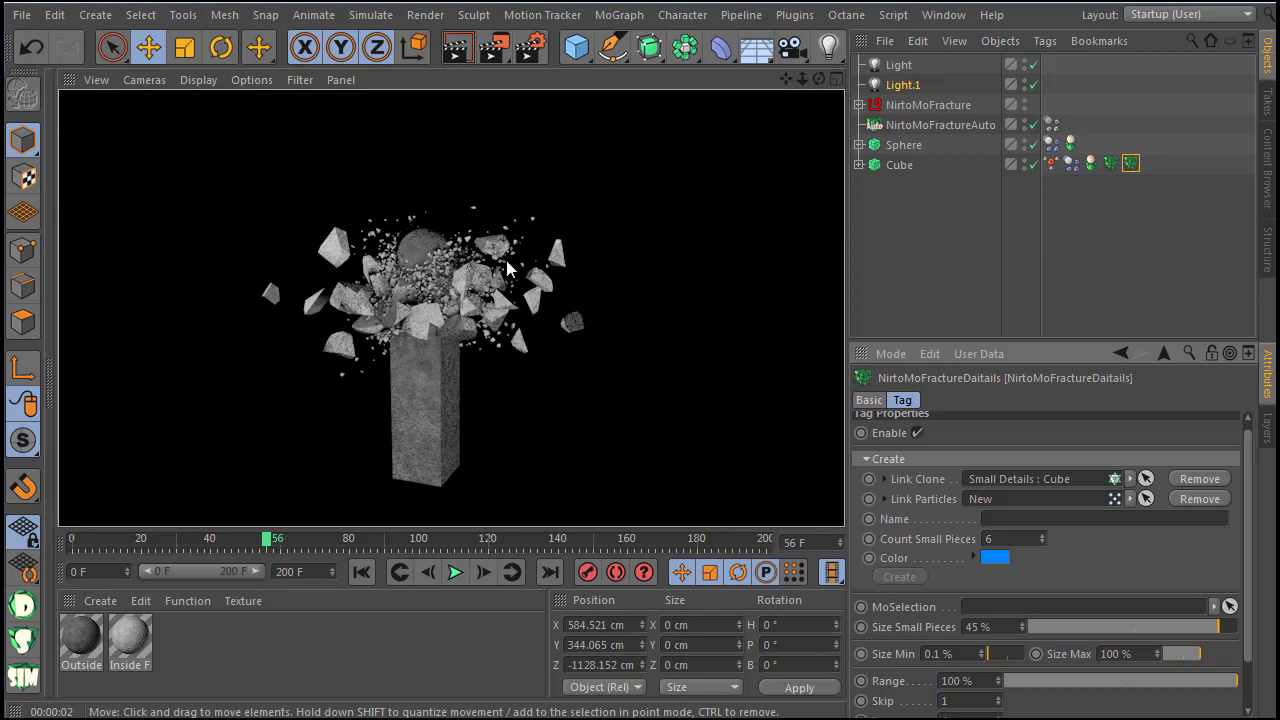
# Step: Return to frame 0 and add a NirtoMoFractureDust tag to the Cube
pyautogui.click(372, 580)
pyautogui.scroll(-3, 417, 423)
pyautogui.scroll(1, 488, 409)
pyautogui.scroll(-1, 395, 390)
pyautogui.scroll(1, 395, 390)
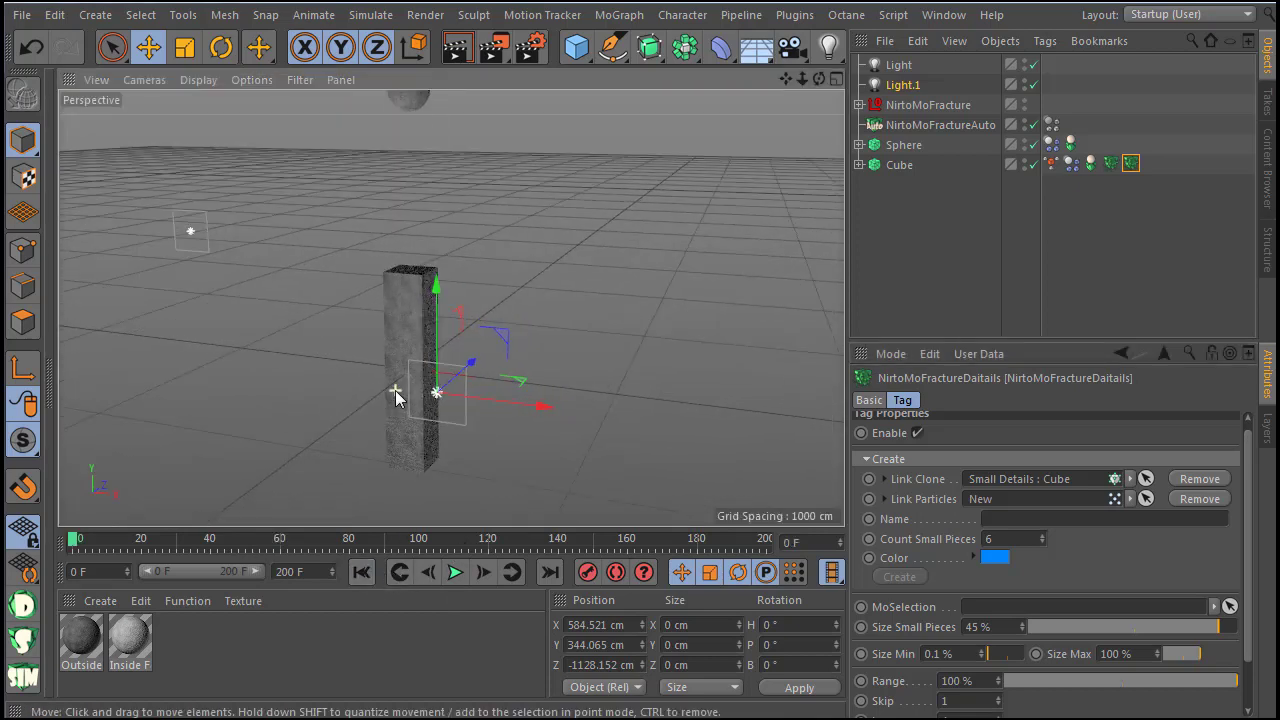
pyautogui.rightClick(884, 164)
pyautogui.moveTo(945, 312)
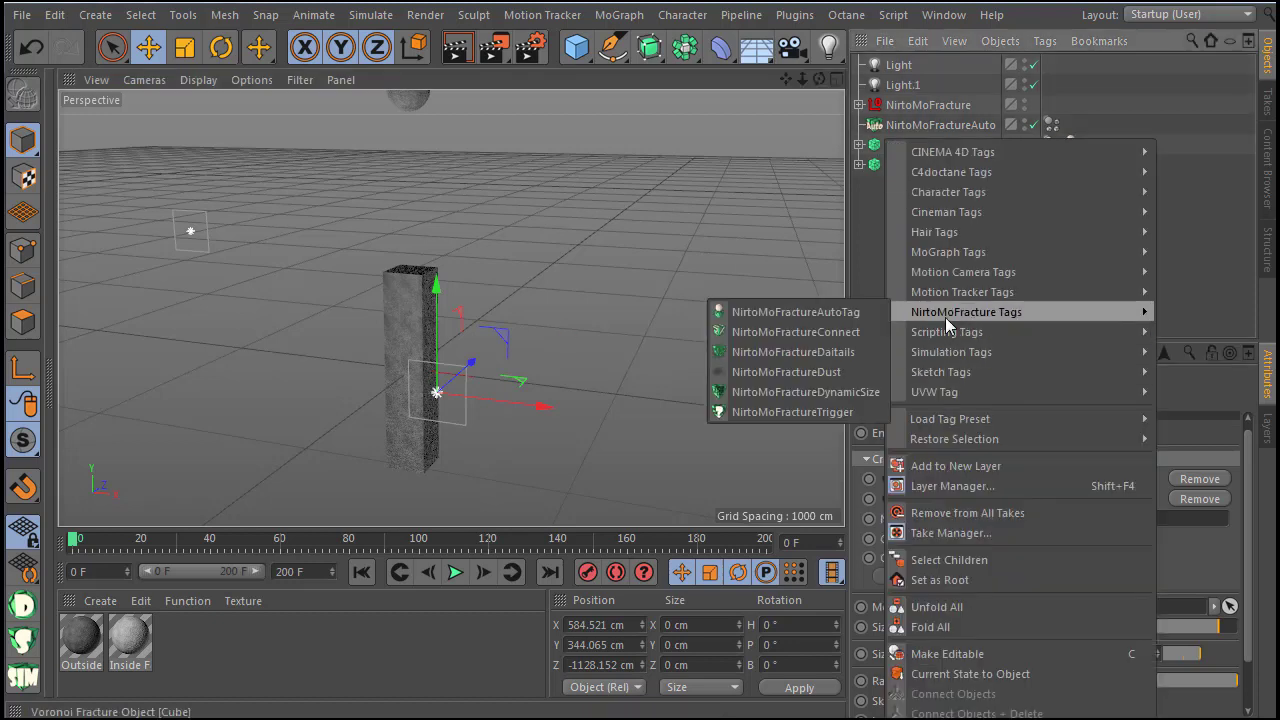
pyautogui.click(811, 372)
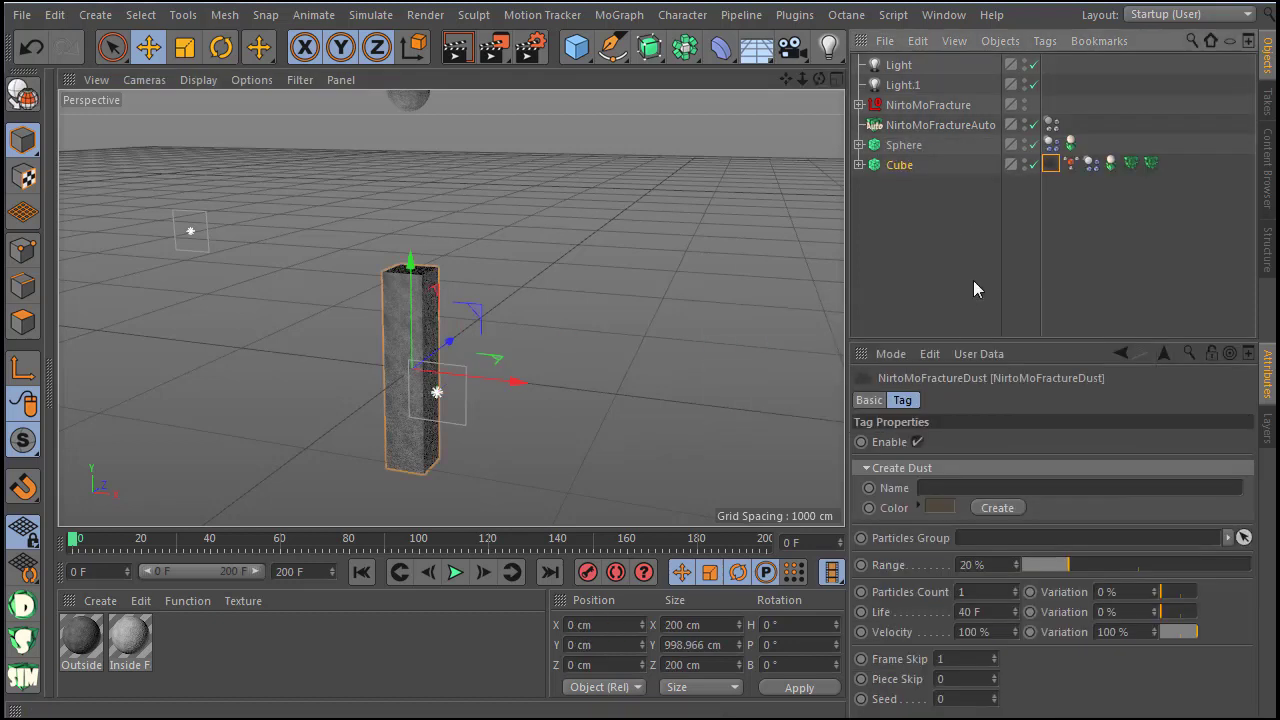
# Step: Name the dust setup Dust and create its particle group and PyroCluster objects
pyautogui.click(958, 487)
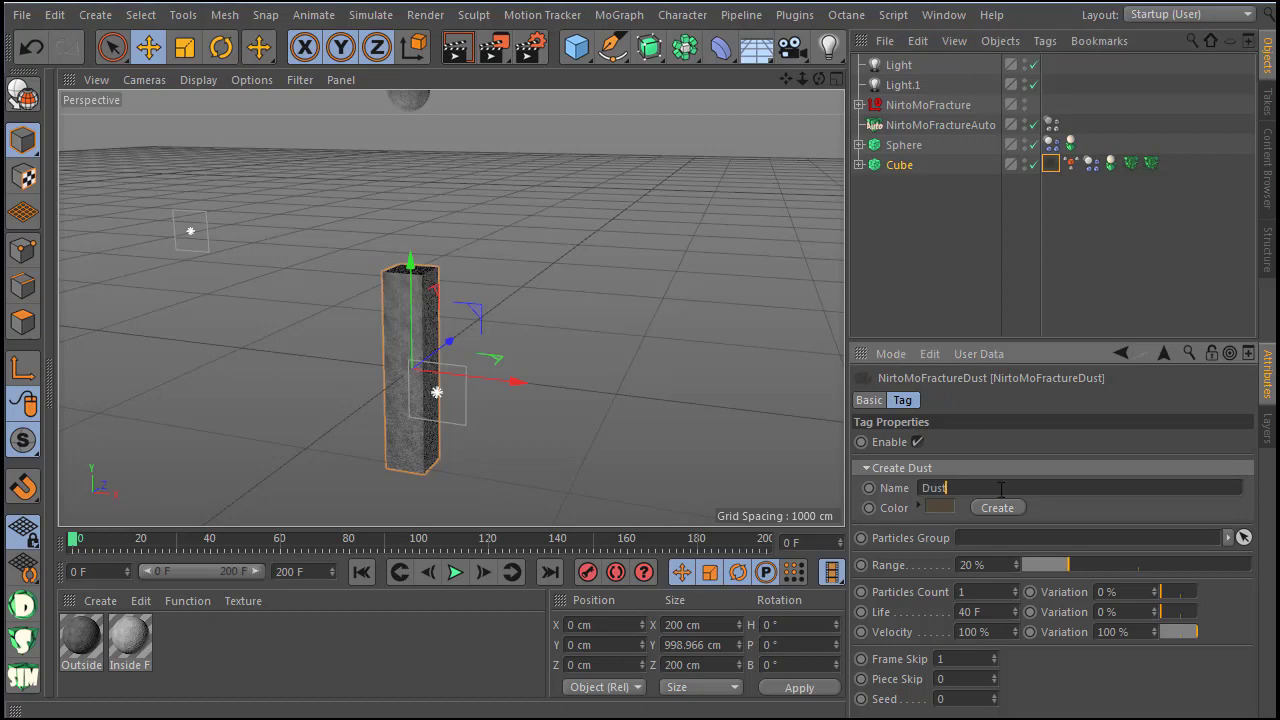
pyautogui.write('Dust')
pyautogui.click(997, 507)
# Step: Play the simulation to frame 49 and render the view to examine the dust
pyautogui.click(455, 571)
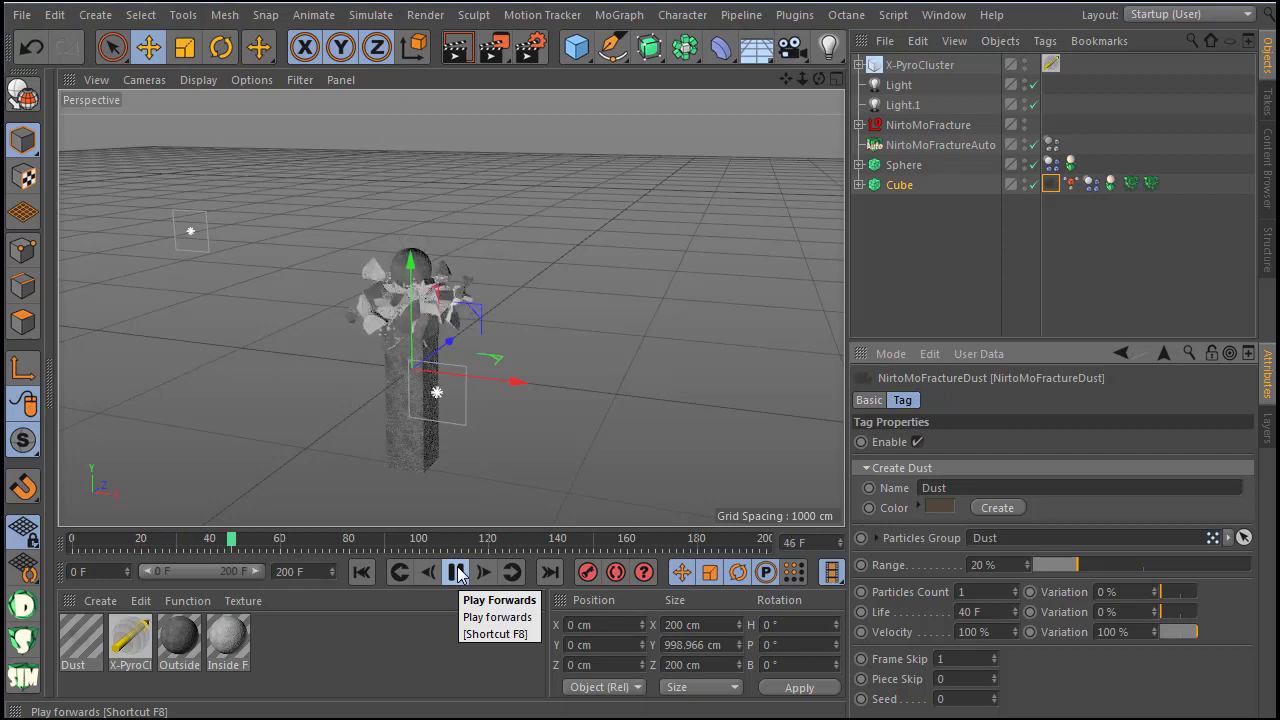
pyautogui.click(456, 571)
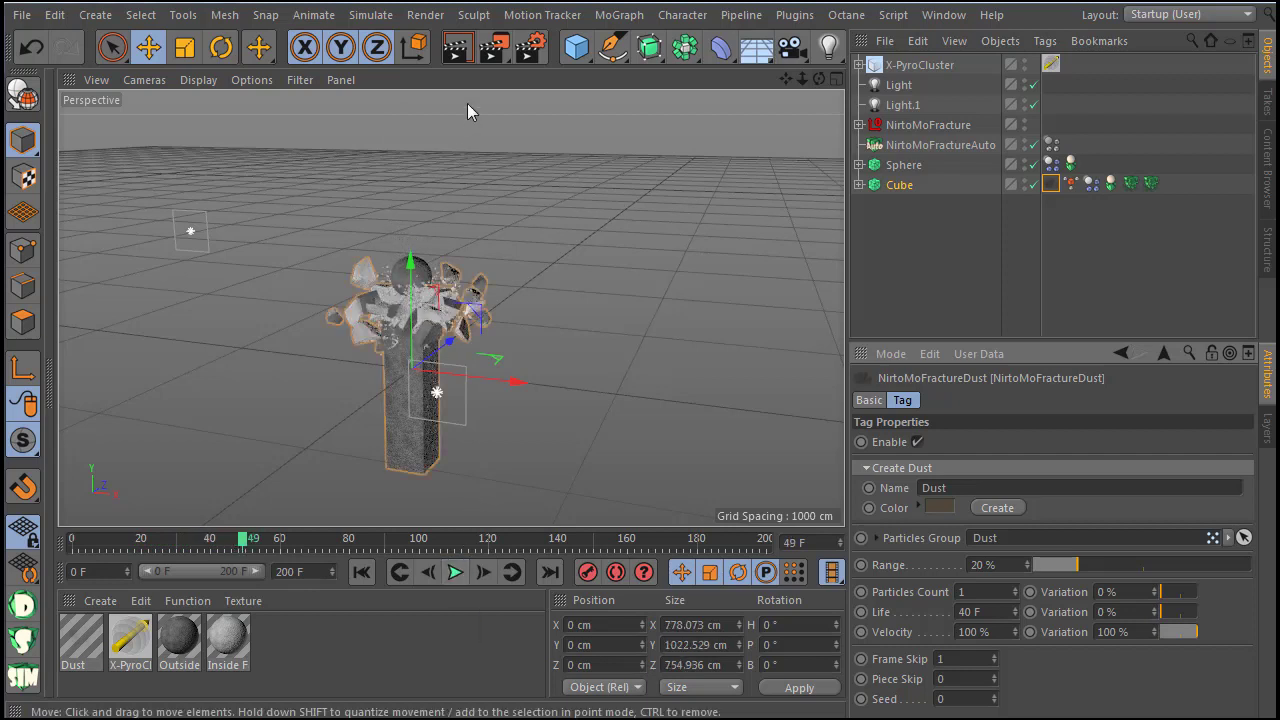
pyautogui.click(468, 50)
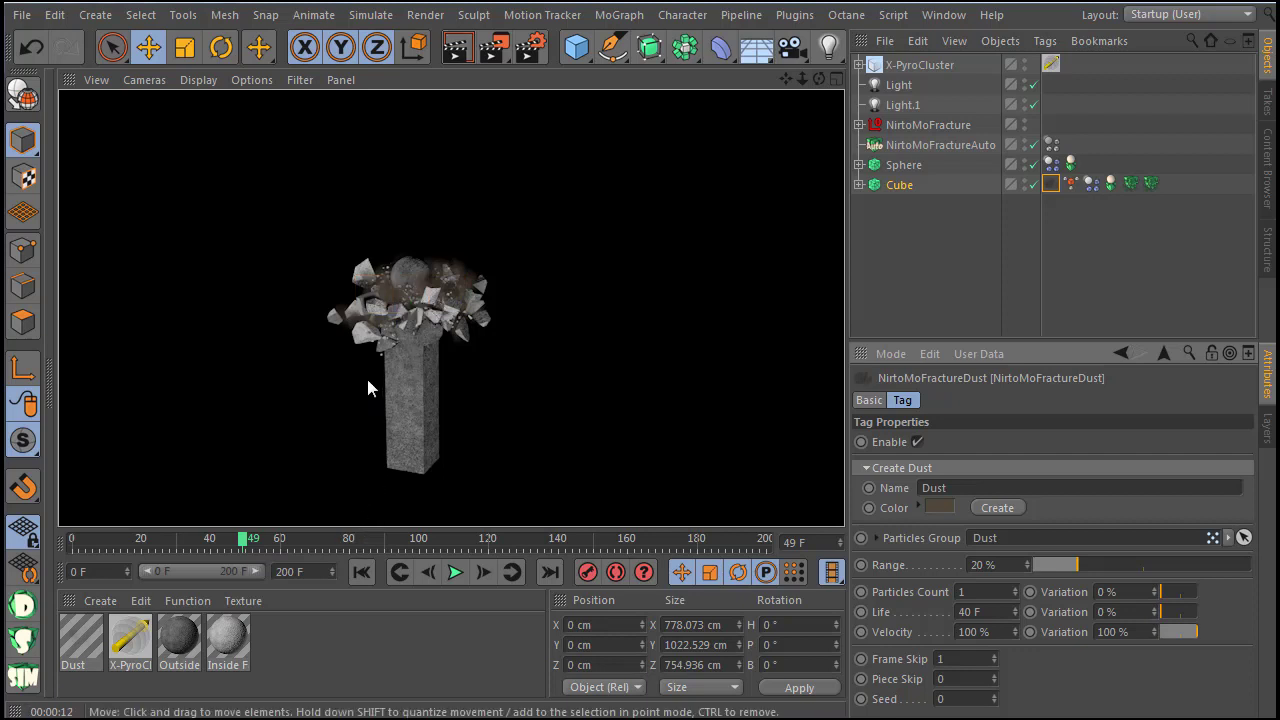
# Step: Return to frame 0 and enable the Shape preview in the Dust PyroCluster material
pyautogui.click(362, 573)
pyautogui.click(95, 645)
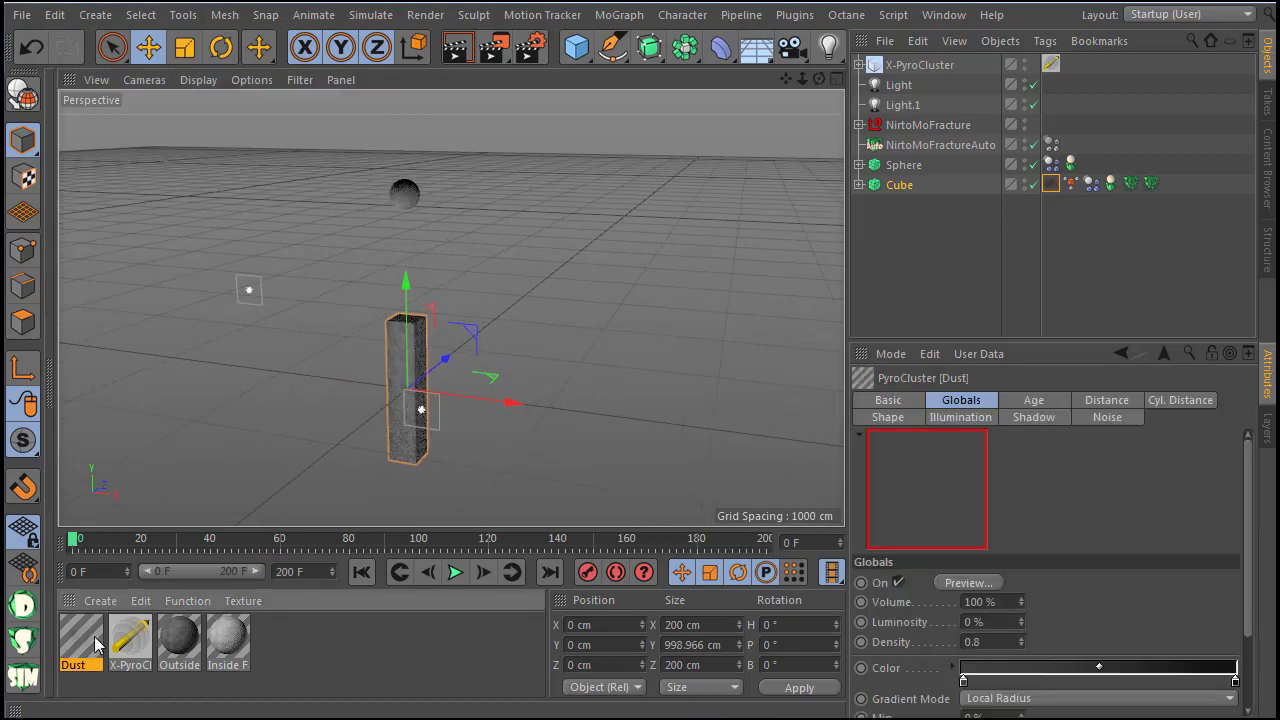
pyautogui.doubleClick(95, 645)
pyautogui.moveTo(624, 128); pyautogui.dragTo(867, 123)
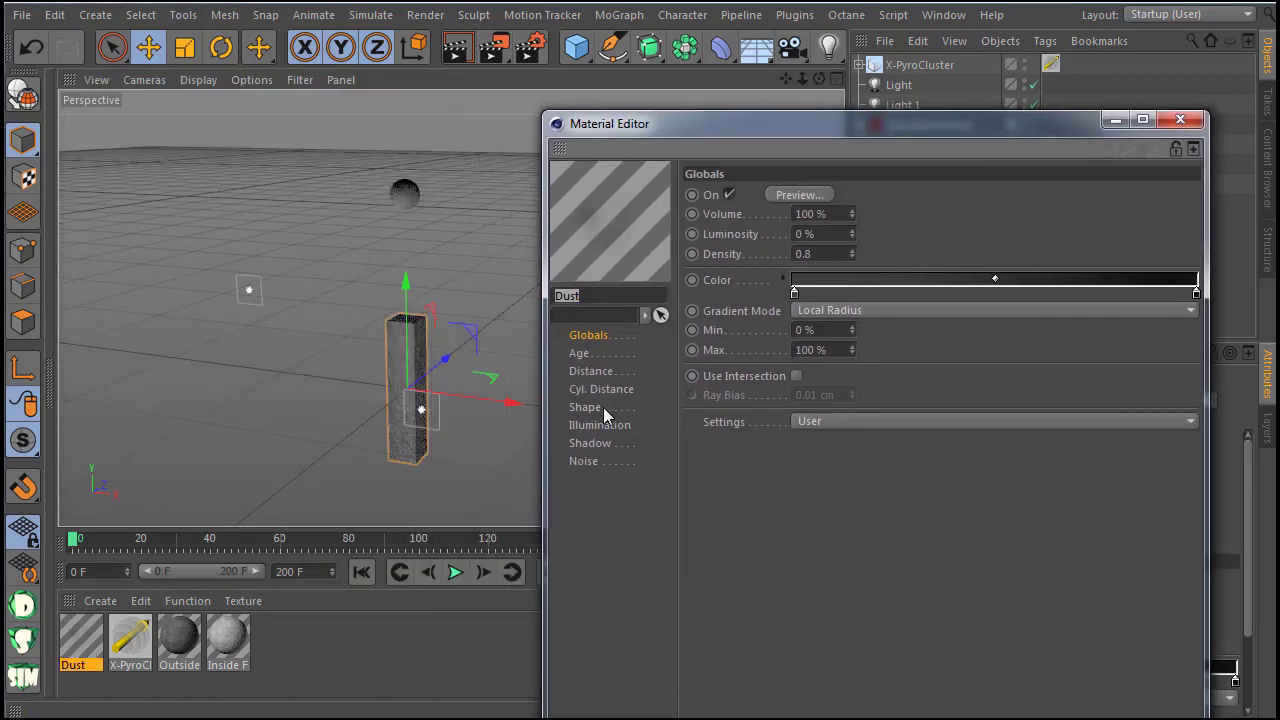
pyautogui.click(602, 407)
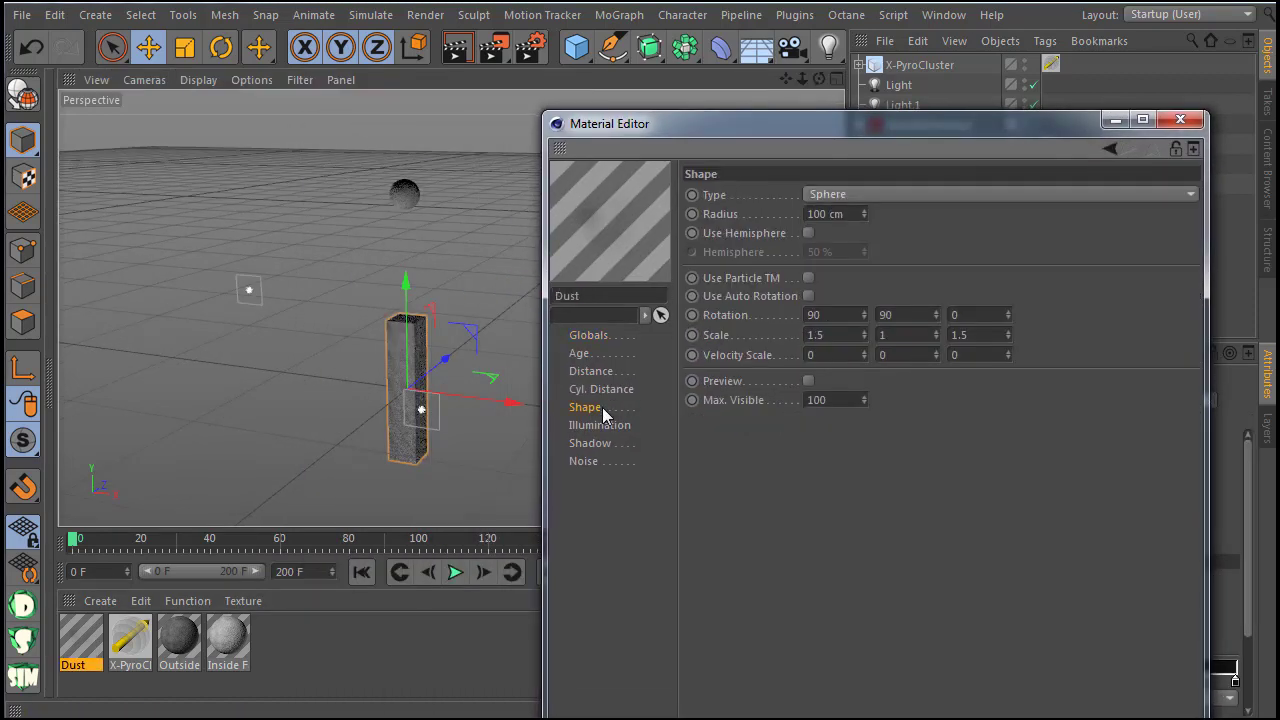
pyautogui.click(808, 381)
pyautogui.click(1180, 119)
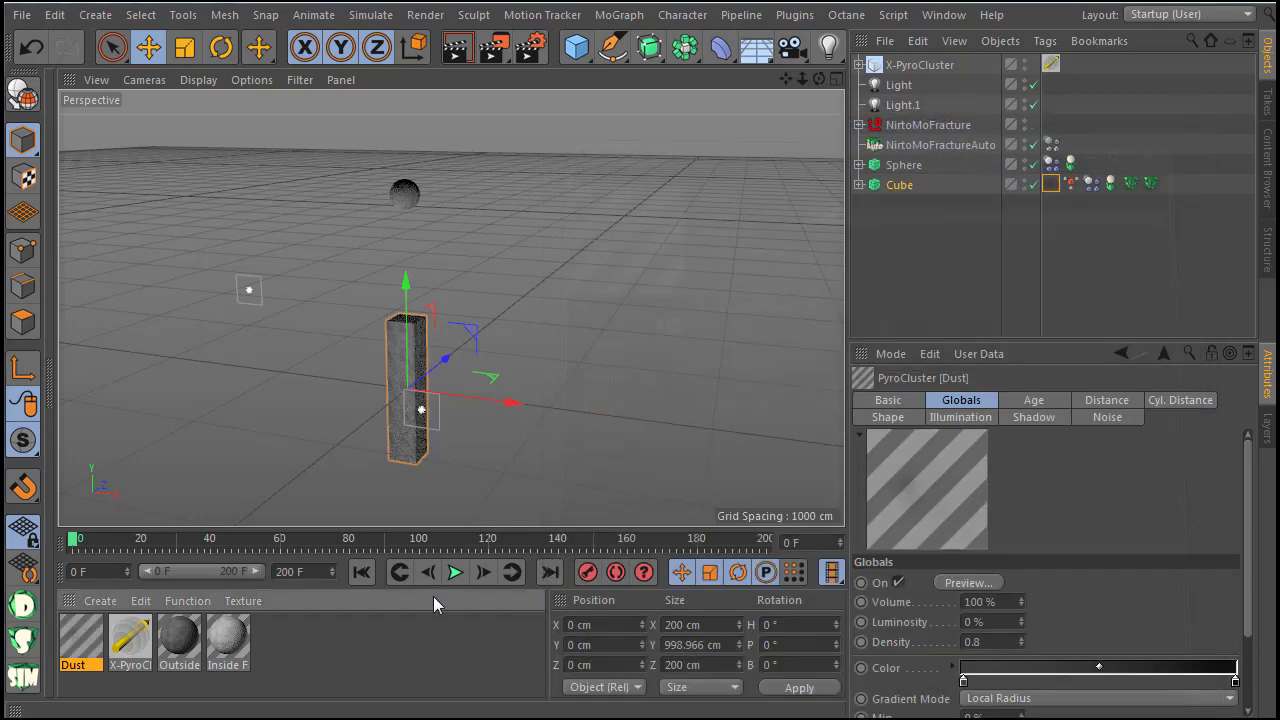
# Step: Play the simulation to frame 58 to view the dust preview and show the dust tag's settings
pyautogui.click(455, 572)
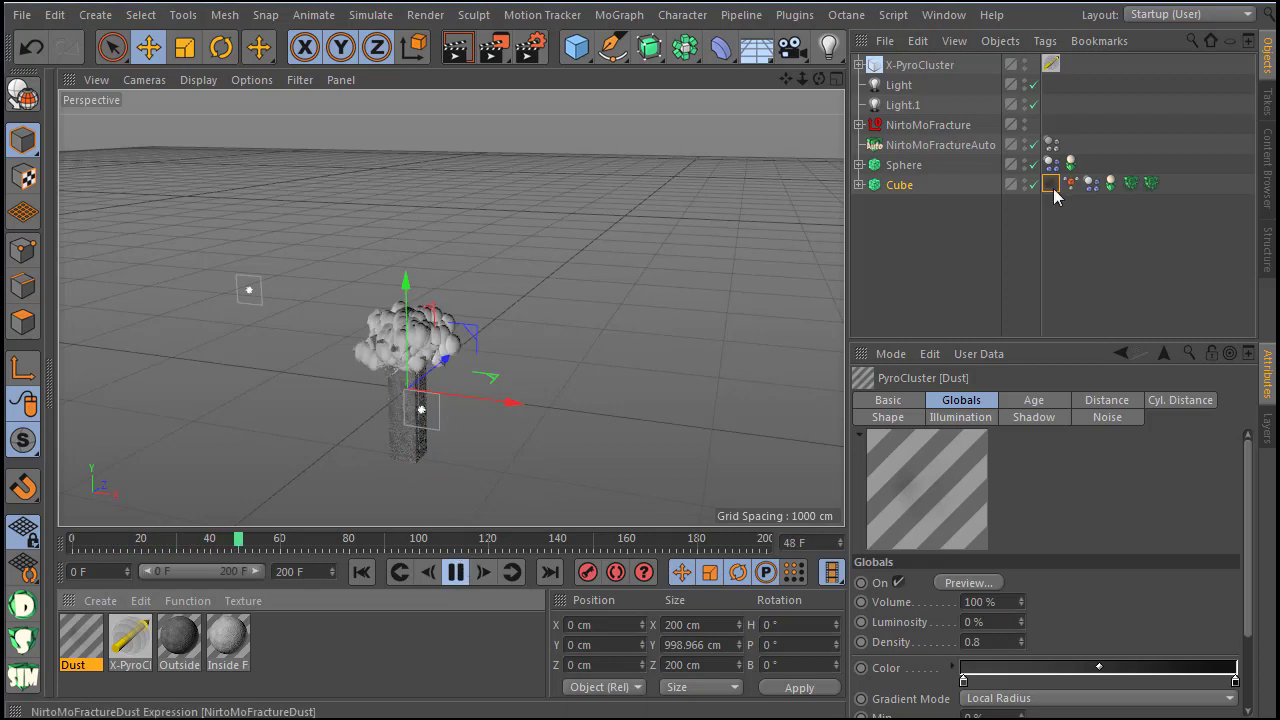
pyautogui.click(1070, 184)
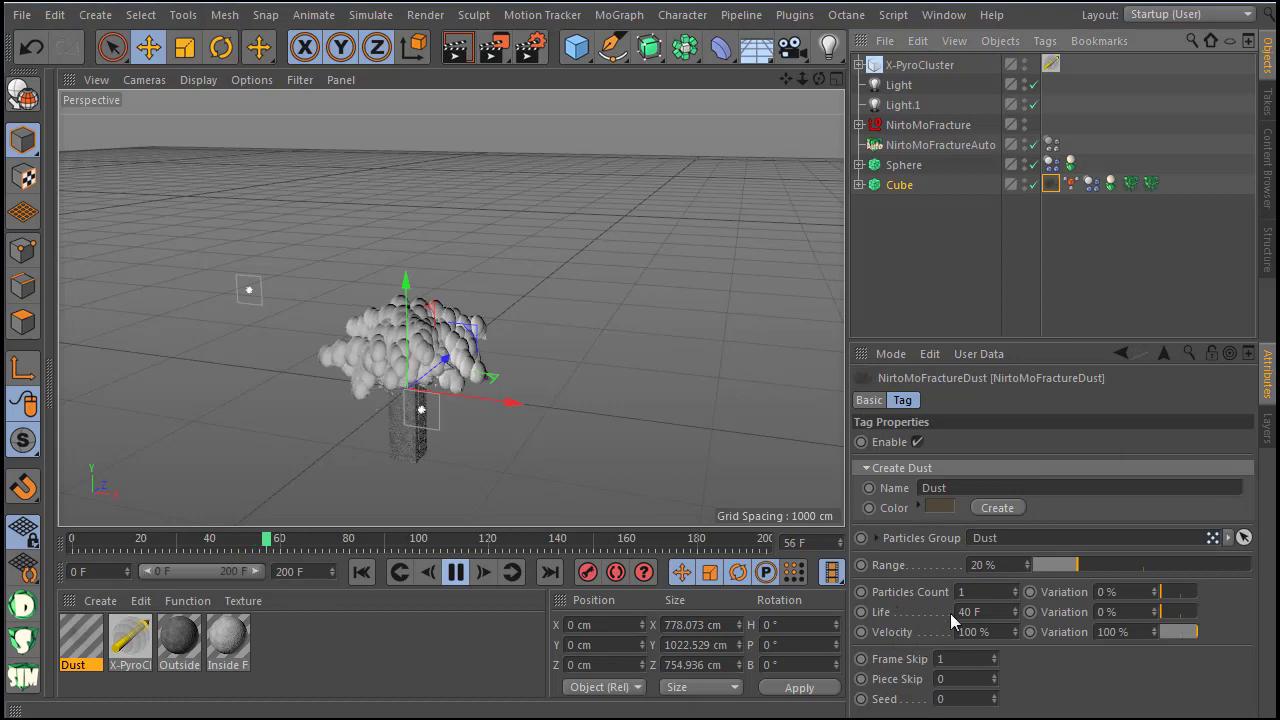
pyautogui.click(455, 578)
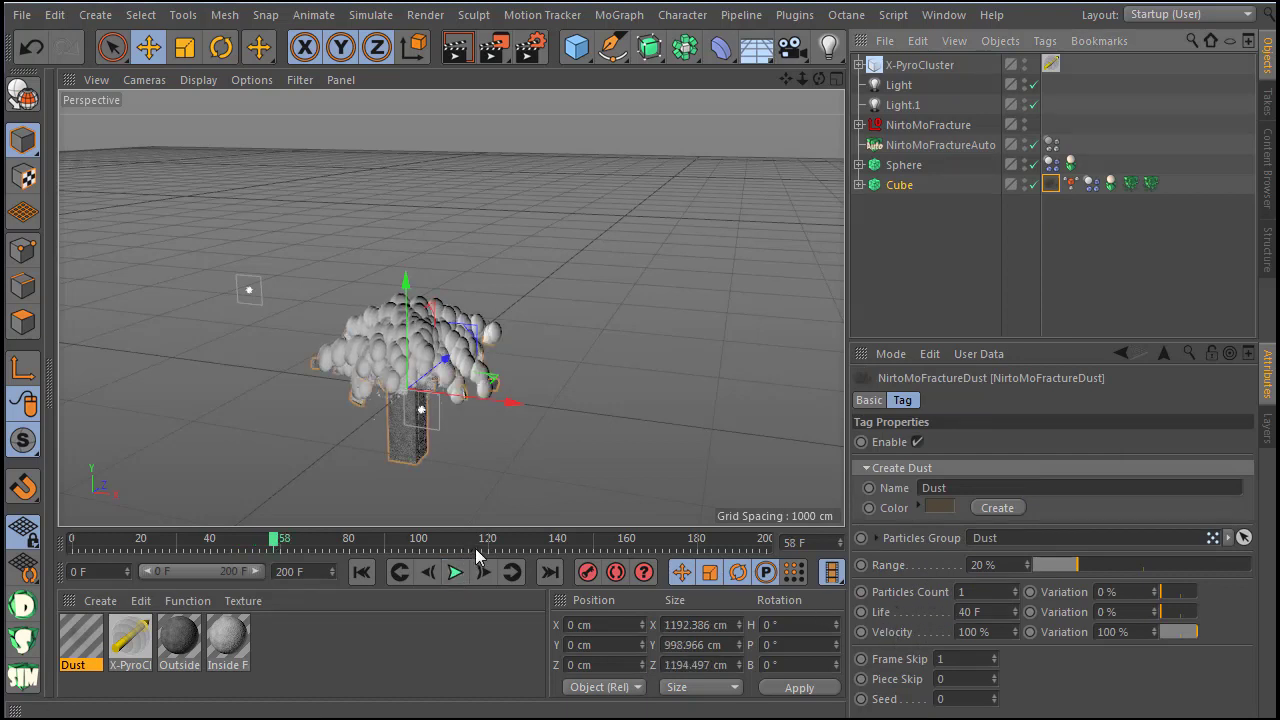
# Step: Render the view at frame 58, then set the Dust PyroCluster material's shape radius to 150 cm
pyautogui.click(456, 47)
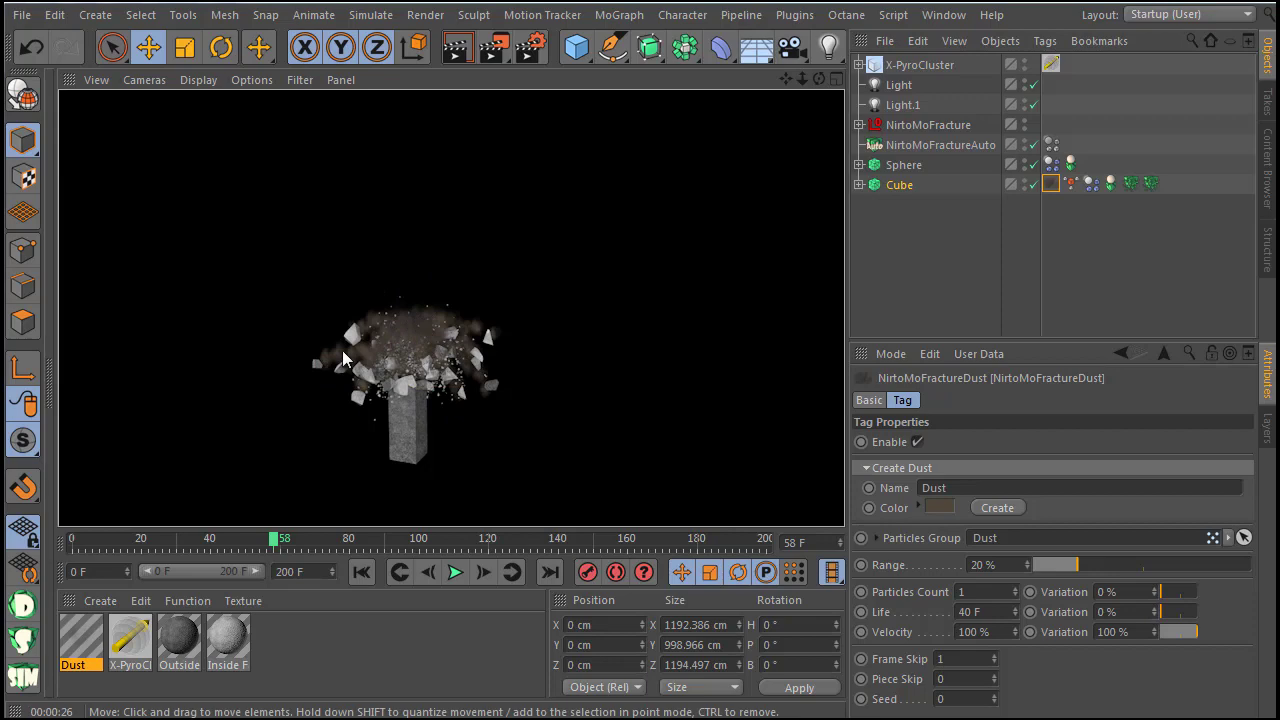
pyautogui.doubleClick(81, 638)
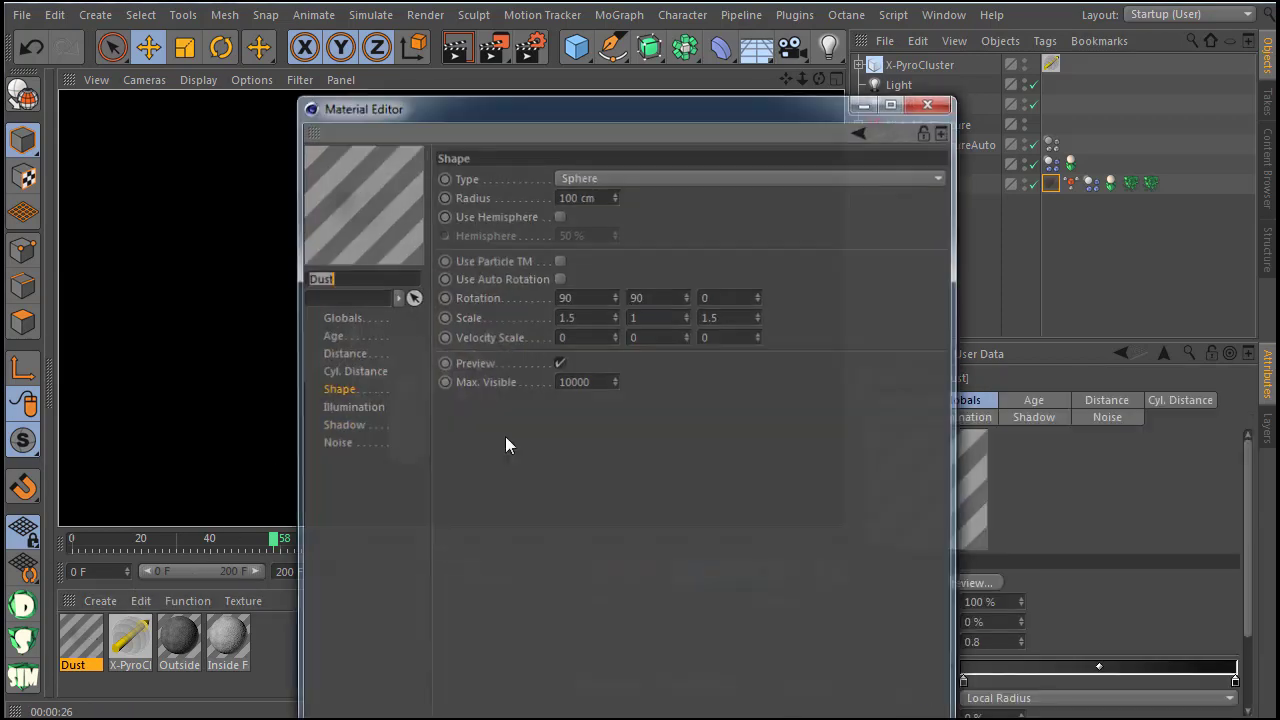
pyautogui.moveTo(564, 114); pyautogui.dragTo(783, 153)
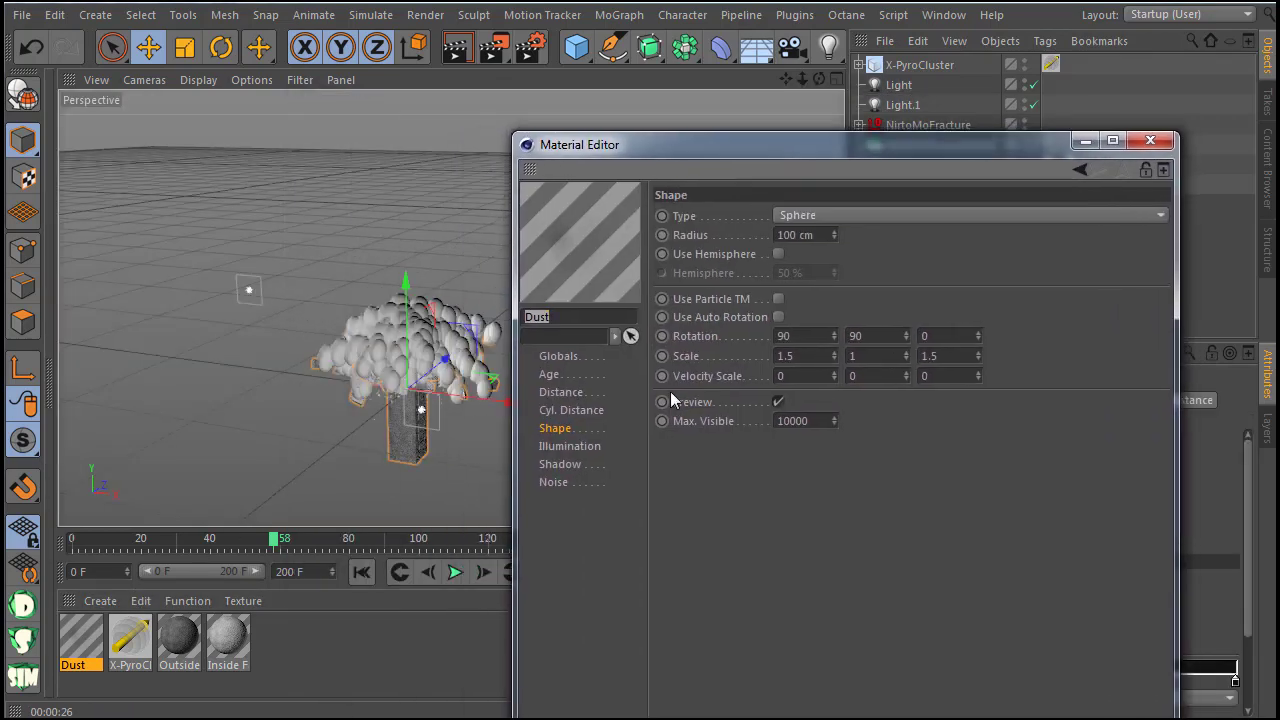
pyautogui.write('150')
pyautogui.press('Return')
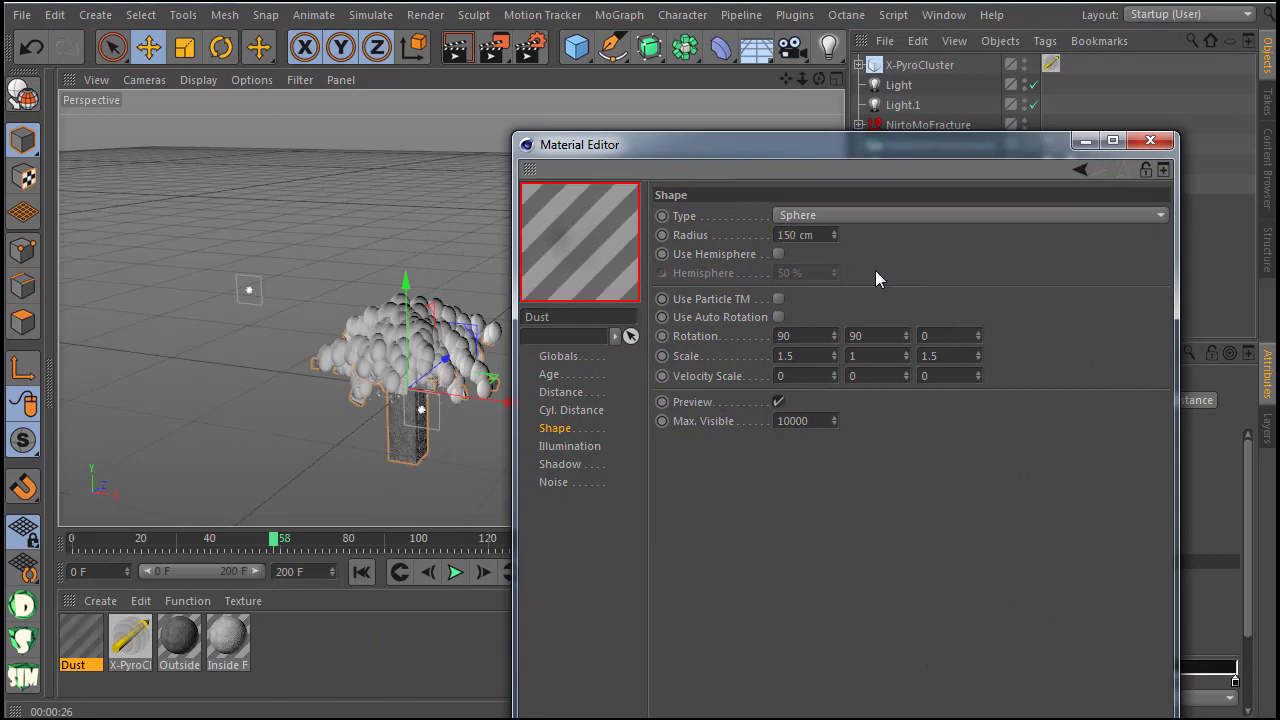
pyautogui.click(1143, 146)
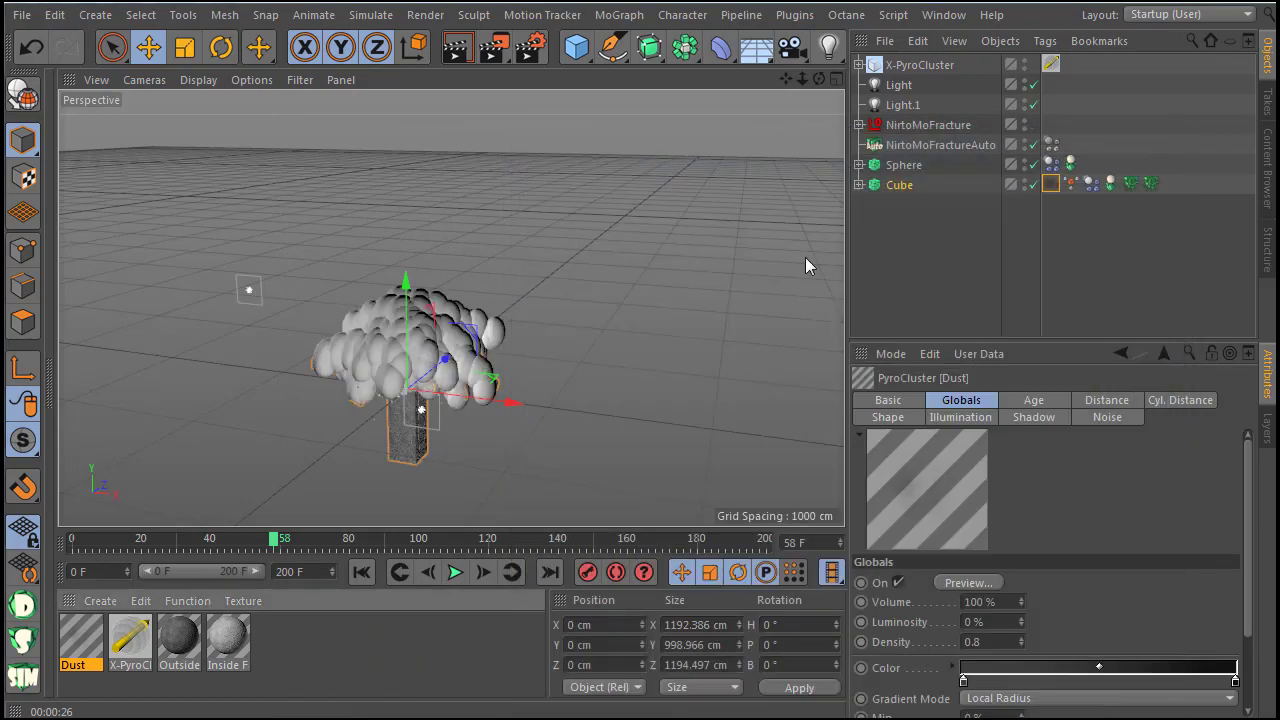
# Step: Render the view to examine the enlarged dust and return the animation to frame 0
pyautogui.click(458, 48)
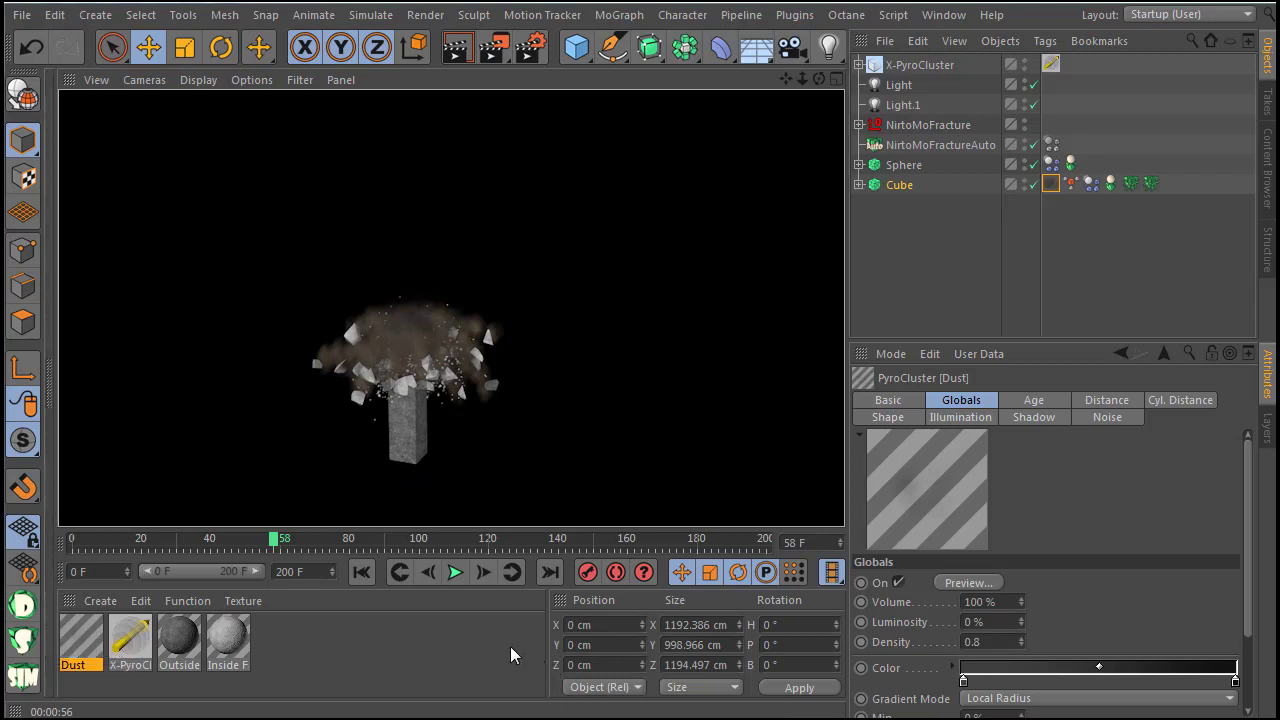
pyautogui.click(914, 265)
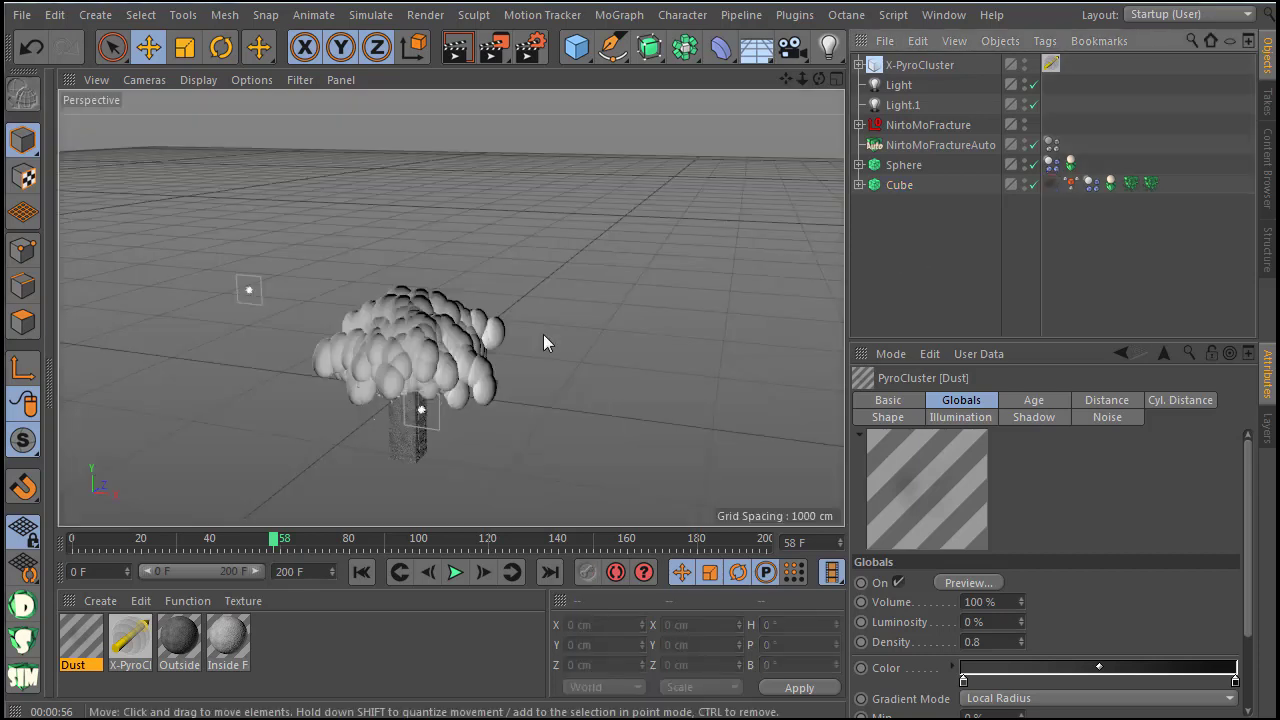
pyautogui.scroll(2, 381, 436)
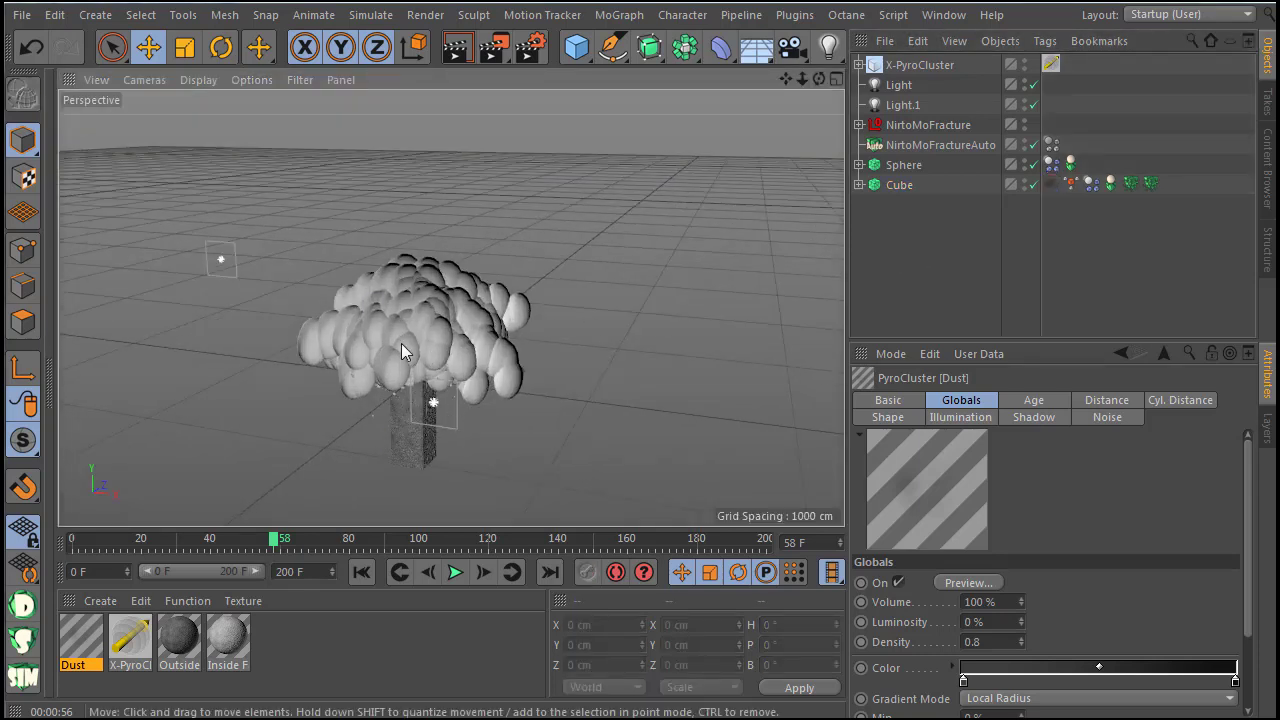
pyautogui.click(361, 571)
pyautogui.scroll(-1, 378, 425)
pyautogui.scroll(1, 377, 425)
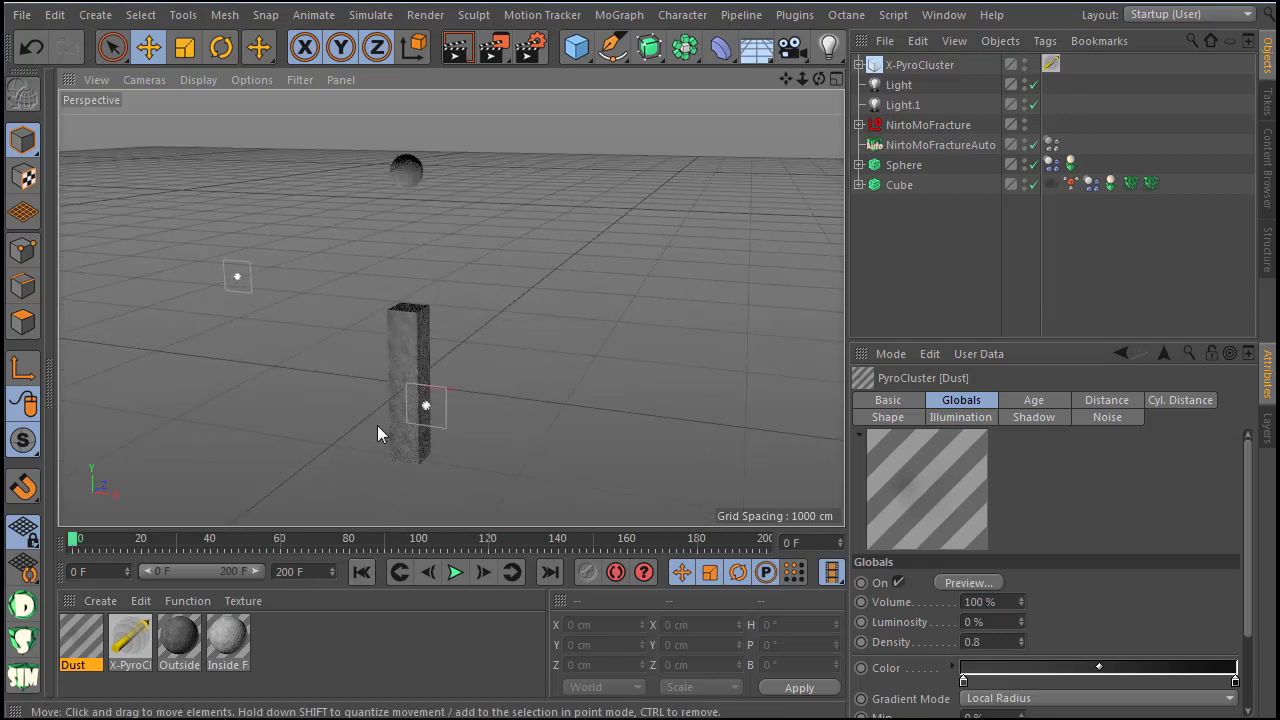
# Step: Delete all objects from the scene and add a MoText object
pyautogui.moveTo(872, 286); pyautogui.dragTo(866, 30)
pyautogui.press('Delete')
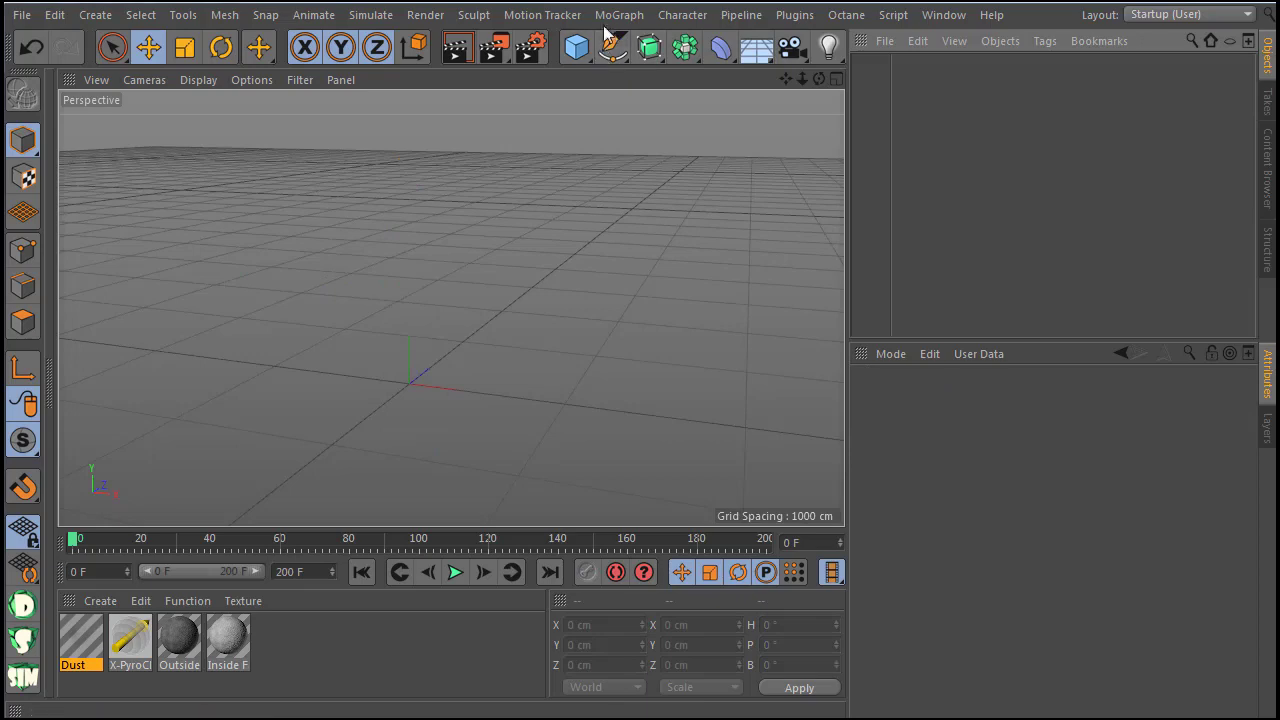
pyautogui.click(619, 14)
pyautogui.click(633, 333)
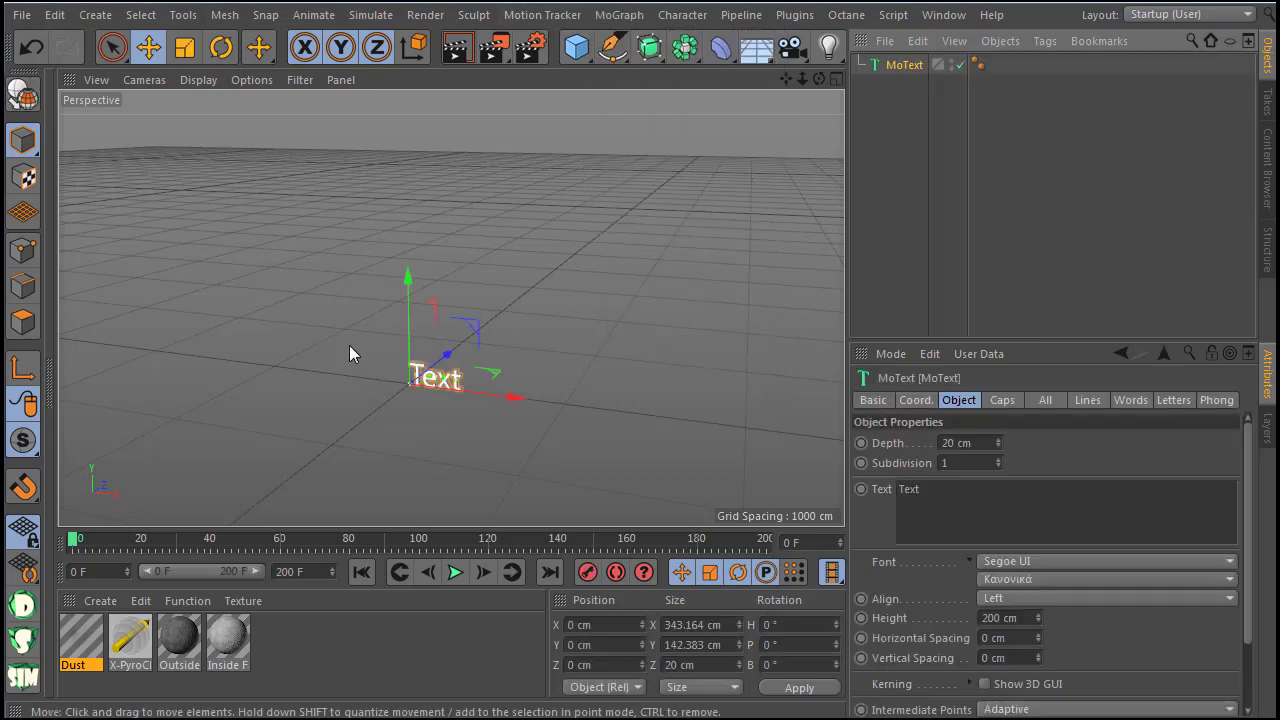
pyautogui.scroll(5, 427, 382)
pyautogui.scroll(2, 427, 382)
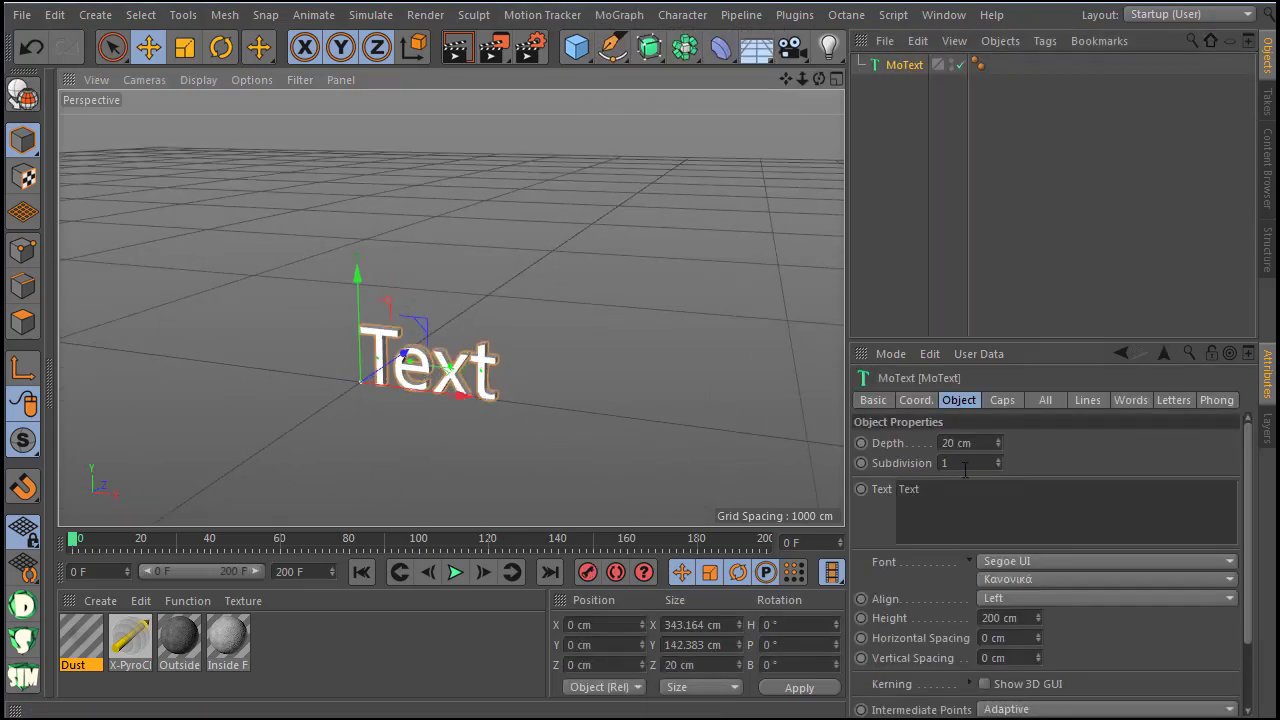
# Step: Set the MoText font to Showcard Gothic and its text to NirtoMoFracture
pyautogui.click(1026, 561)
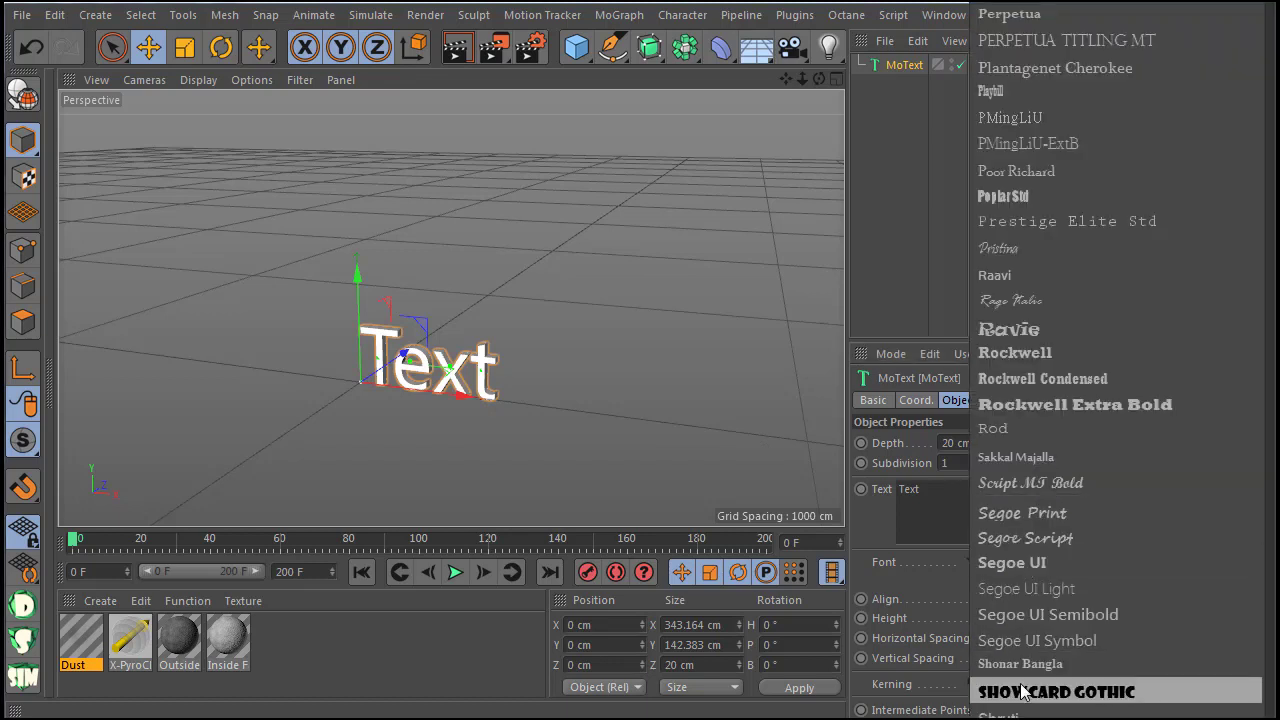
pyautogui.click(392, 355)
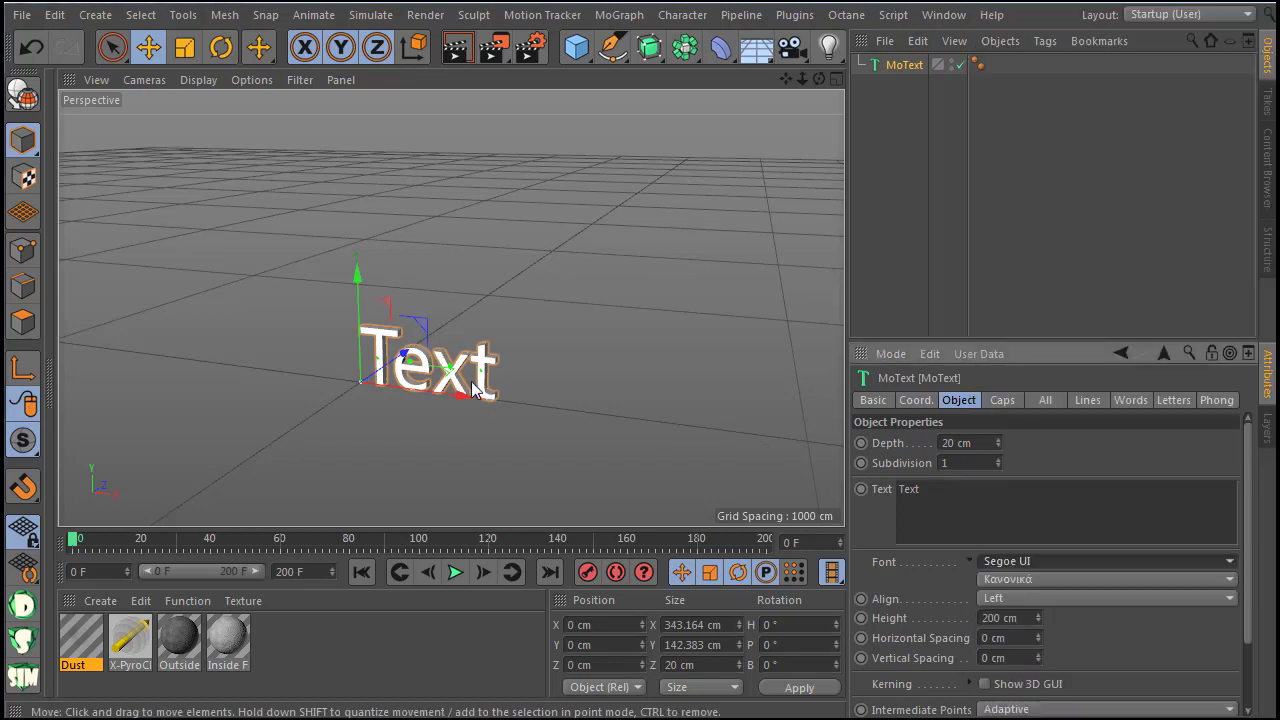
pyautogui.click(986, 562)
pyautogui.click(1045, 691)
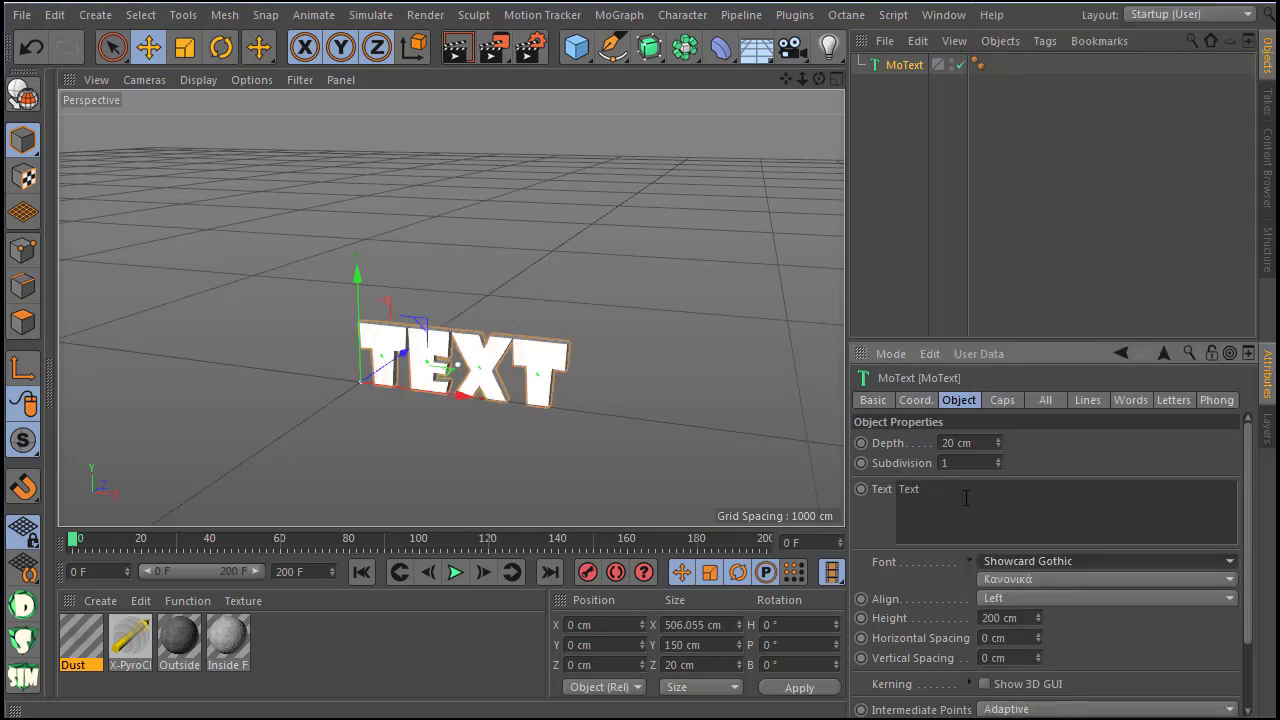
pyautogui.doubleClick(899, 489)
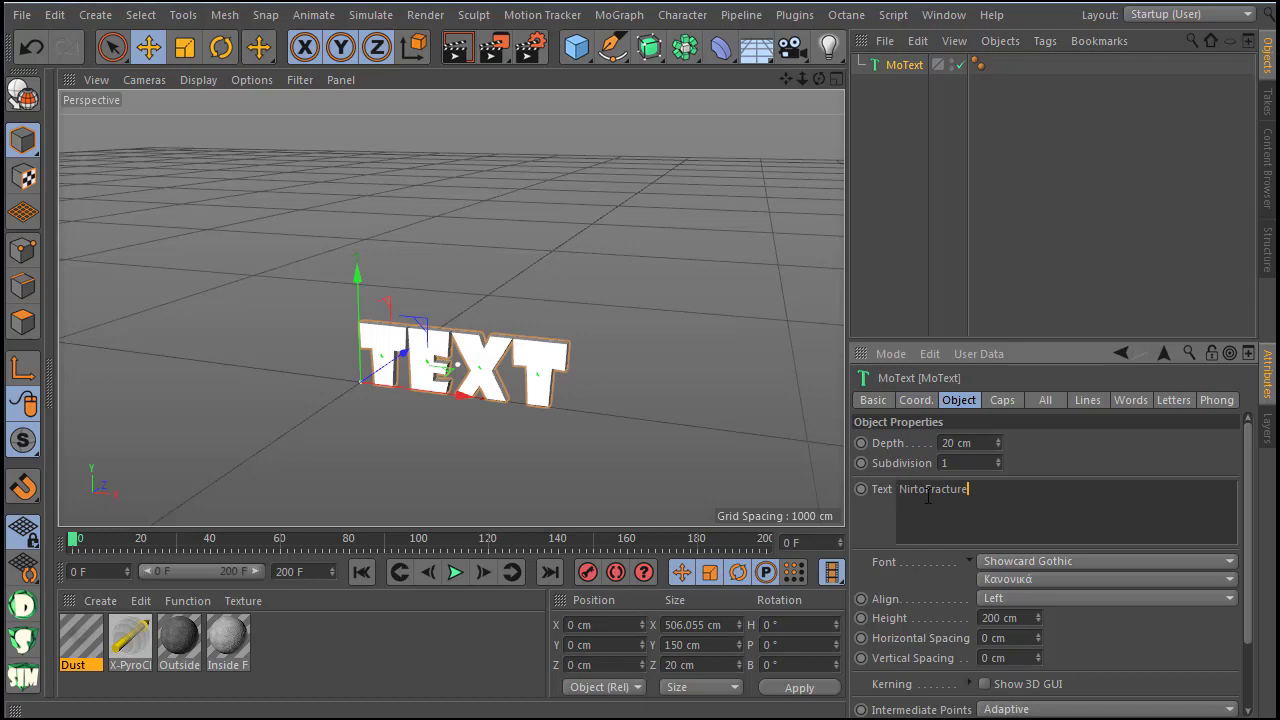
pyautogui.click(984, 311)
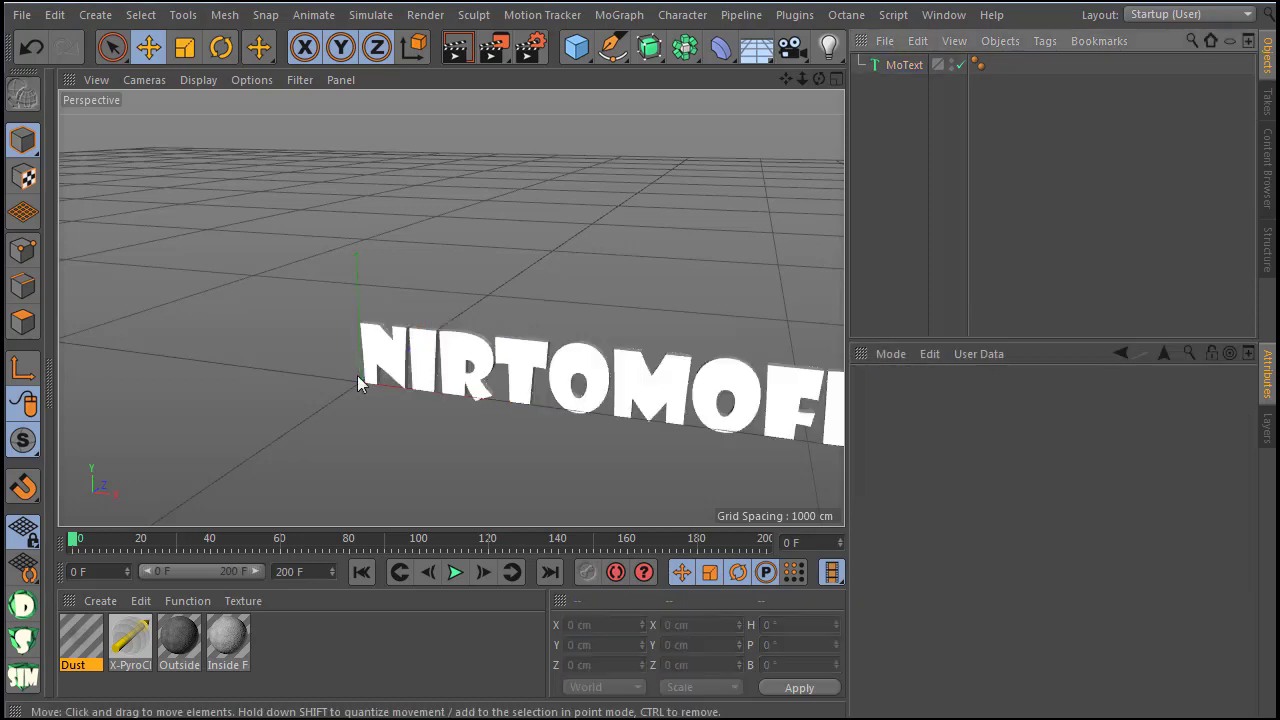
pyautogui.scroll(-8, 312, 362)
pyautogui.scroll(3, 686, 420)
pyautogui.scroll(2, 460, 345)
pyautogui.scroll(-2, 587, 383)
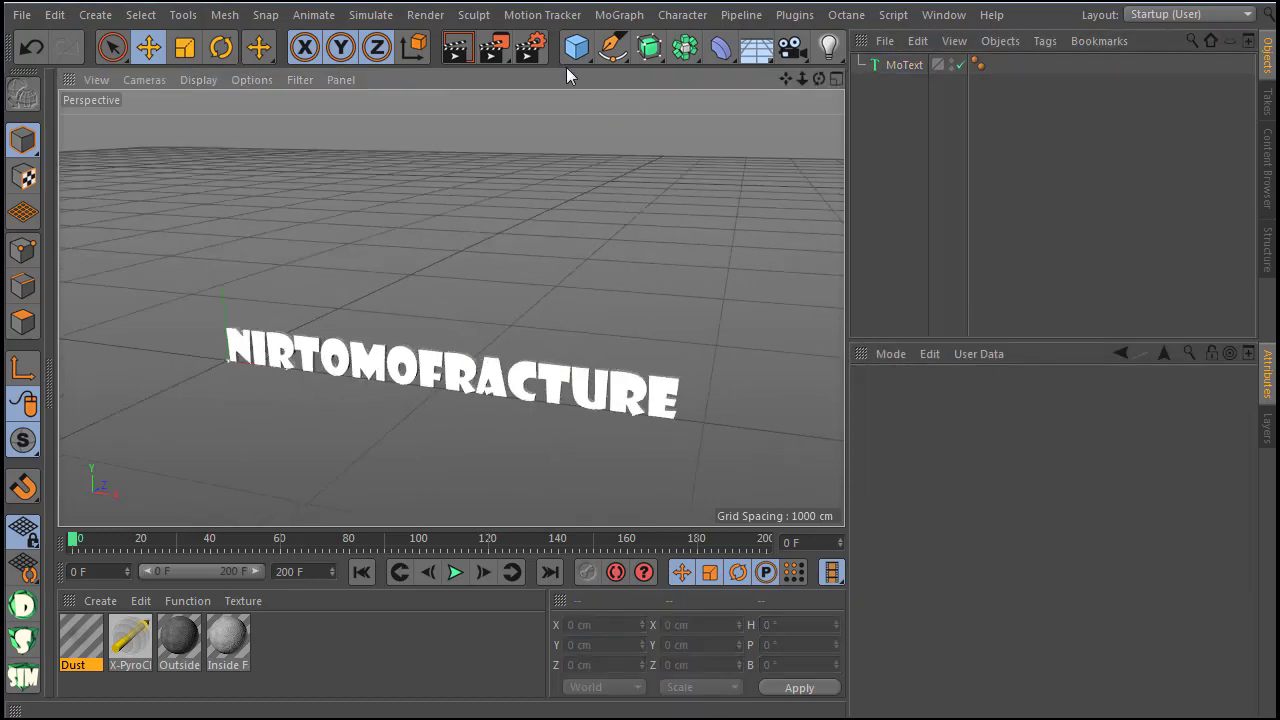
# Step: Add a sphere above the start of the text and set the MoText depth to 80 cm
pyautogui.moveTo(576, 47); pyautogui.dragTo(930, 120)
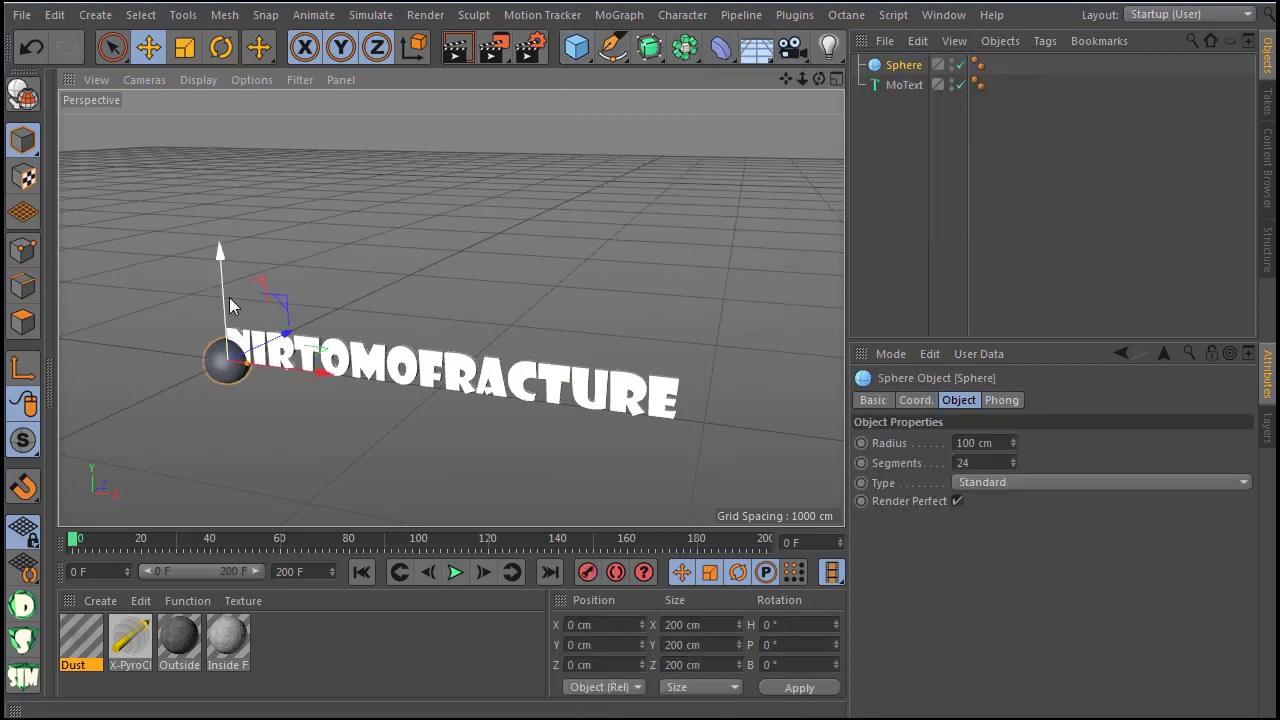
pyautogui.moveTo(220, 262); pyautogui.dragTo(534, 186)
pyautogui.click(906, 86)
pyautogui.click(990, 442)
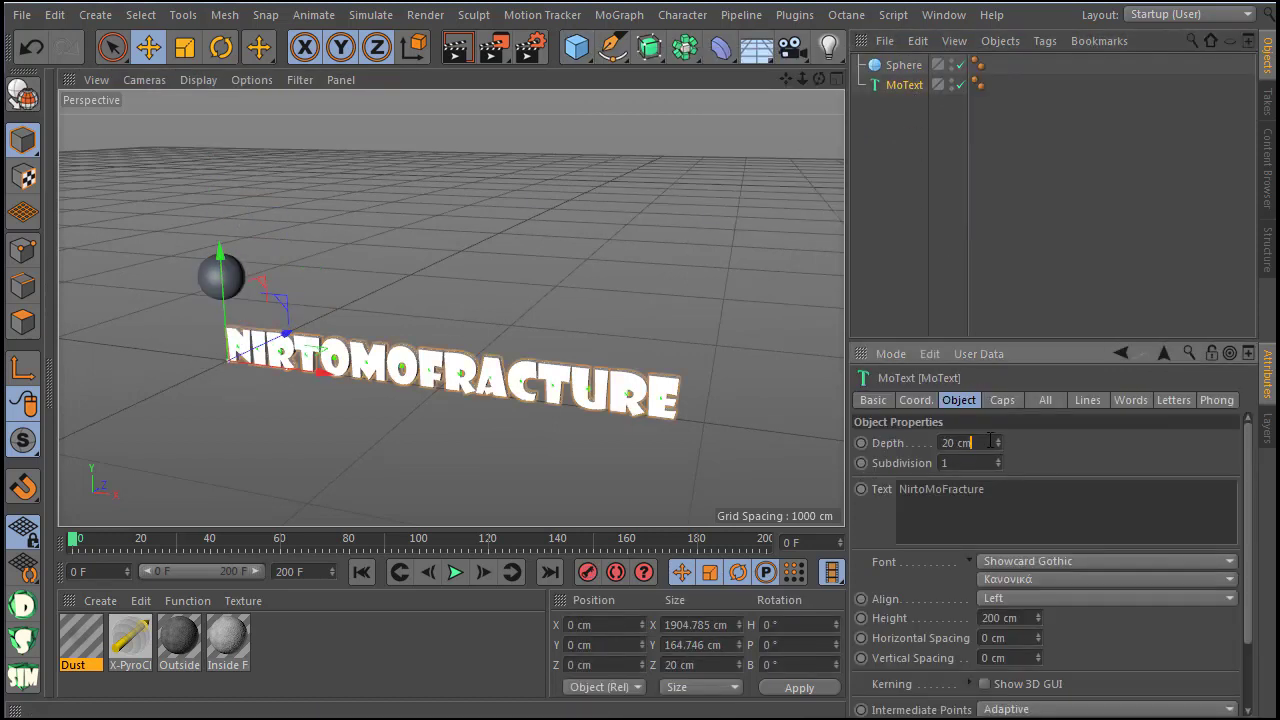
pyautogui.write('80')
pyautogui.press('Return')
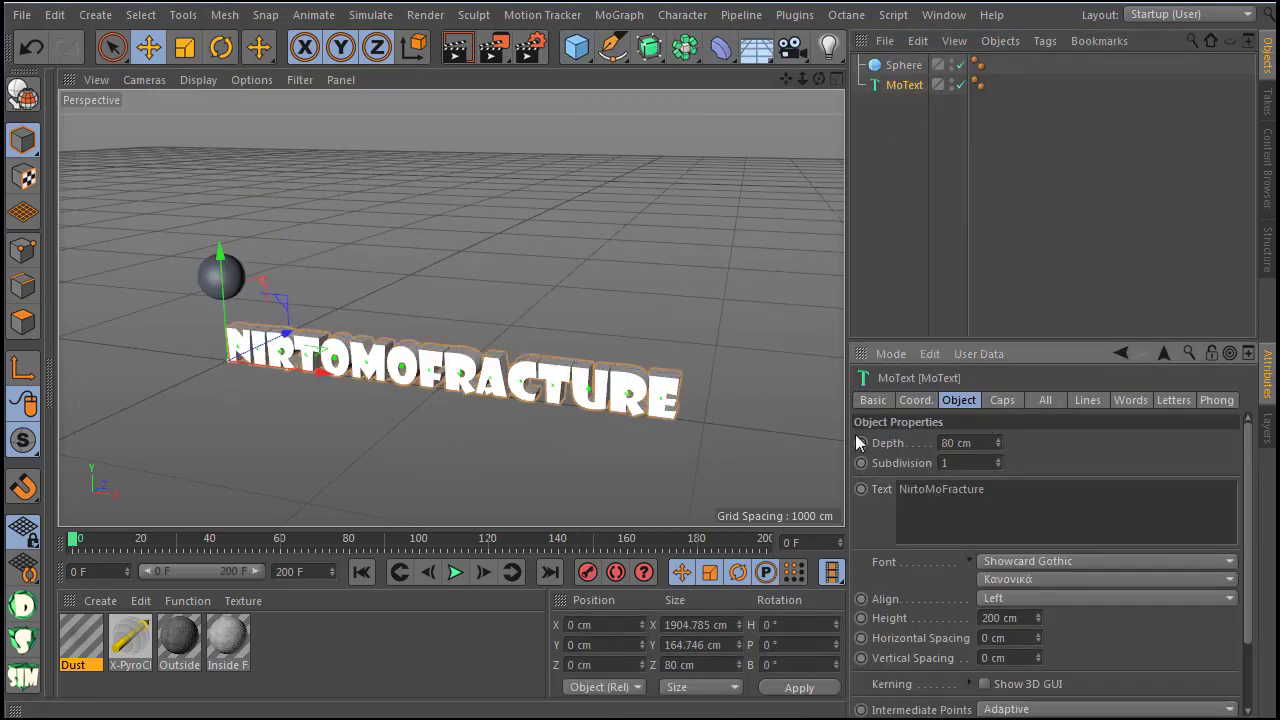
# Step: Move the sphere higher above the first letters, to about X 90 cm and Y 581 cm
pyautogui.click(232, 282)
pyautogui.moveTo(276, 287); pyautogui.dragTo(297, 292)
pyautogui.moveTo(232, 213); pyautogui.dragTo(230, 165)
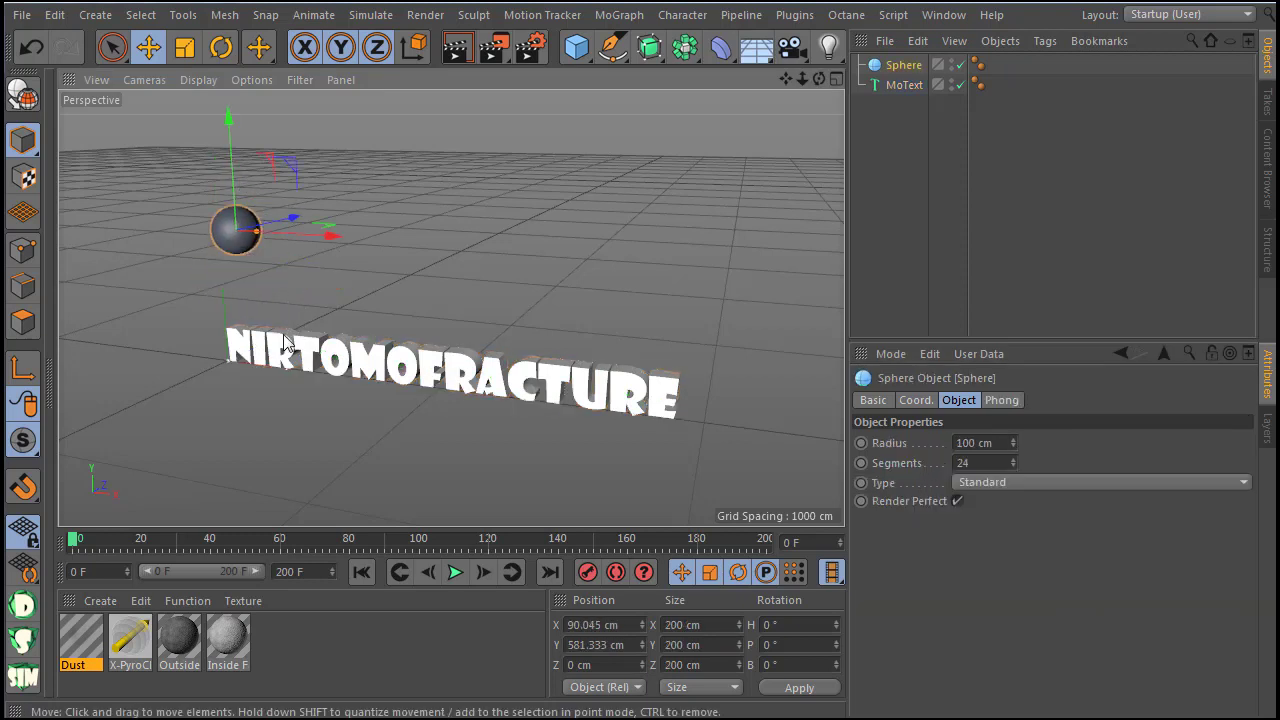
# Step: Fracture the sphere and the text, create their NirtoMoFracture simulation, play it to frame 70 and return to frame 0
pyautogui.click(282, 349)
pyautogui.click(24, 608)
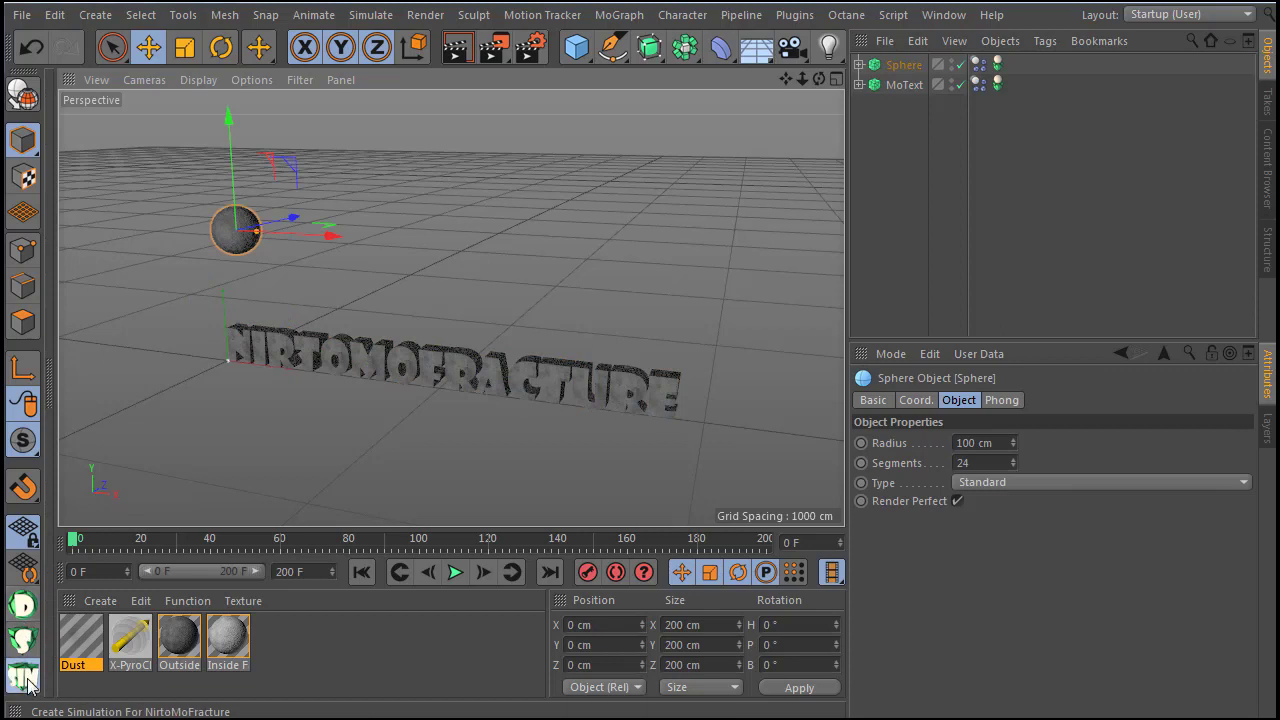
pyautogui.click(456, 572)
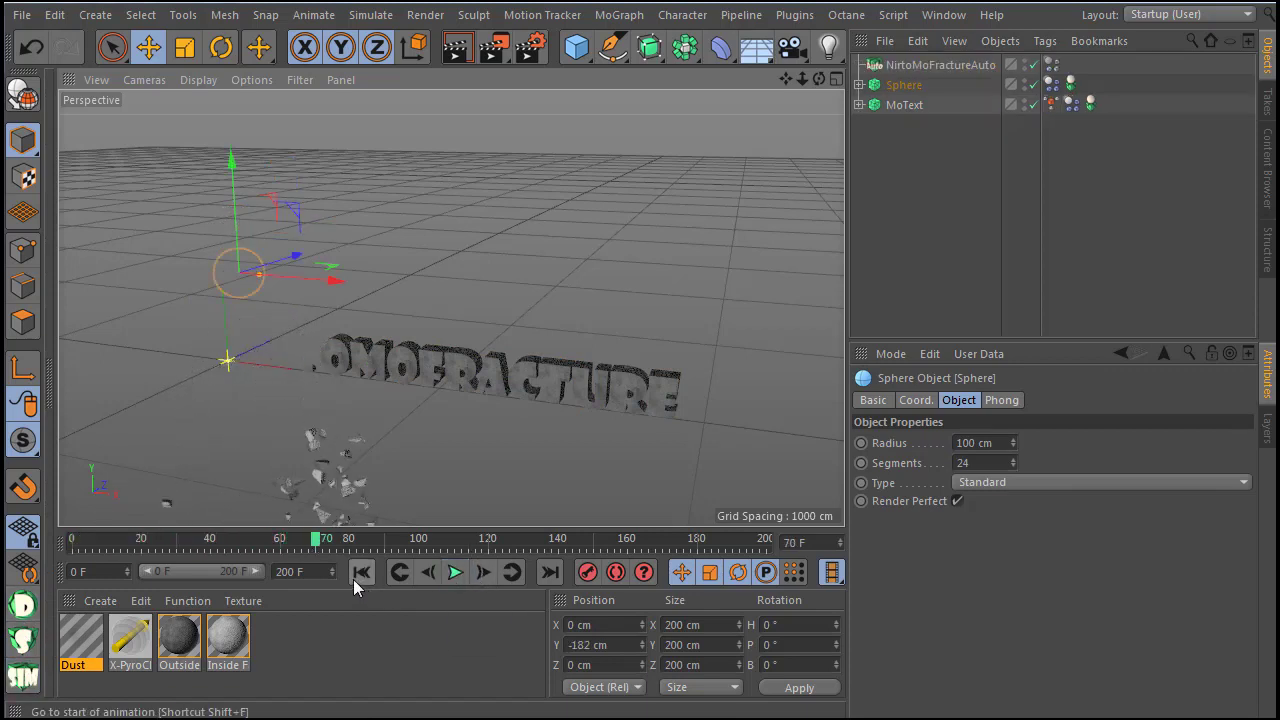
pyautogui.click(361, 572)
# Step: Move the fractured sphere along X to about 990 cm, play the simulation and return to frame 0
pyautogui.click(903, 85)
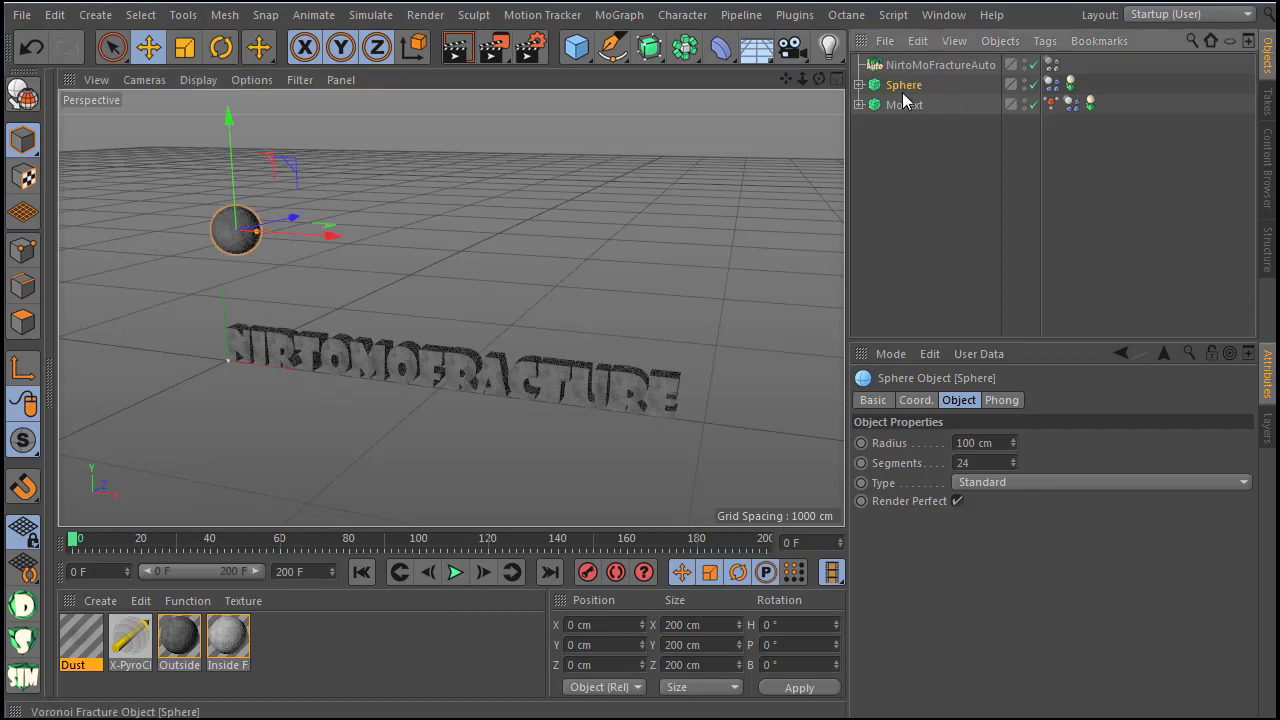
pyautogui.moveTo(332, 234); pyautogui.dragTo(509, 310)
pyautogui.click(455, 572)
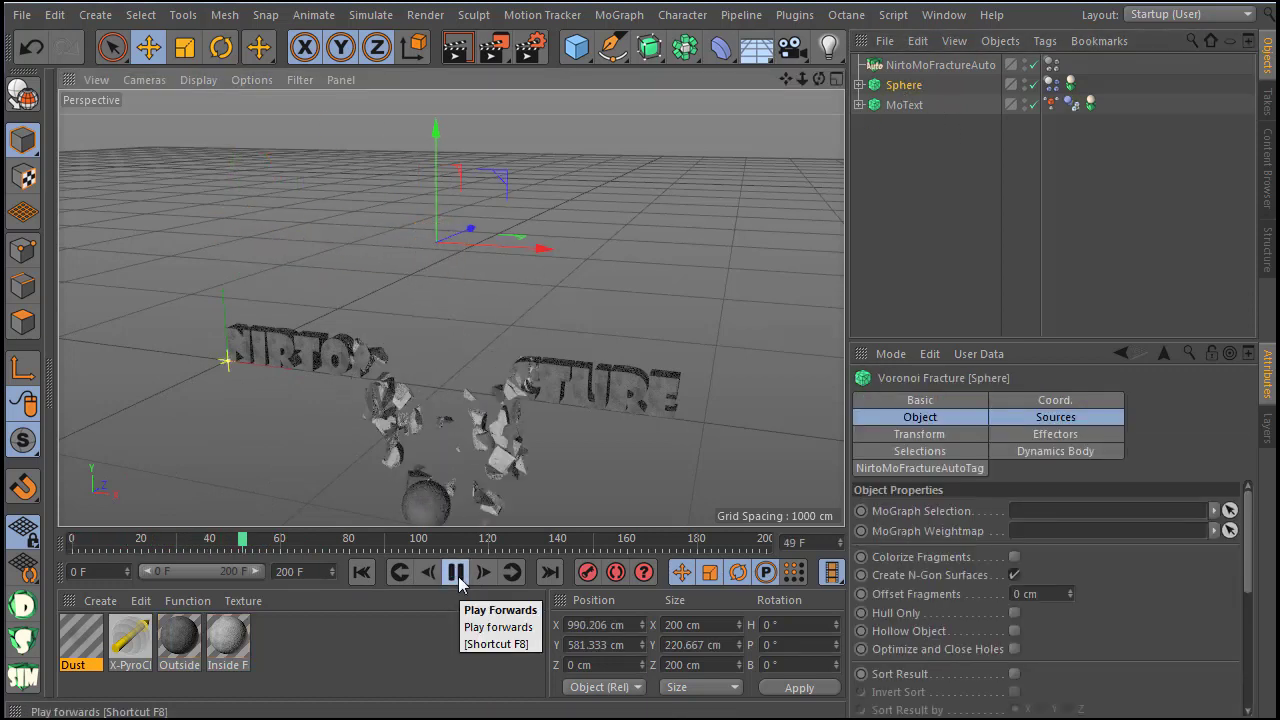
pyautogui.click(362, 572)
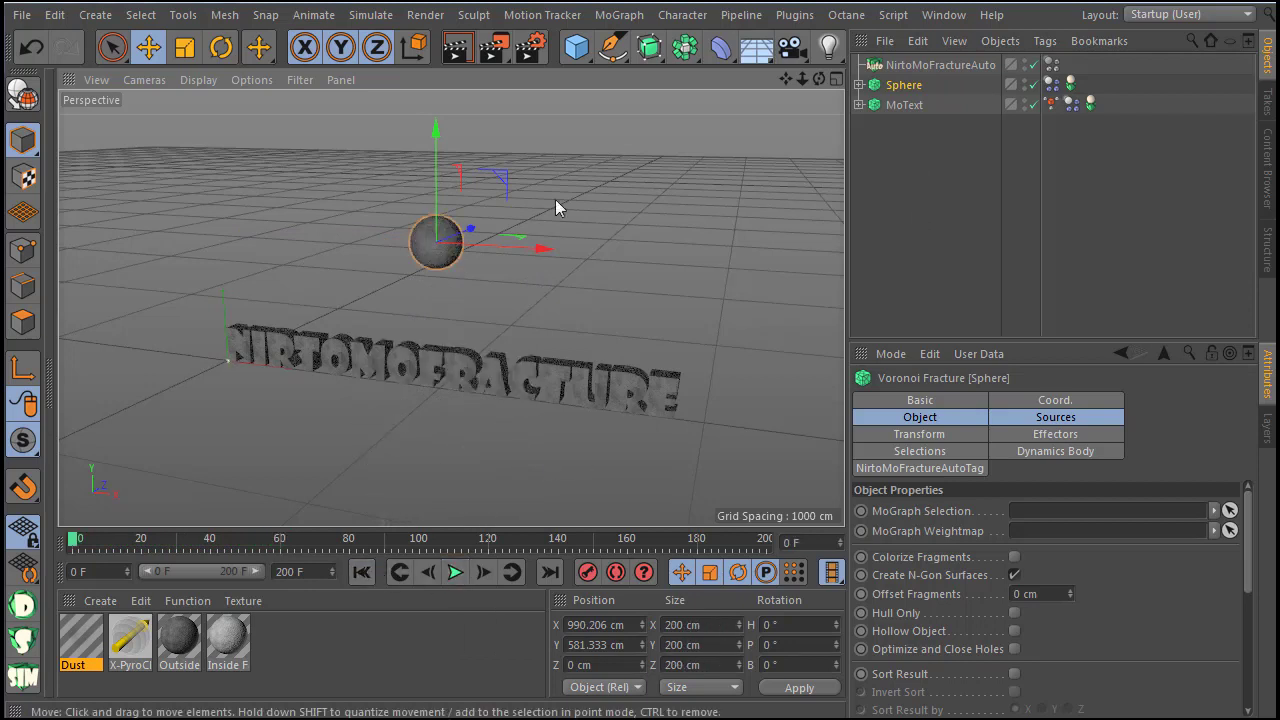
# Step: Set the sphere's NirtoMoFractureAutoTag Collision Range to 50 %, play the simulation to frame 106 and return to frame 0
pyautogui.click(1071, 84)
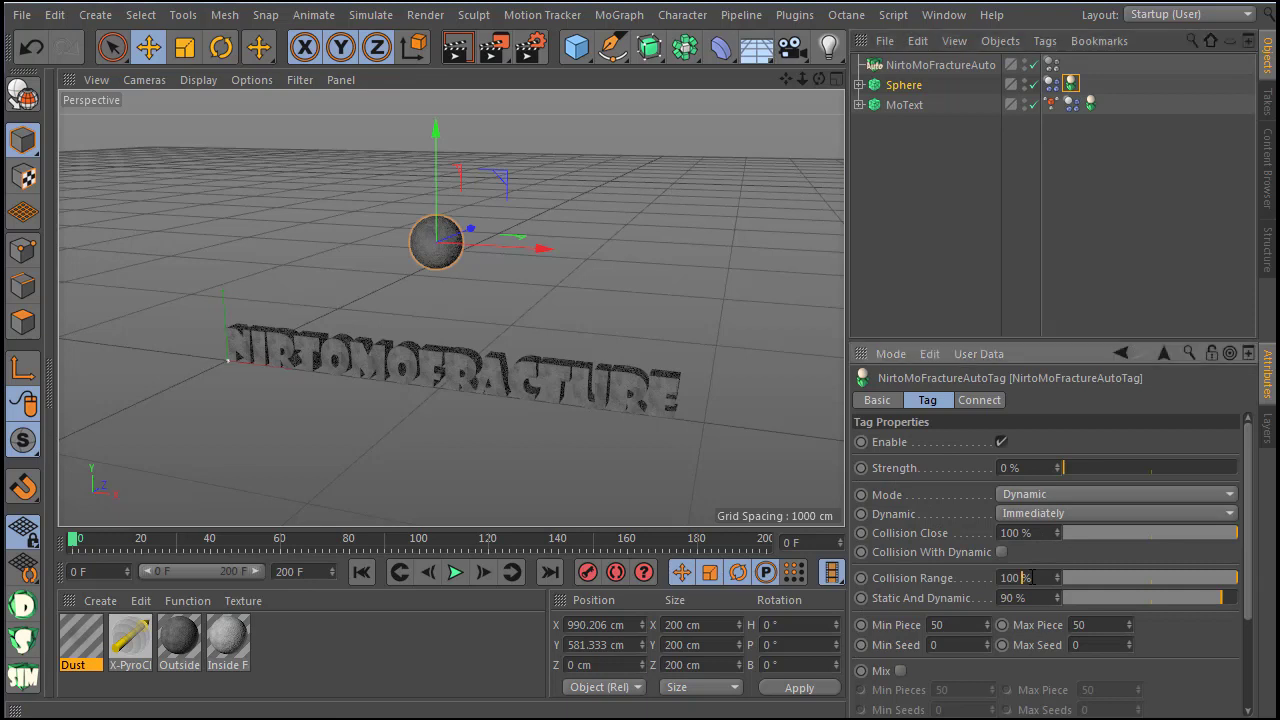
pyautogui.press('Return')
pyautogui.click(458, 572)
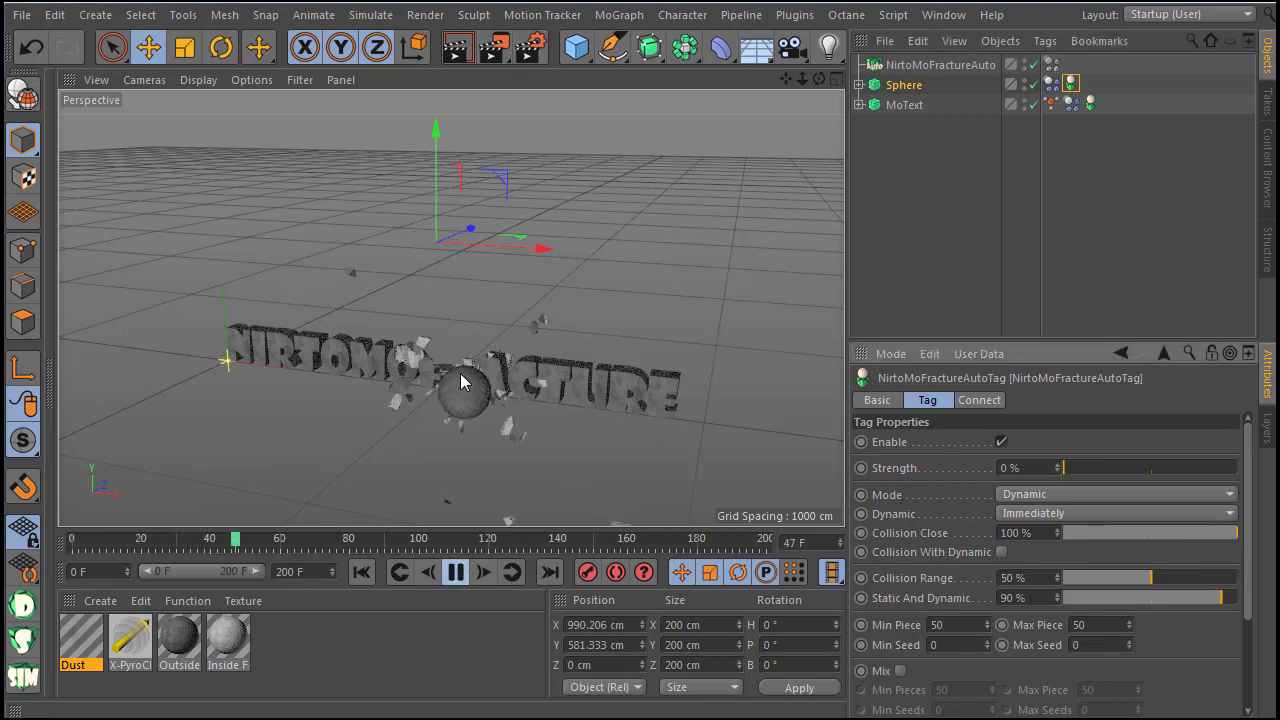
pyautogui.click(455, 572)
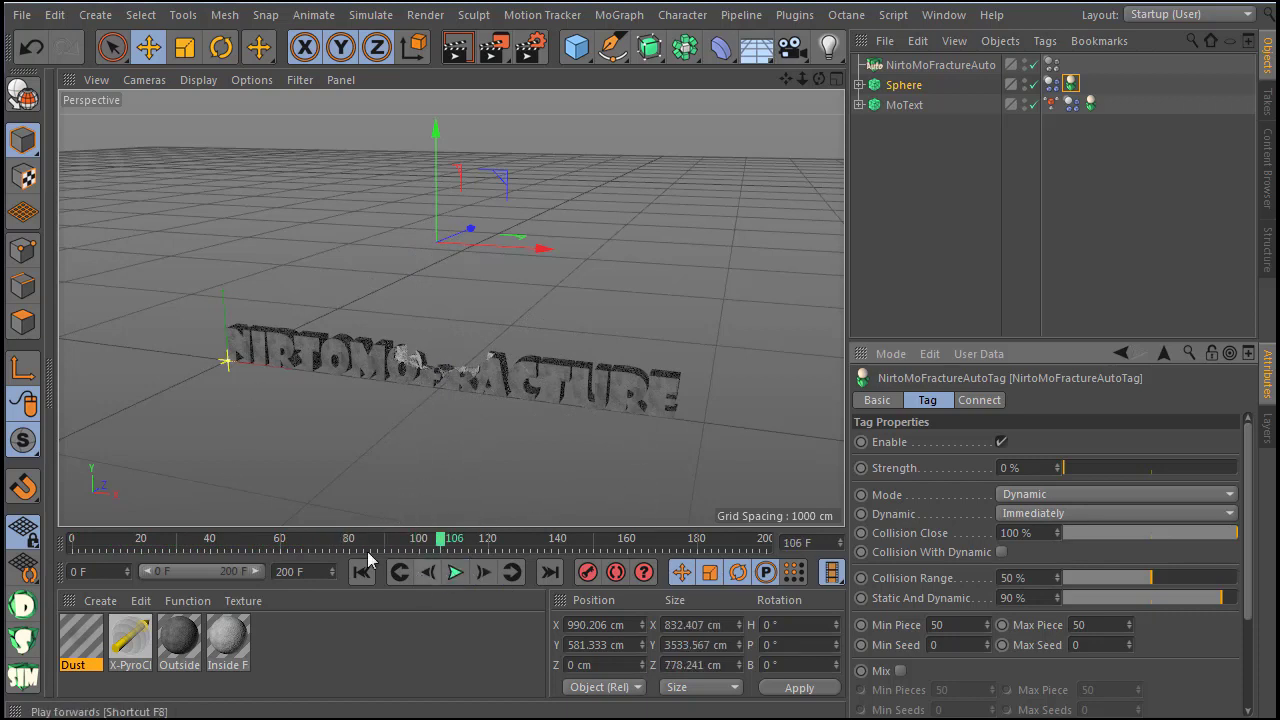
pyautogui.click(362, 572)
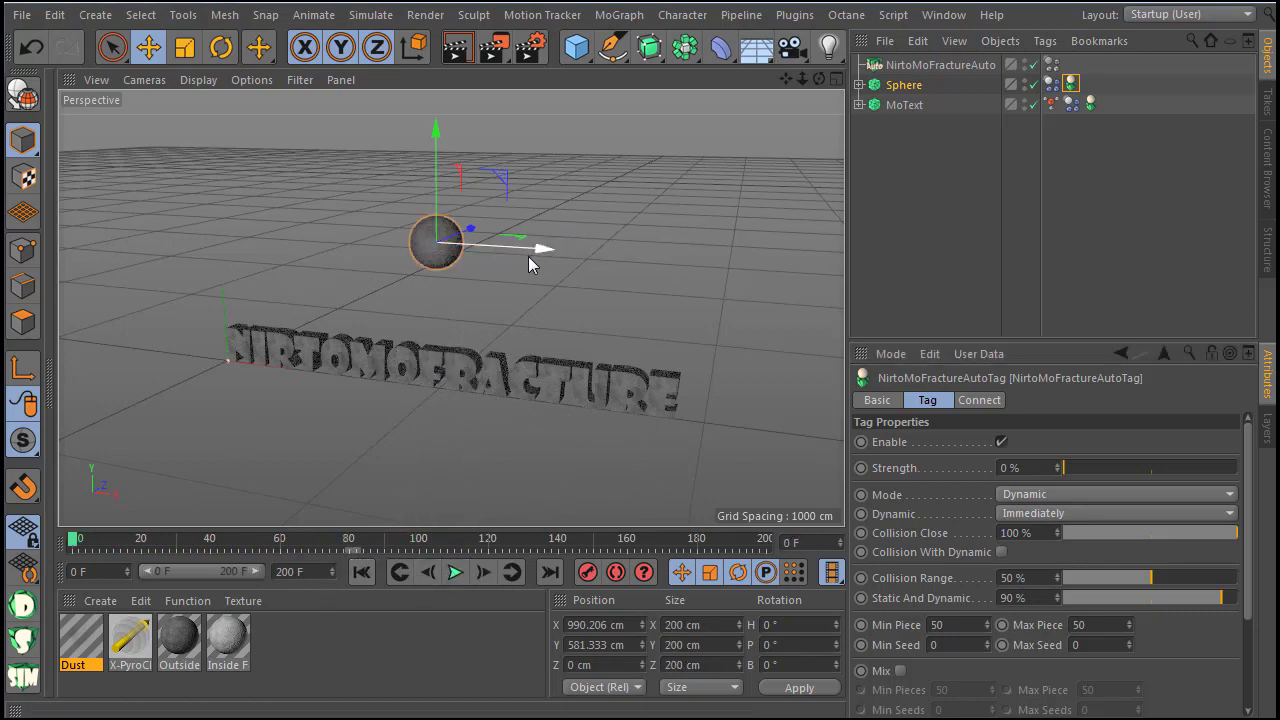
# Step: Move the fractured sphere along X to about 403 cm, play the simulation to frame 56 and return to frame 0
pyautogui.moveTo(534, 251); pyautogui.dragTo(400, 240)
pyautogui.click(457, 569)
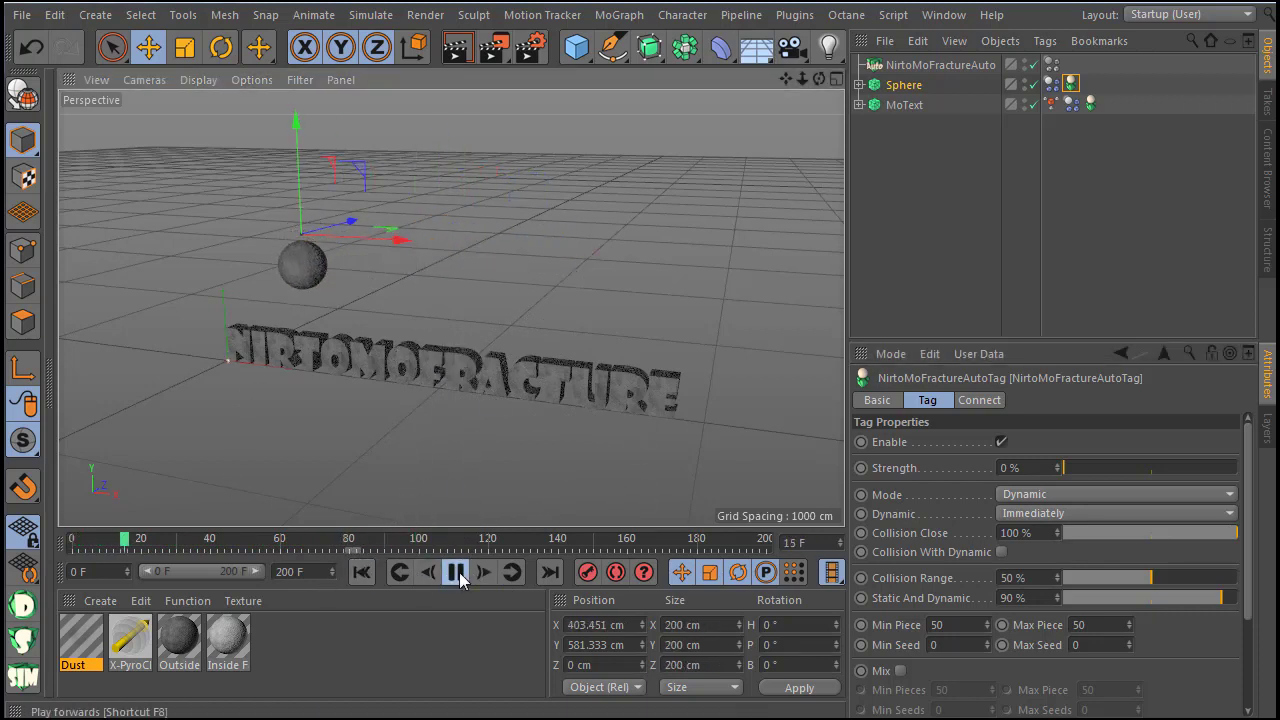
pyautogui.click(455, 572)
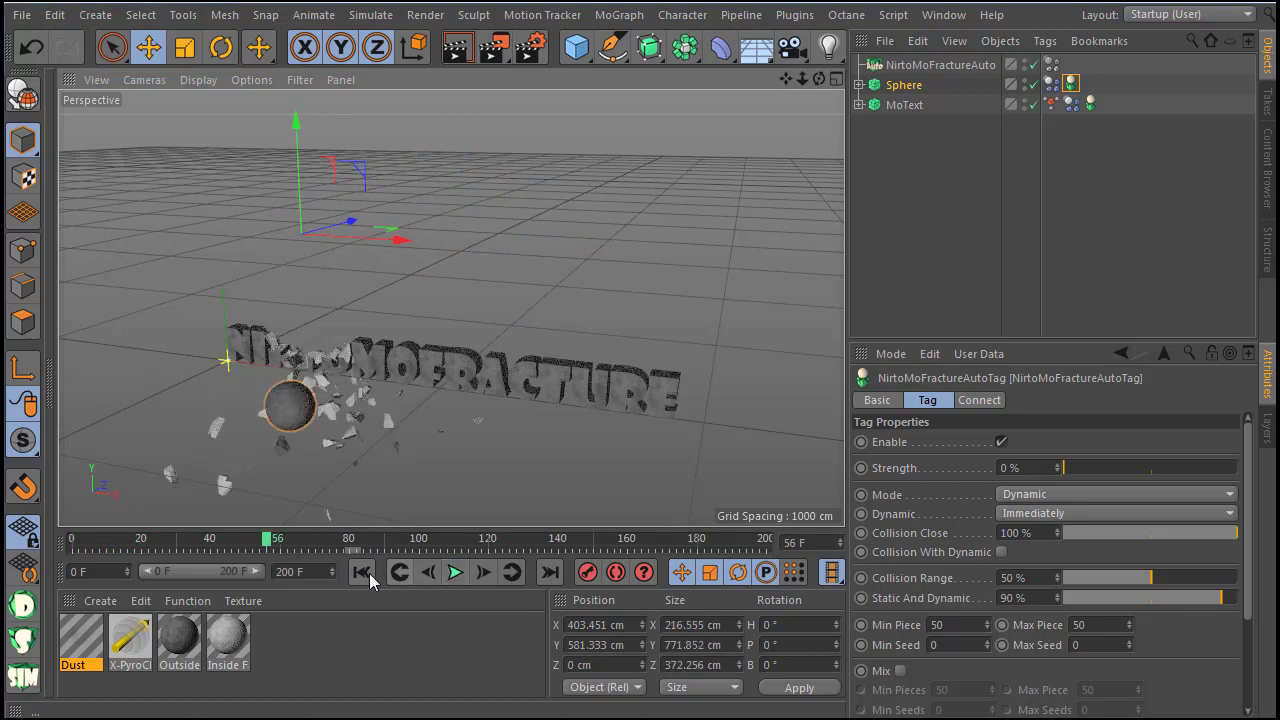
pyautogui.click(362, 572)
# Step: Delete the sphere inside the Sphere fracture object and add a torus at about X 702, Y 363, Z 230 cm
pyautogui.click(858, 85)
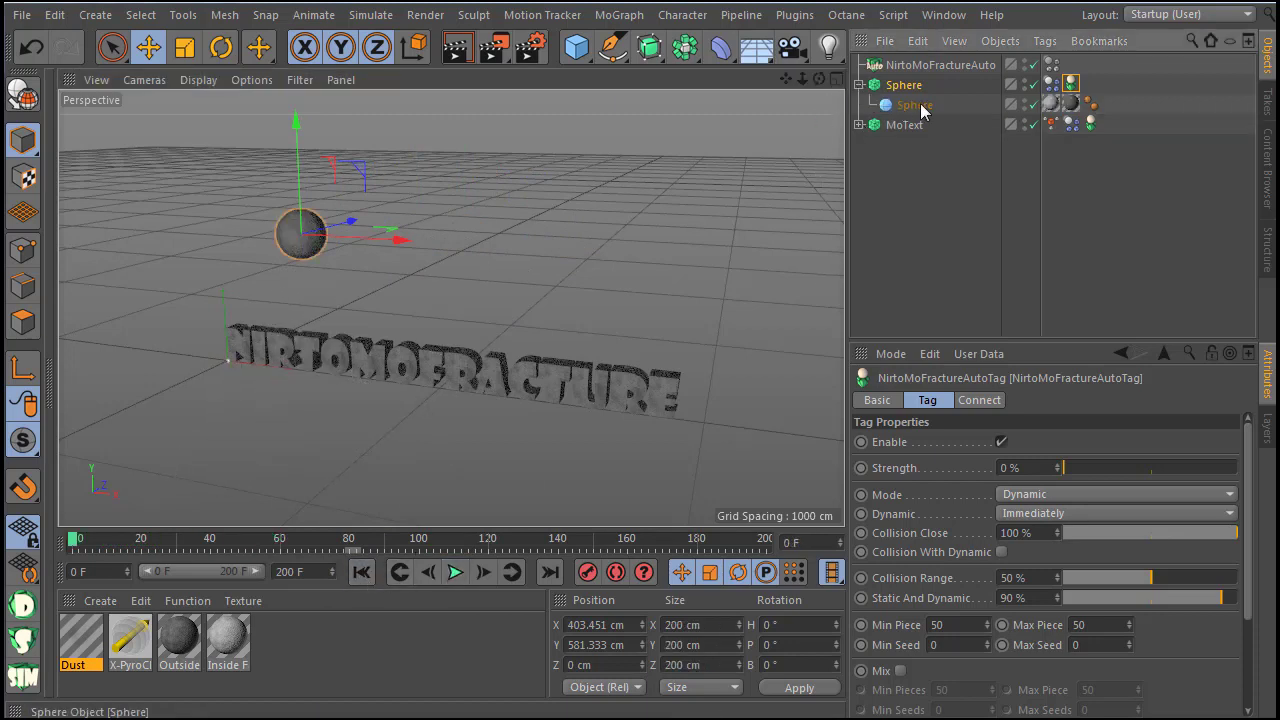
pyautogui.click(905, 105)
pyautogui.press('Delete')
pyautogui.click(568, 52)
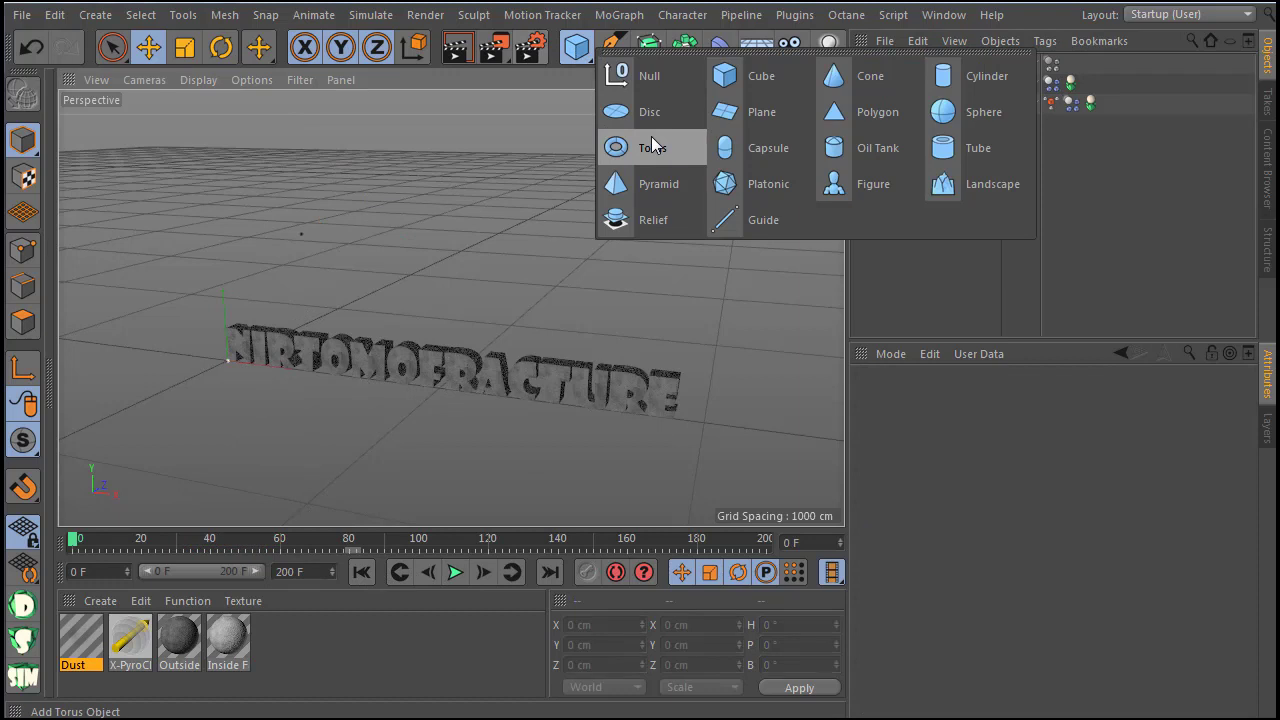
pyautogui.click(652, 145)
pyautogui.moveTo(356, 380); pyautogui.dragTo(523, 414)
pyautogui.moveTo(409, 302); pyautogui.dragTo(418, 187)
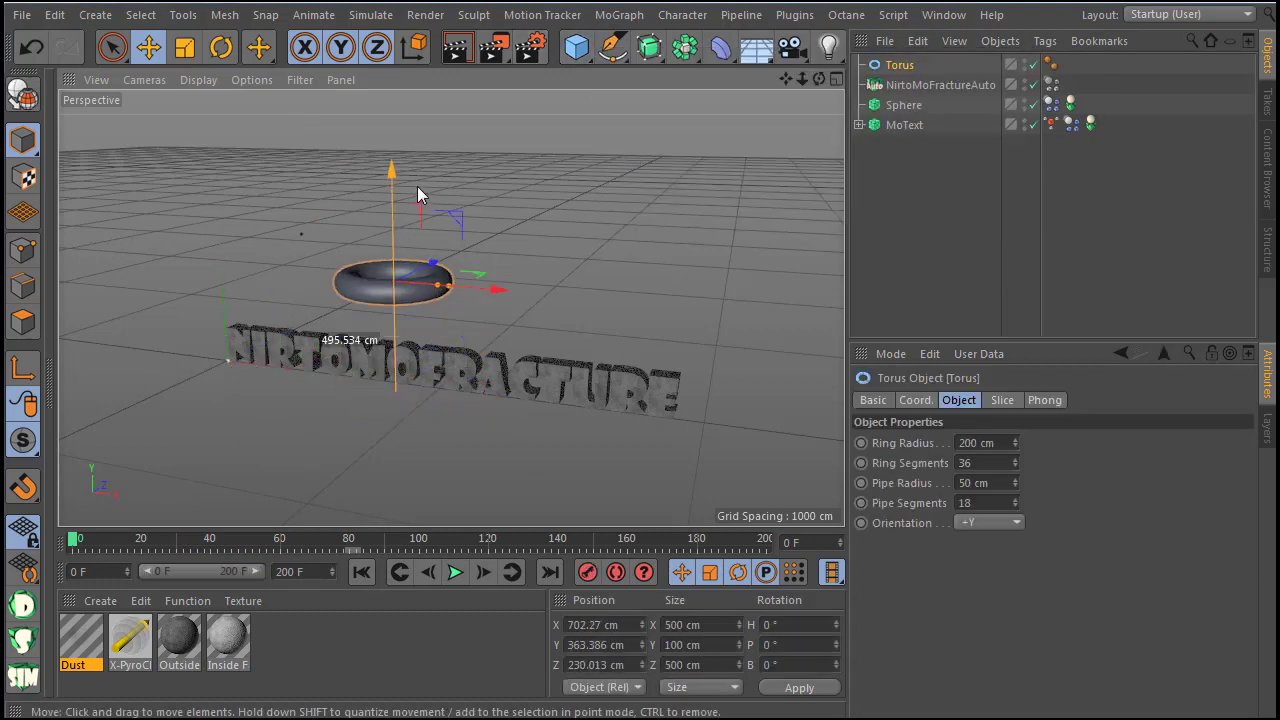
# Step: Try a copy of the torus inside NirtoMoFractureAuto, play the simulation twice and inspect the object's Dynamics Body settings at frame 0
pyautogui.keyDown('ctrl'); pyautogui.moveTo(904, 66); pyautogui.dragTo(892, 86); pyautogui.keyUp('ctrl')
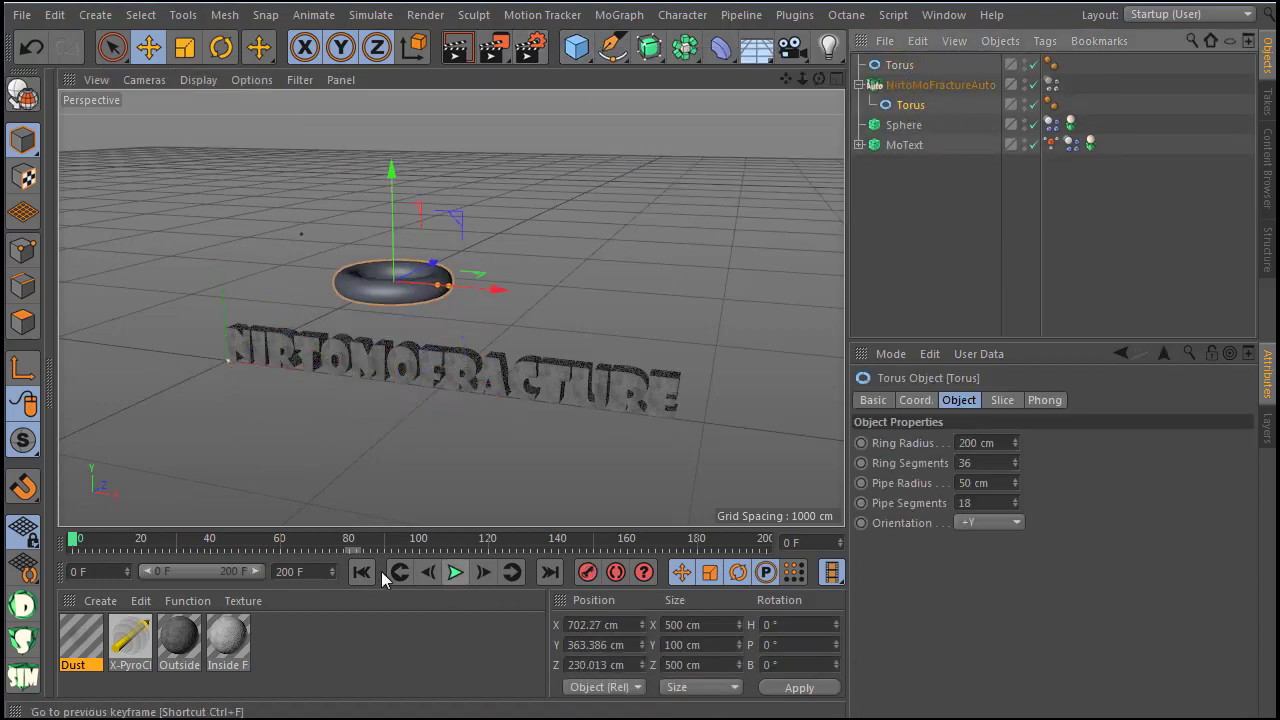
pyautogui.click(455, 574)
pyautogui.click(455, 574)
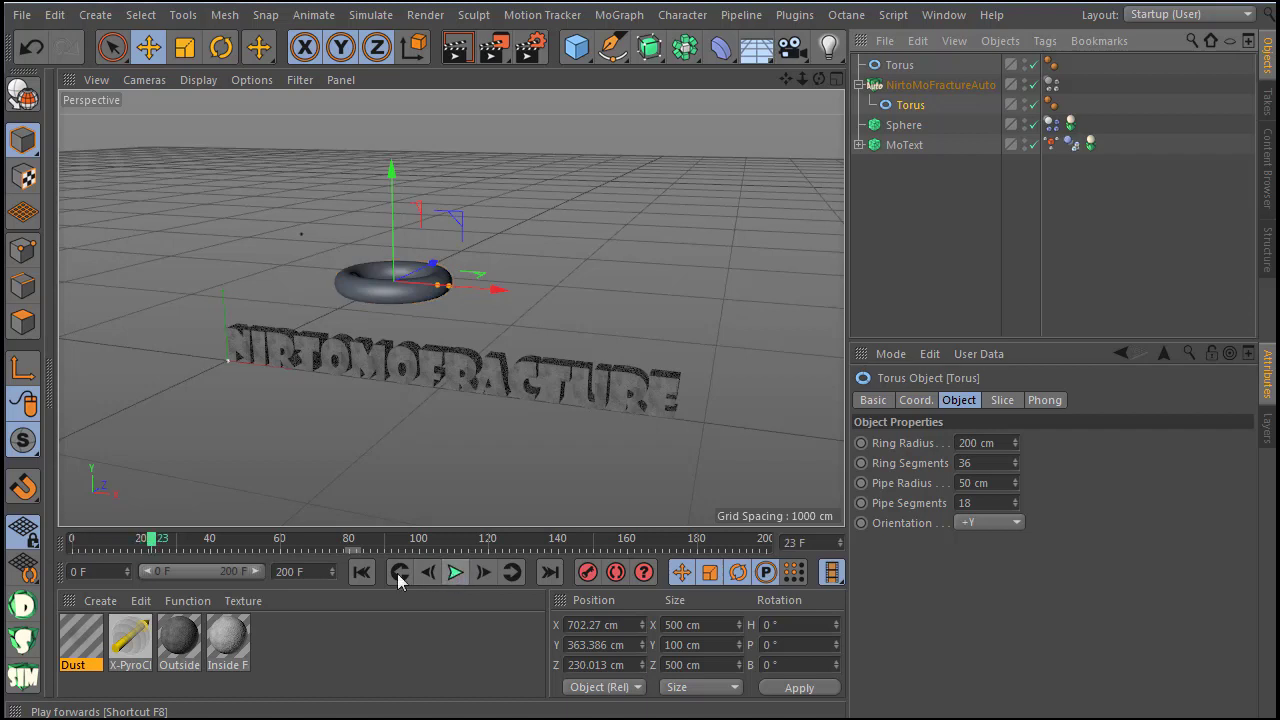
pyautogui.click(362, 573)
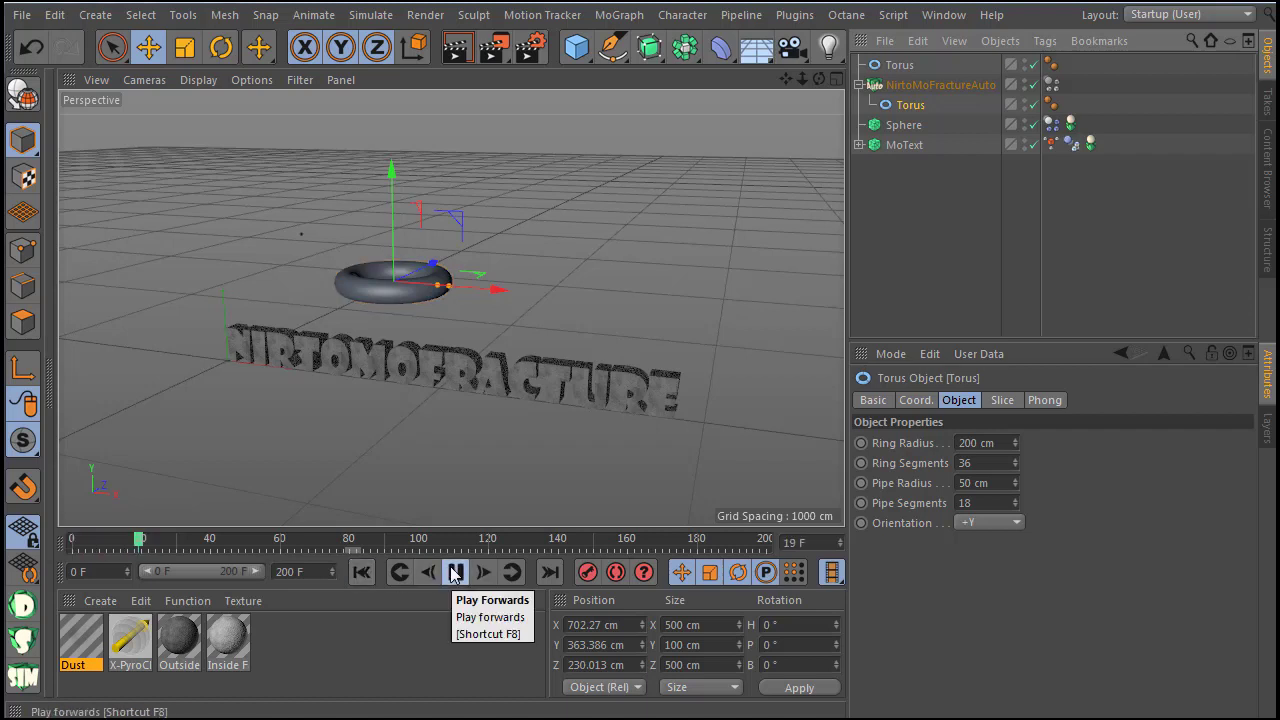
pyautogui.click(455, 572)
pyautogui.click(361, 572)
pyautogui.click(1050, 84)
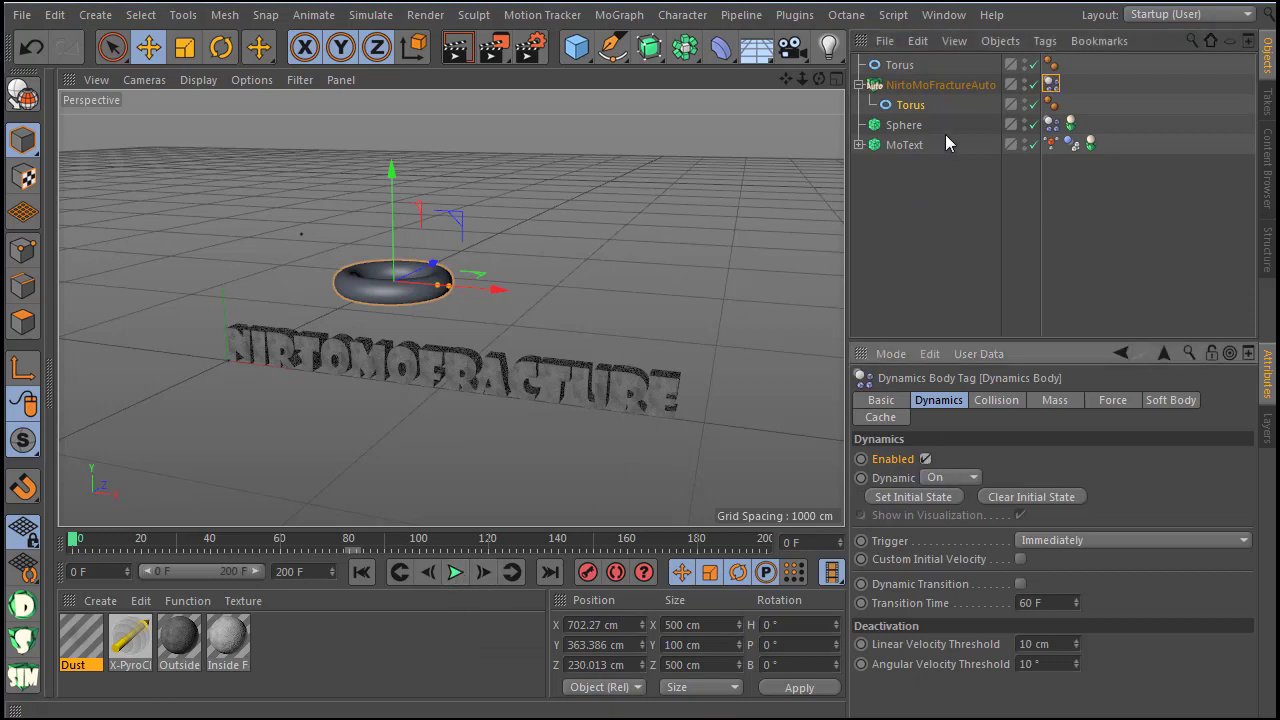
# Step: Undo the torus changes and the deletion of the sphere inside the fracture object
pyautogui.hotkey('ctrl', 'z')
pyautogui.hotkey('ctrl', 'z')
pyautogui.hotkey('ctrl', 'z')
pyautogui.hotkey('ctrl', 'z')
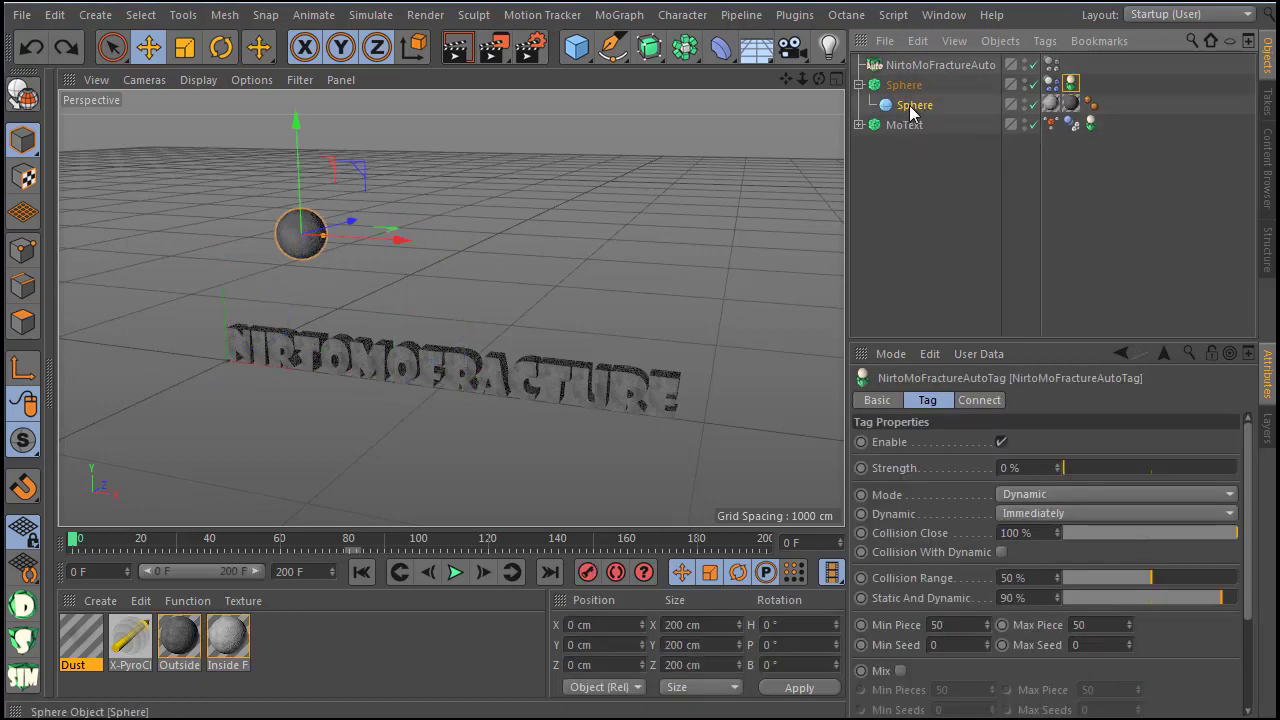
# Step: Replace the sphere inside the Sphere fracture object with a torus of default size
pyautogui.click(909, 105)
pyautogui.press('Delete')
pyautogui.click(576, 47)
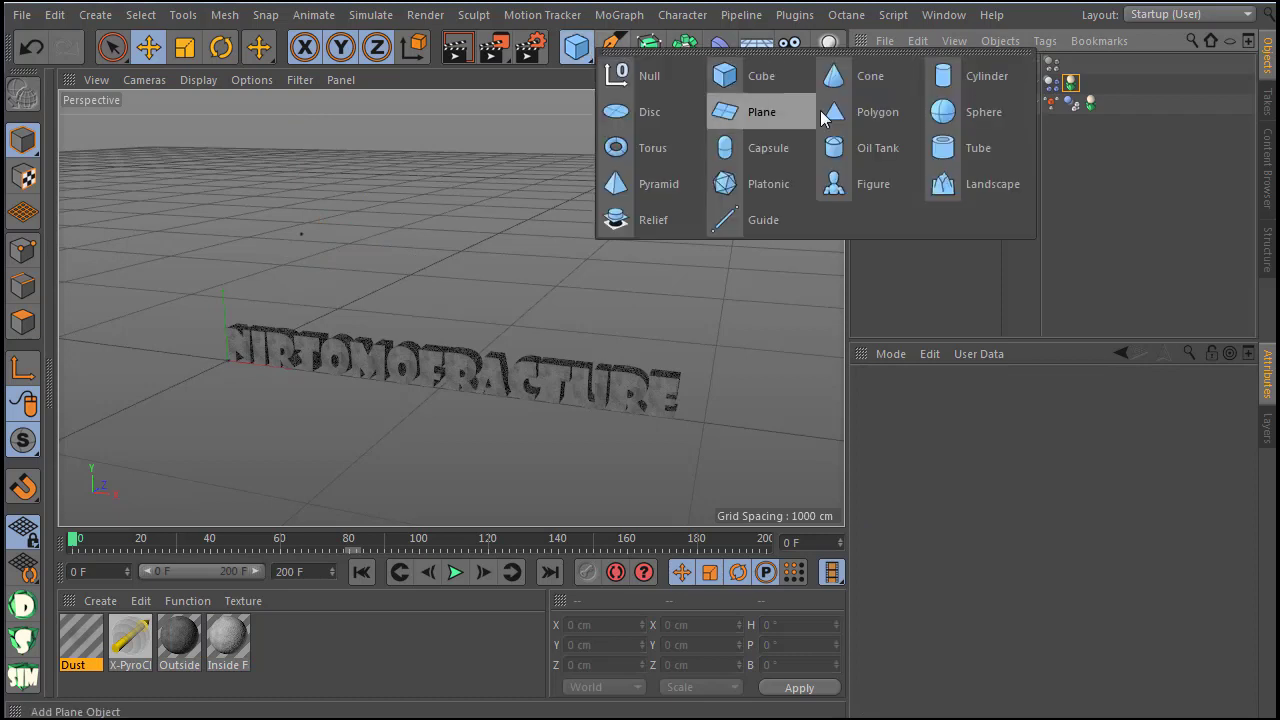
pyautogui.click(652, 148)
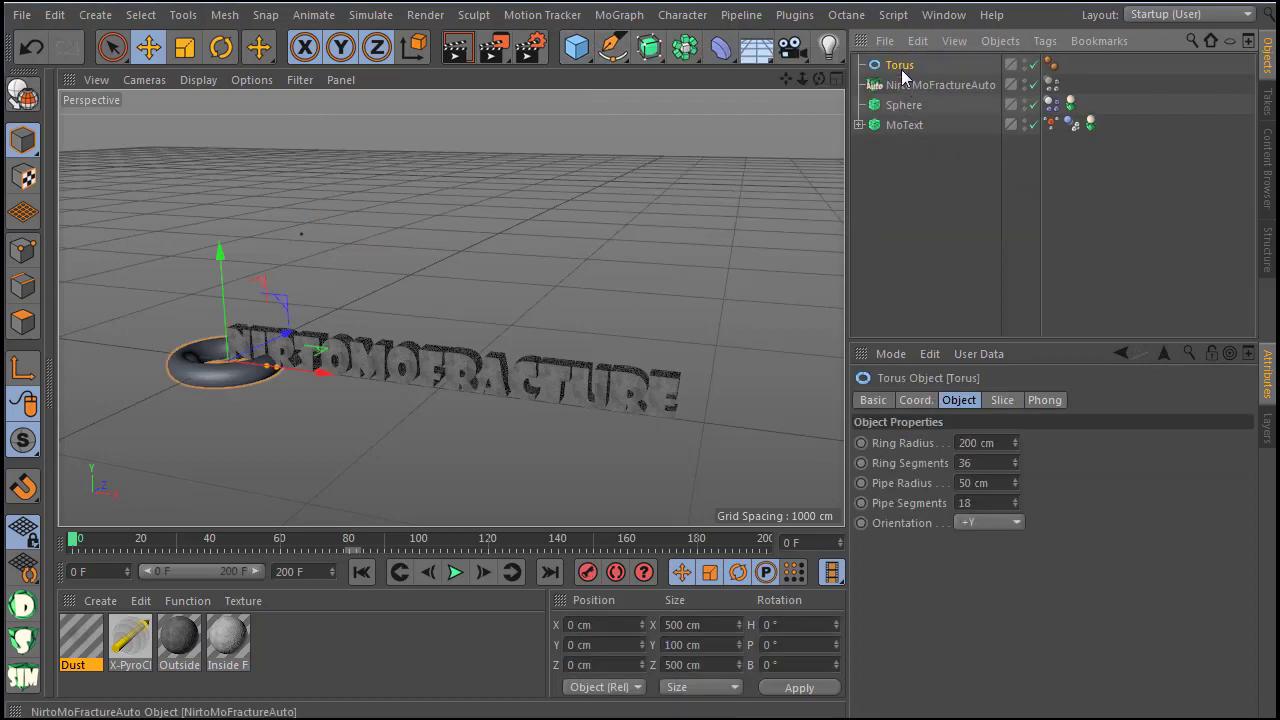
pyautogui.moveTo(903, 65); pyautogui.dragTo(900, 105)
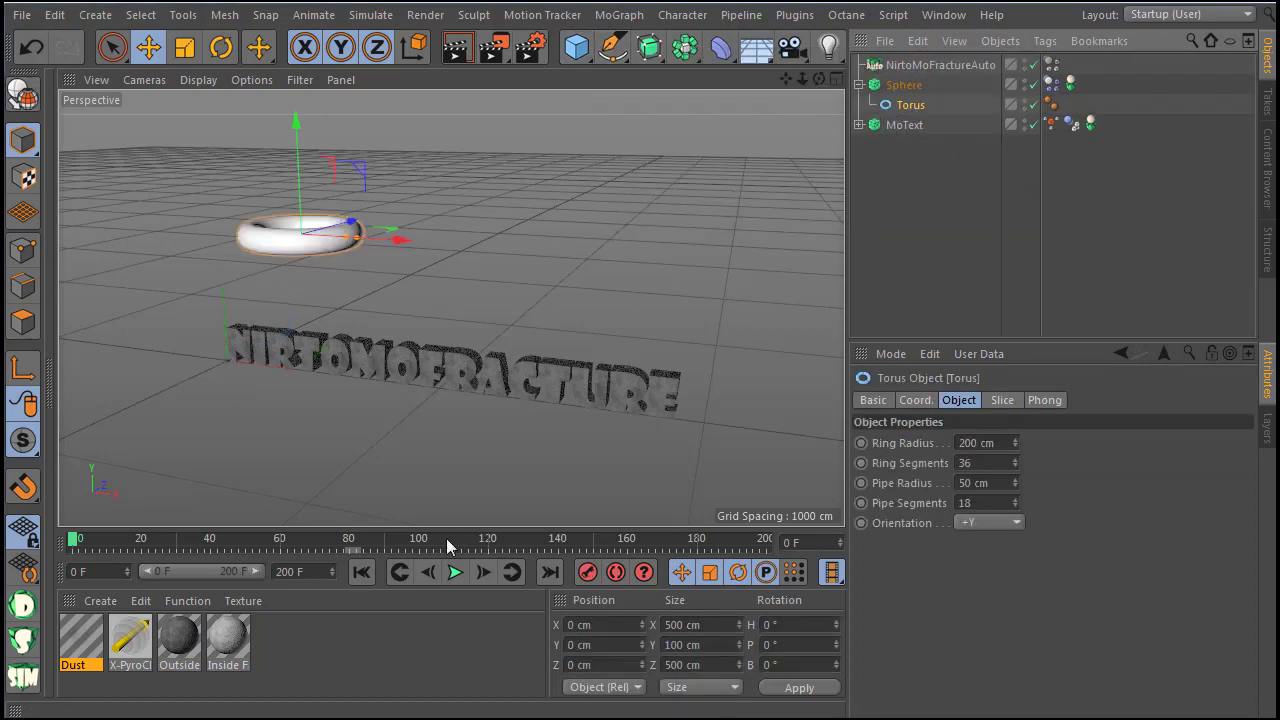
# Step: Play the simulation of the torus falling onto the text and return to frame 0
pyautogui.click(455, 571)
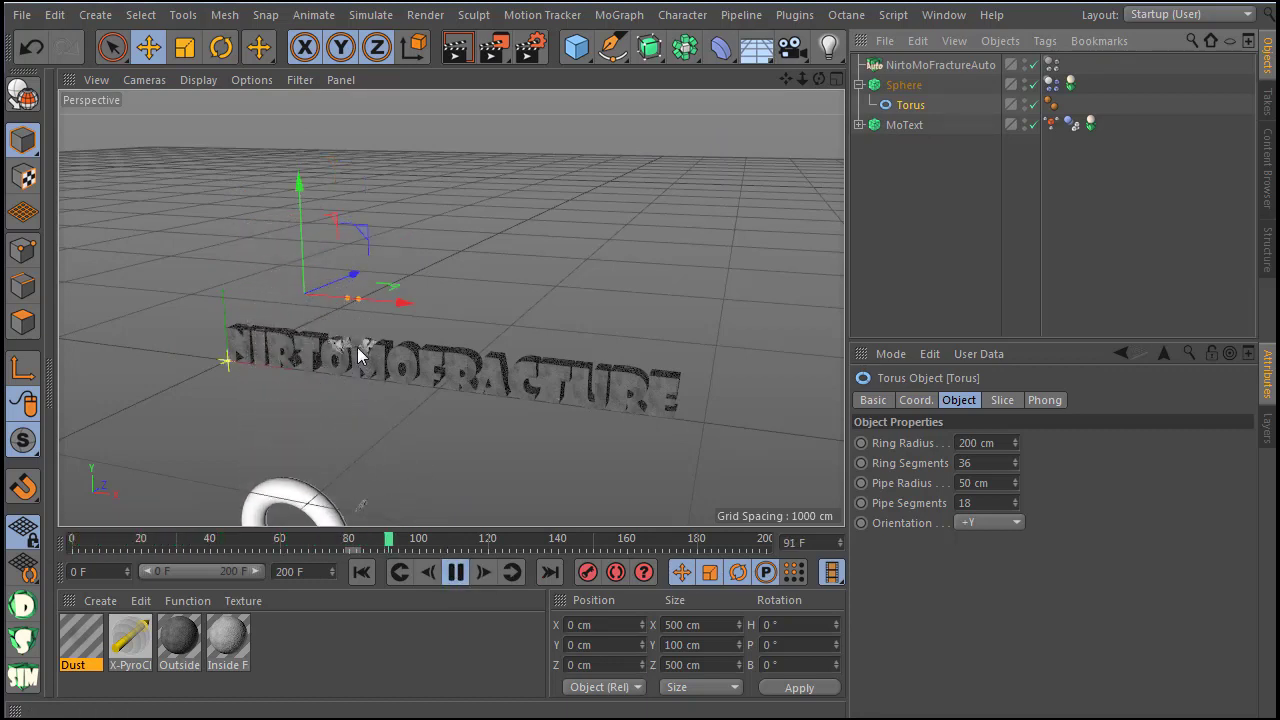
pyautogui.click(455, 571)
pyautogui.click(361, 571)
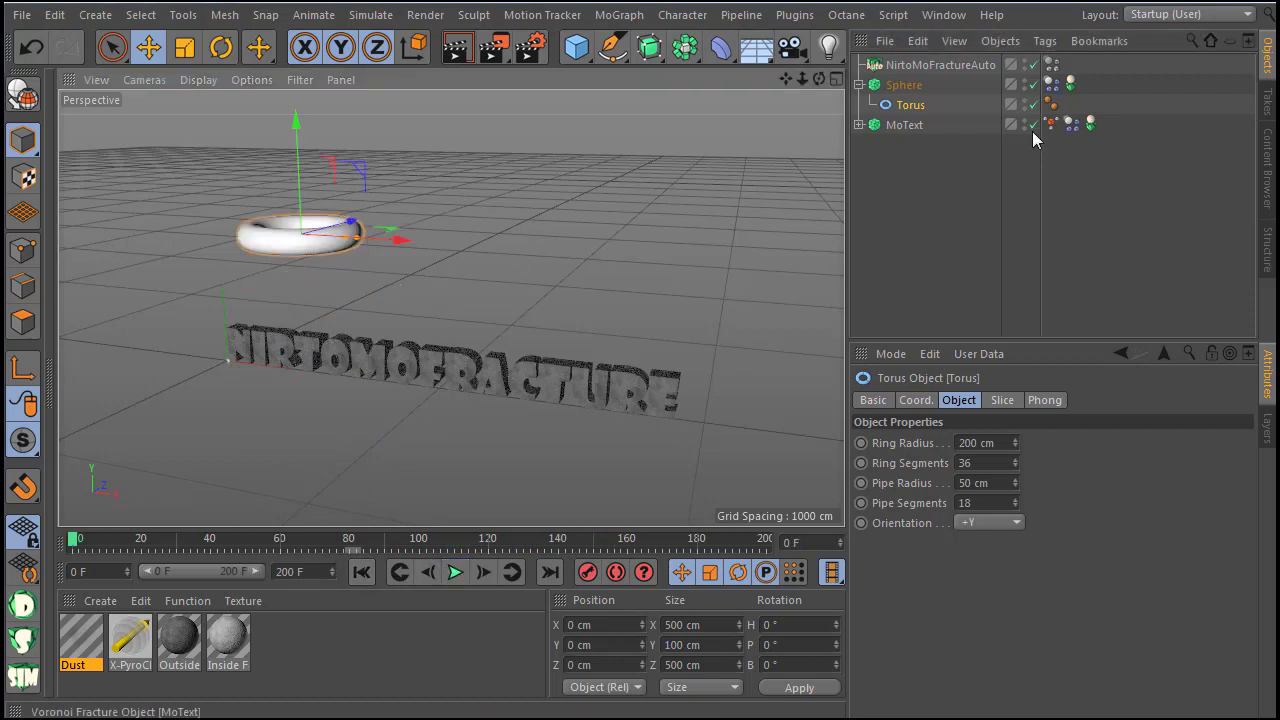
# Step: Set Min Piece and Max Piece to 200 in the Sphere's NirtoMoFractureAutoTag and play the simulation to inspect the broken letters
pyautogui.click(1070, 84)
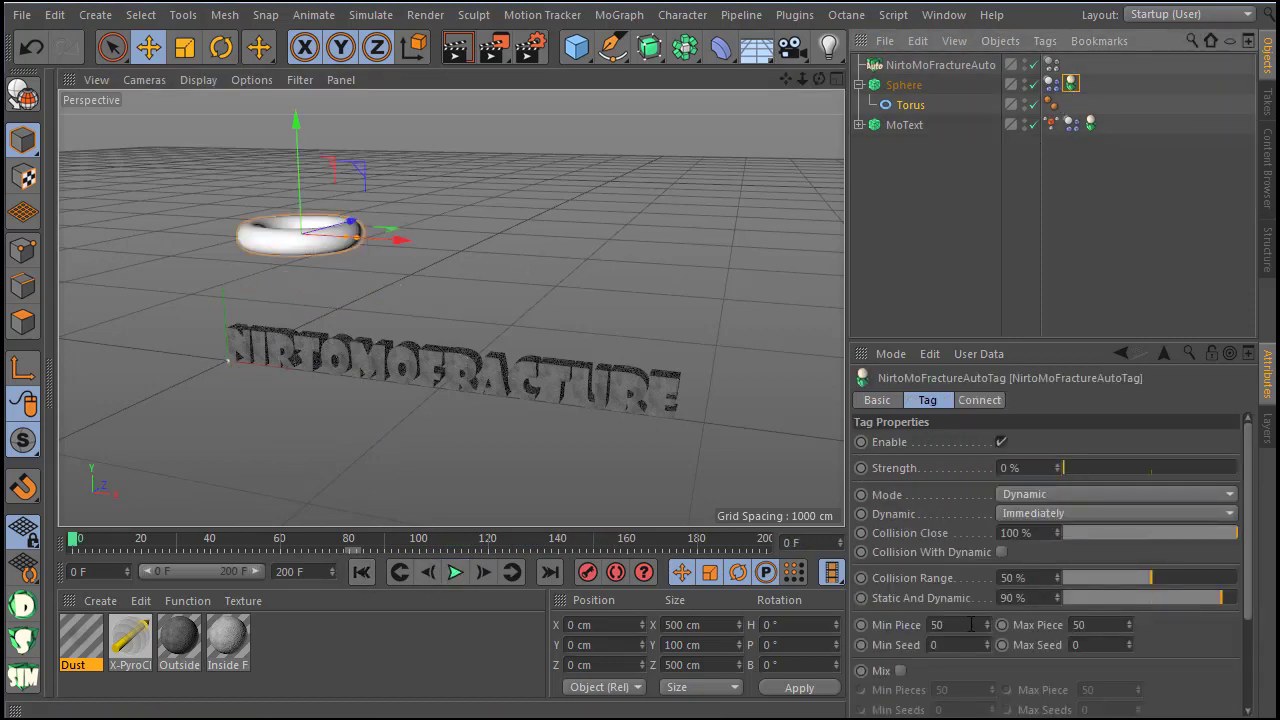
pyautogui.click(970, 624)
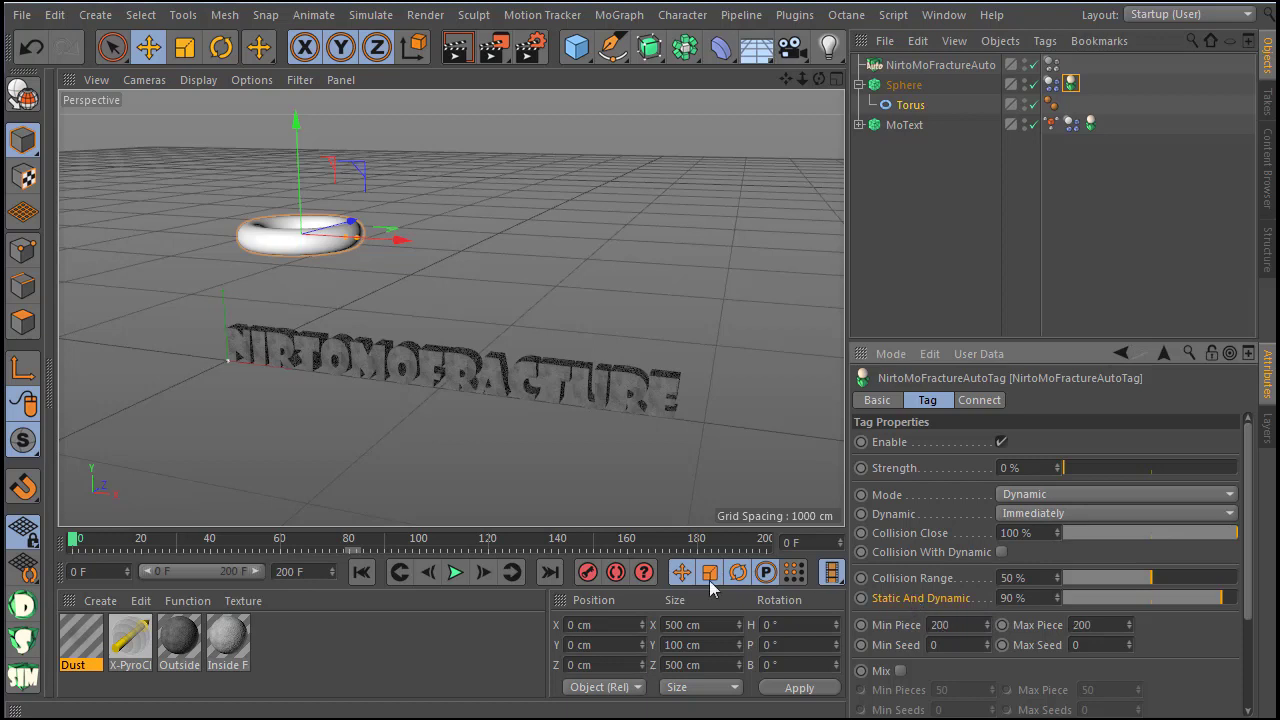
pyautogui.click(455, 571)
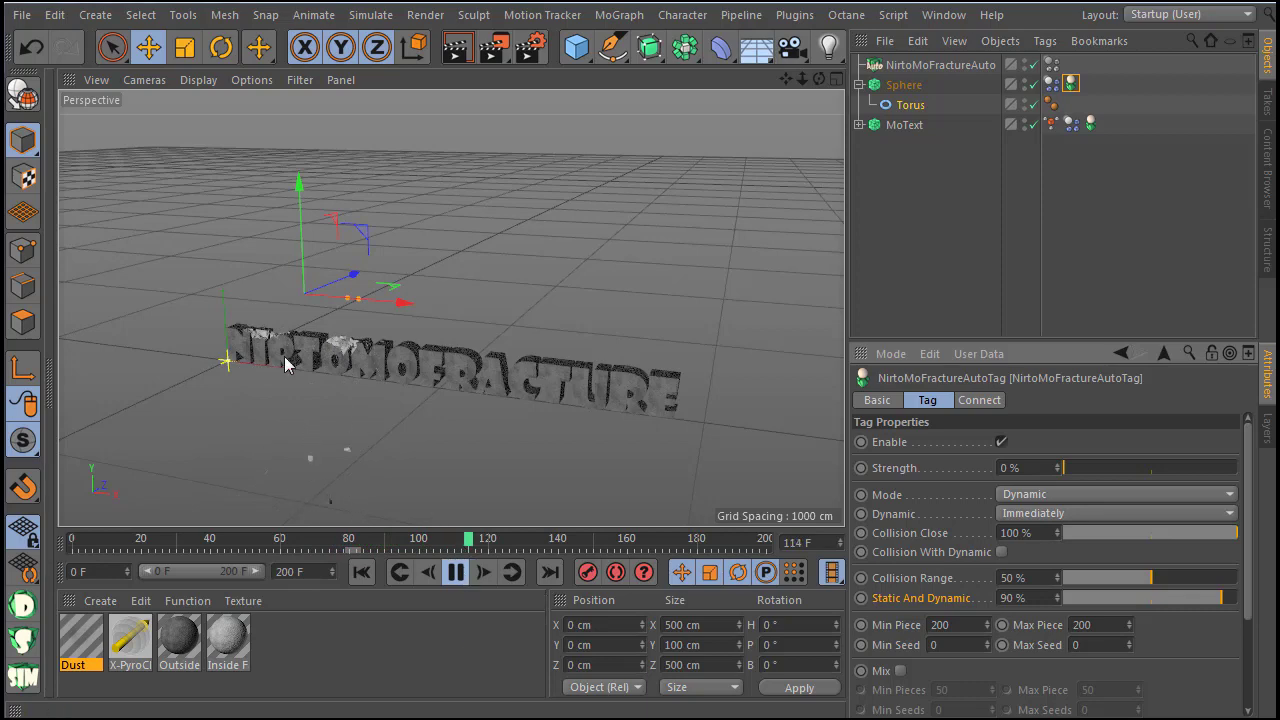
pyautogui.keyDown('alt'); pyautogui.moveTo(285, 355); pyautogui.dragTo(476, 354, button='right'); pyautogui.keyUp('alt')
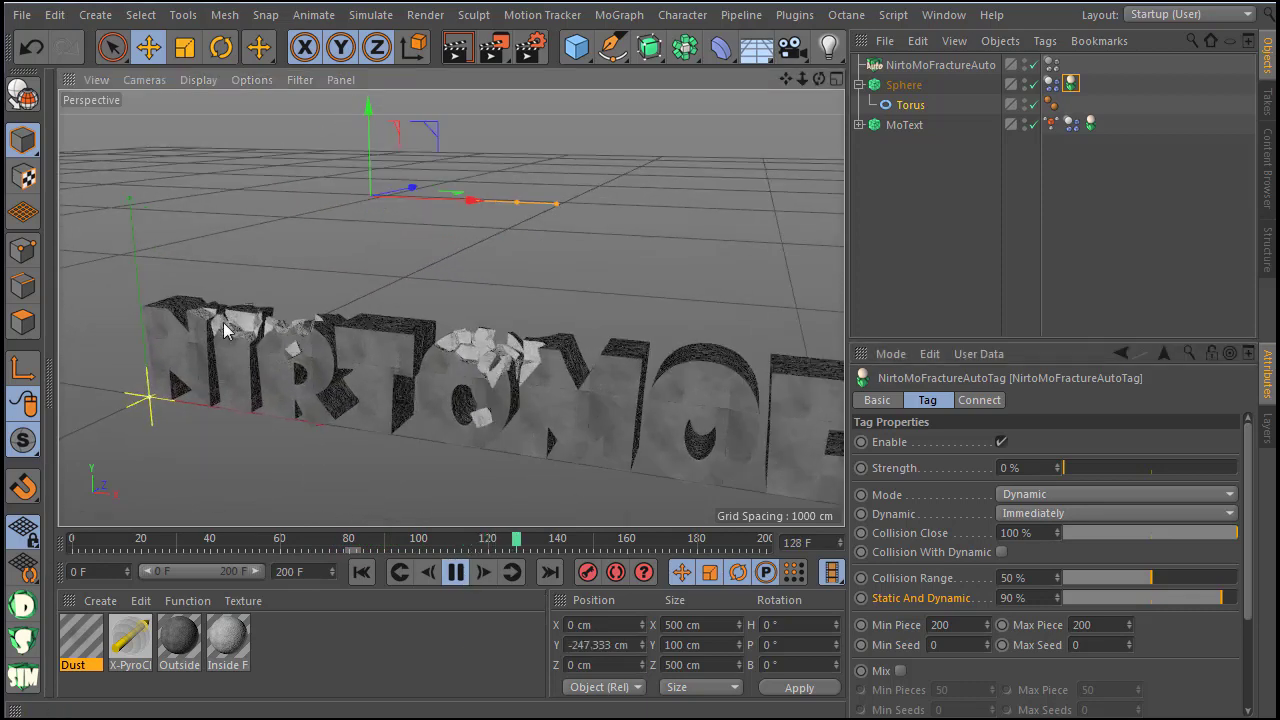
pyautogui.scroll(-5, 287, 347)
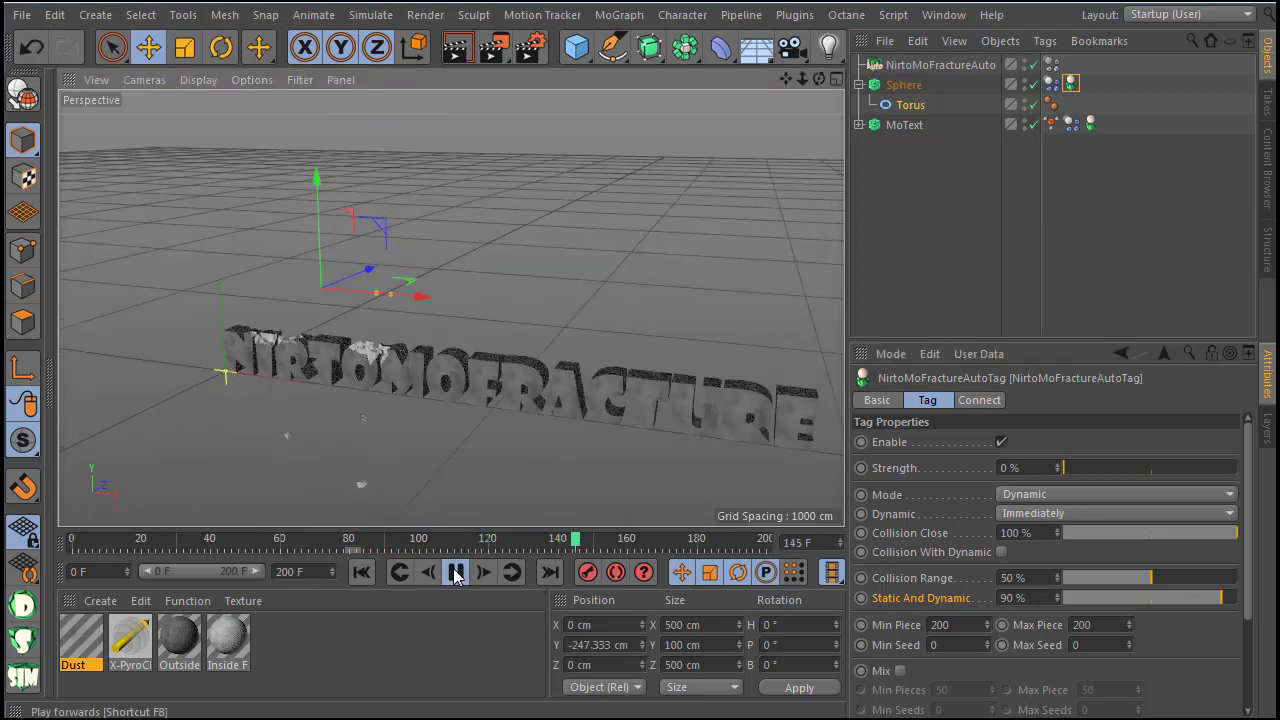
# Step: Duplicate the Sphere fracture object holding the torus and move the copy along X to about 1414 cm
pyautogui.click(859, 85)
pyautogui.click(890, 86)
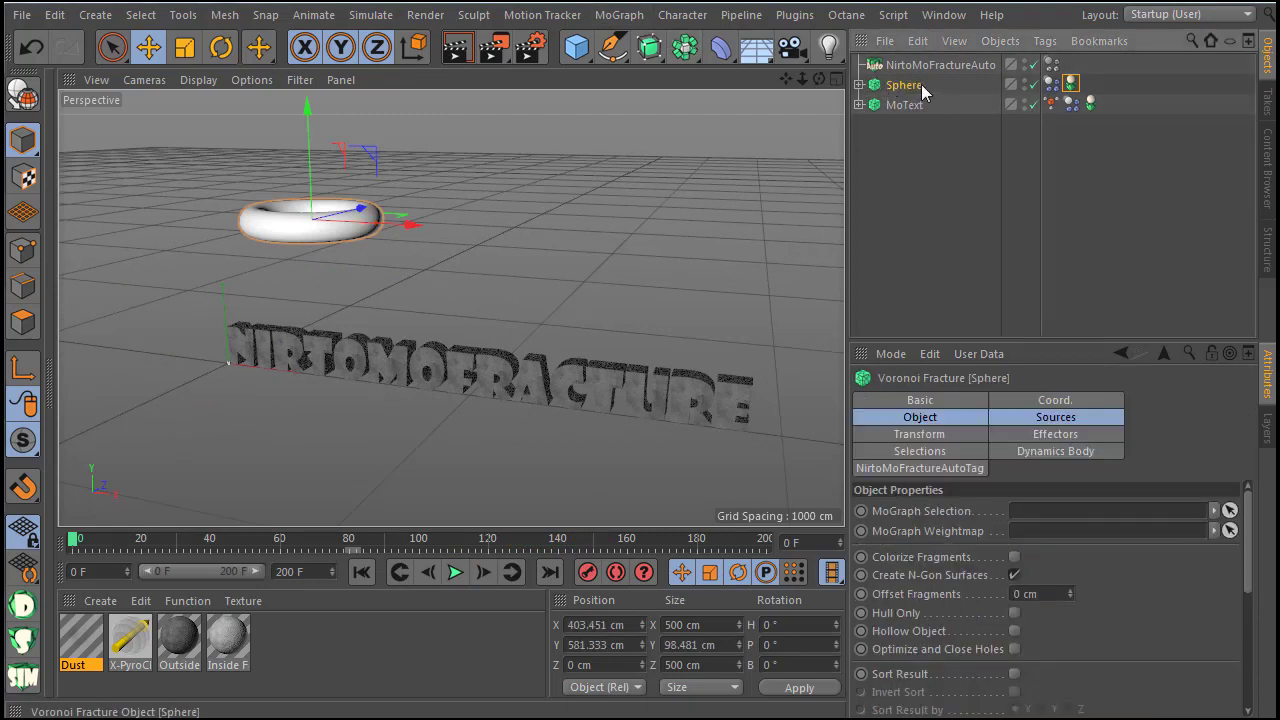
pyautogui.keyDown('ctrl'); pyautogui.moveTo(900, 97); pyautogui.dragTo(900, 99); pyautogui.keyUp('ctrl')
pyautogui.moveTo(411, 232); pyautogui.dragTo(690, 256)
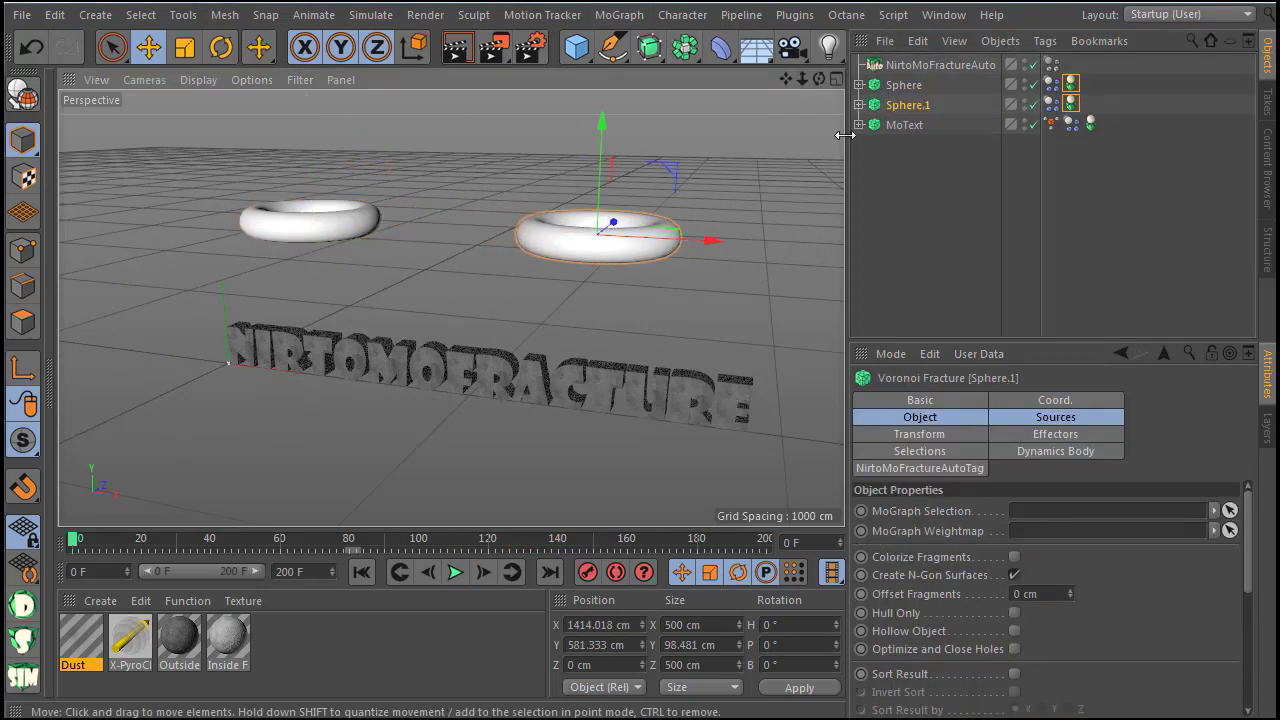
# Step: Replace the torus inside the Sphere.1 fracture object with a Platonic object
pyautogui.click(576, 47)
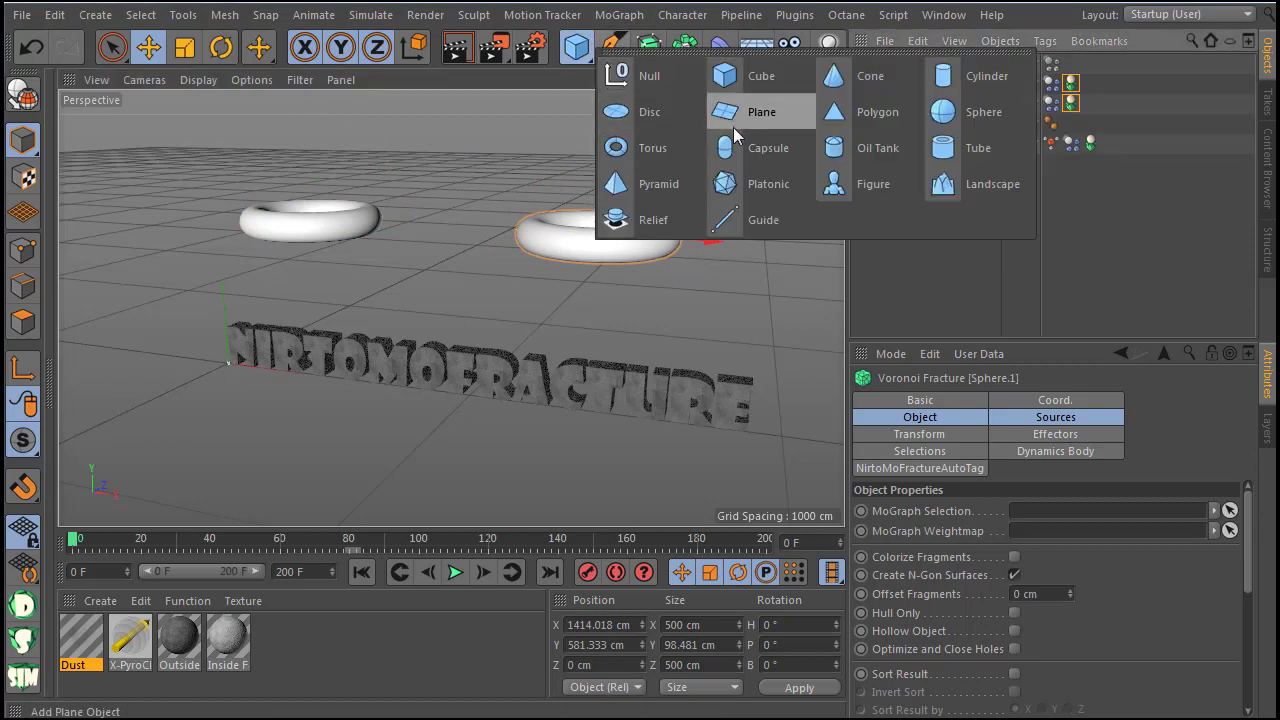
pyautogui.click(725, 183)
pyautogui.moveTo(895, 122); pyautogui.dragTo(903, 125)
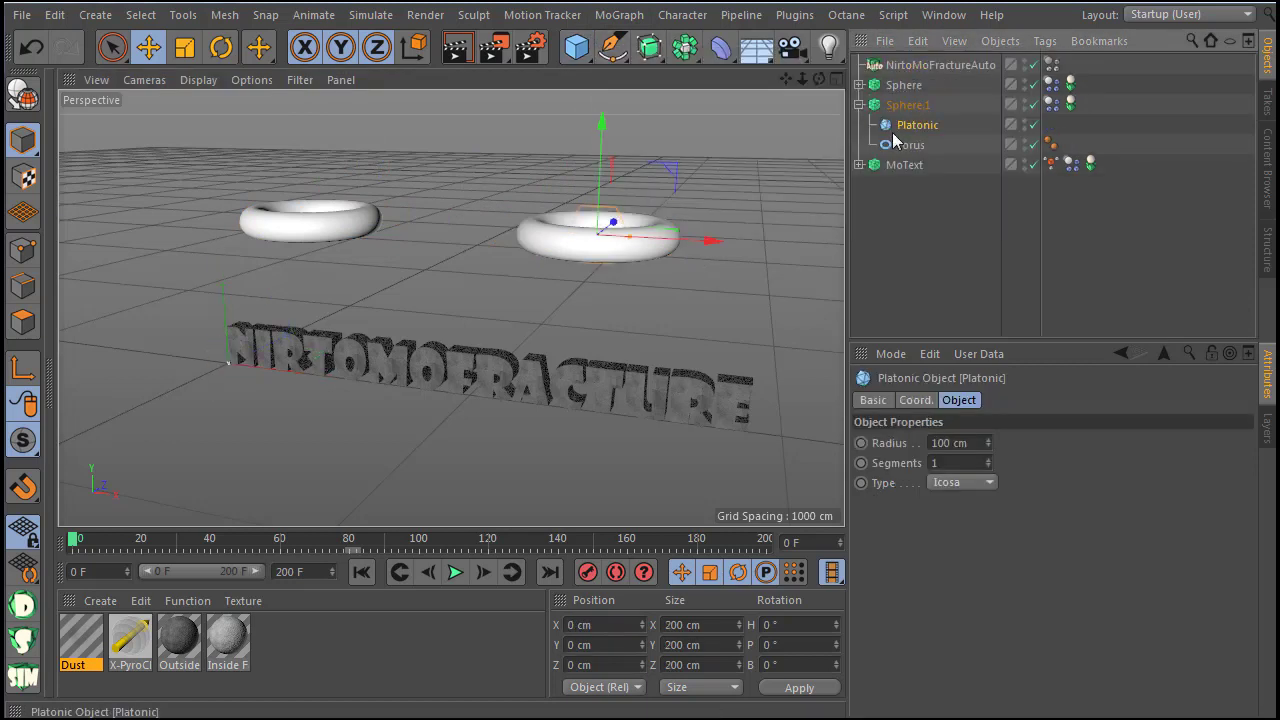
pyautogui.click(910, 144)
pyautogui.press('Delete')
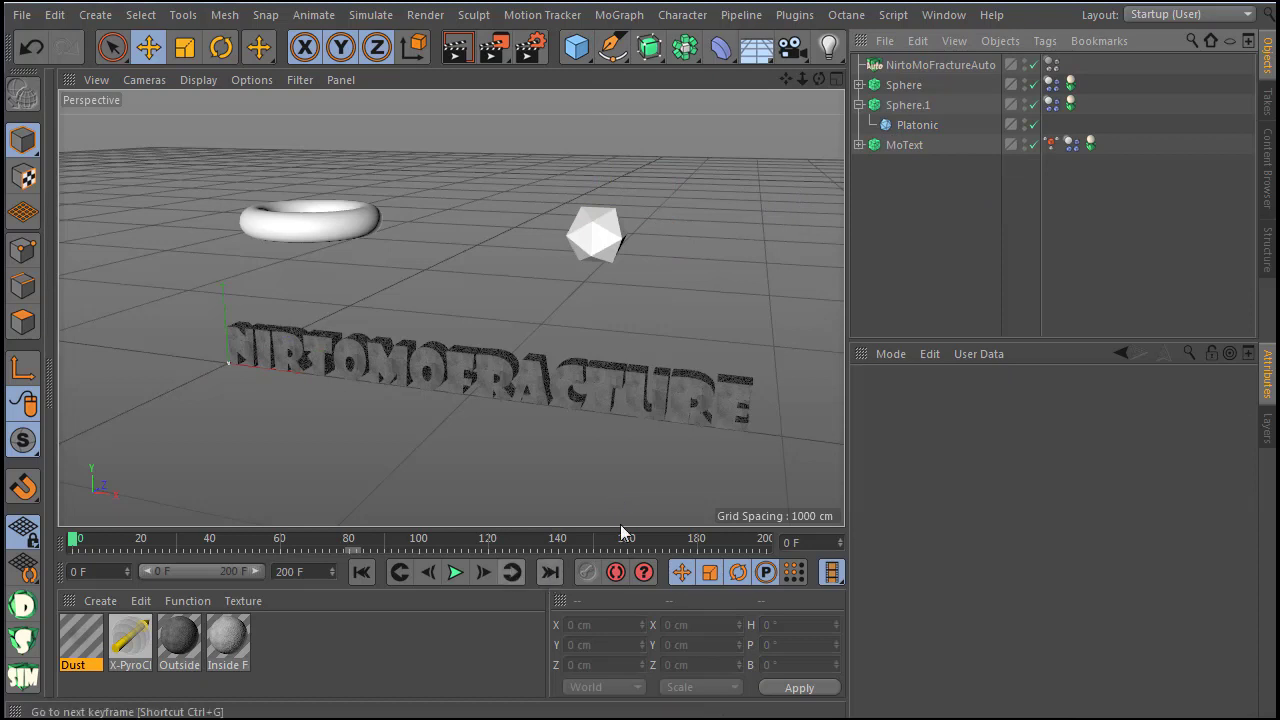
# Step: Enable Mix in the MoText's NirtoMoFractureAutoTag, play the simulation and return to frame 0
pyautogui.click(1090, 144)
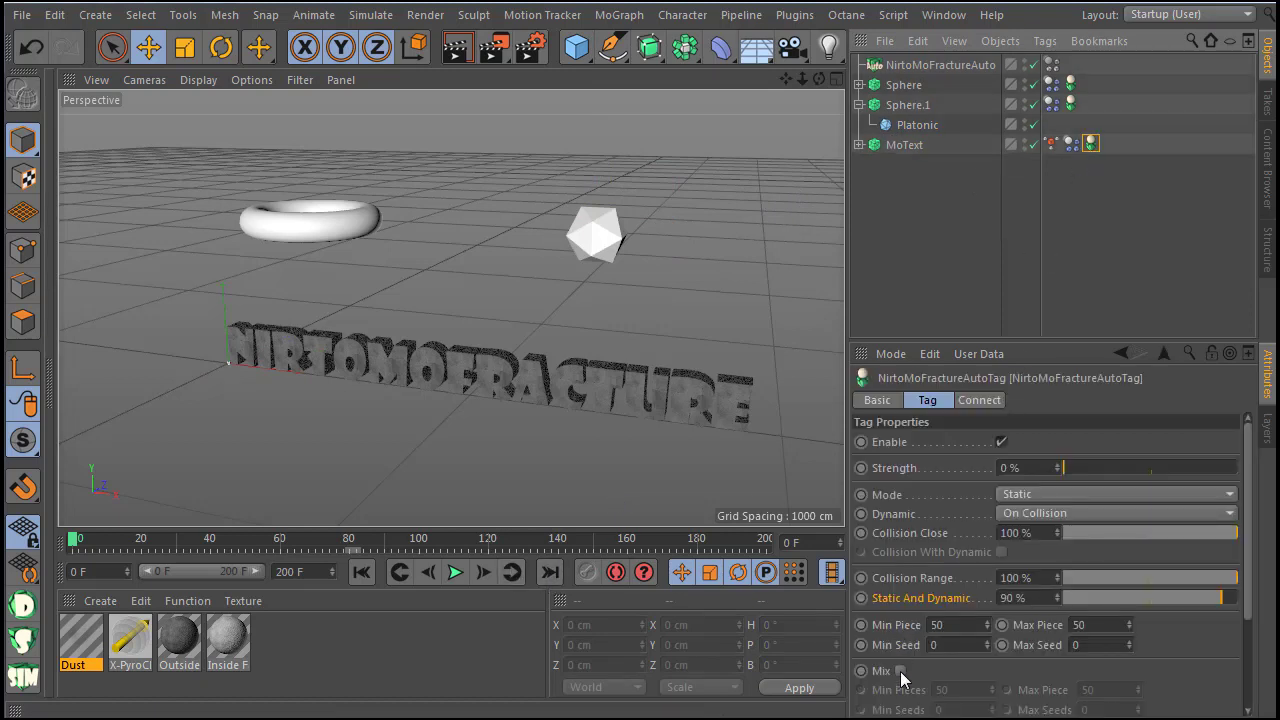
pyautogui.click(900, 671)
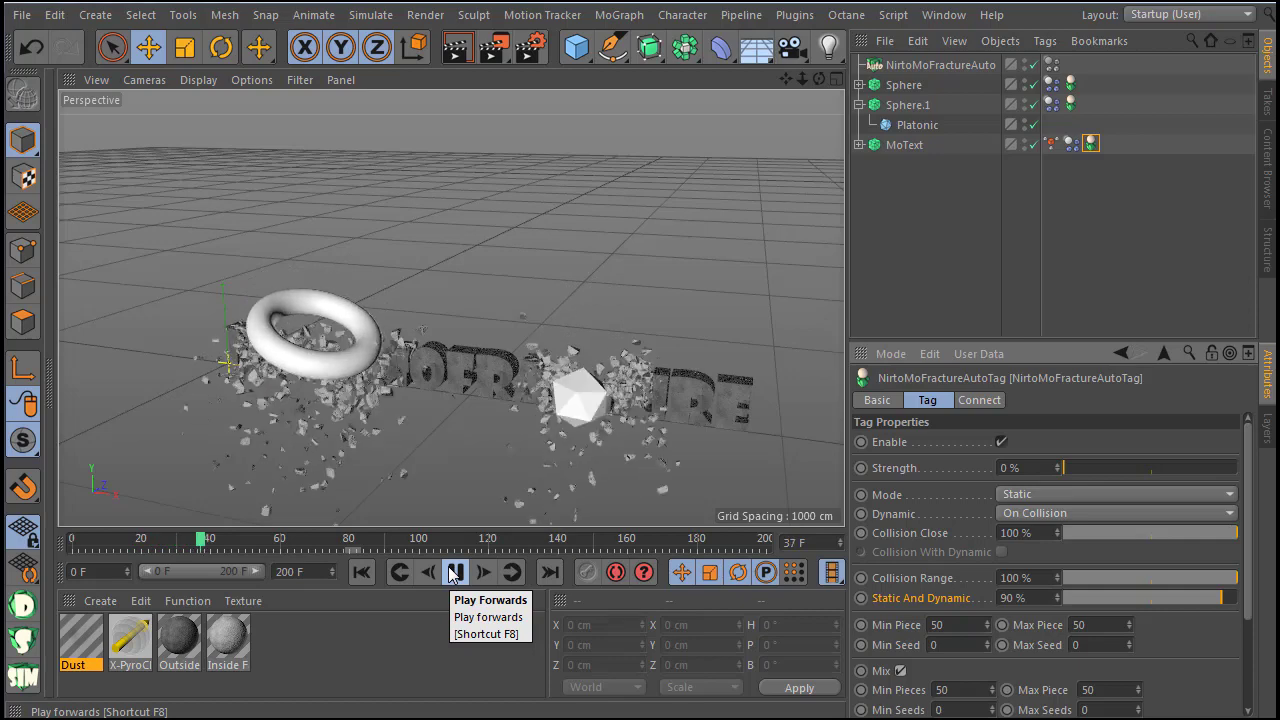
pyautogui.click(455, 572)
pyautogui.click(361, 572)
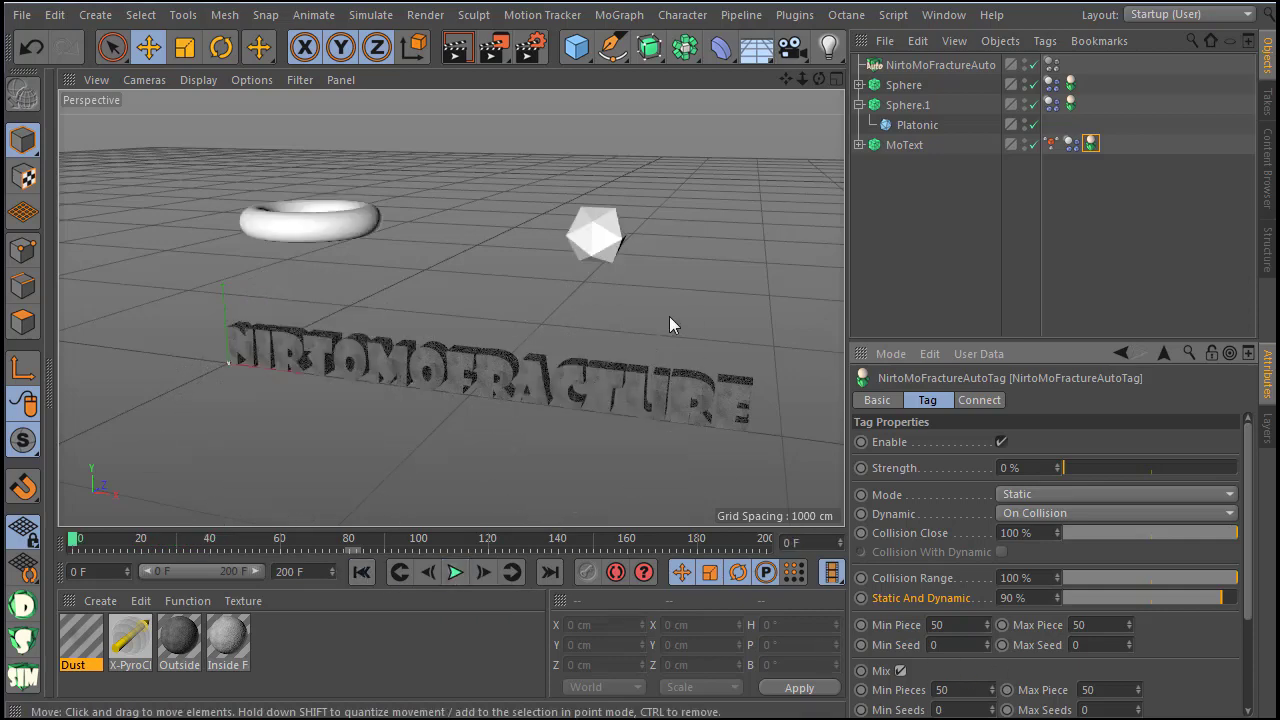
# Step: Move Sphere.1 along X to about 1119 cm and place a duplicate at about X 1536, Y 490, Z -26 cm
pyautogui.click(597, 232)
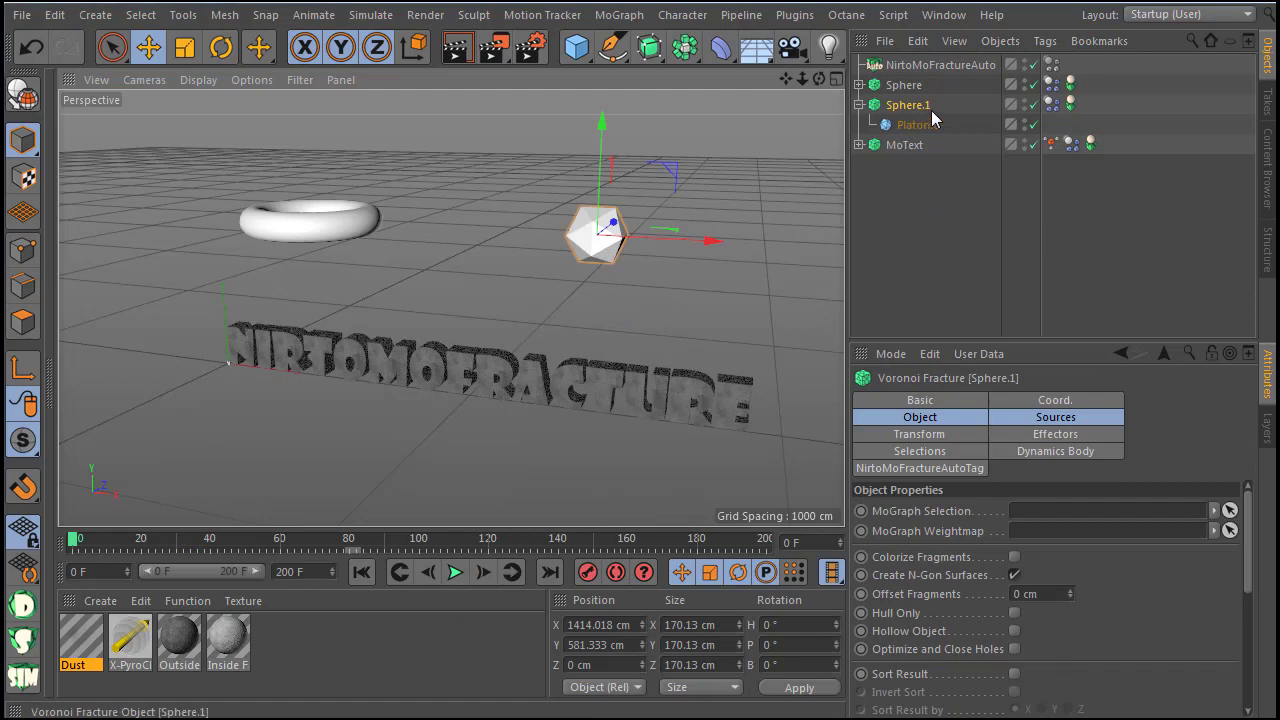
pyautogui.moveTo(668, 267); pyautogui.dragTo(576, 266)
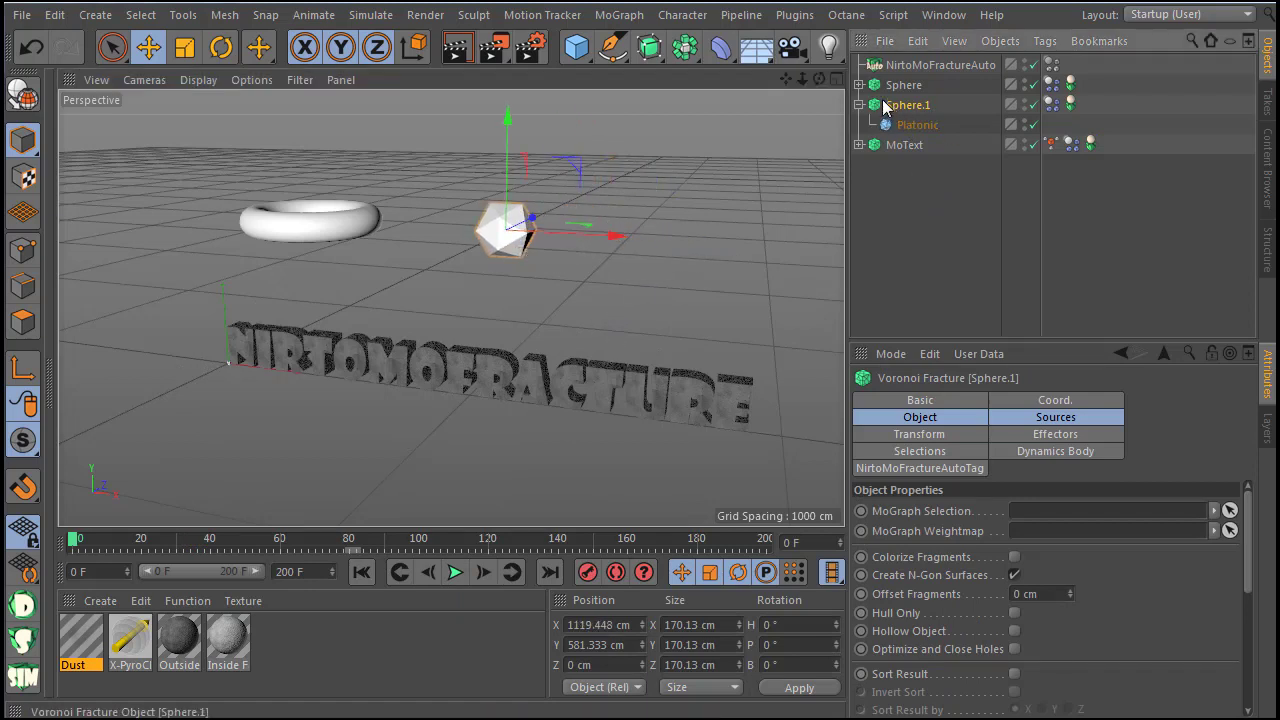
pyautogui.keyDown('ctrl'); pyautogui.moveTo(883, 102); pyautogui.dragTo(890, 94); pyautogui.keyUp('ctrl')
pyautogui.moveTo(600, 236); pyautogui.dragTo(738, 256)
pyautogui.moveTo(662, 149); pyautogui.dragTo(657, 187)
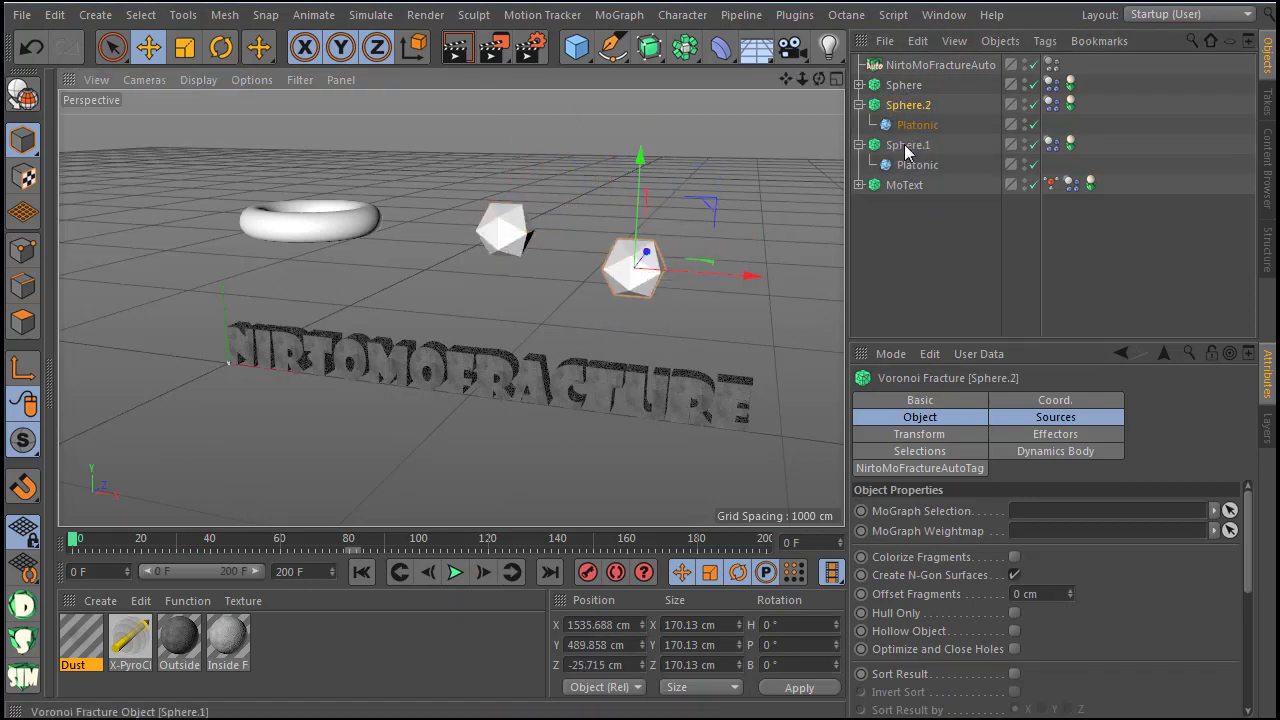
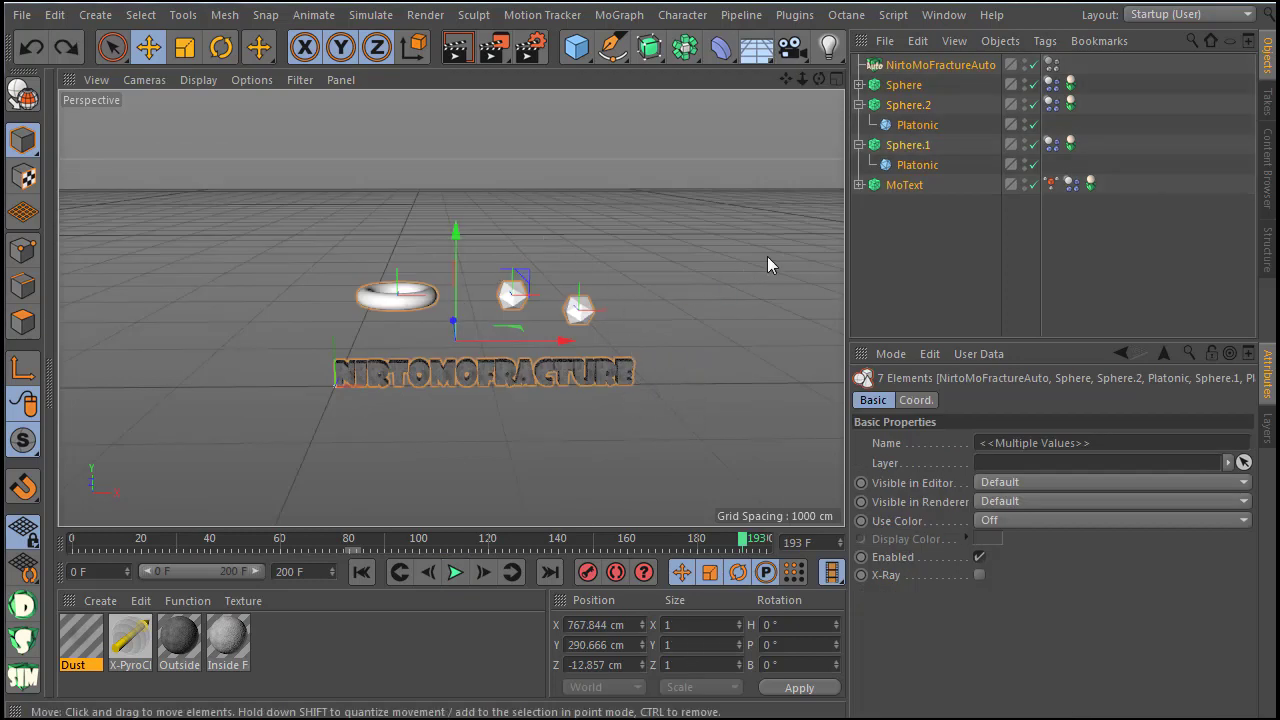
# Step: Clear all objects from the scene and add a cylinder reshaped into a disc about 1084 cm wide and 27 cm high
pyautogui.click(920, 258)
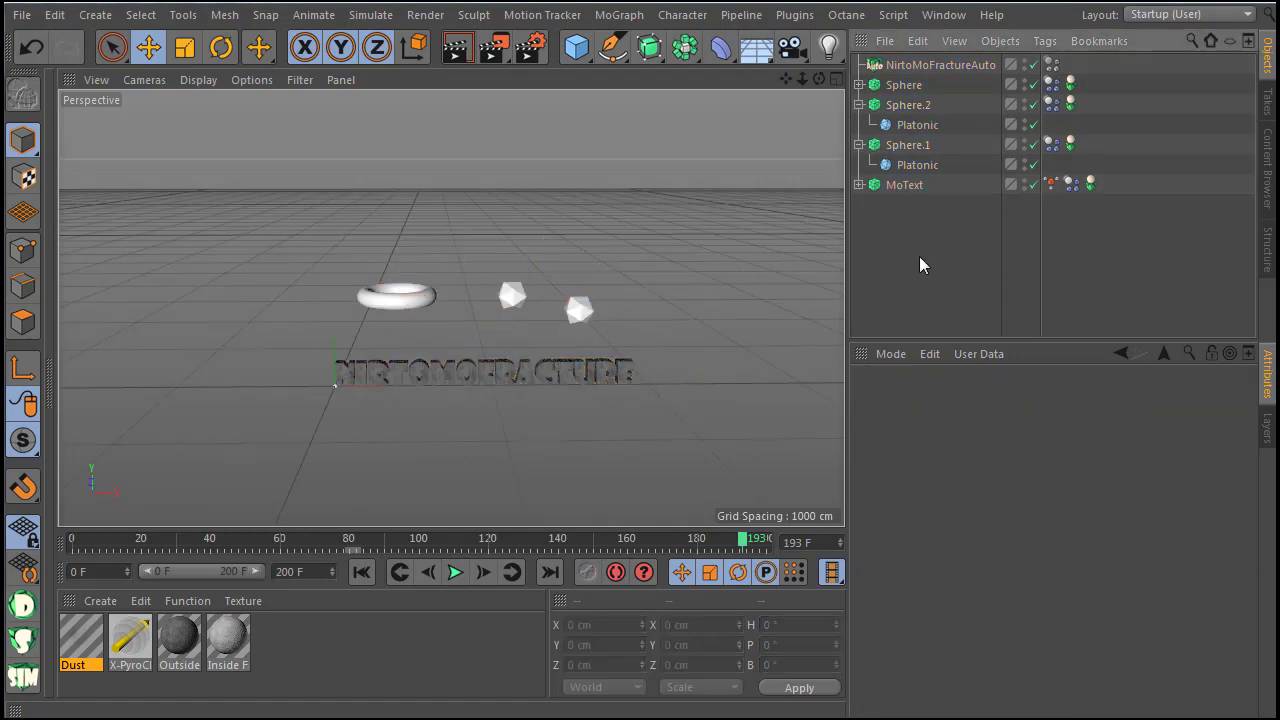
pyautogui.moveTo(920, 263); pyautogui.dragTo(826, 48)
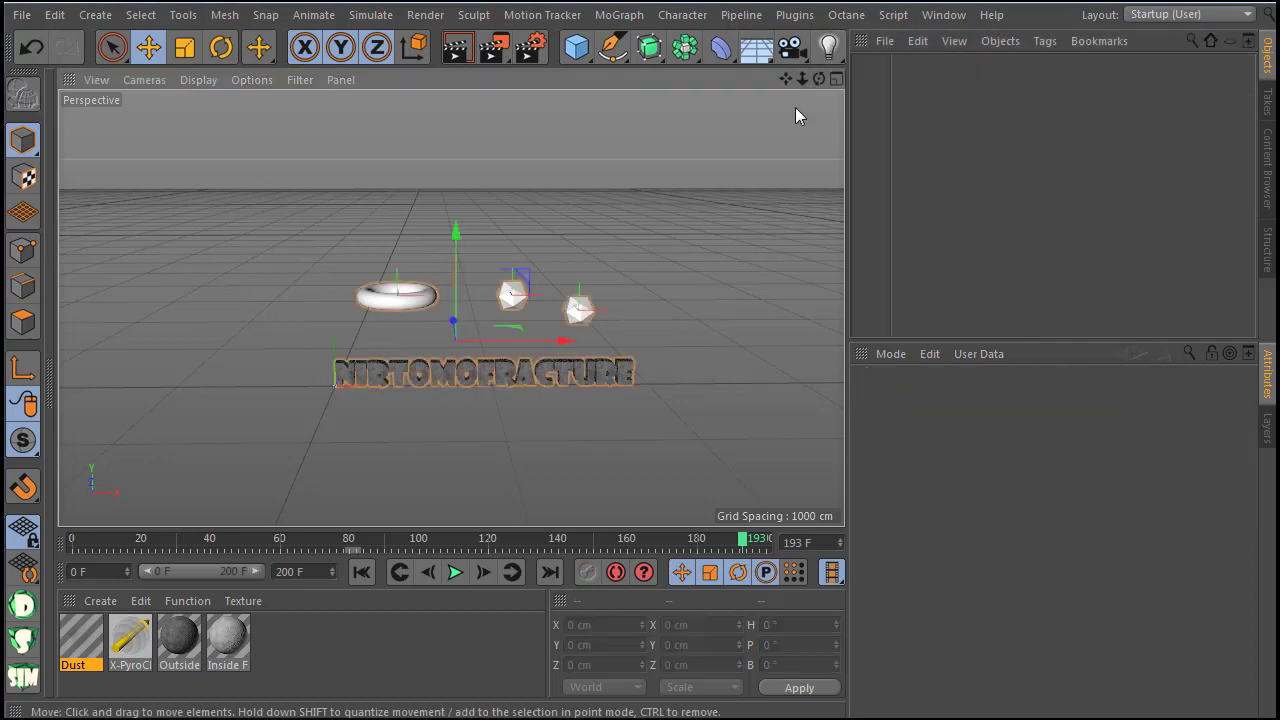
pyautogui.click(576, 47)
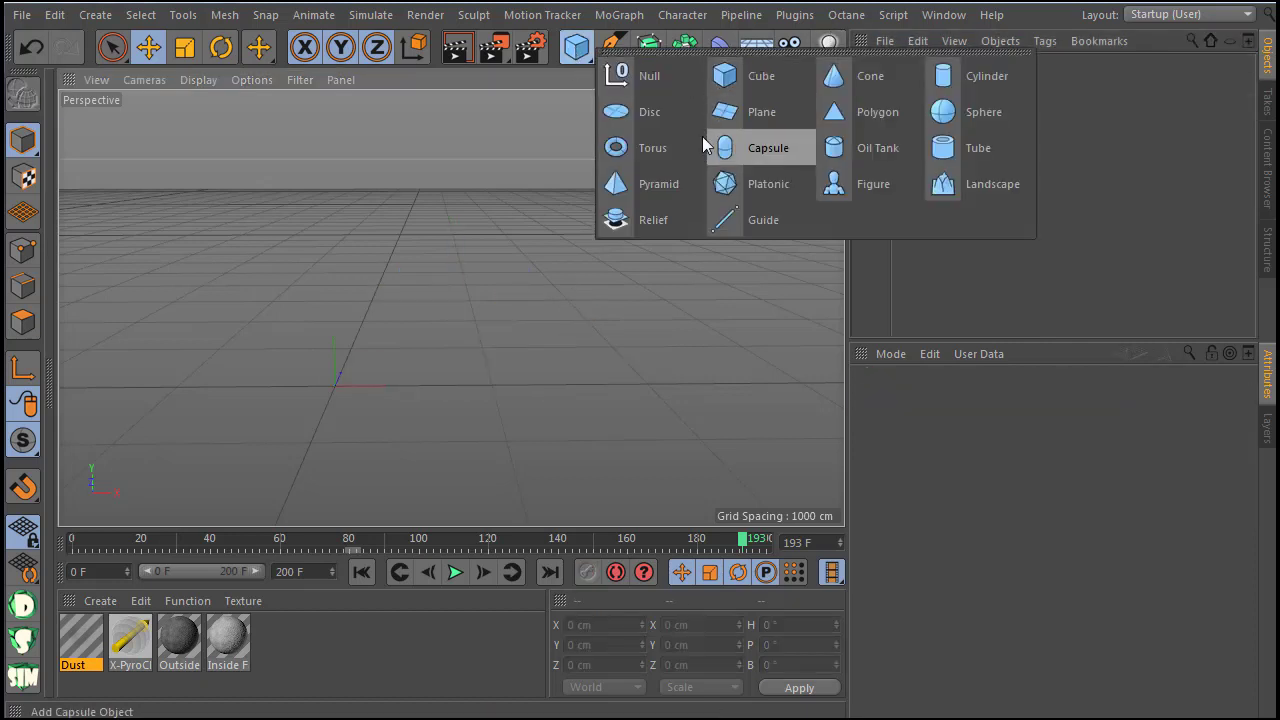
pyautogui.click(945, 76)
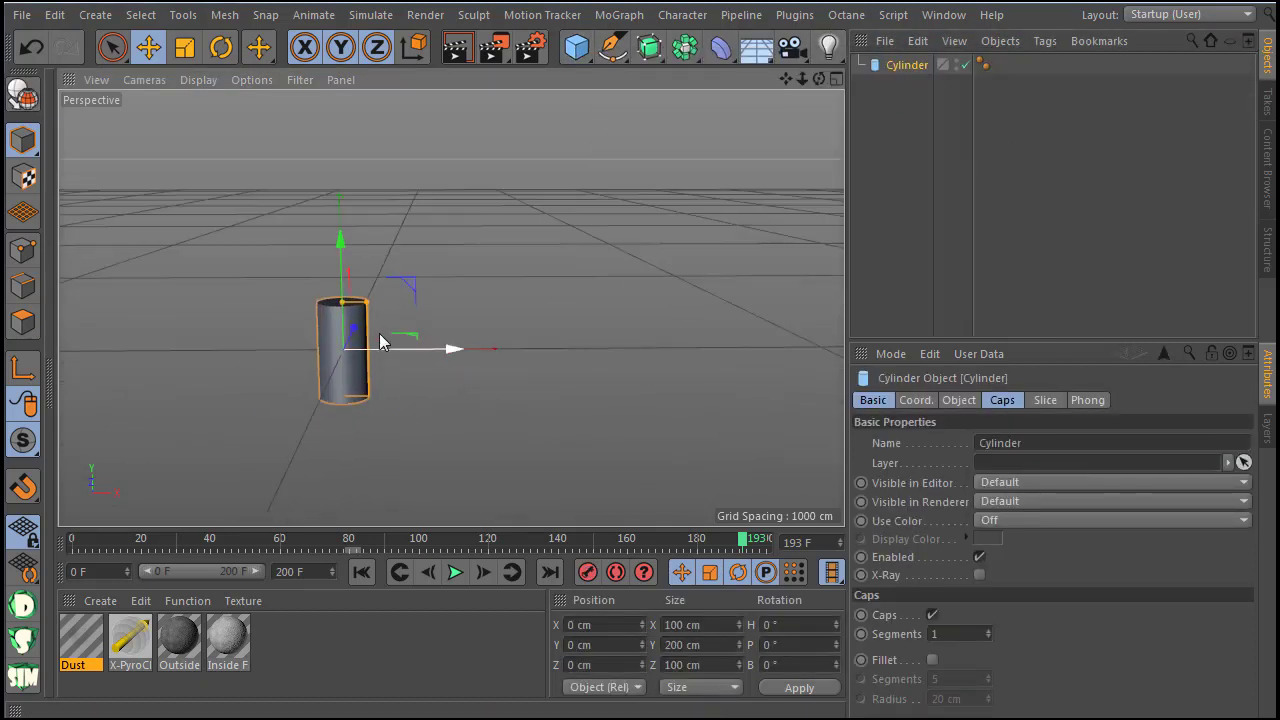
pyautogui.moveTo(367, 302); pyautogui.dragTo(604, 335)
pyautogui.moveTo(349, 314); pyautogui.dragTo(347, 345)
pyautogui.scroll(-5, 572, 436)
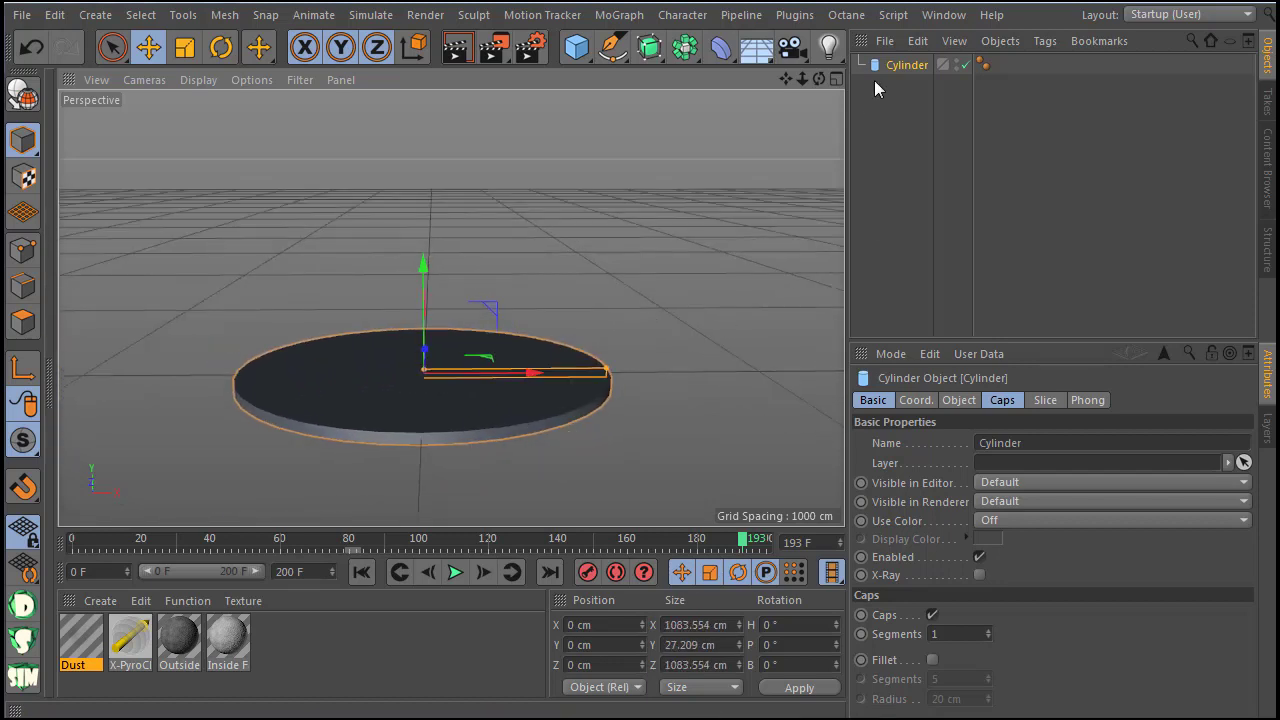
# Step: Enable Fillet on the cylinder's caps and add a sphere raised above the disc to about Y 1064 cm
pyautogui.click(932, 660)
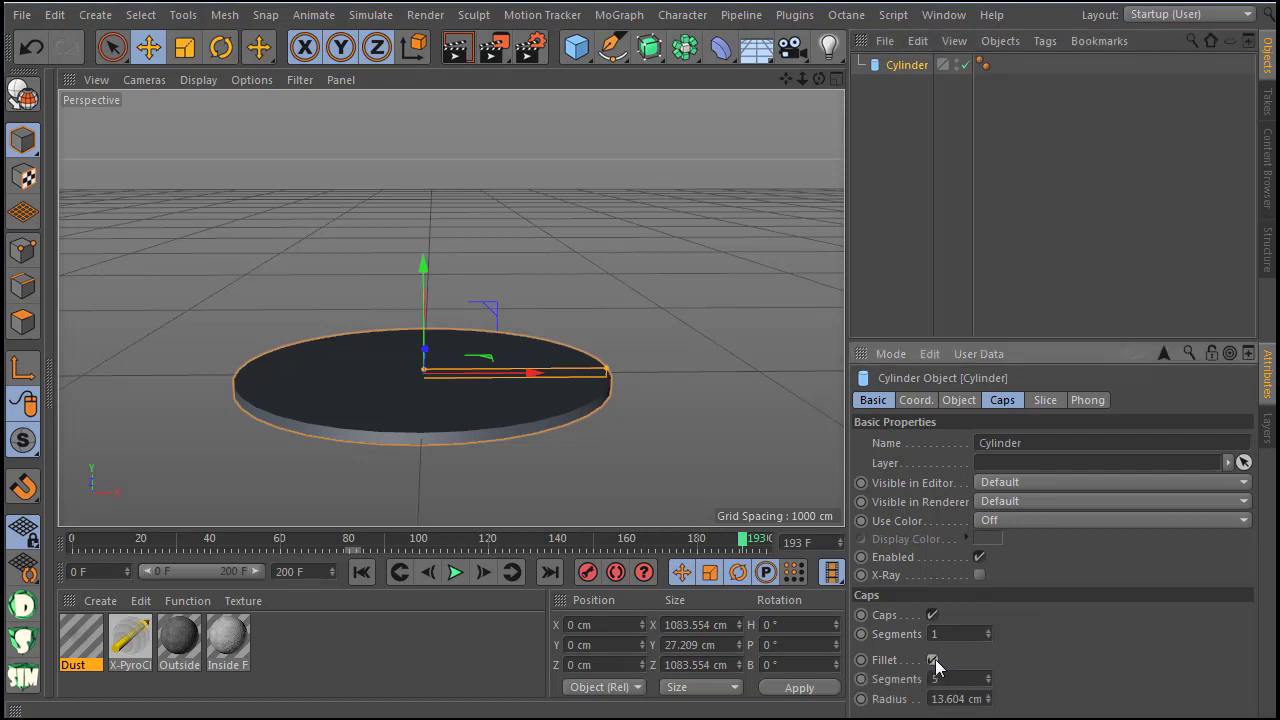
pyautogui.scroll(-3, 450, 381)
pyautogui.moveTo(567, 45); pyautogui.dragTo(977, 146)
pyautogui.moveTo(443, 310); pyautogui.dragTo(434, 55)
pyautogui.scroll(1, 432, 392)
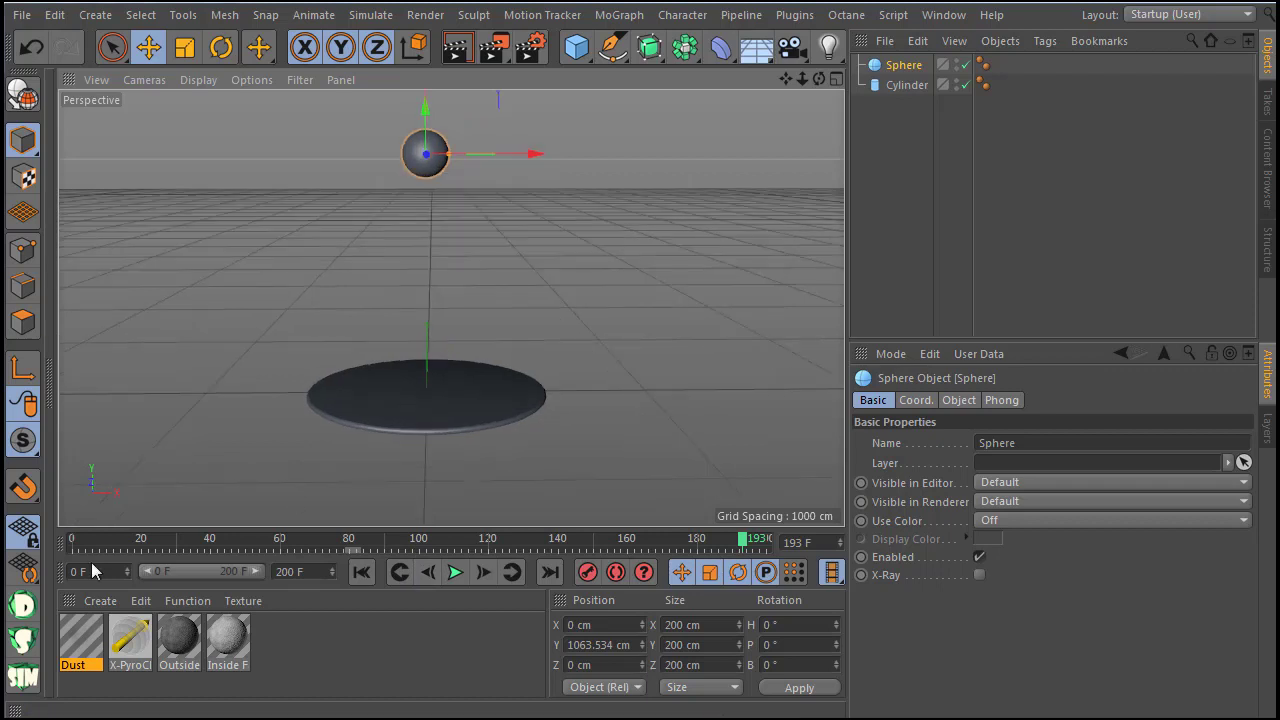
# Step: Make the sphere a dynamic and the cylinder a static NirtoMoFracture object, and generate the simulation setup
pyautogui.click(27, 610)
pyautogui.click(419, 412)
pyautogui.click(23, 641)
pyautogui.click(23, 676)
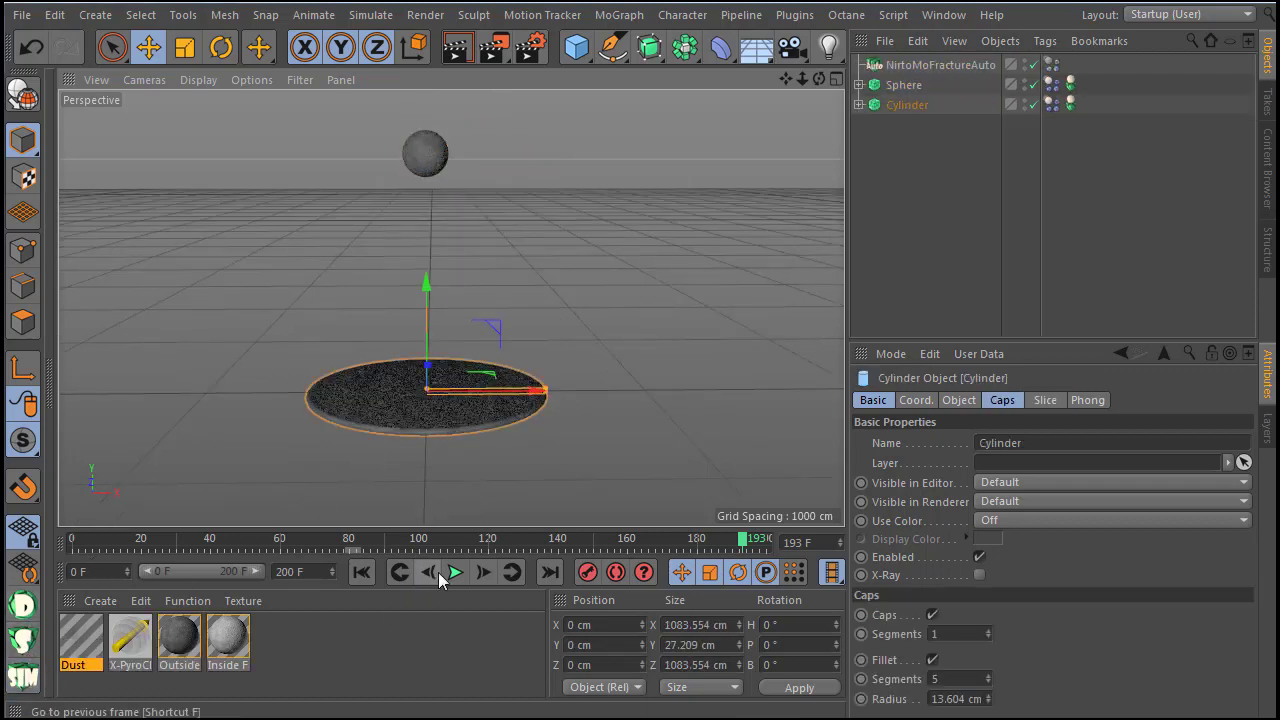
# Step: Play the fracture simulation, examine the disc from above and return to frame 0
pyautogui.click(454, 572)
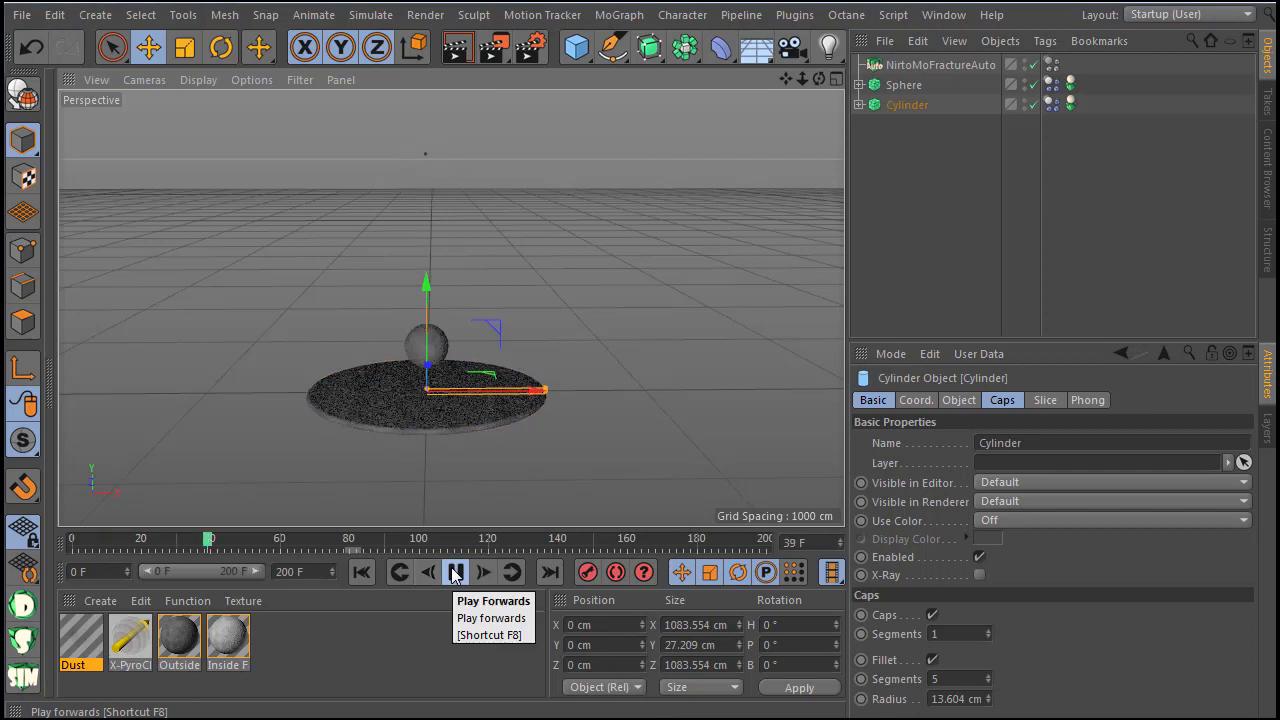
pyautogui.moveTo(820, 78); pyautogui.dragTo(820, 210)
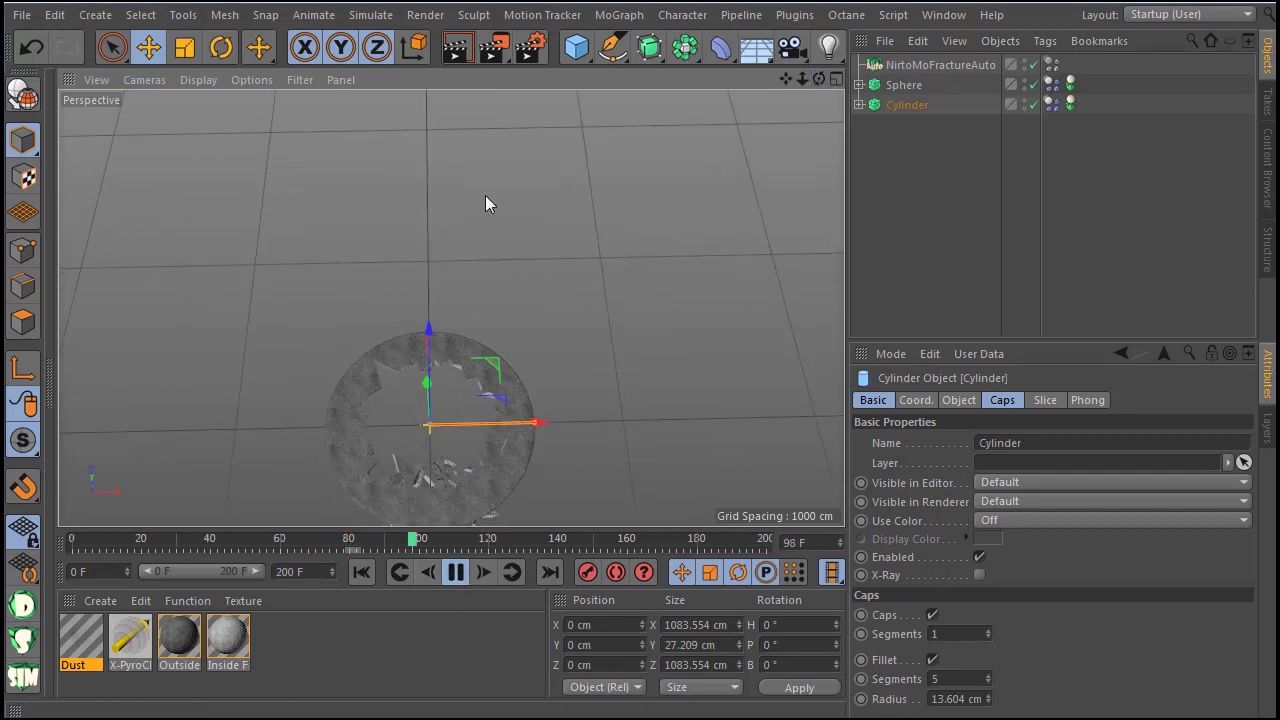
pyautogui.moveTo(485, 204); pyautogui.dragTo(458, 407)
pyautogui.click(455, 572)
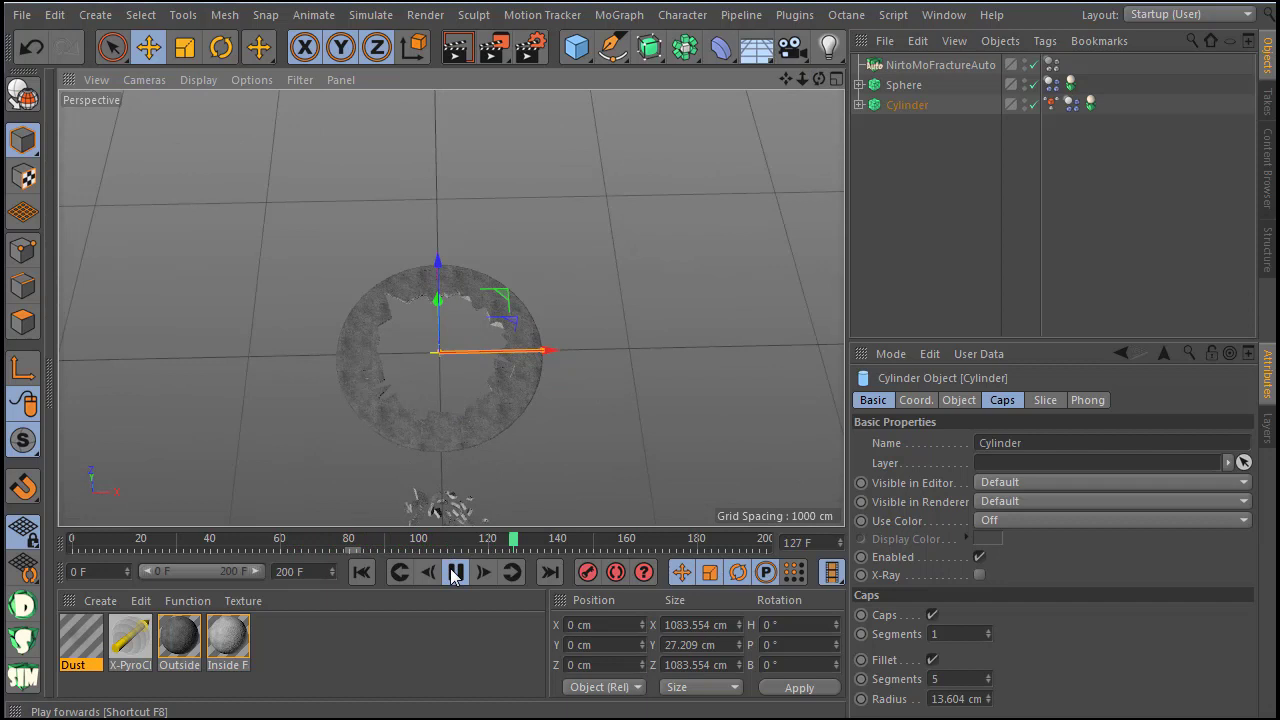
pyautogui.click(363, 576)
# Step: Set the orientation of the cylinder inside the Cylinder fracture object to +Z
pyautogui.click(859, 105)
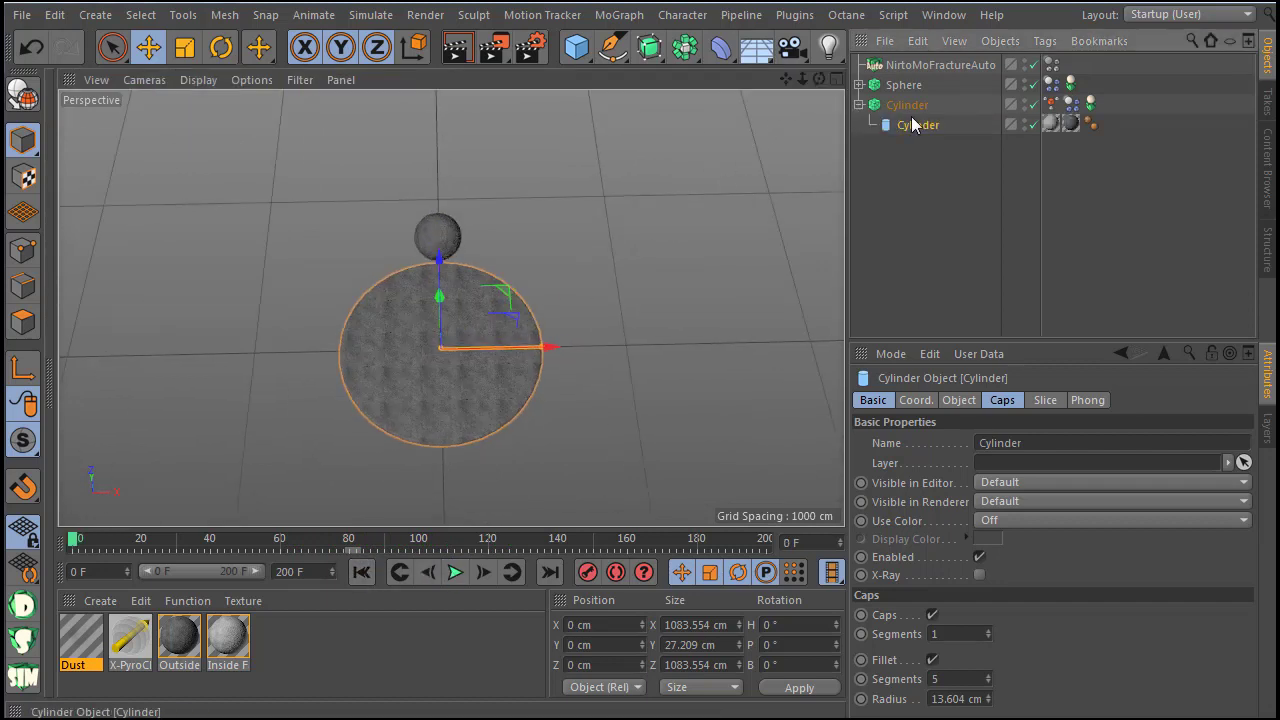
pyautogui.click(959, 401)
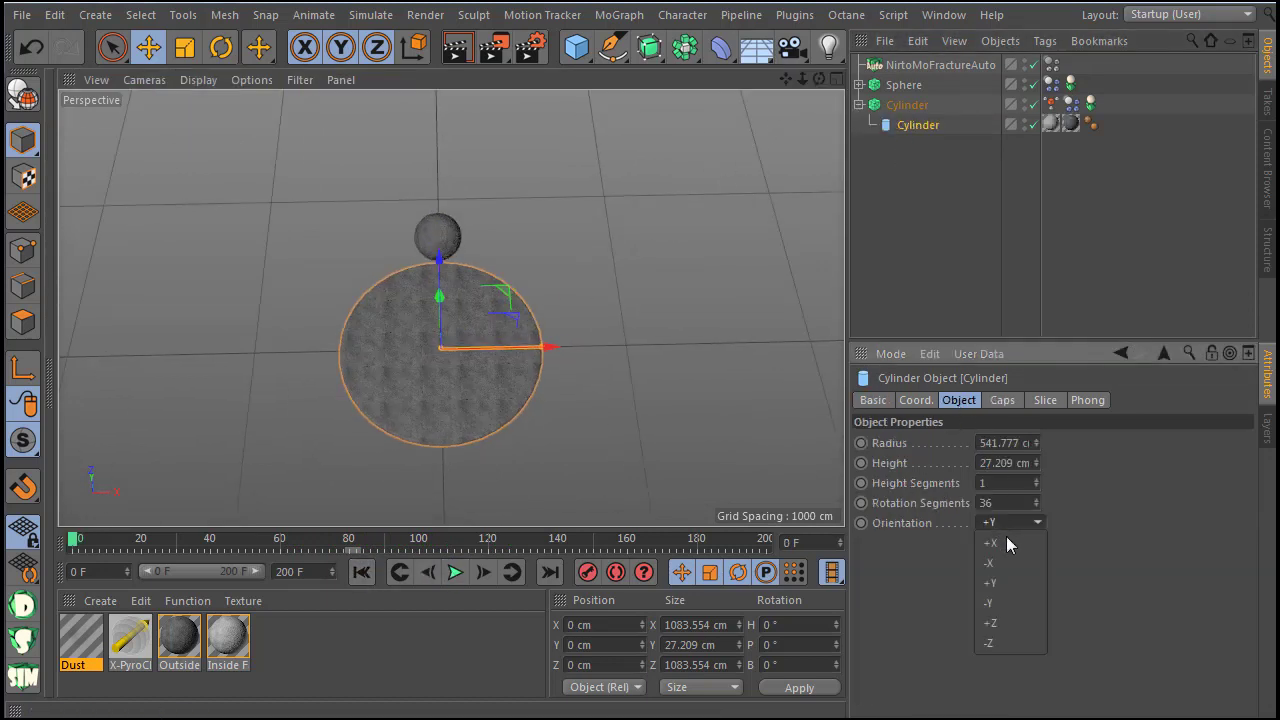
pyautogui.click(1006, 542)
pyautogui.click(1000, 523)
pyautogui.click(1005, 622)
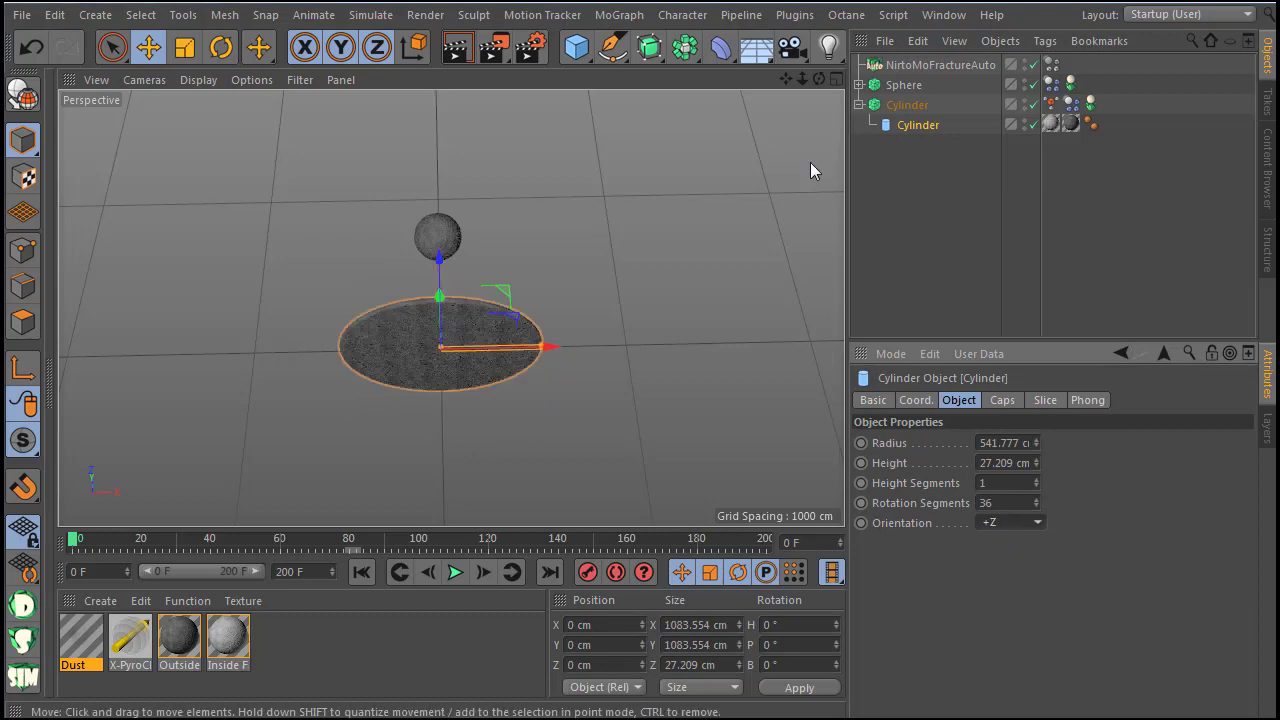
# Step: Move the upright inner cylinder along Z to about 2578 cm, away from the sphere
pyautogui.moveTo(818, 79); pyautogui.dragTo(656, 186)
pyautogui.scroll(-2, 508, 258)
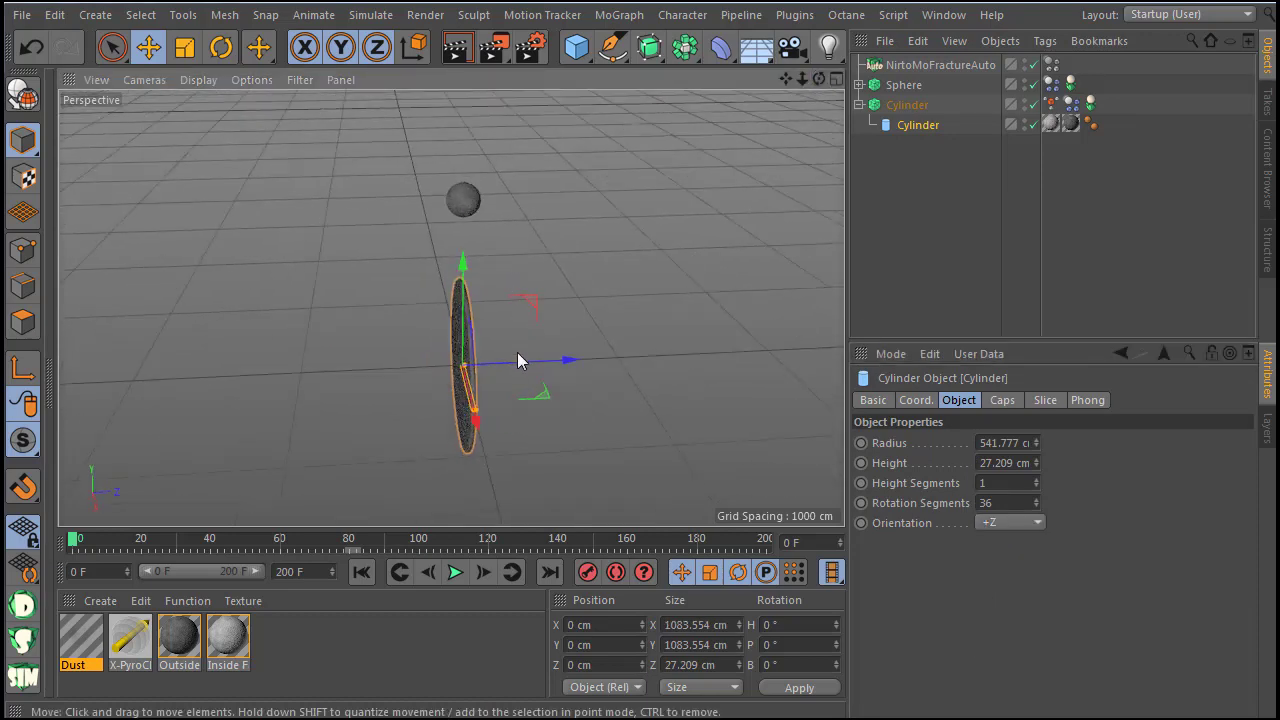
pyautogui.moveTo(556, 360); pyautogui.dragTo(1270, 345)
pyautogui.scroll(-3, 160, 338)
pyautogui.scroll(1, 225, 332)
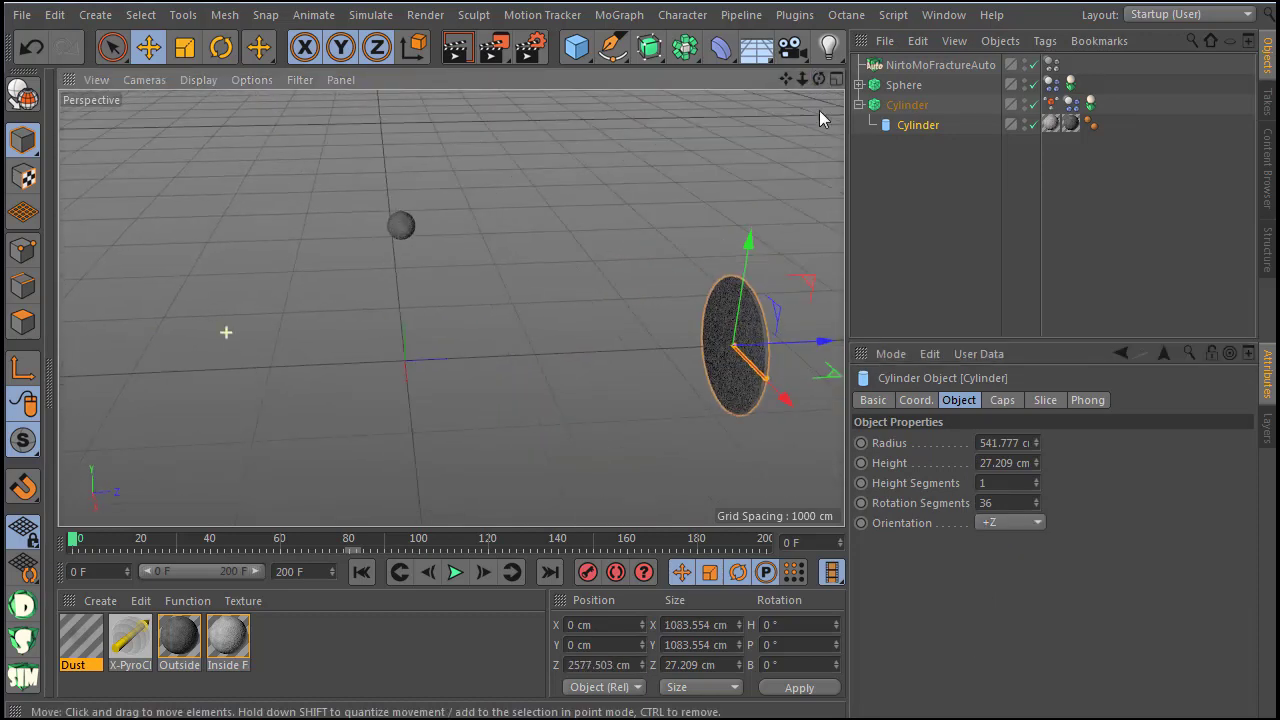
# Step: Set the Y position of the Sphere fracture object to 0 cm
pyautogui.click(858, 85)
pyautogui.click(919, 104)
pyautogui.click(906, 85)
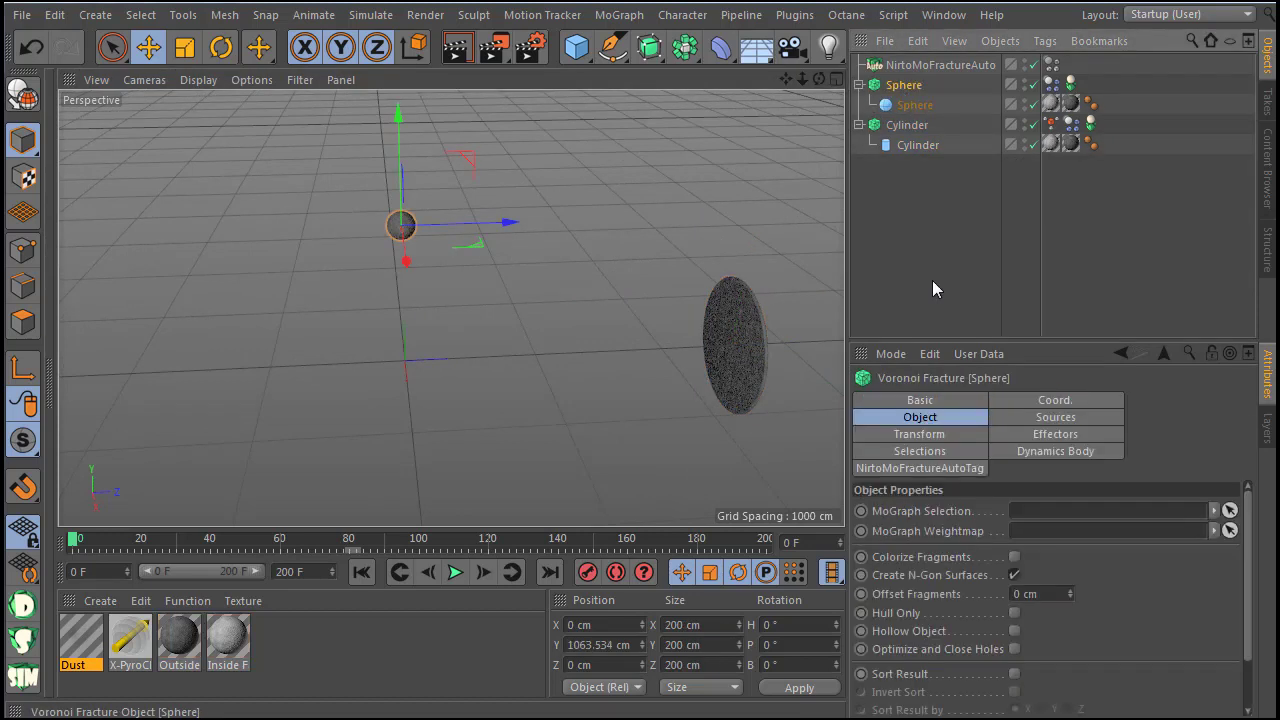
pyautogui.click(960, 401)
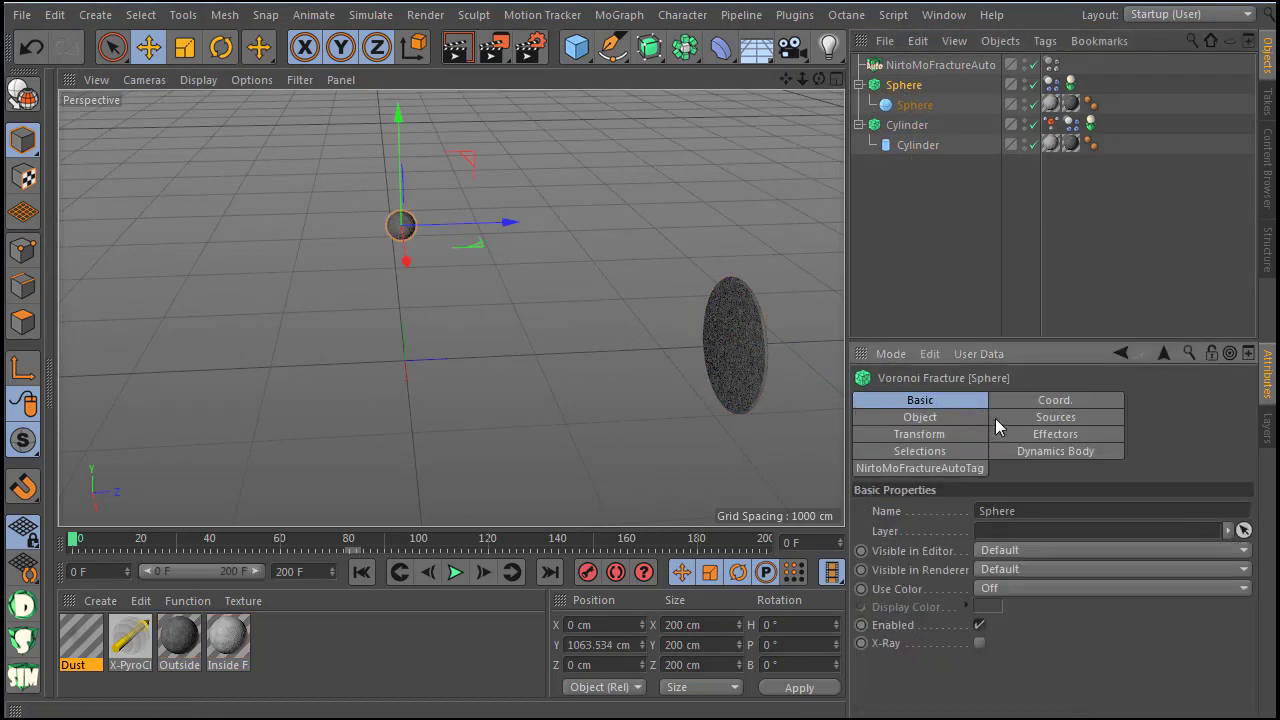
pyautogui.click(1040, 400)
pyautogui.write('0')
pyautogui.press('Return')
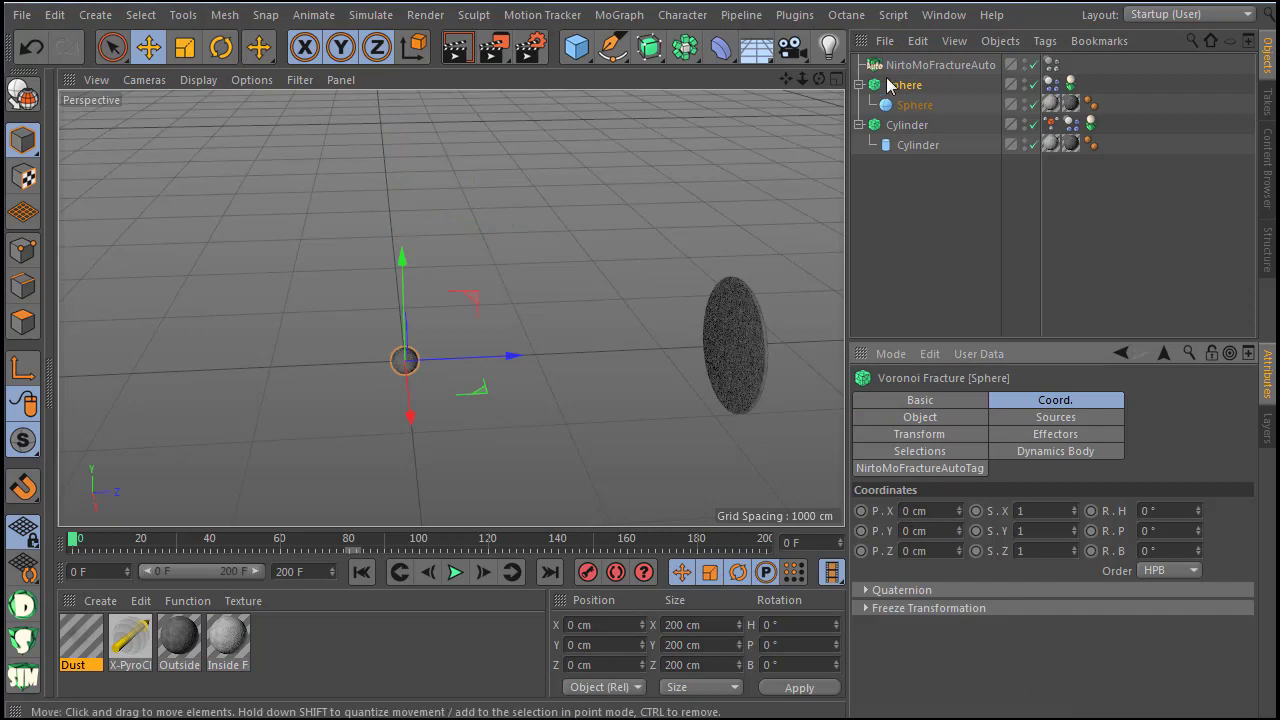
pyautogui.keyDown('alt'); pyautogui.moveTo(520, 300); pyautogui.dragTo(535, 336); pyautogui.keyUp('alt')
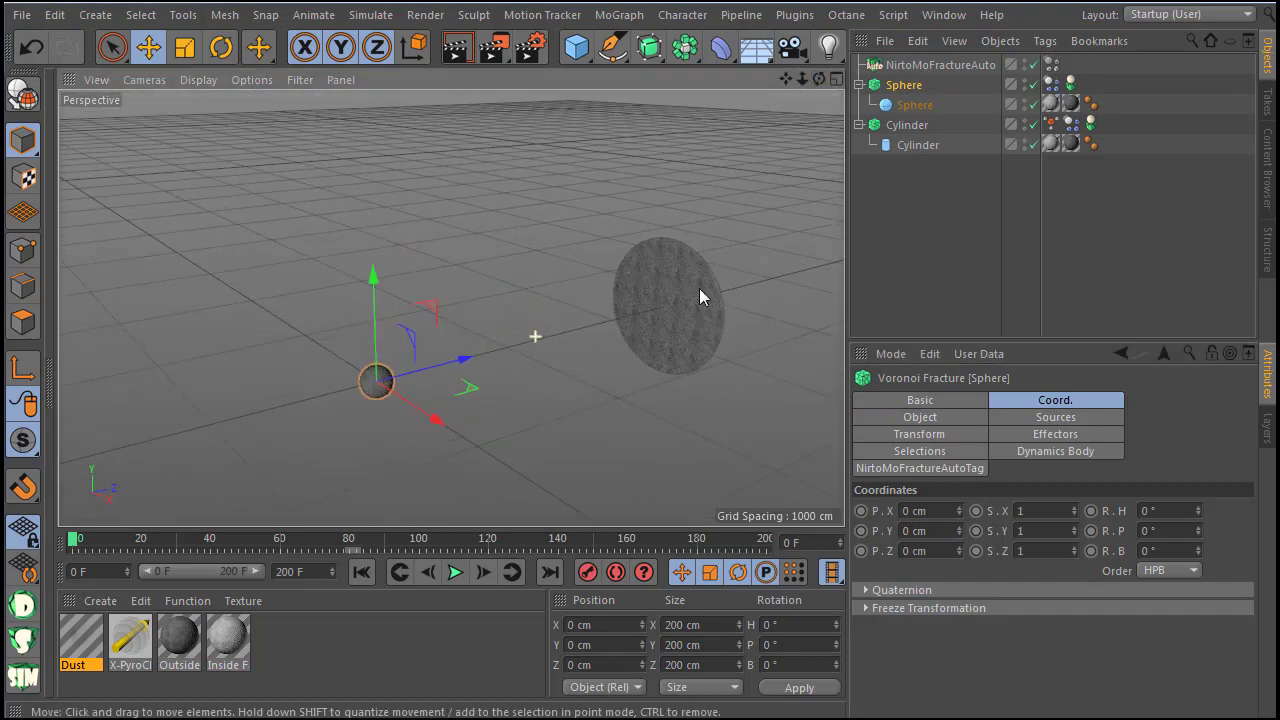
# Step: Enable Custom Initial Velocity on the Sphere's Dynamics Body with a Z linear velocity of 3000 cm and test-play the simulation
pyautogui.click(1071, 83)
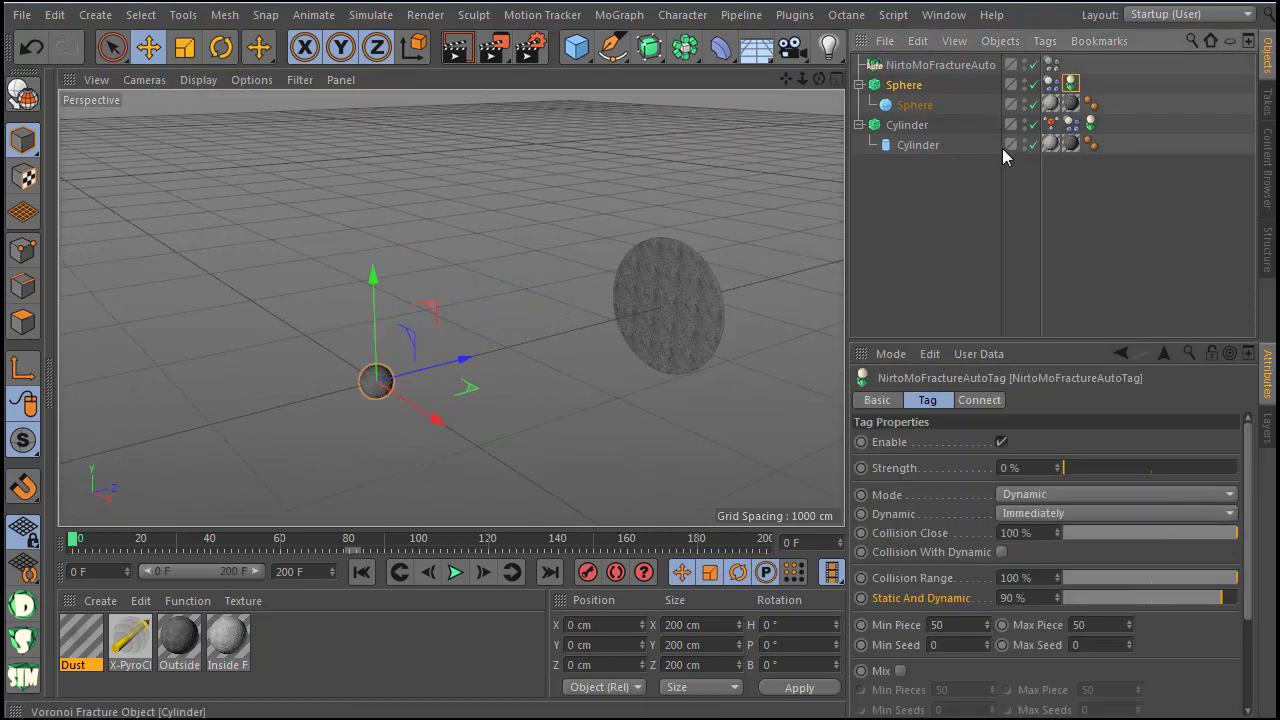
pyautogui.click(1049, 84)
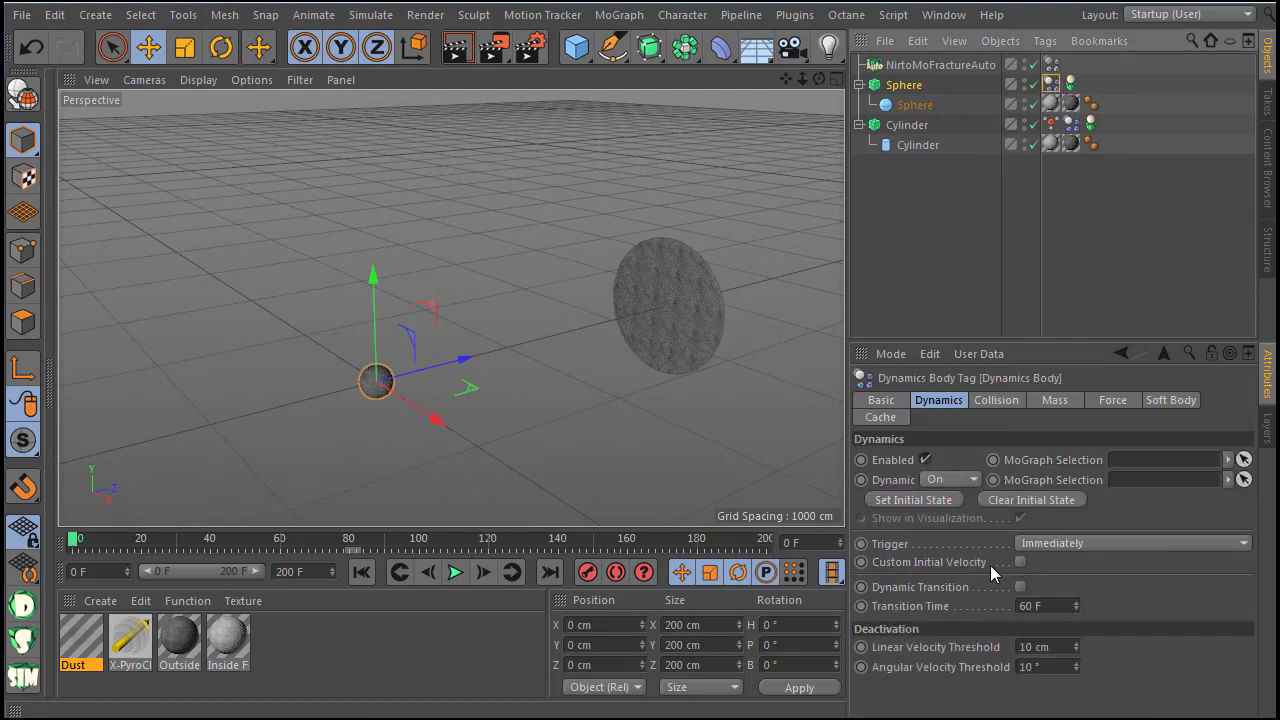
pyautogui.click(1019, 562)
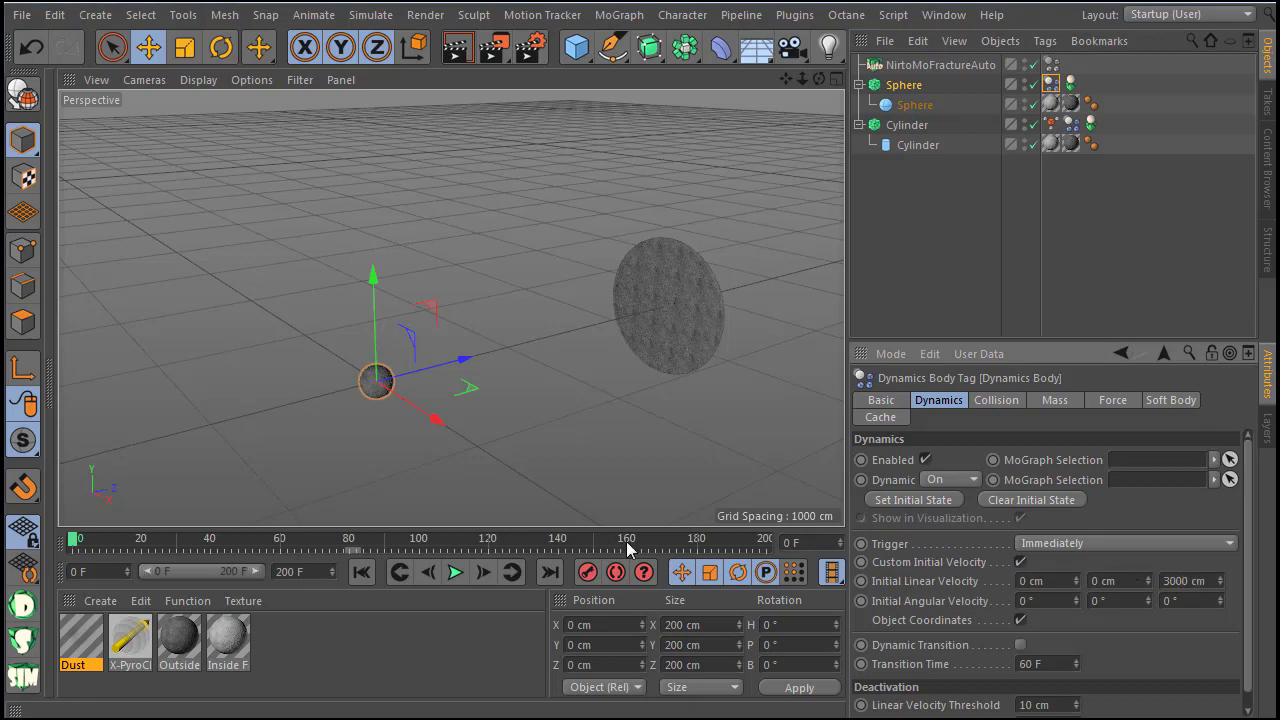
pyautogui.click(456, 572)
pyautogui.click(362, 572)
# Step: Test the sphere's initial Z linear velocity at 4000 cm and settle on 3500 cm
pyautogui.click(455, 572)
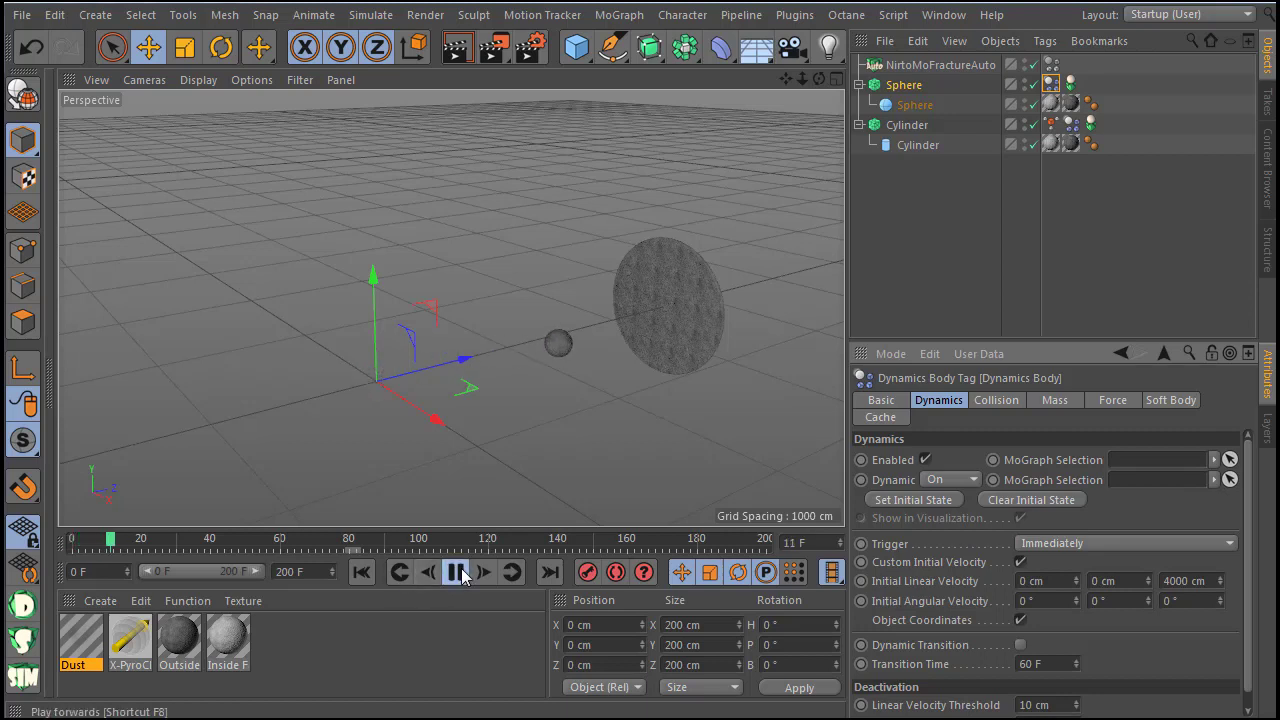
pyautogui.click(457, 572)
pyautogui.click(362, 572)
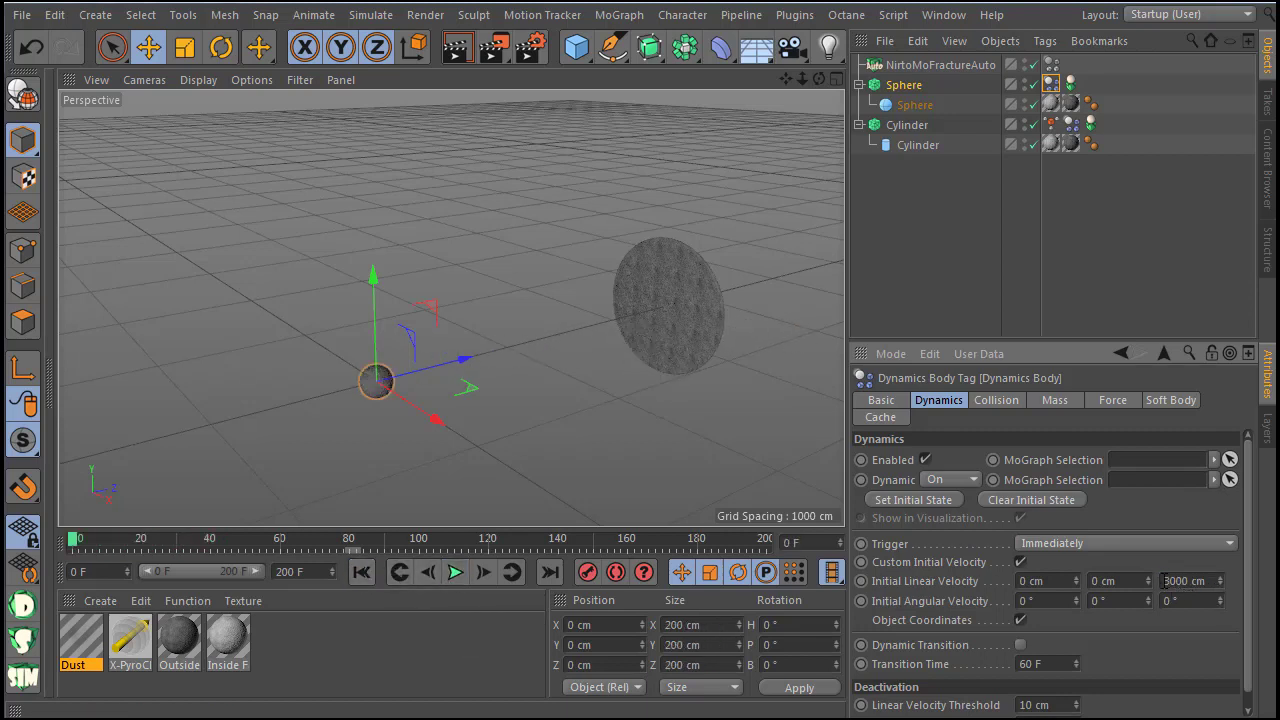
pyautogui.click(455, 572)
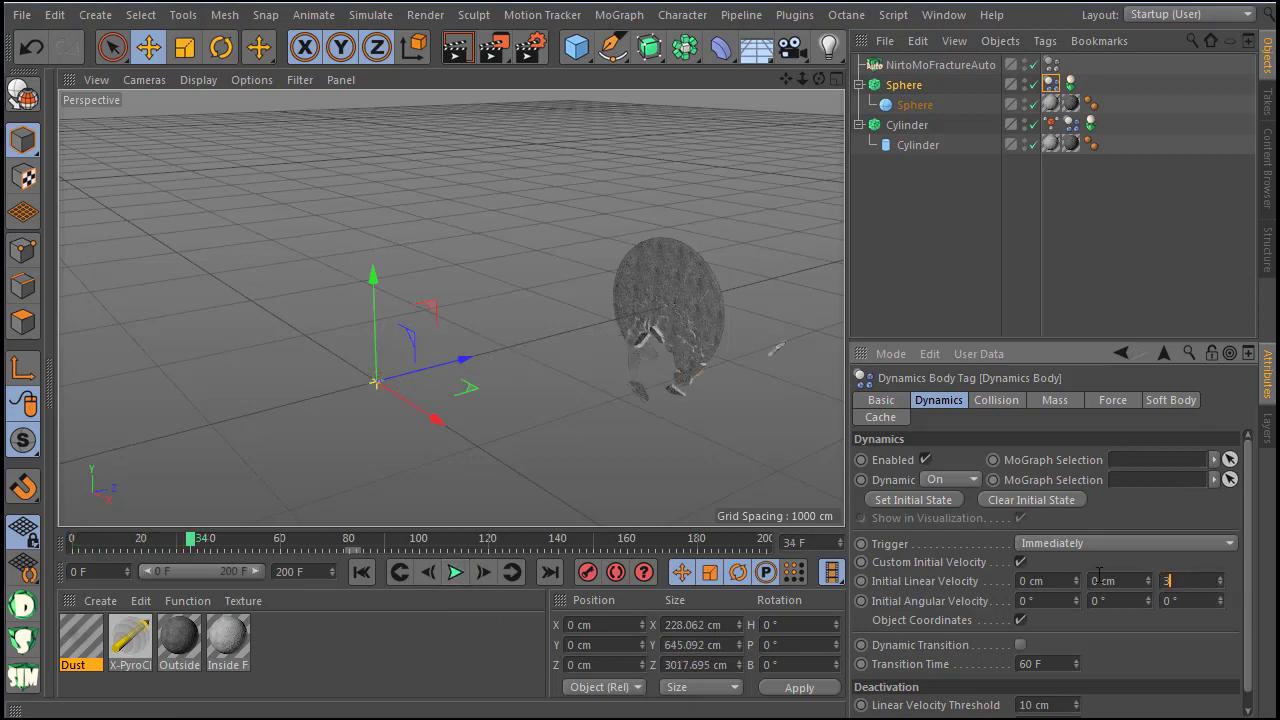
pyautogui.press('Return')
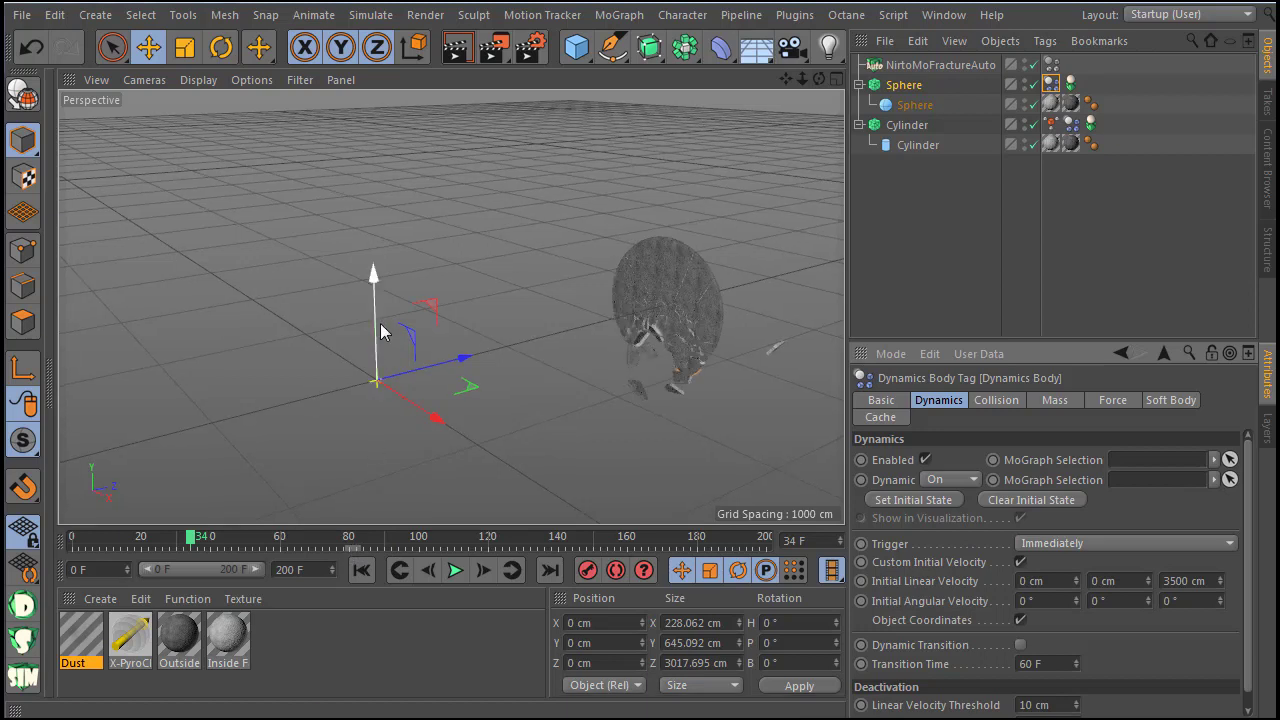
# Step: Raise the Sphere fracture object to about Y 324 cm at frame 0 and test-play the simulation
pyautogui.click(361, 569)
pyautogui.moveTo(371, 337); pyautogui.dragTo(367, 291)
pyautogui.click(452, 571)
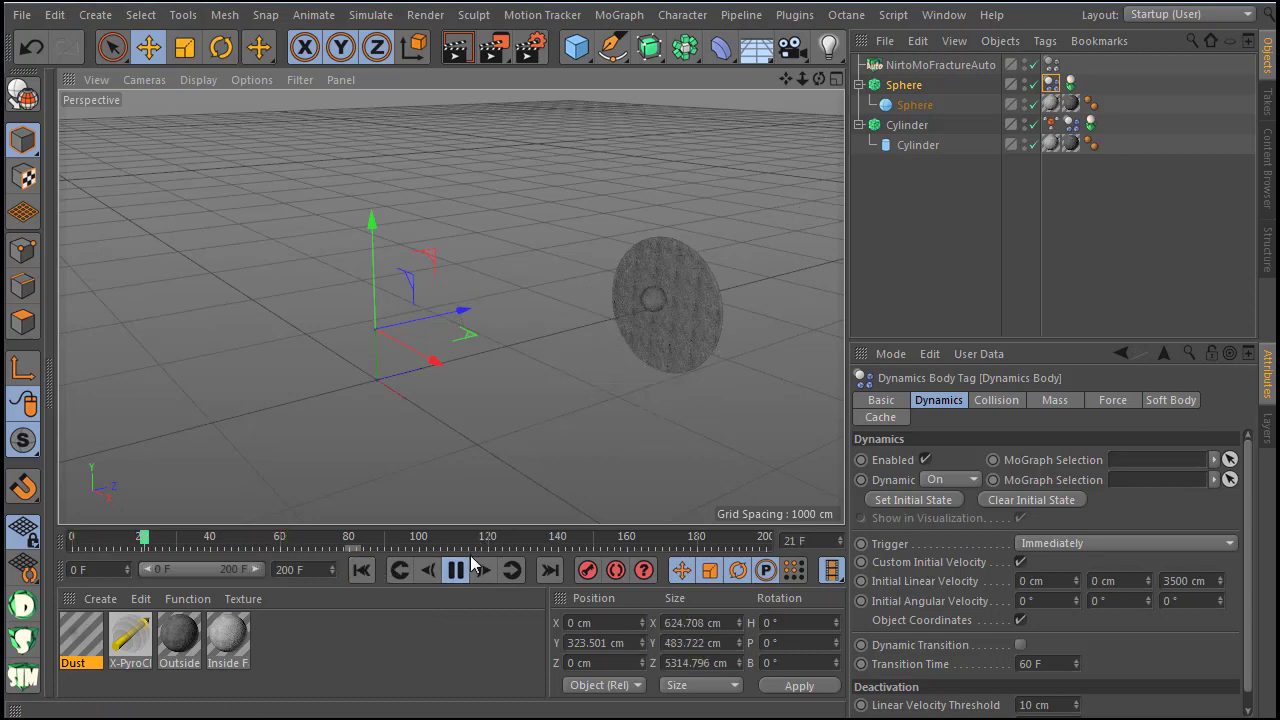
pyautogui.click(457, 569)
pyautogui.click(361, 569)
# Step: Place the Cylinder fracture object inside a new MoGraph Cloner
pyautogui.moveTo(818, 79); pyautogui.dragTo(935, 60)
pyautogui.click(865, 128)
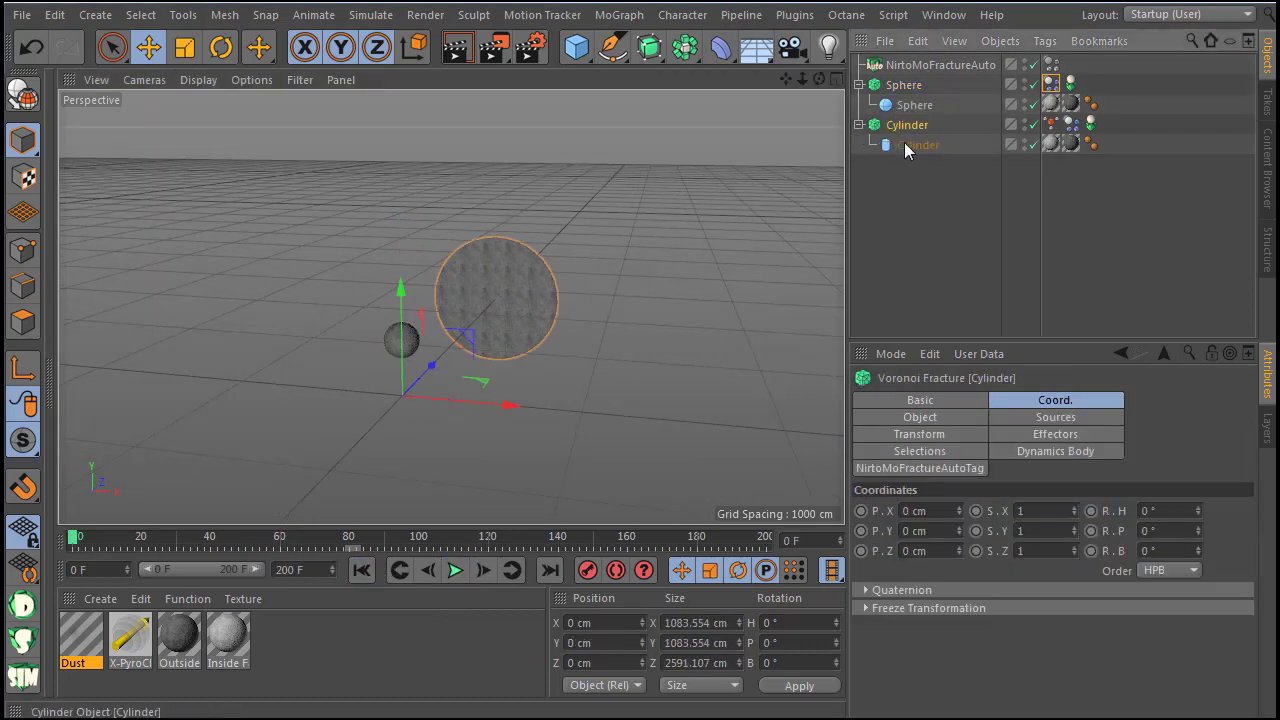
pyautogui.click(619, 14)
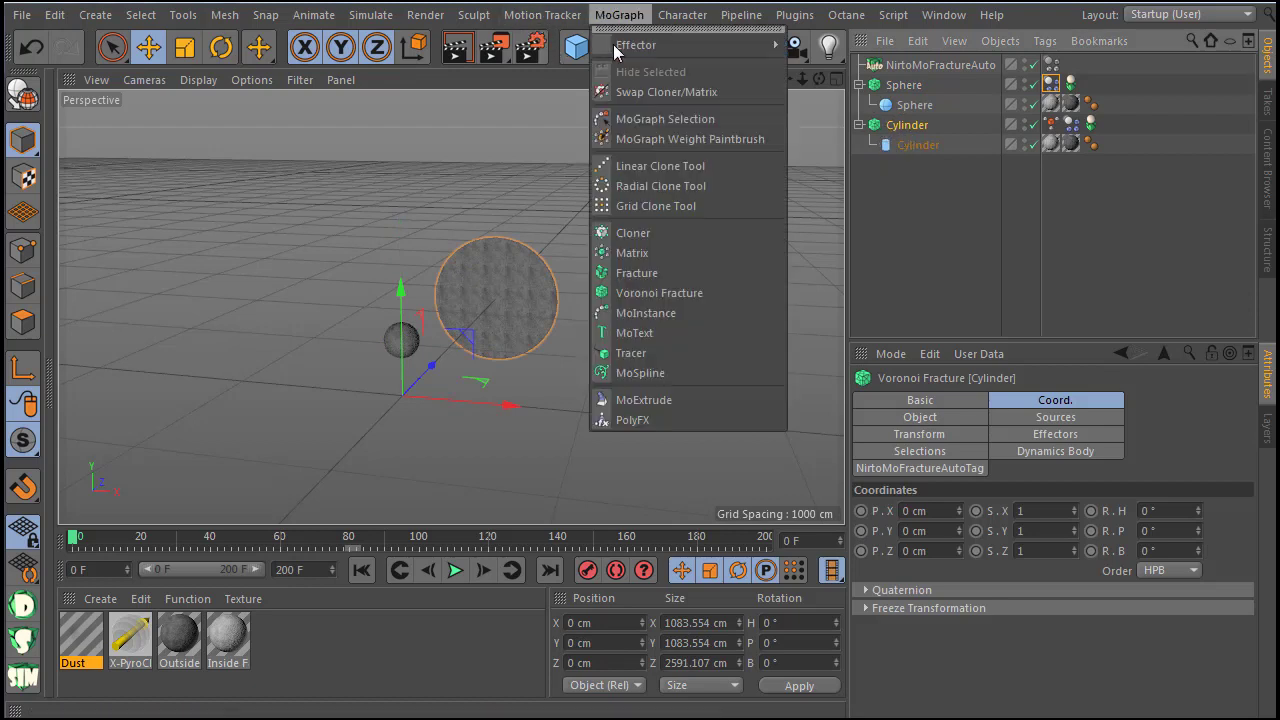
pyautogui.keyDown('alt'); pyautogui.click(636, 226); pyautogui.keyUp('alt')
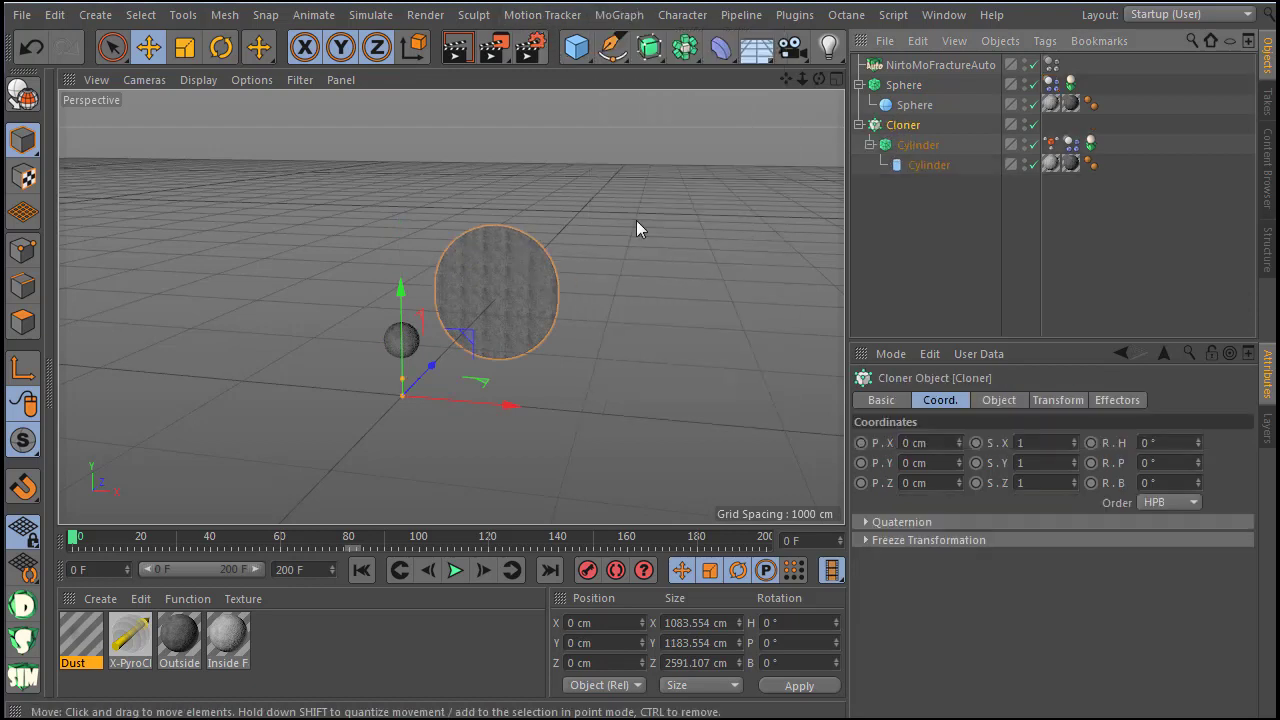
# Step: Try the Cloner's Honeycomb Array mode and switch it to Grid Array
pyautogui.click(979, 400)
pyautogui.click(984, 443)
pyautogui.click(980, 537)
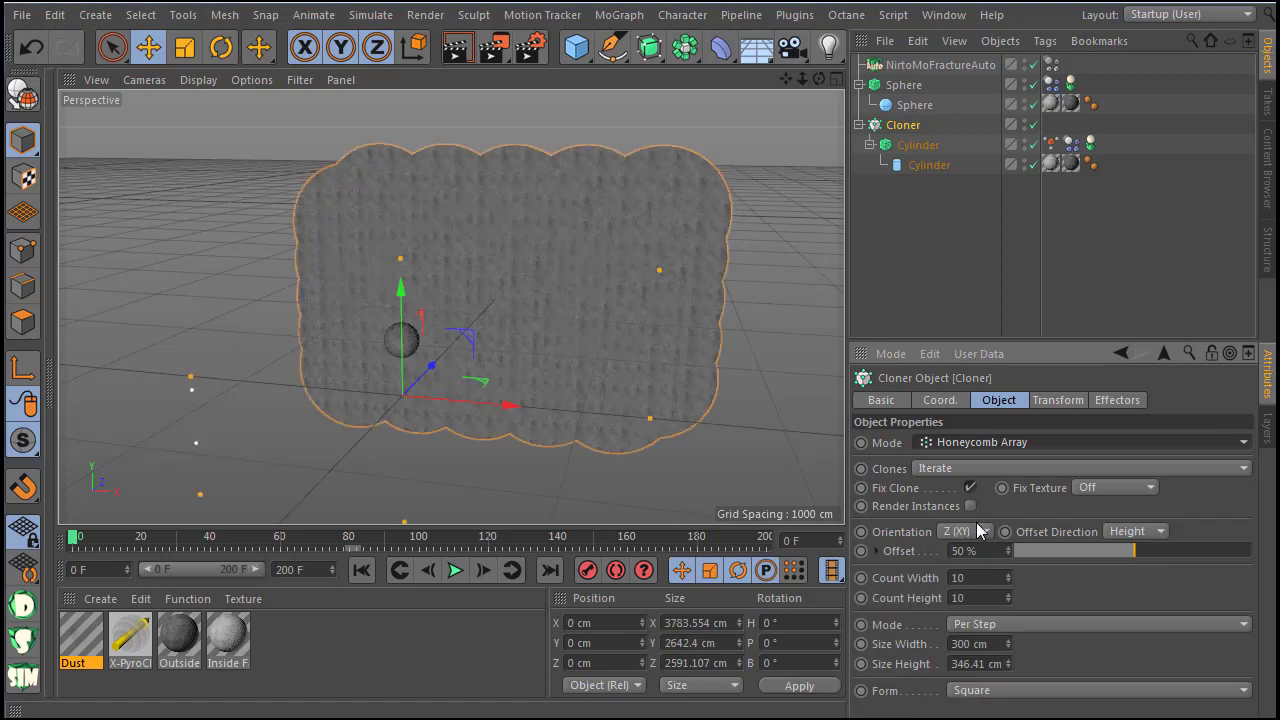
pyautogui.click(984, 443)
pyautogui.click(988, 518)
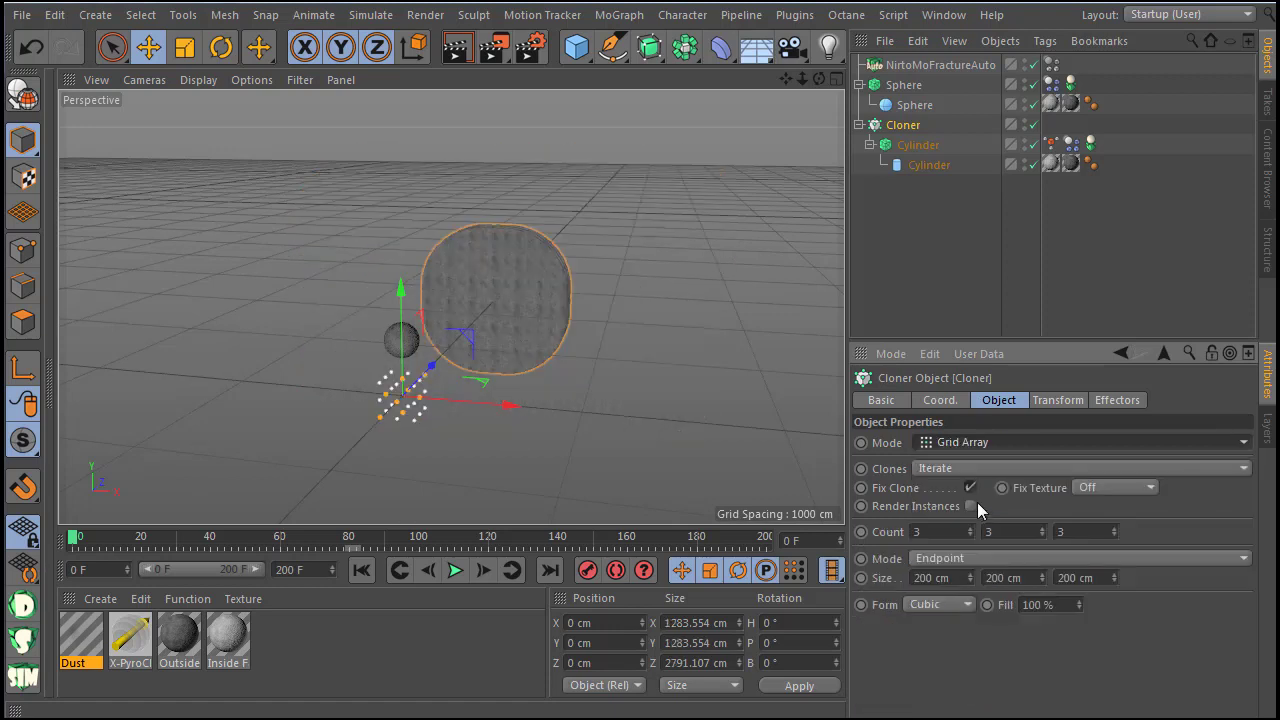
# Step: Set the Cloner's grid count to 3 × 3 × 1 and its size to about 2429 × 2917 × 950 cm
pyautogui.moveTo(967, 537); pyautogui.dragTo(1043, 550)
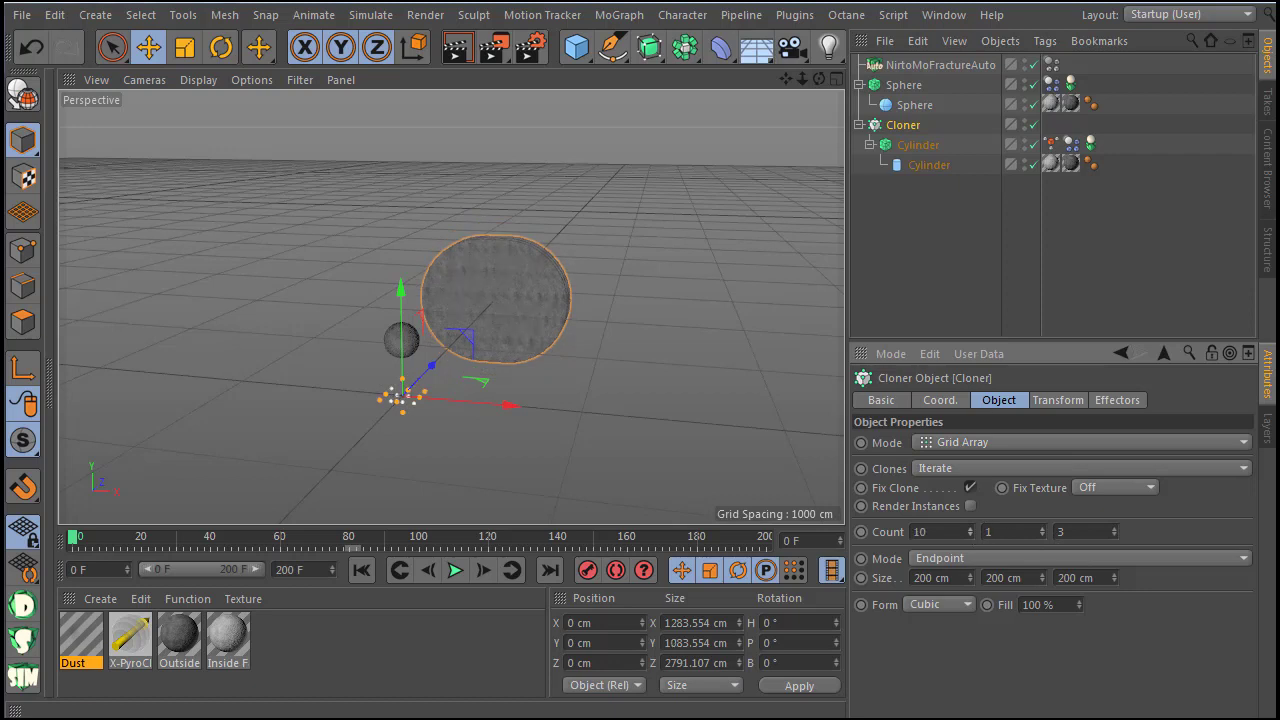
pyautogui.moveTo(969, 532); pyautogui.dragTo(969, 456)
pyautogui.moveTo(970, 573); pyautogui.dragTo(1063, 605)
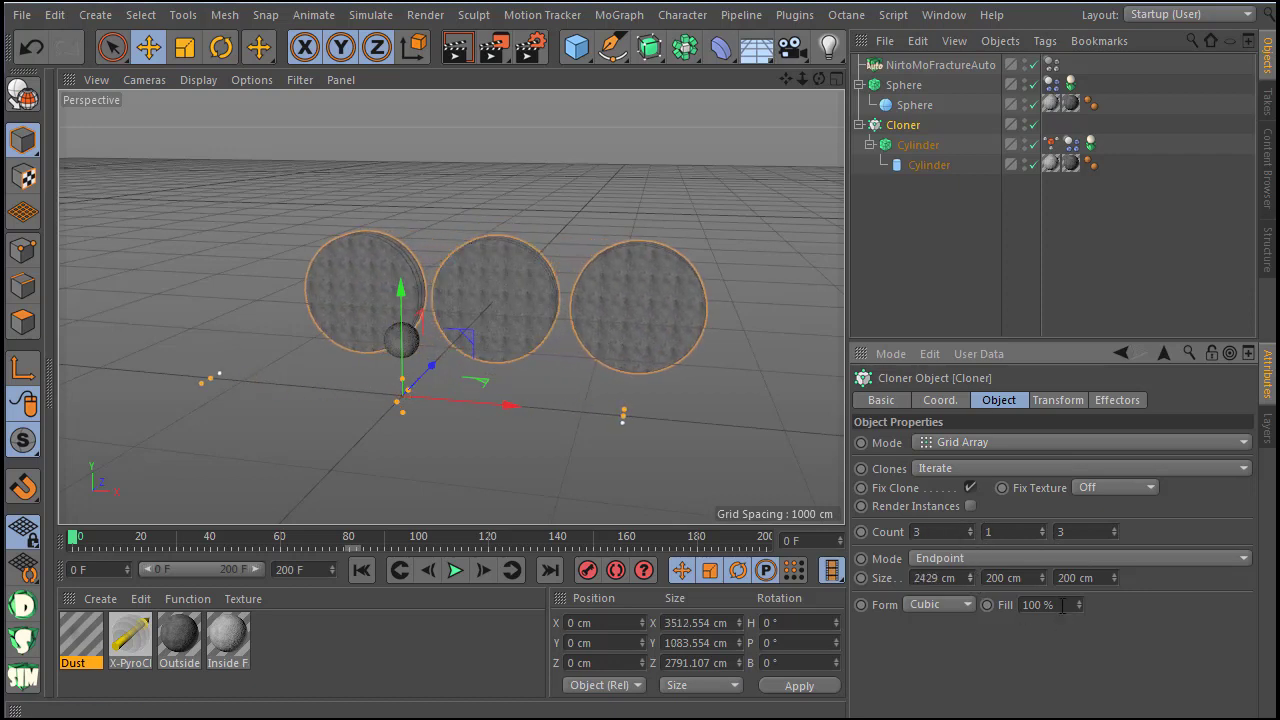
pyautogui.moveTo(1110, 570); pyautogui.dragTo(1089, 562)
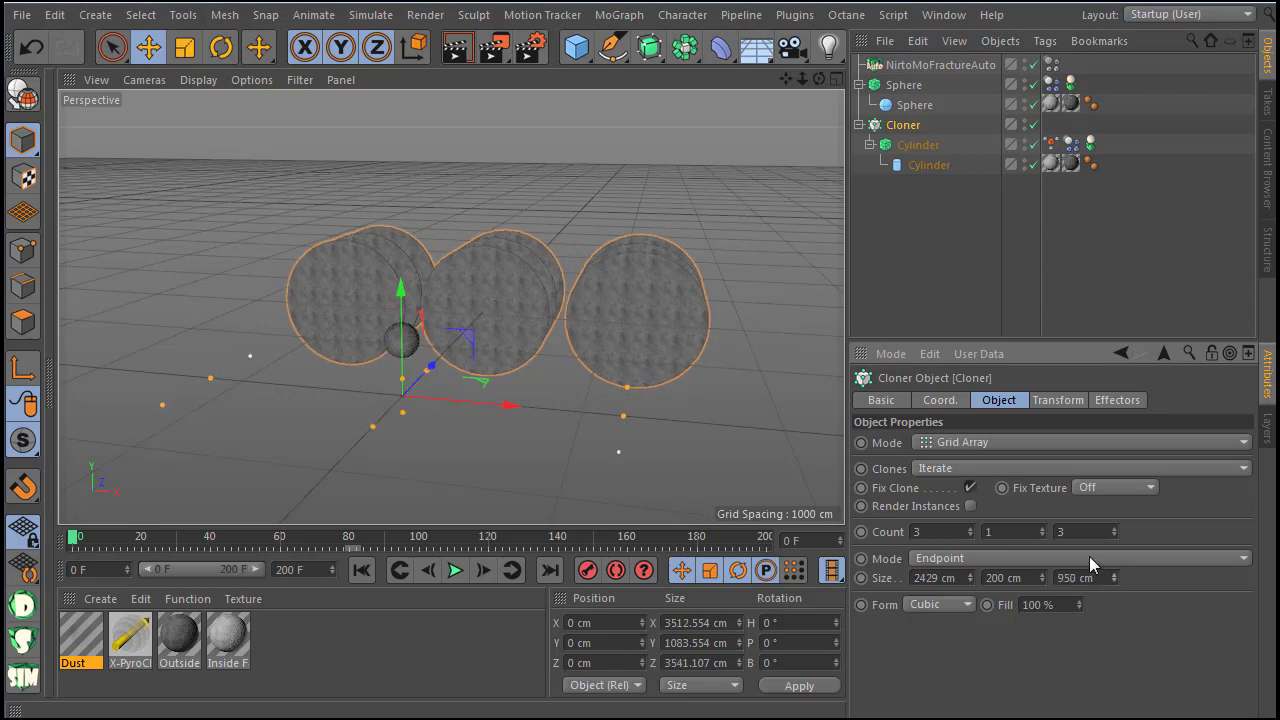
pyautogui.click(1042, 576)
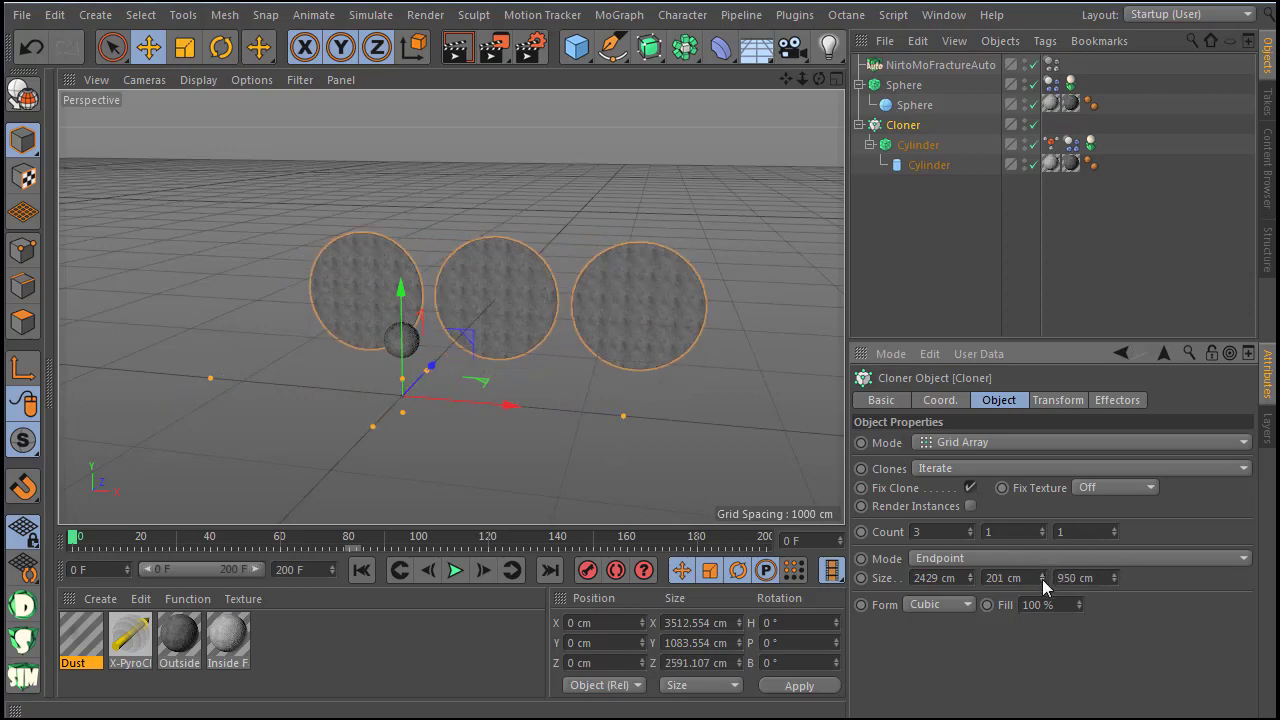
pyautogui.moveTo(1042, 577); pyautogui.dragTo(1042, 530)
# Step: Add a Random effector to the Cloner and open its Parameter settings
pyautogui.keyDown('alt'); pyautogui.moveTo(563, 275); pyautogui.dragTo(514, 423, button='right'); pyautogui.keyUp('alt')
pyautogui.click(643, 12)
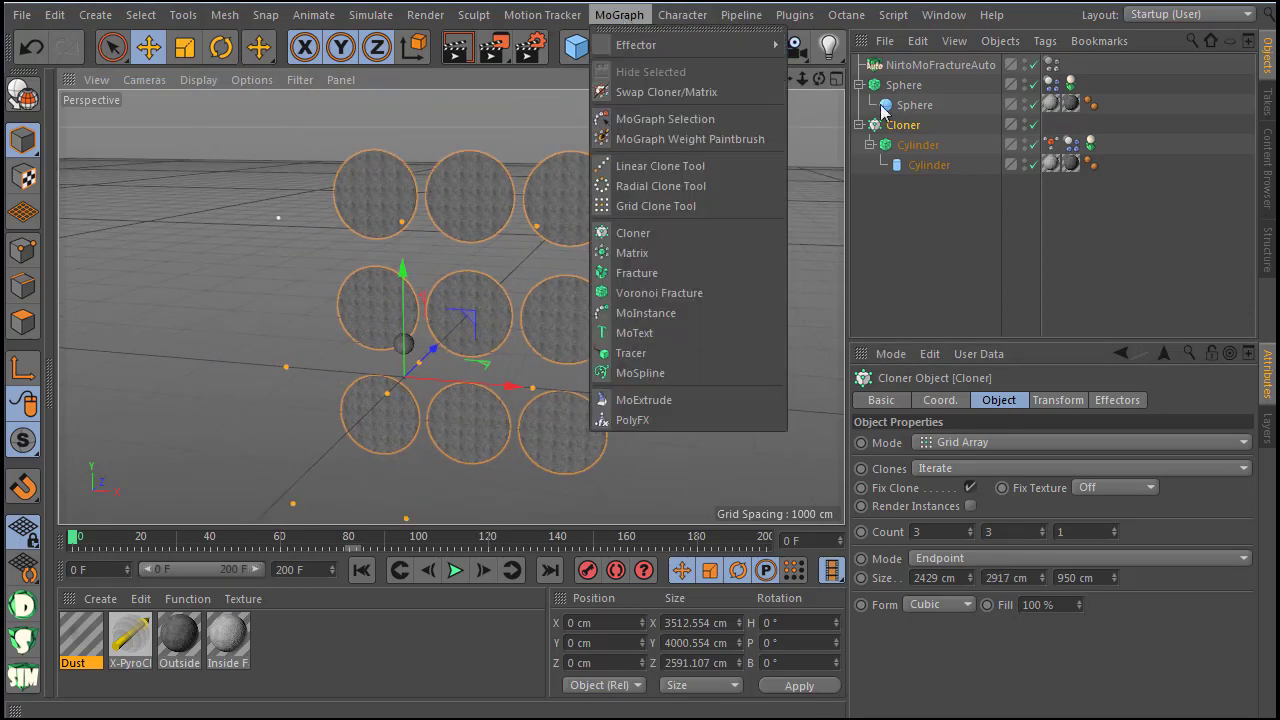
pyautogui.click(646, 12)
pyautogui.click(641, 10)
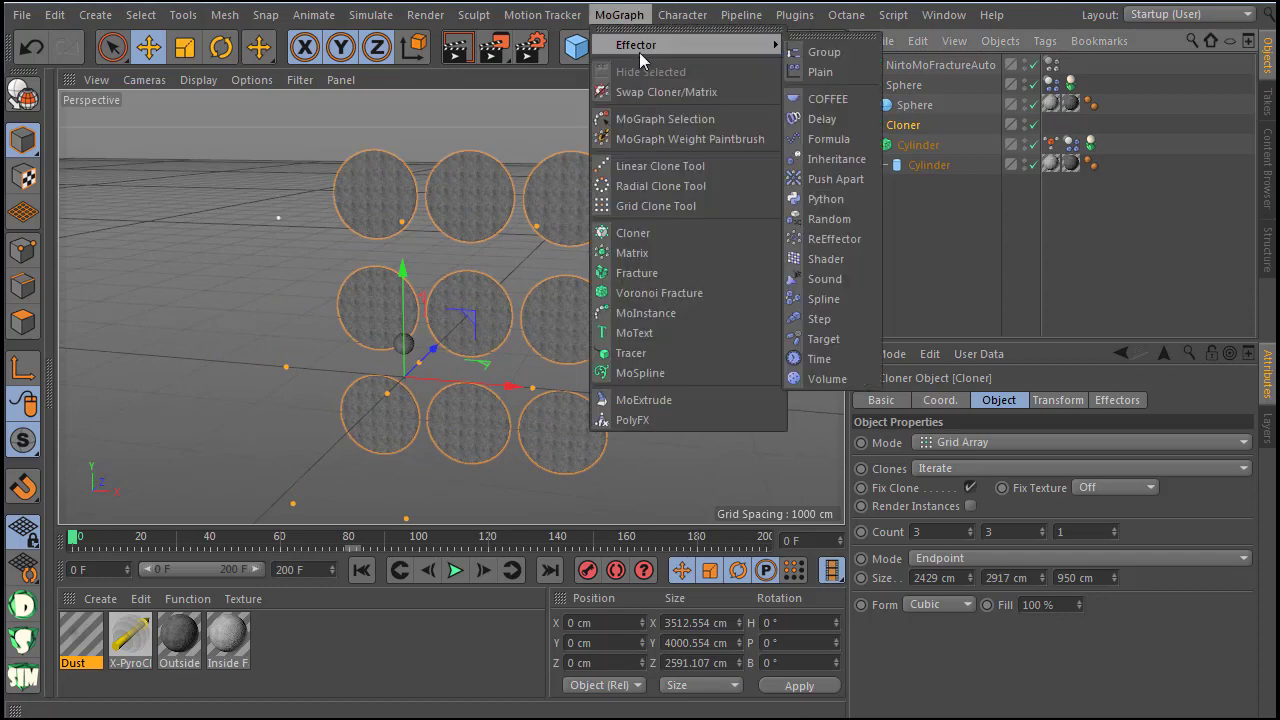
pyautogui.click(851, 221)
pyautogui.click(1055, 399)
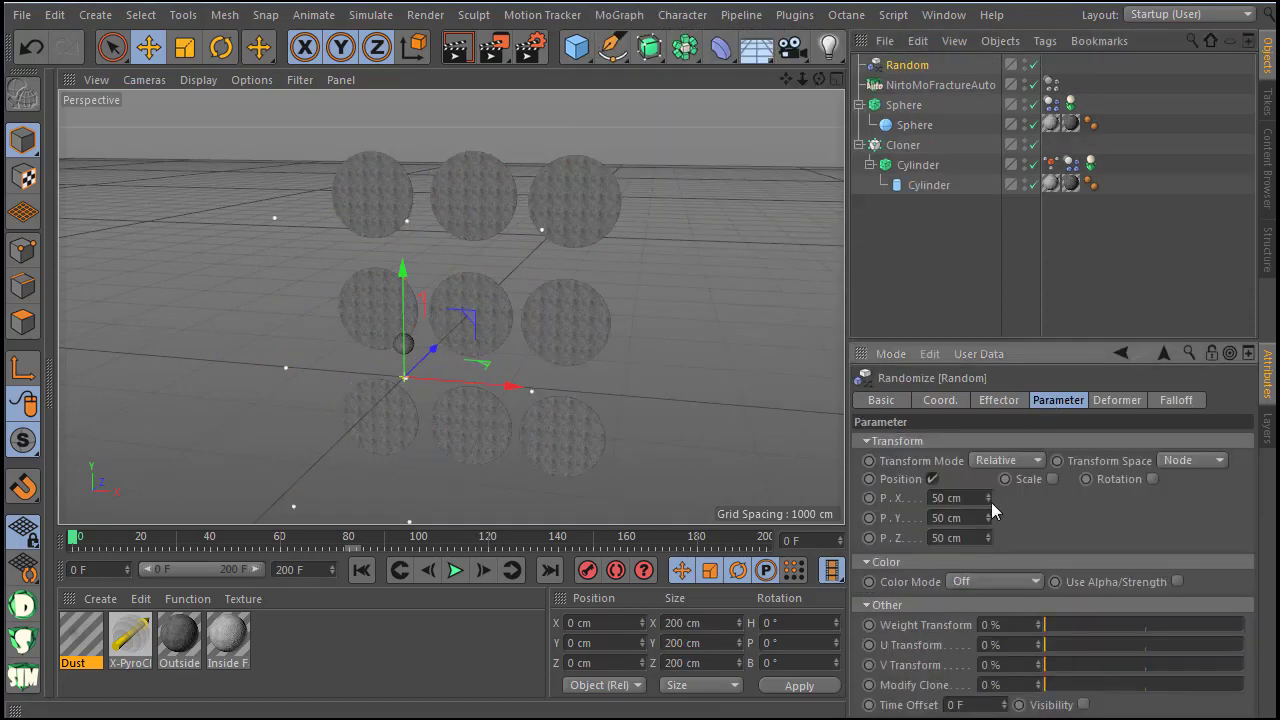
# Step: Set the Random effector's position variation to about 1069 cm in X, 392 cm in Y and 2056 cm in Z
pyautogui.moveTo(988, 498); pyautogui.dragTo(990, 432)
pyautogui.moveTo(988, 518); pyautogui.dragTo(988, 480)
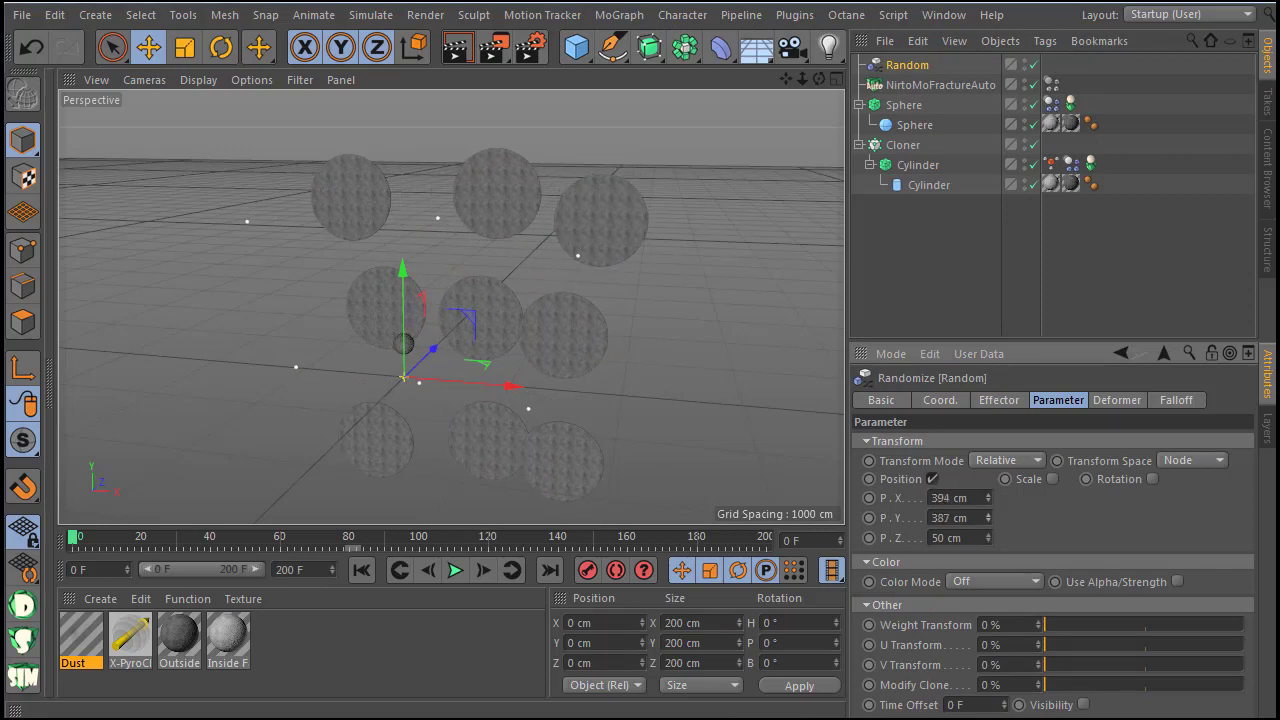
pyautogui.moveTo(985, 538)
pyautogui.mouseDown()
pyautogui.moveTo(988, 412)
pyautogui.moveTo(988, 441)
pyautogui.mouseUp()
pyautogui.scroll(-1, 429, 281)
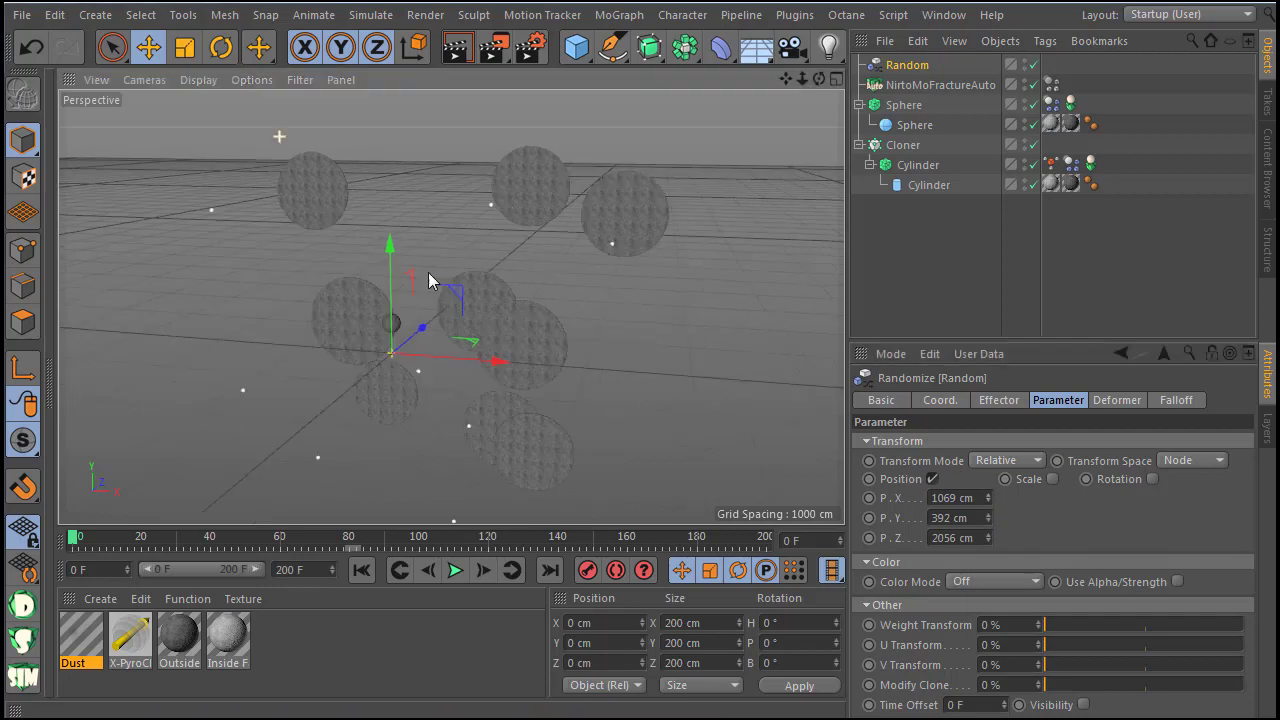
pyautogui.scroll(-3, 467, 319)
# Step: Add a camera viewing the disc grid from the front and try parenting the Sphere fracture object to it
pyautogui.moveTo(819, 79)
pyautogui.mouseDown()
pyautogui.moveTo(880, 65)
pyautogui.moveTo(805, 79)
pyautogui.mouseUp()
pyautogui.click(905, 125)
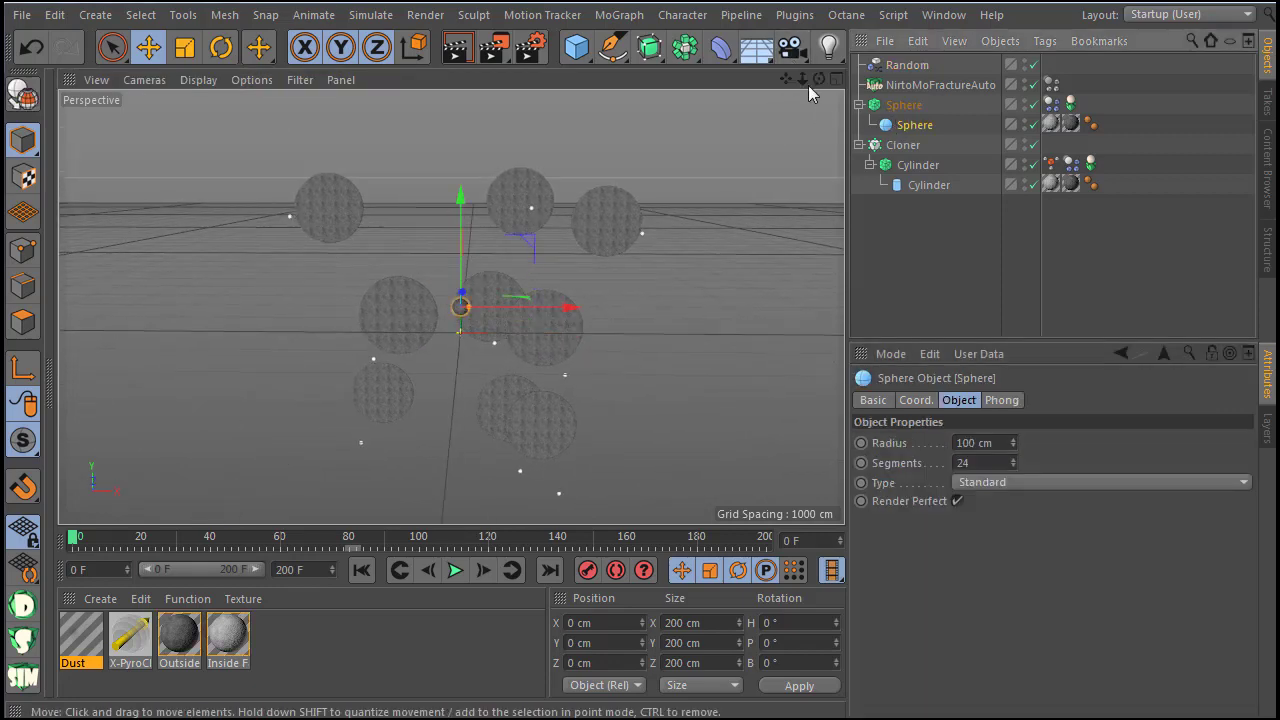
pyautogui.click(791, 50)
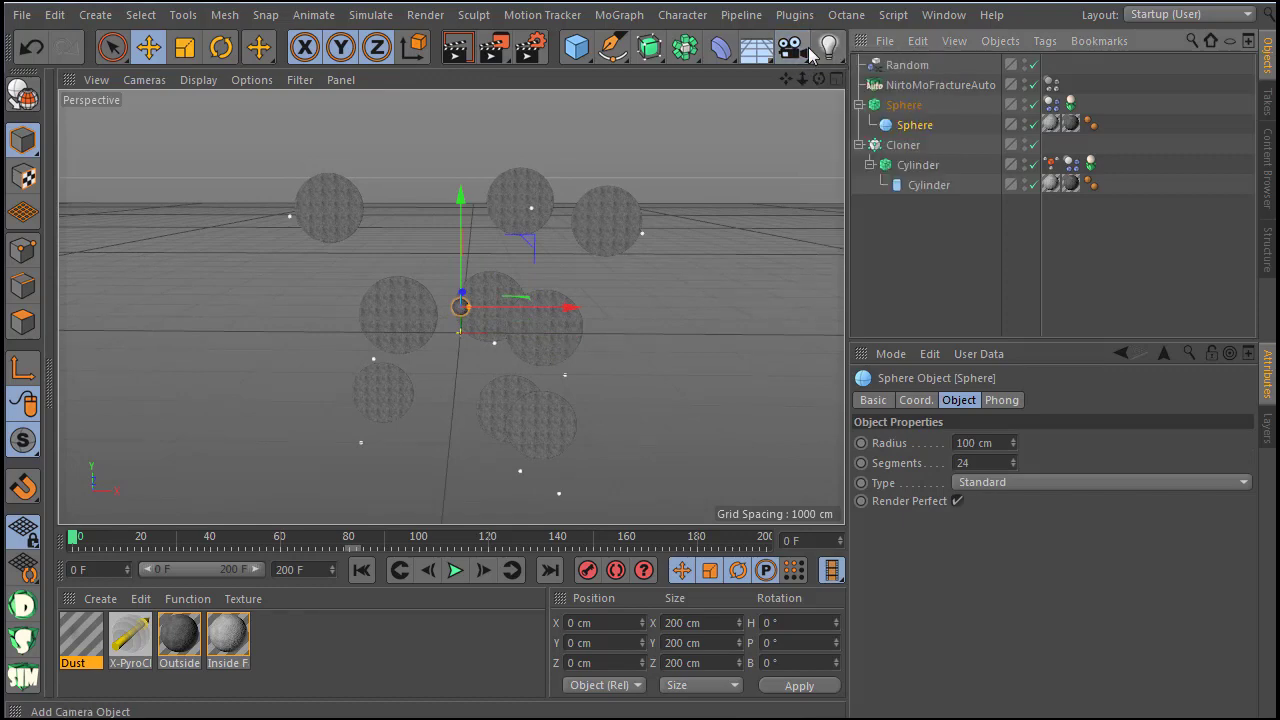
pyautogui.click(791, 50)
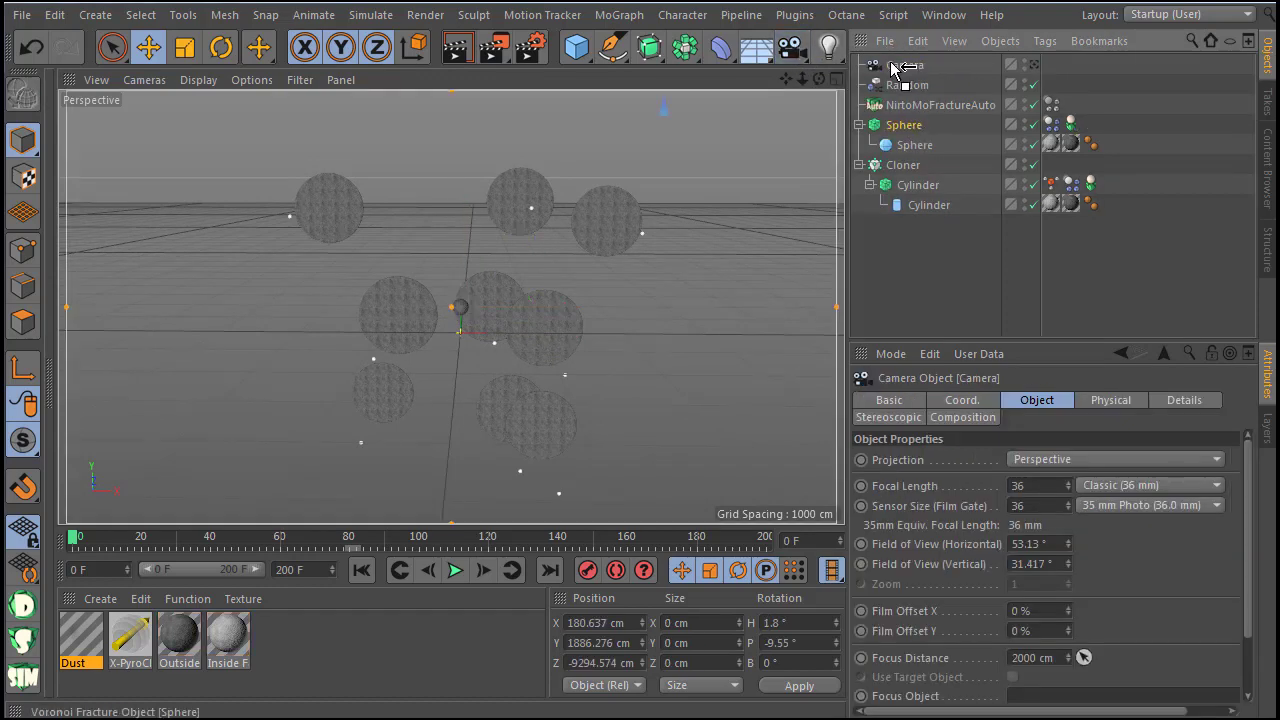
pyautogui.moveTo(893, 67); pyautogui.dragTo(898, 75)
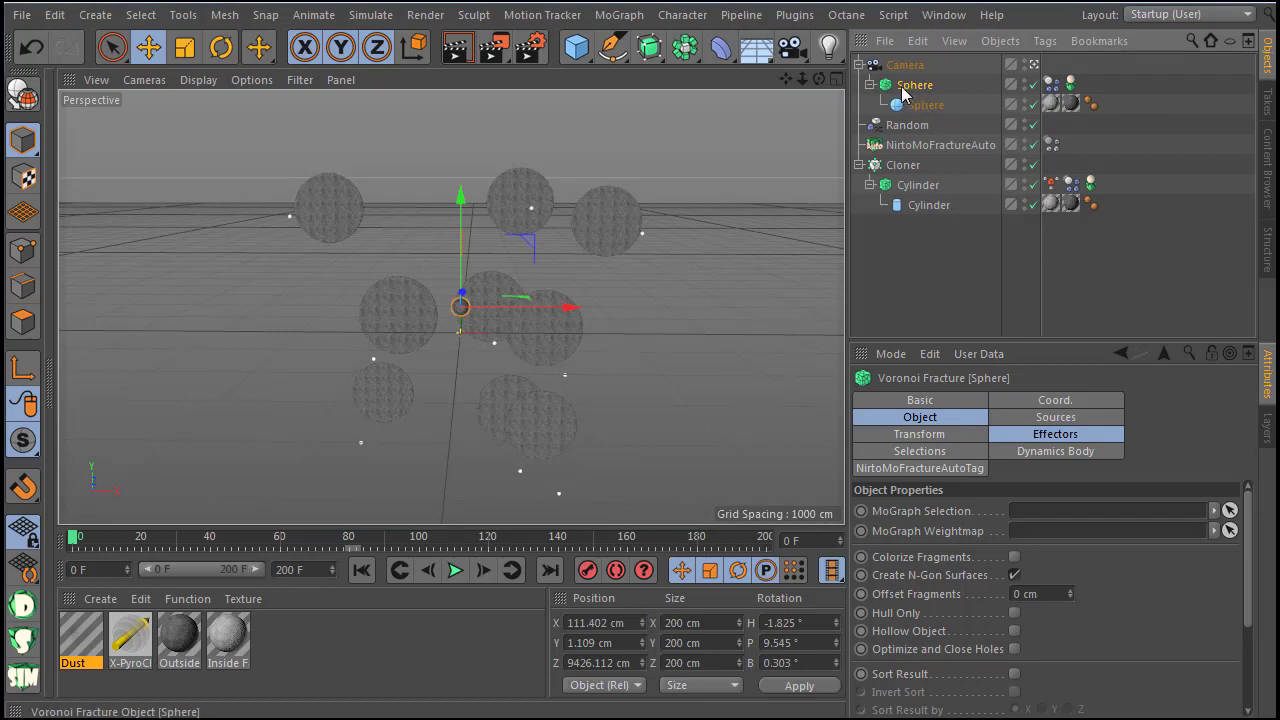
pyautogui.moveTo(895, 64); pyautogui.dragTo(900, 98)
# Step: Zero the camera's X, Y and Z position and its heading and pitch rotation
pyautogui.click(960, 402)
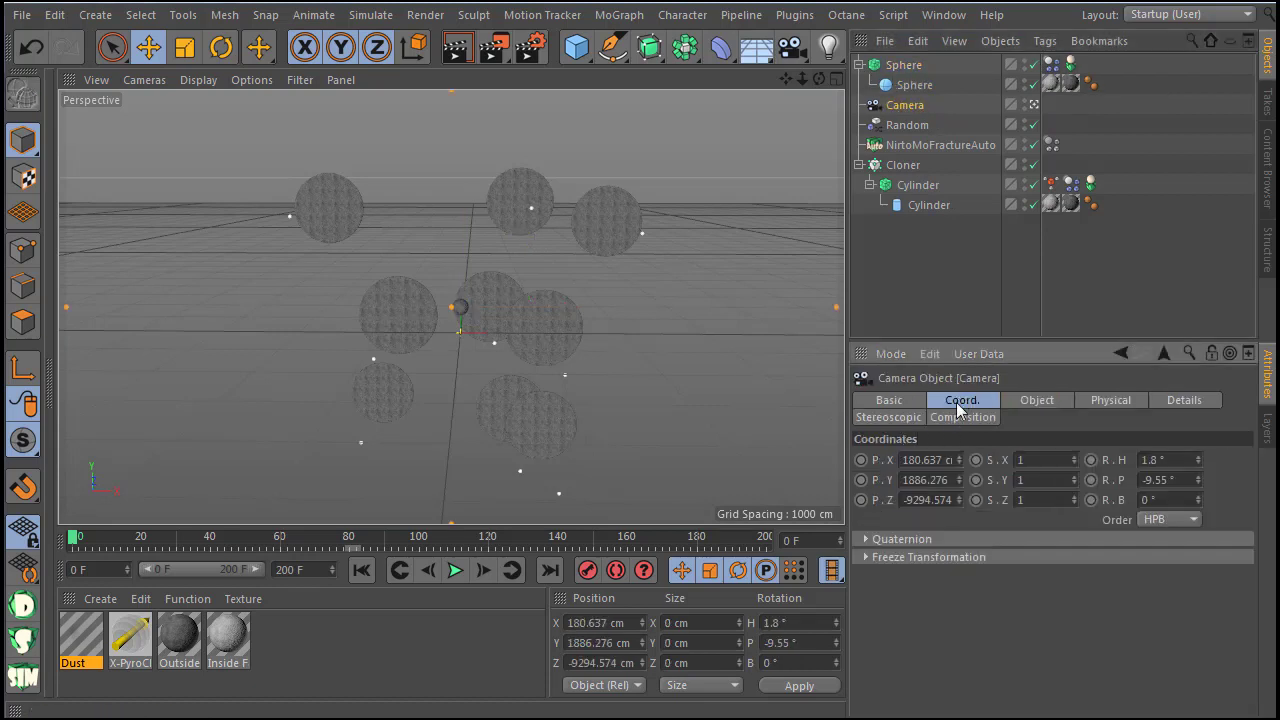
pyautogui.press('Tab')
pyautogui.write('0')
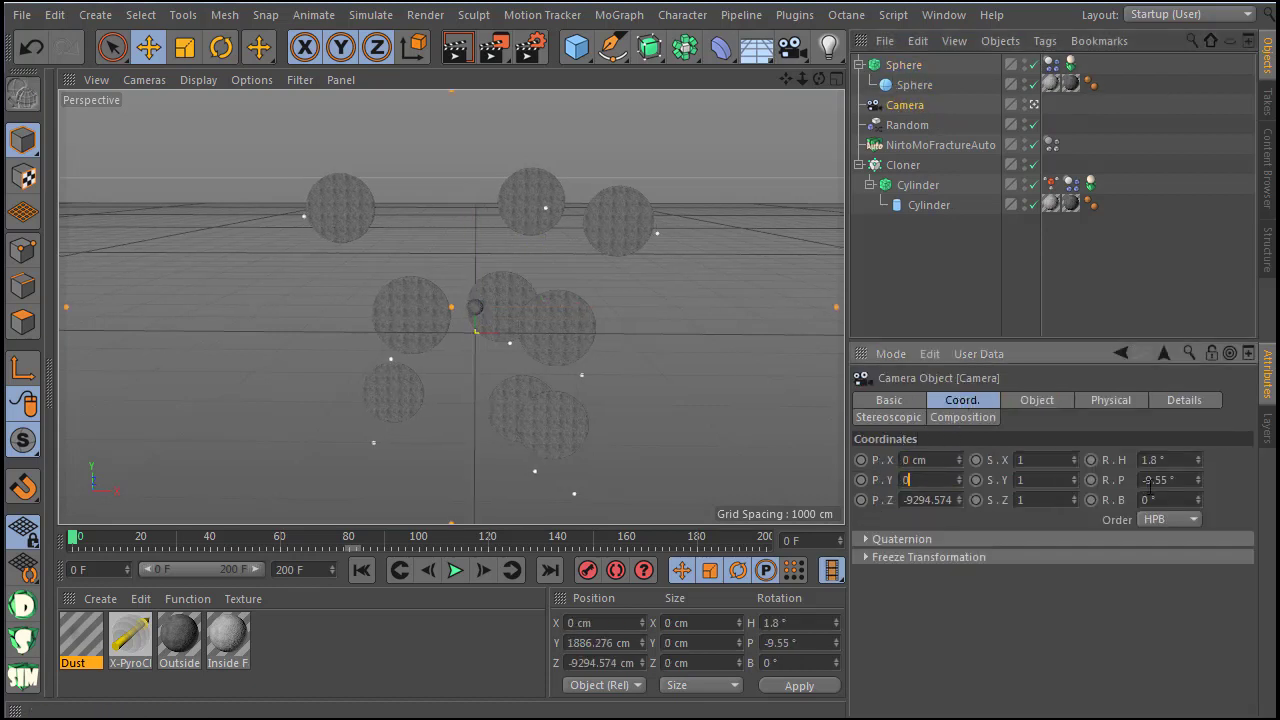
pyautogui.click(958, 497)
pyautogui.doubleClick(1165, 460)
pyautogui.write('0')
pyautogui.doubleClick(1165, 480)
pyautogui.write('0')
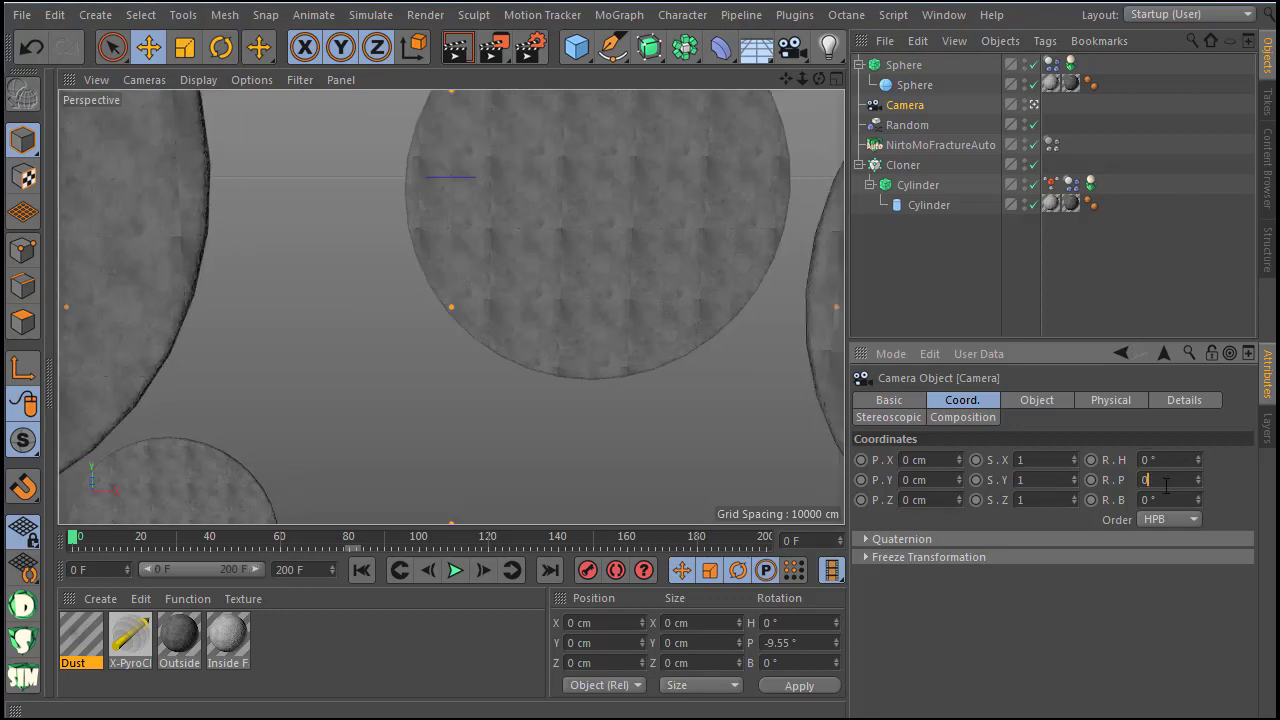
# Step: Parent the Sphere fracture object to the camera, about 995 cm in front of it, and move the camera to aim at the discs
pyautogui.moveTo(803, 84); pyautogui.dragTo(894, 68)
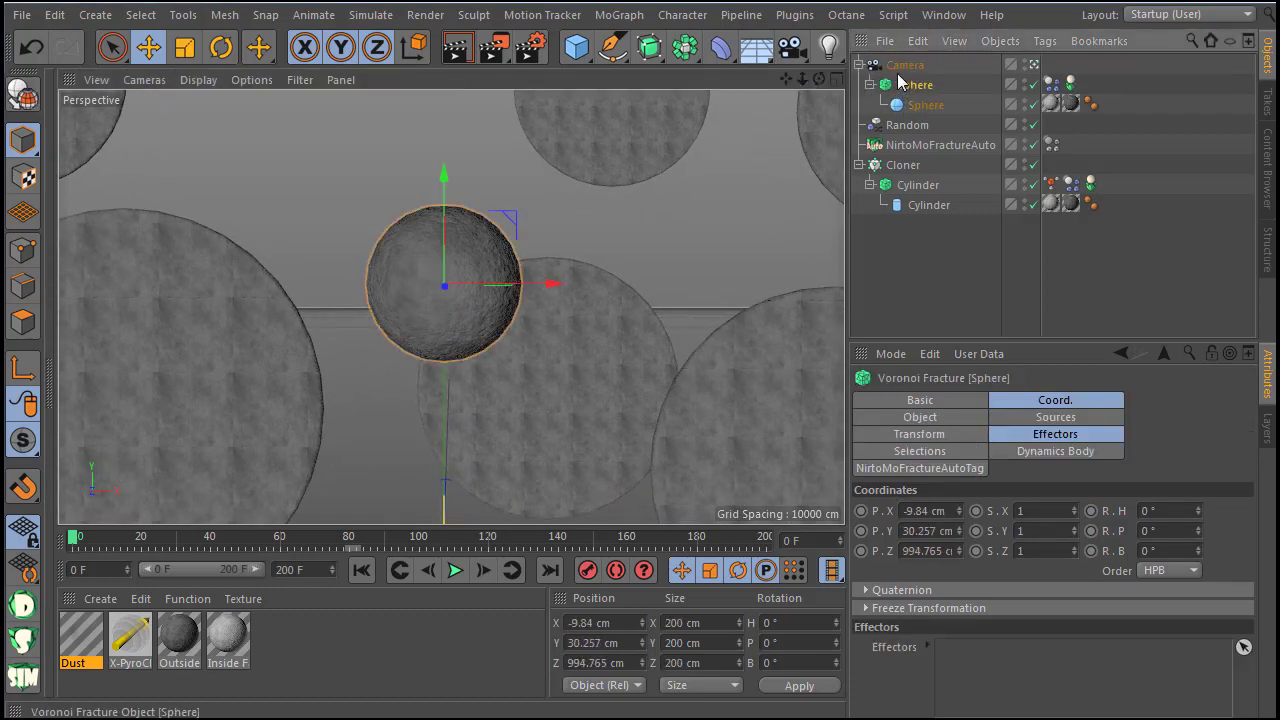
pyautogui.click(900, 65)
pyautogui.moveTo(787, 79); pyautogui.dragTo(534, 57)
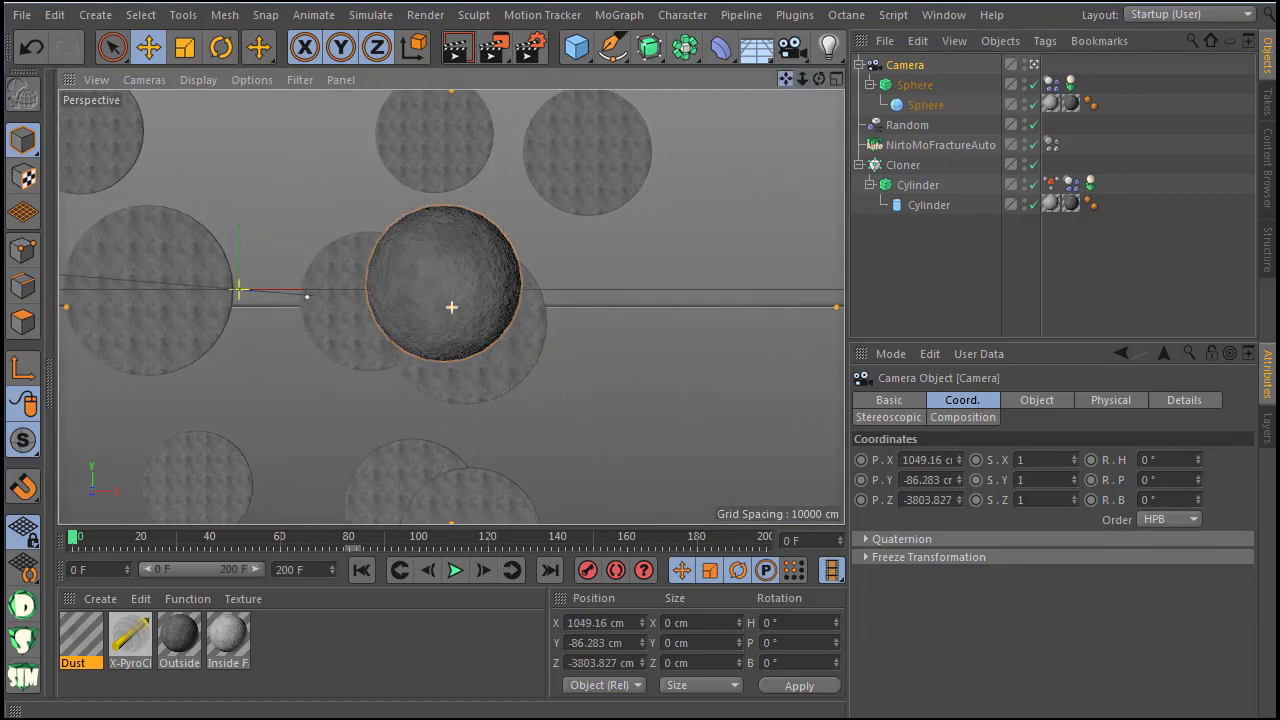
# Step: Play the simulation from different camera positions to test the sphere's launch into the discs, rewinding between runs
pyautogui.click(455, 569)
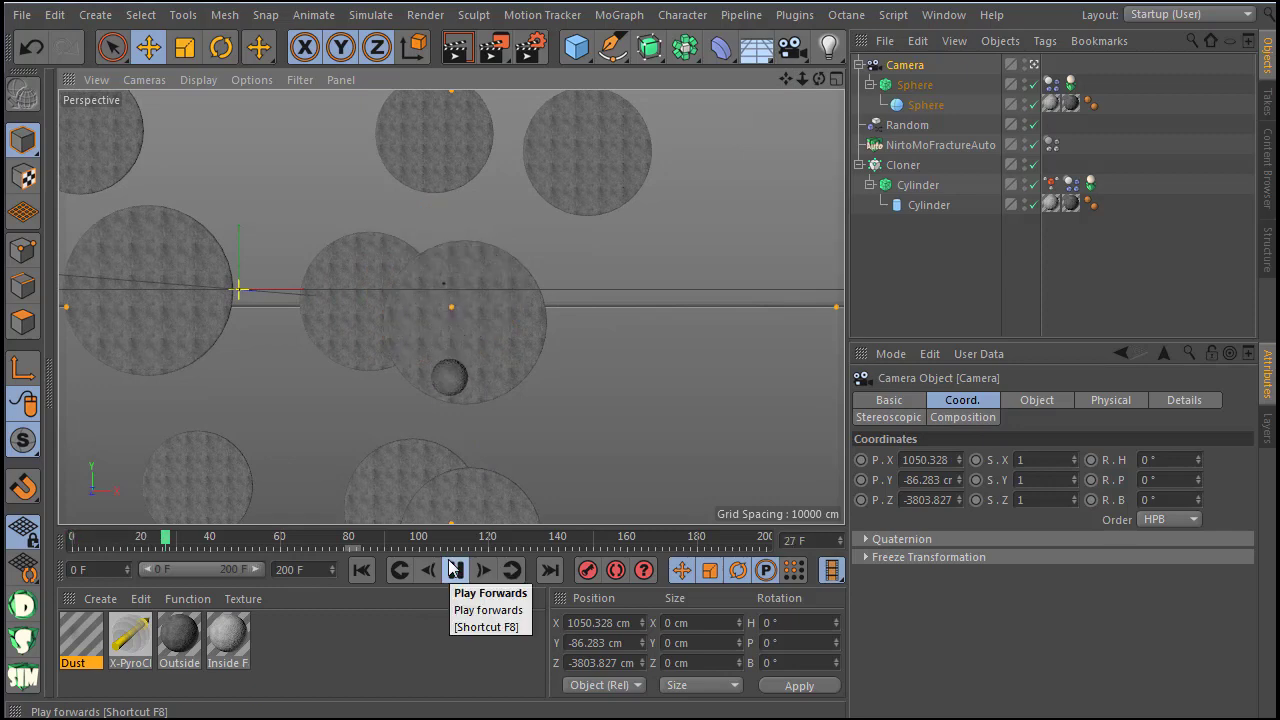
pyautogui.click(455, 569)
pyautogui.click(361, 569)
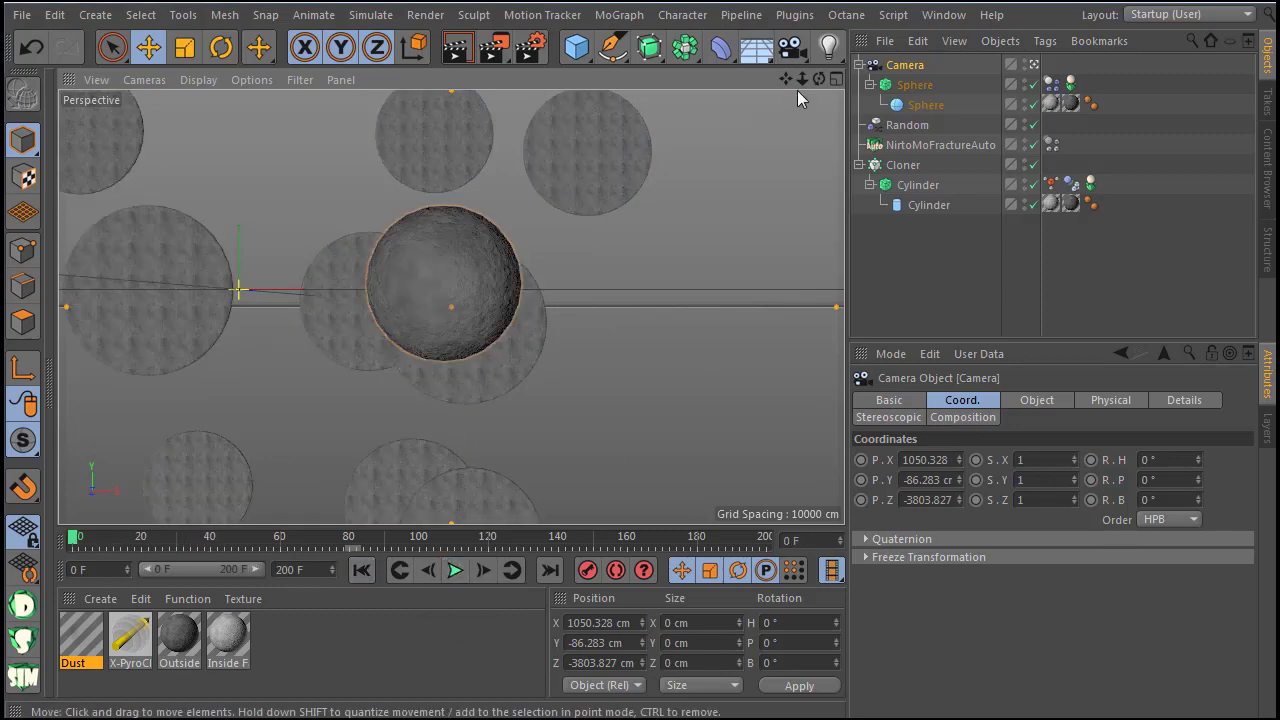
pyautogui.moveTo(802, 78); pyautogui.dragTo(768, 175)
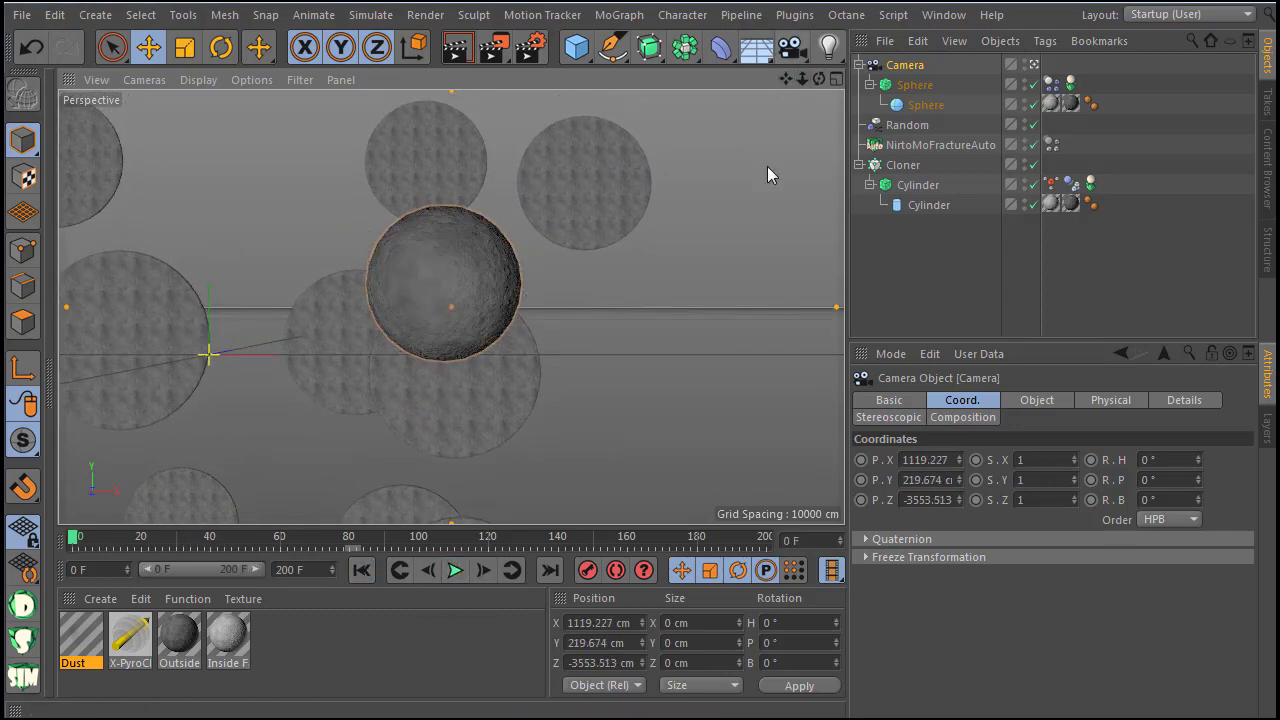
pyautogui.click(455, 569)
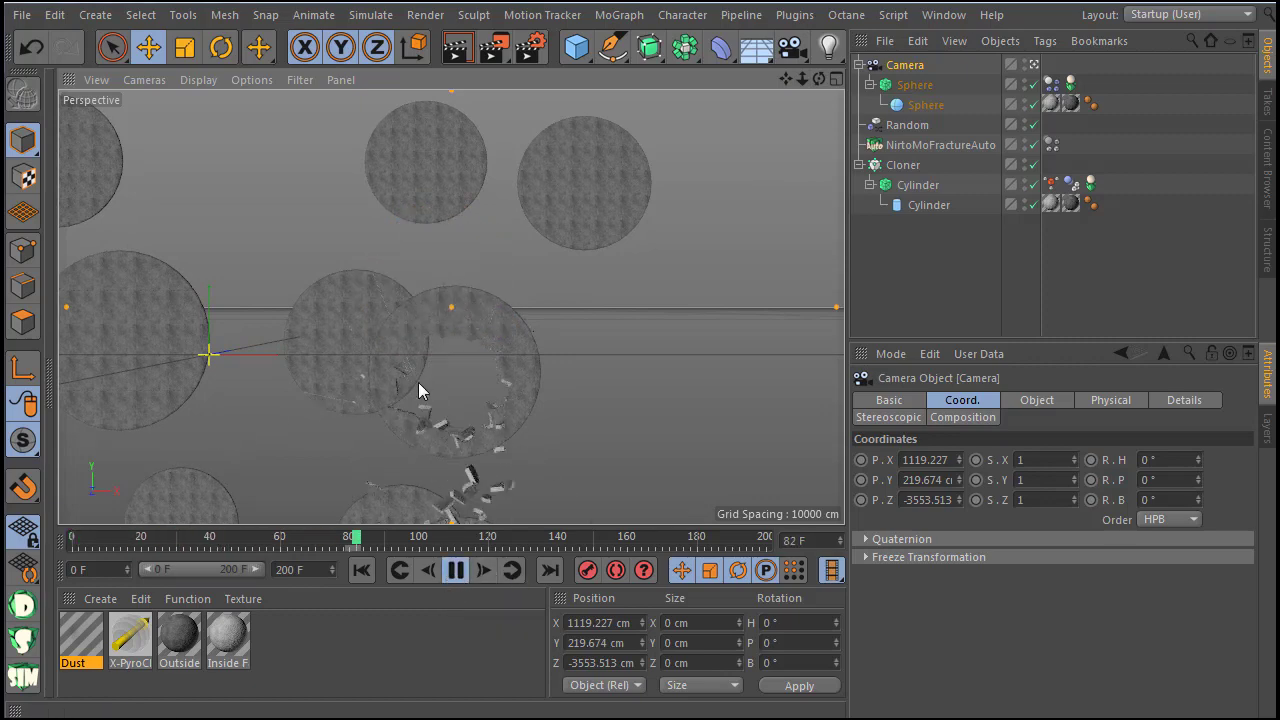
pyautogui.click(361, 569)
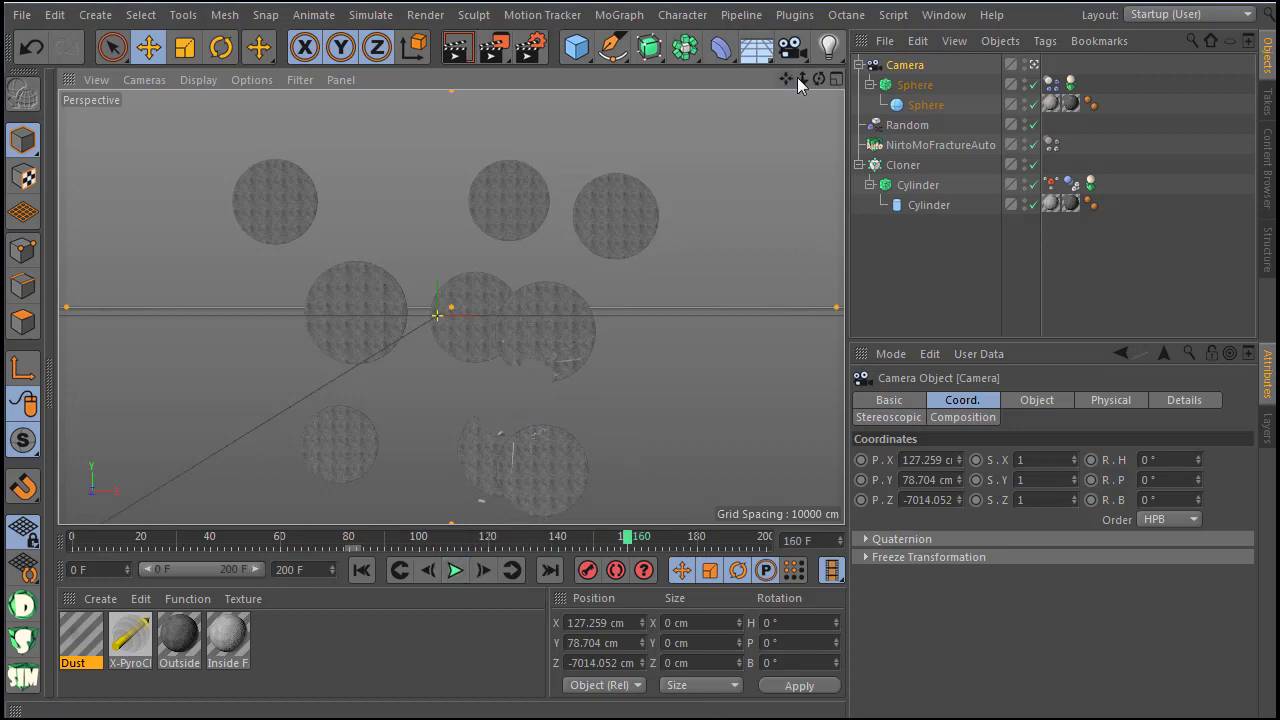
# Step: Move the camera to about X 179, Y 2, Z -7722 cm and rewind the animation to frame 0
pyautogui.moveTo(802, 79); pyautogui.dragTo(781, 71)
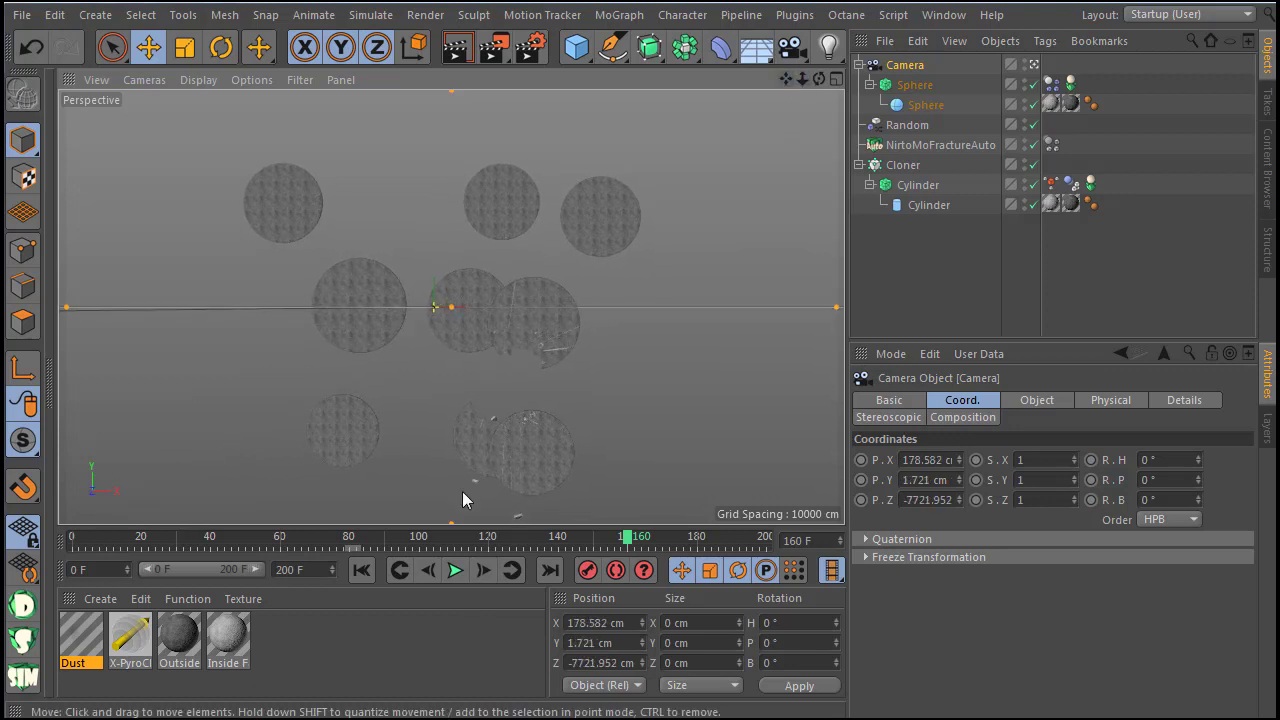
pyautogui.click(361, 570)
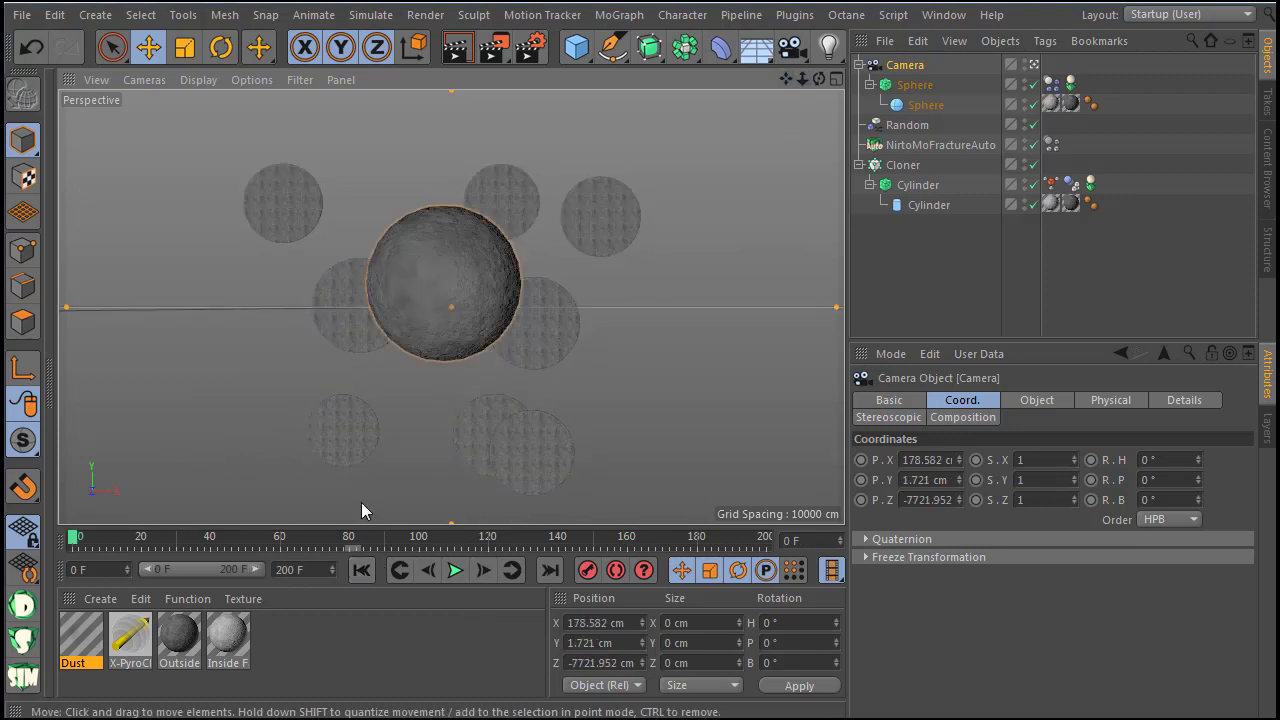